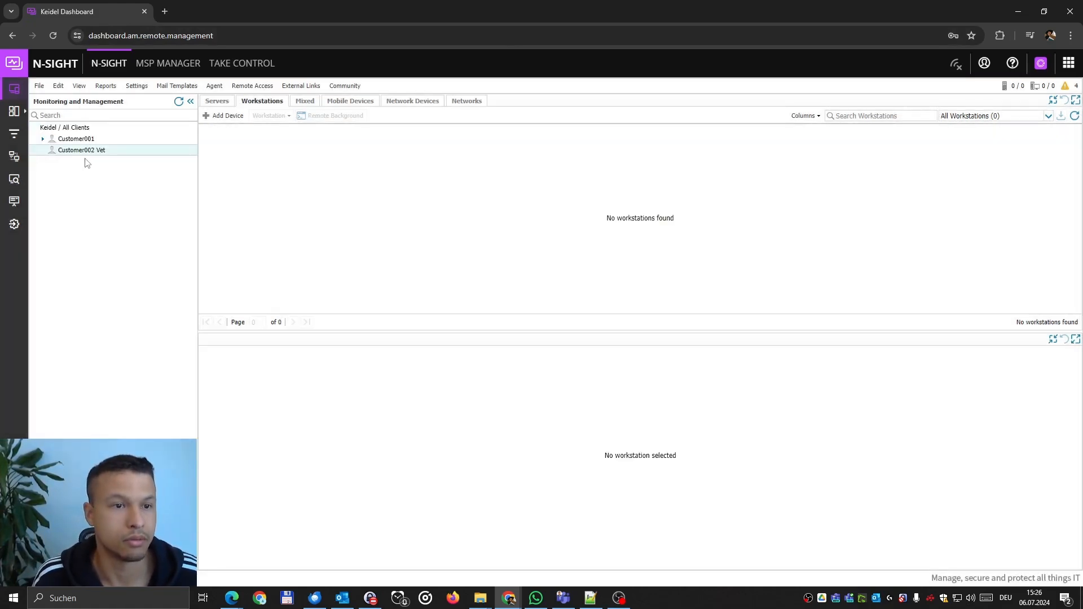
Add a site named 'Office Mainstreet' to client Customer002 Vet.
{"action": "right_click", "coordinate": [68, 156]}
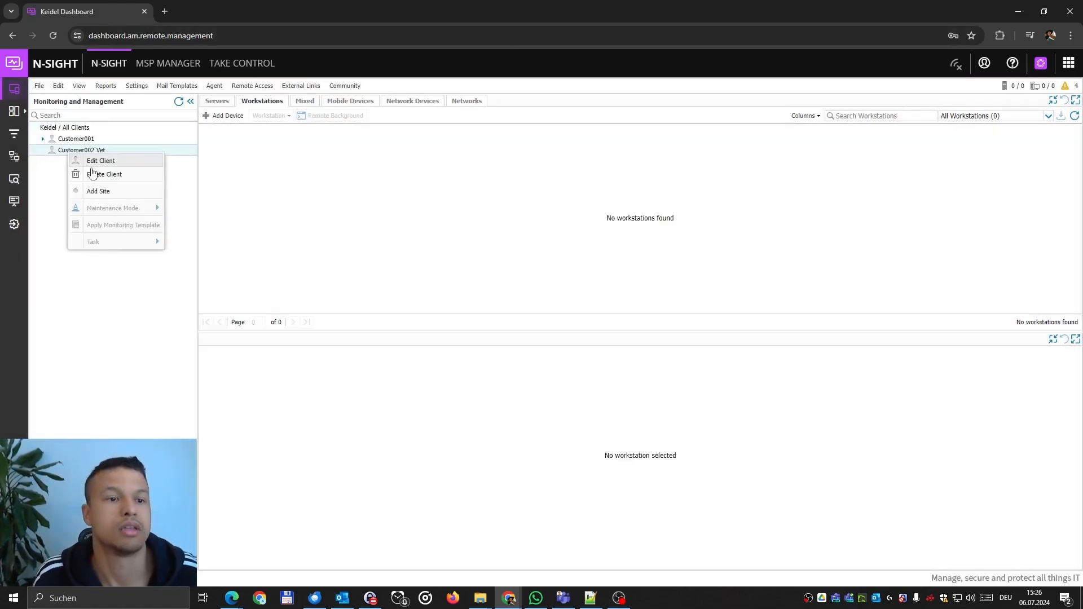
{"action": "left_click", "coordinate": [121, 193]}
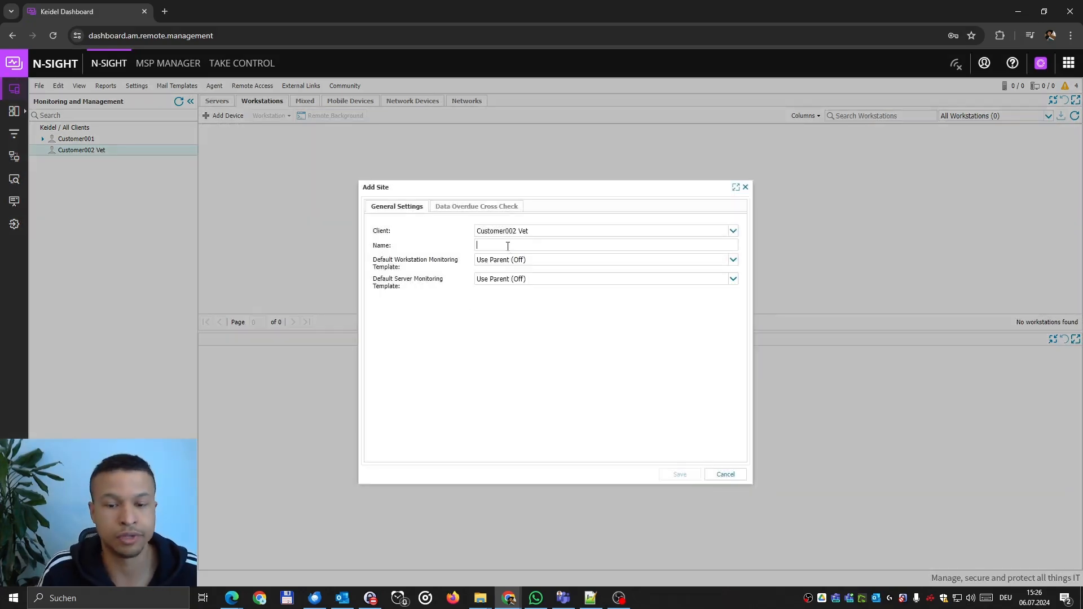
{"action": "left_click", "coordinate": [508, 246]}
{"action": "type", "text": "Office"}
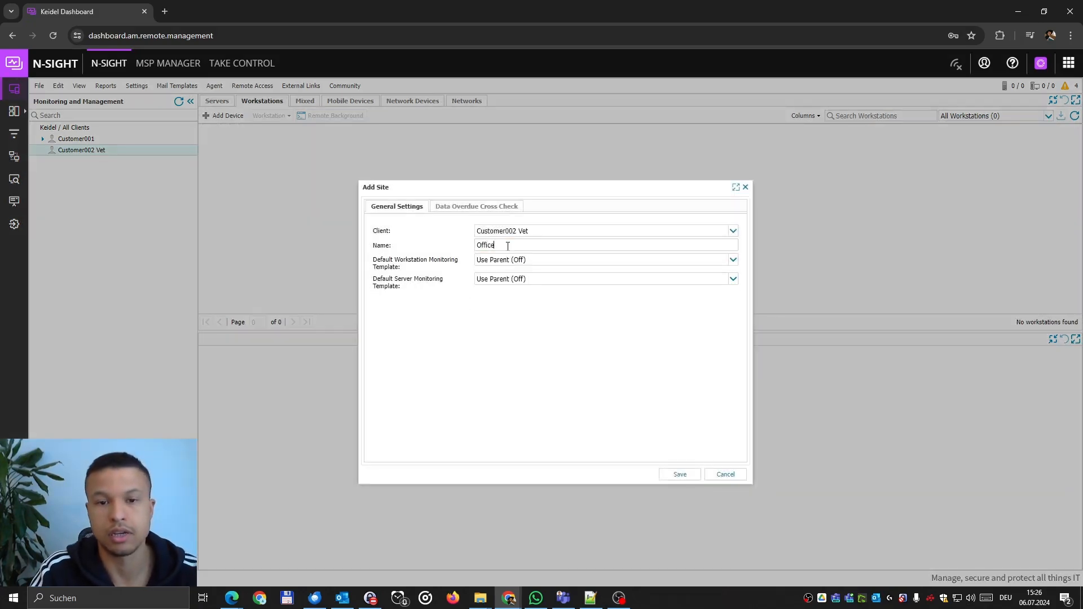
{"action": "type", "text": " Mainstreet"}
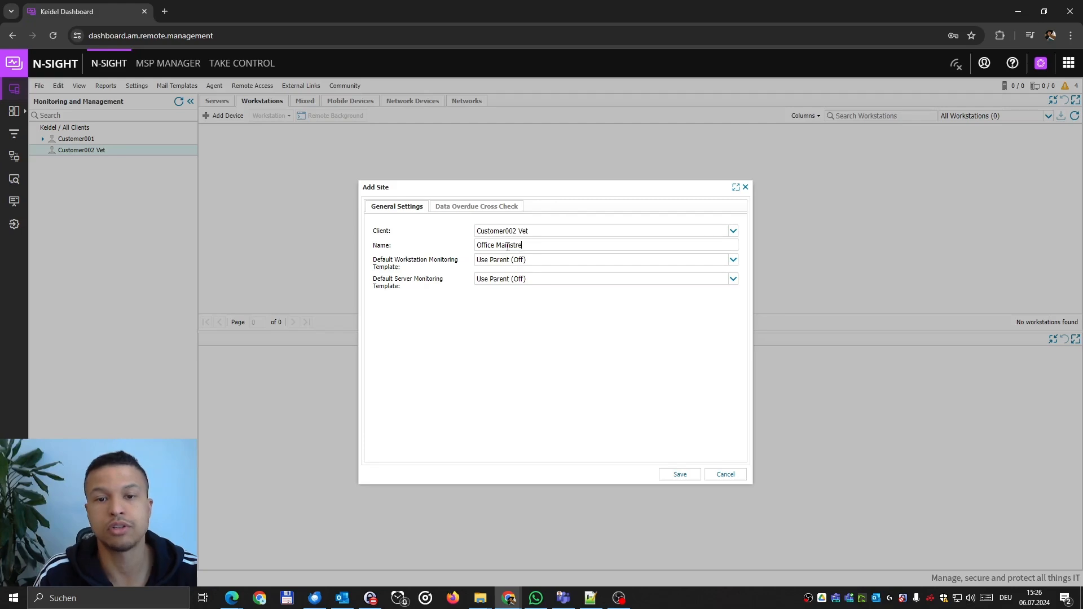
{"action": "left_click", "coordinate": [679, 476]}
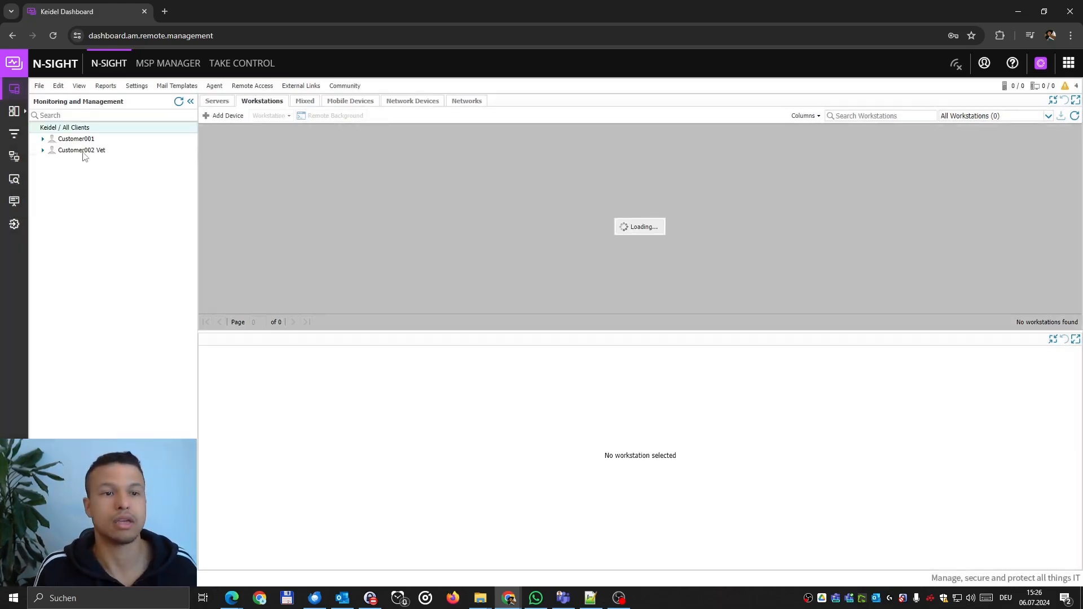
Add a second site named 'Warehouse' and expand Customer002 Vet to show both sites.
{"action": "right_click", "coordinate": [85, 150]}
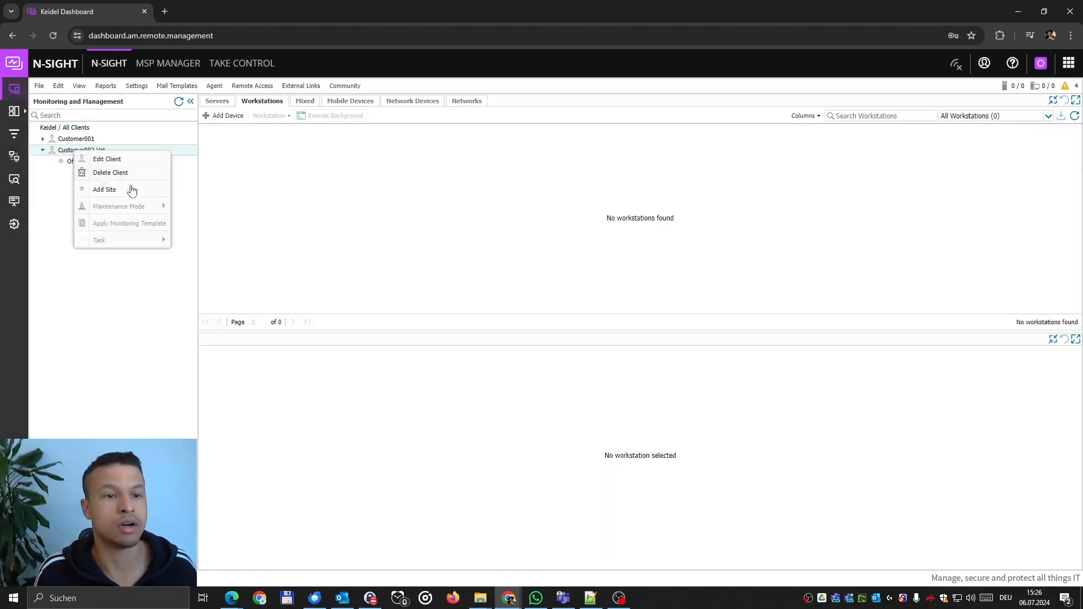
{"action": "left_click", "coordinate": [126, 190]}
{"action": "type", "text": "Warehouse"}
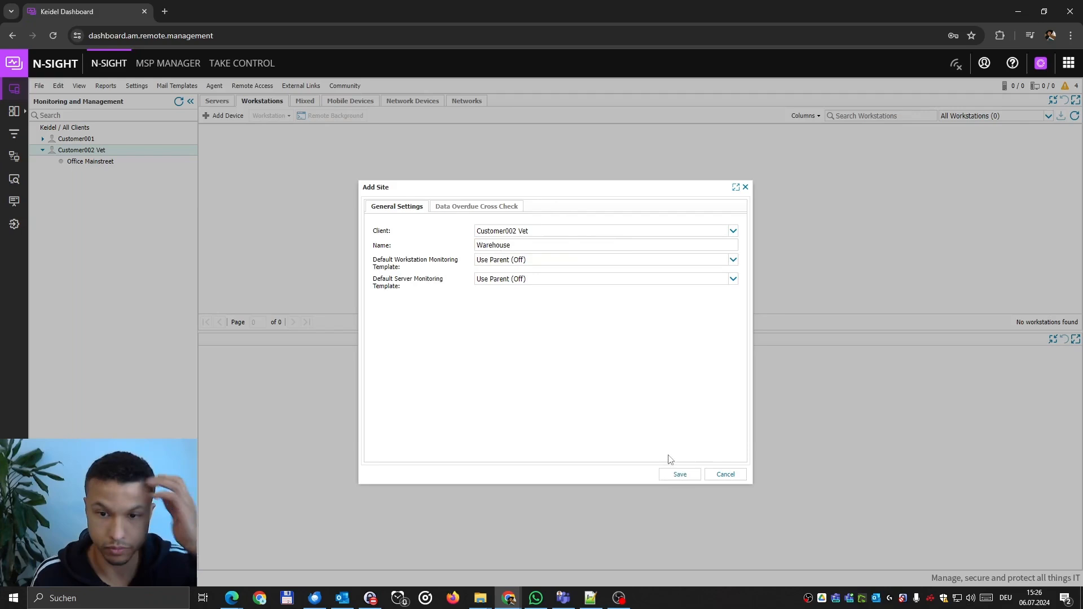
{"action": "left_click", "coordinate": [679, 475]}
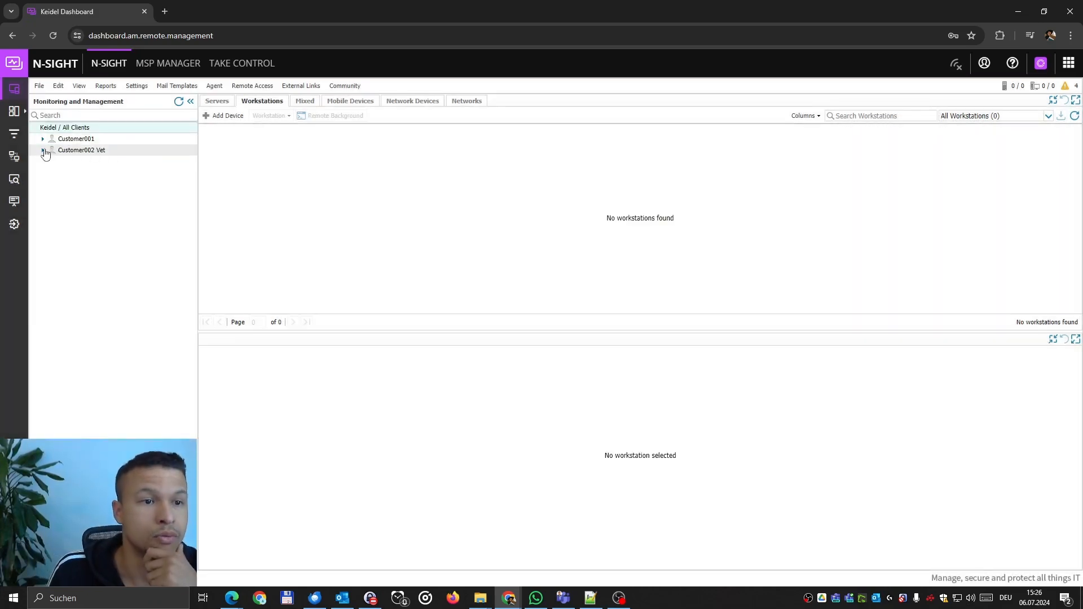
{"action": "left_click", "coordinate": [43, 150]}
For Office Mainstreet, download the Windows agent site installation package through the Download Agent wizard.
{"action": "left_click", "coordinate": [97, 162]}
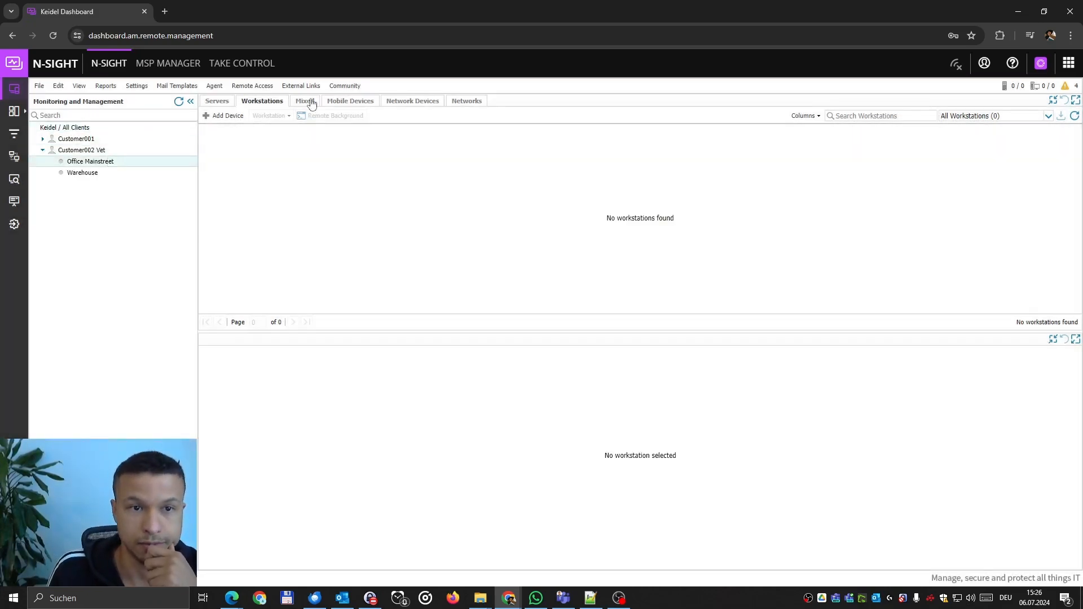
{"action": "left_click", "coordinate": [214, 86]}
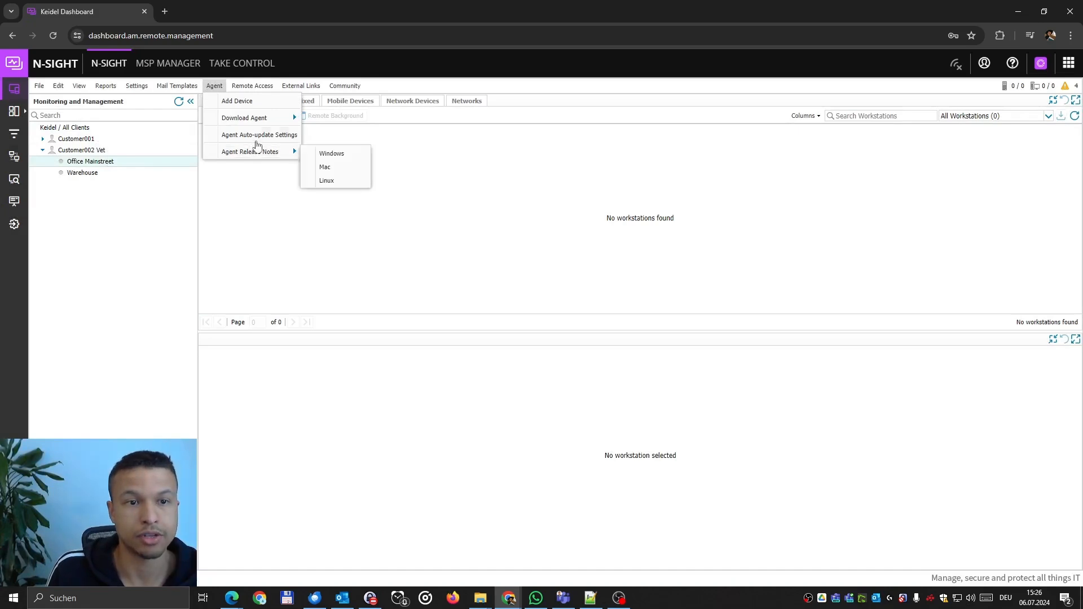
{"action": "mouse_move", "coordinate": [264, 125]}
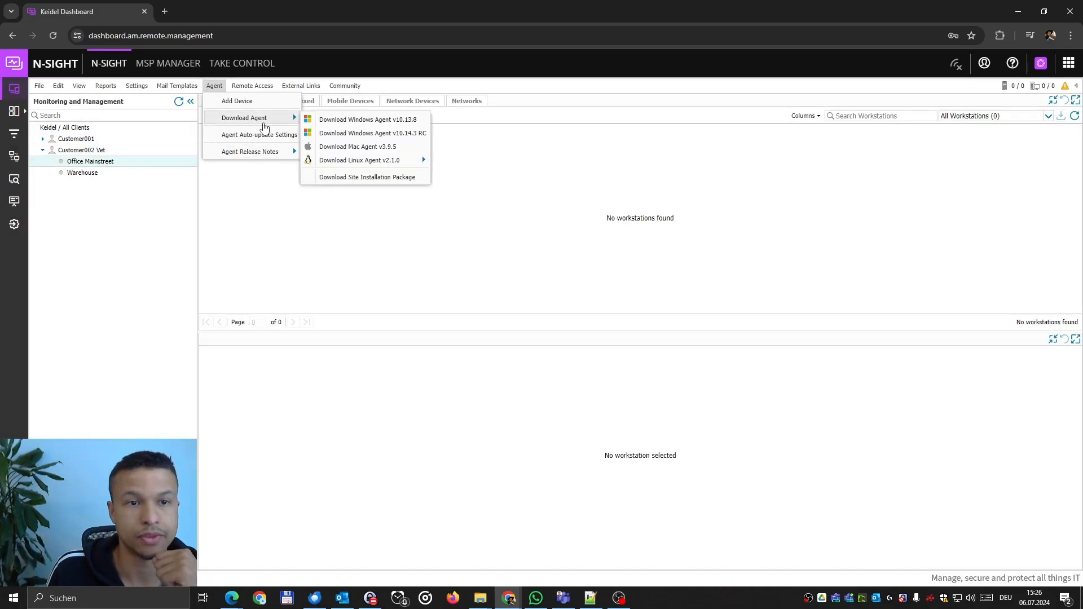
{"action": "left_click", "coordinate": [383, 179]}
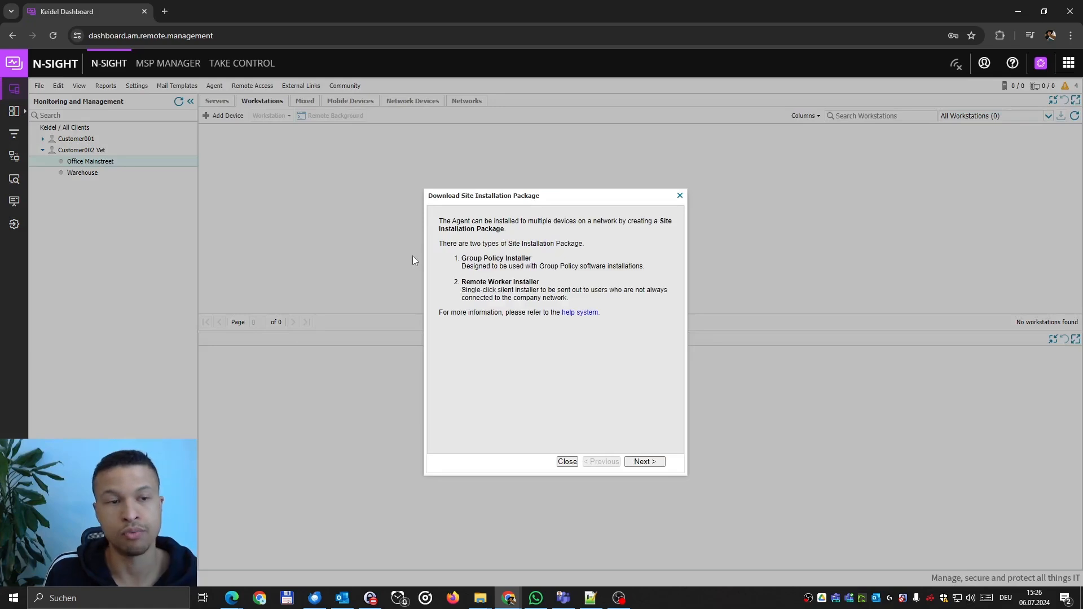
{"action": "left_click", "coordinate": [645, 462]}
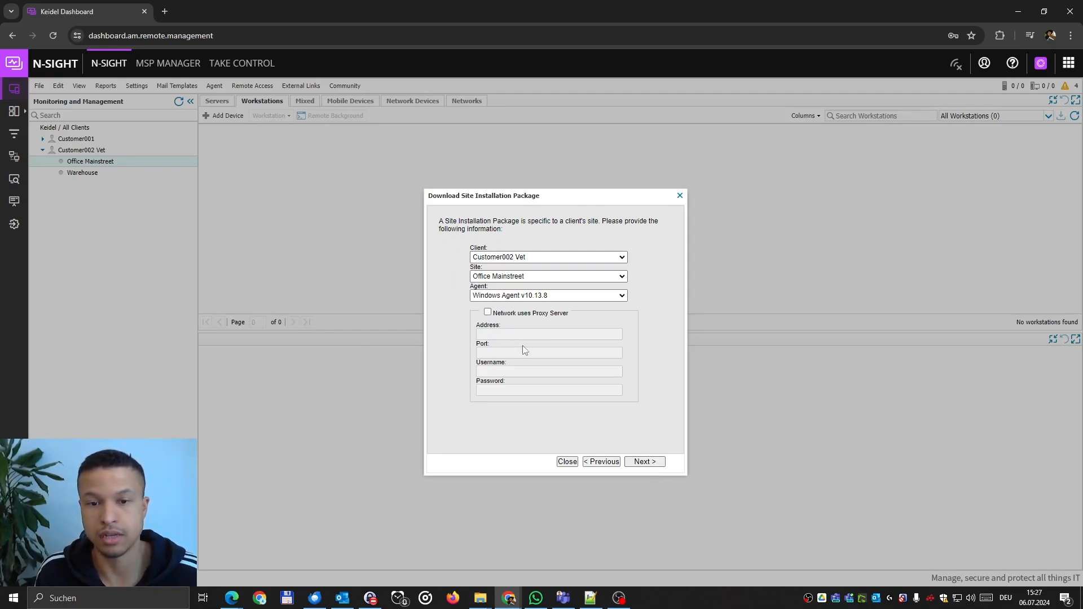
{"action": "left_click", "coordinate": [644, 460]}
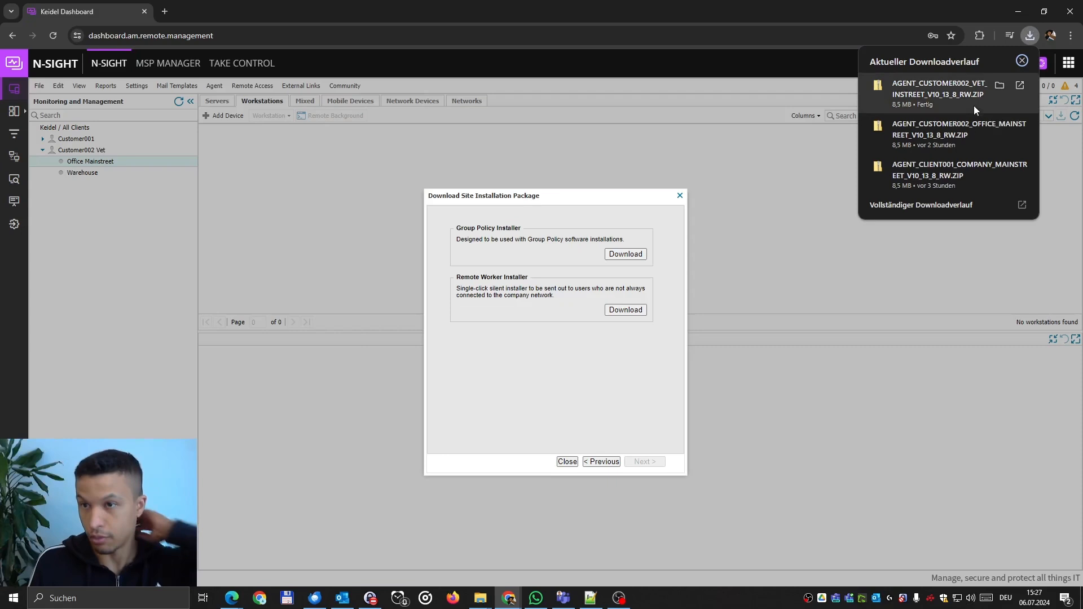
Open the downloaded agent ZIP and run AGENT_440025_V10_13_8_RW.EXE with administrator approval.
{"action": "left_click", "coordinate": [1000, 83]}
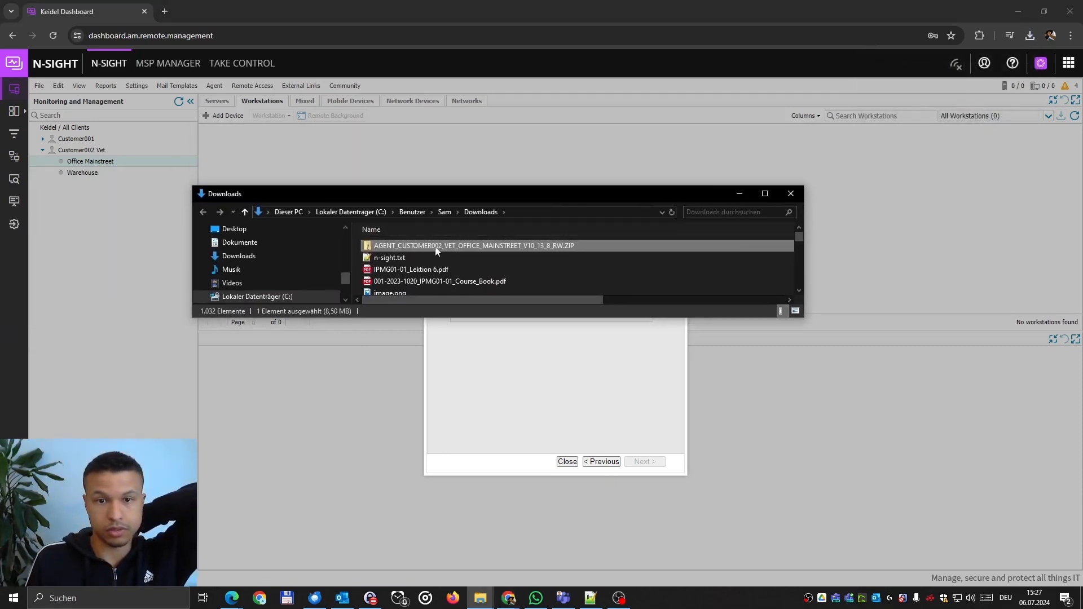
{"action": "double_click", "coordinate": [435, 246]}
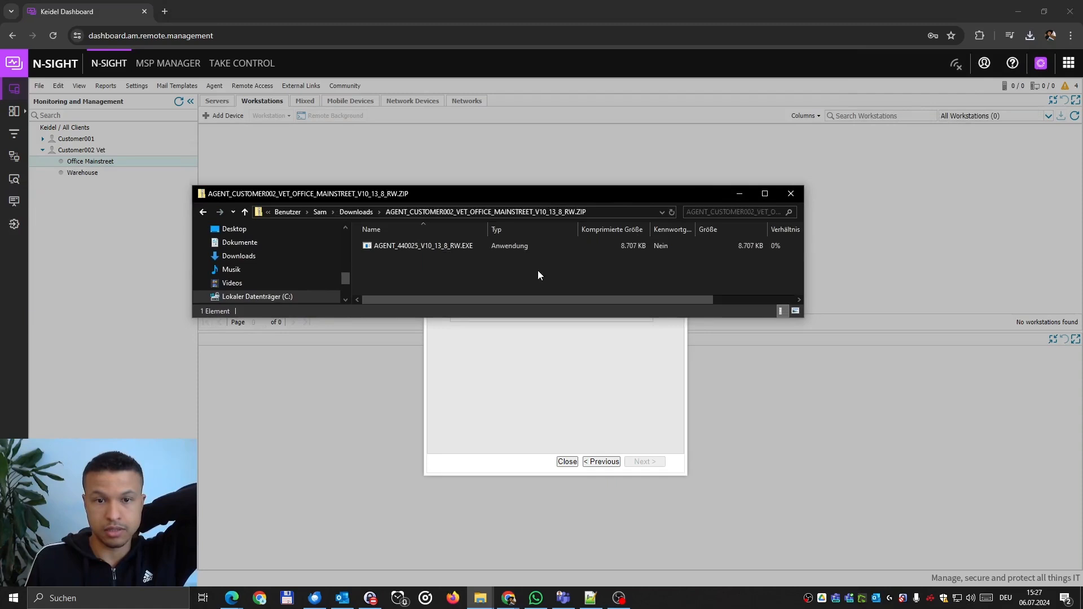
{"action": "left_click", "coordinate": [459, 249]}
{"action": "double_click", "coordinate": [458, 249]}
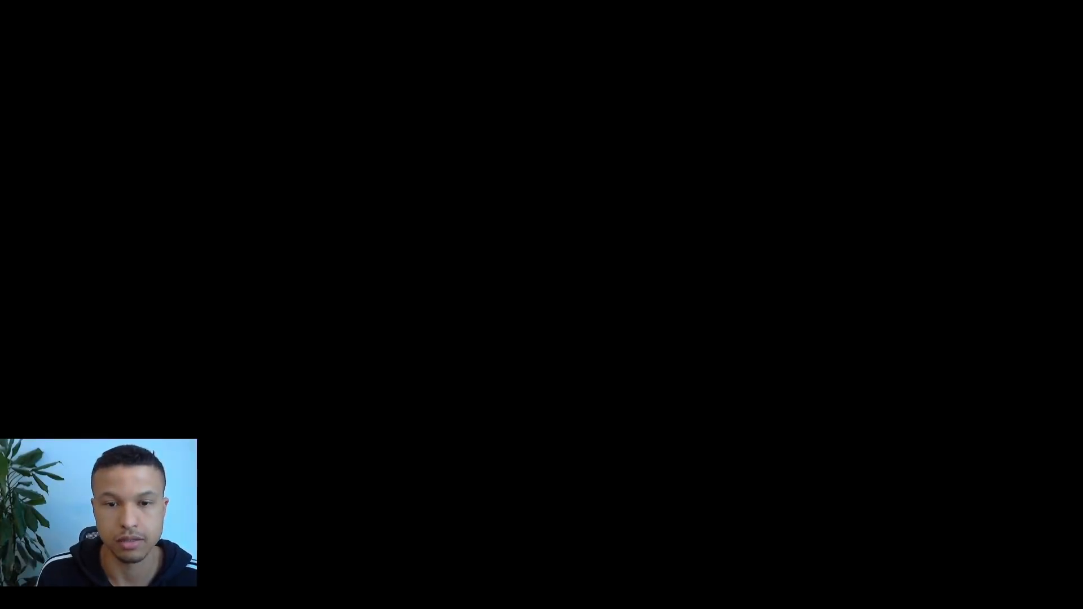
{"action": "left_click", "coordinate": [448, 354]}
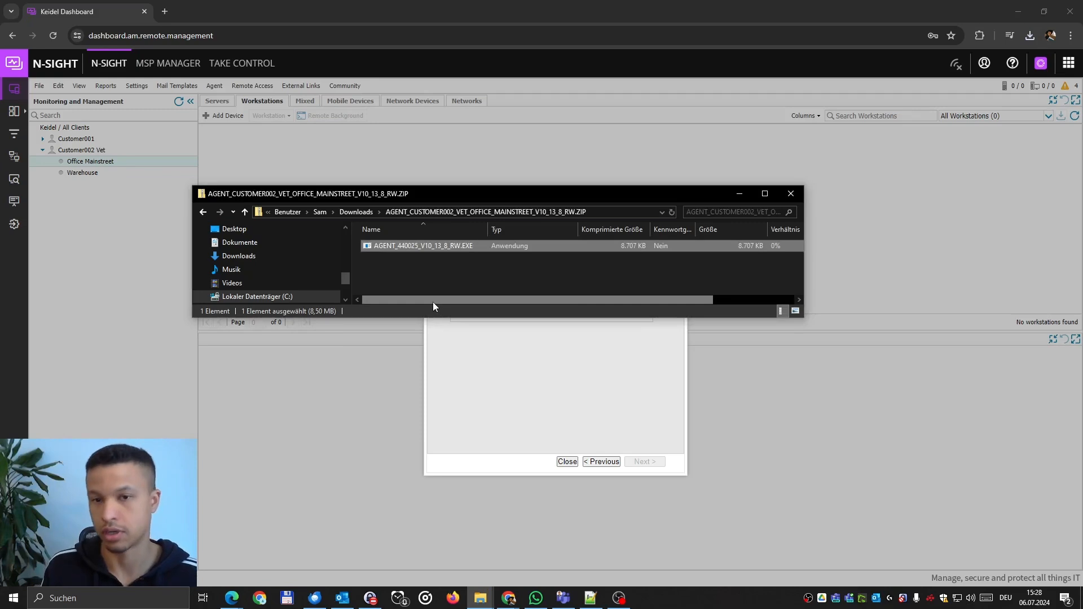
Launch Advanced Monitoring Agent, log in with the account password, and close the installation package dialog.
{"action": "left_click", "coordinate": [128, 597]}
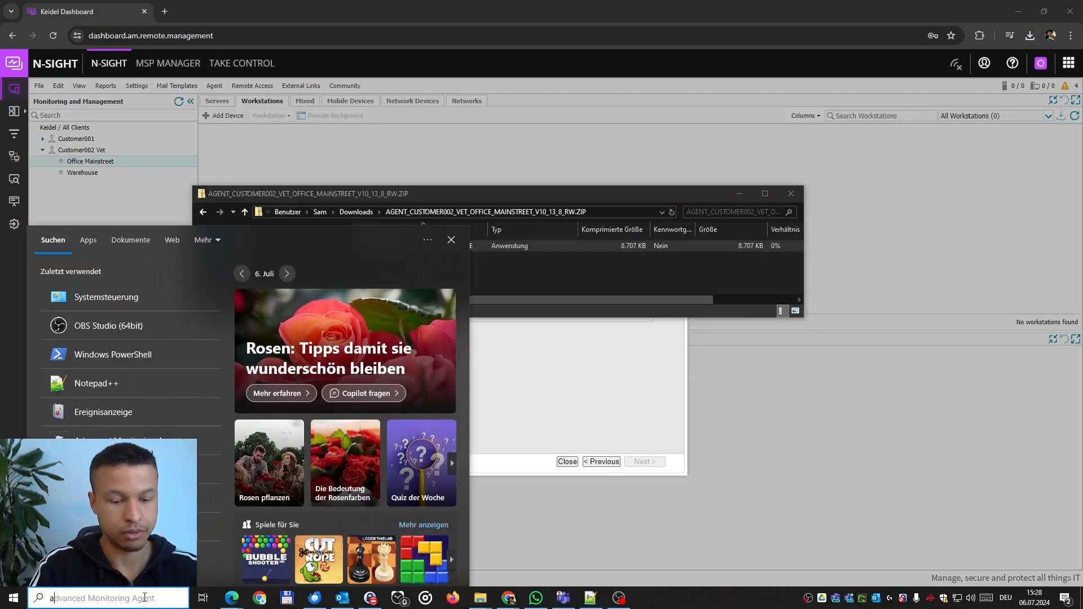
{"action": "type", "text": "adva"}
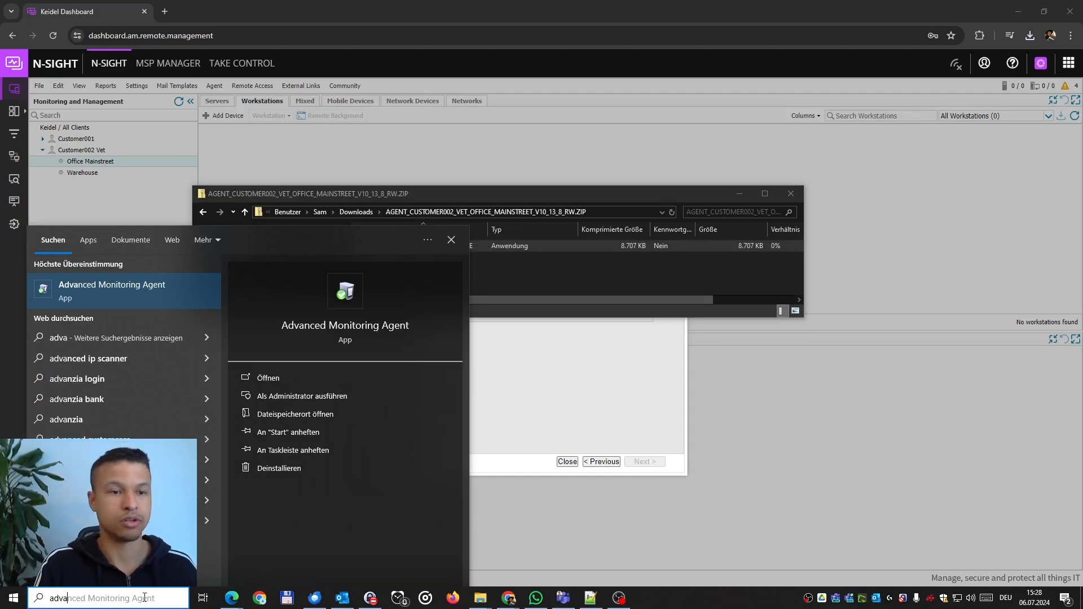
{"action": "key", "text": "Return"}
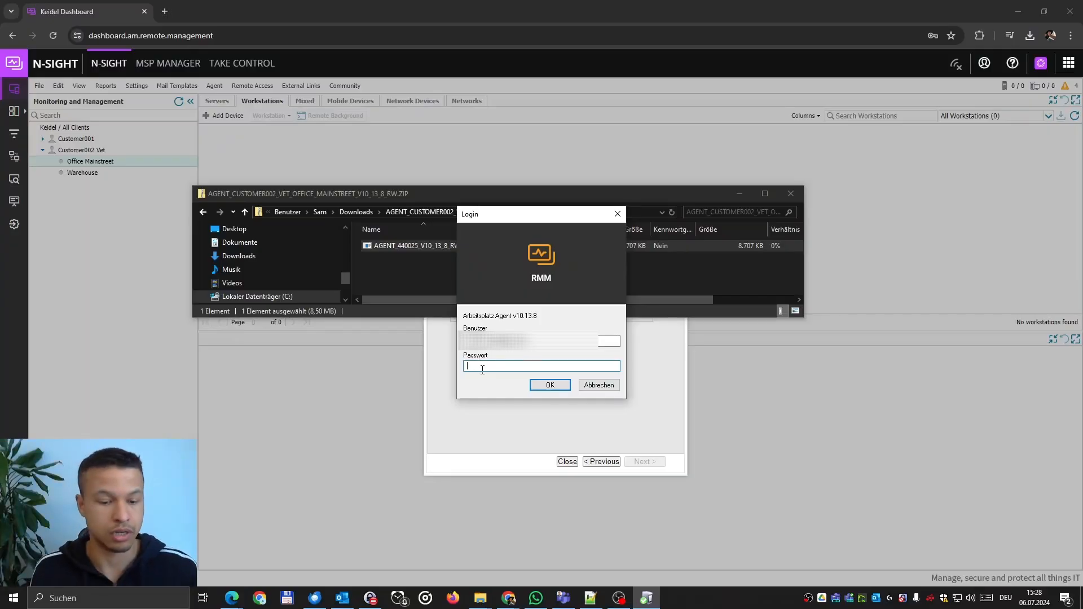
{"action": "key", "text": "ctrl+v"}
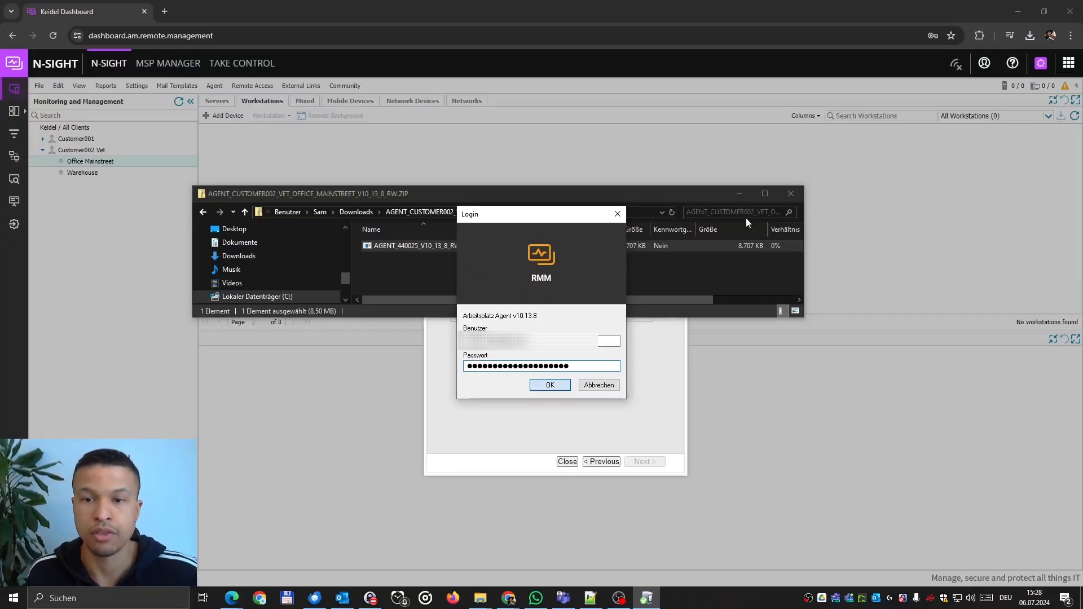
{"action": "left_click", "coordinate": [735, 195]}
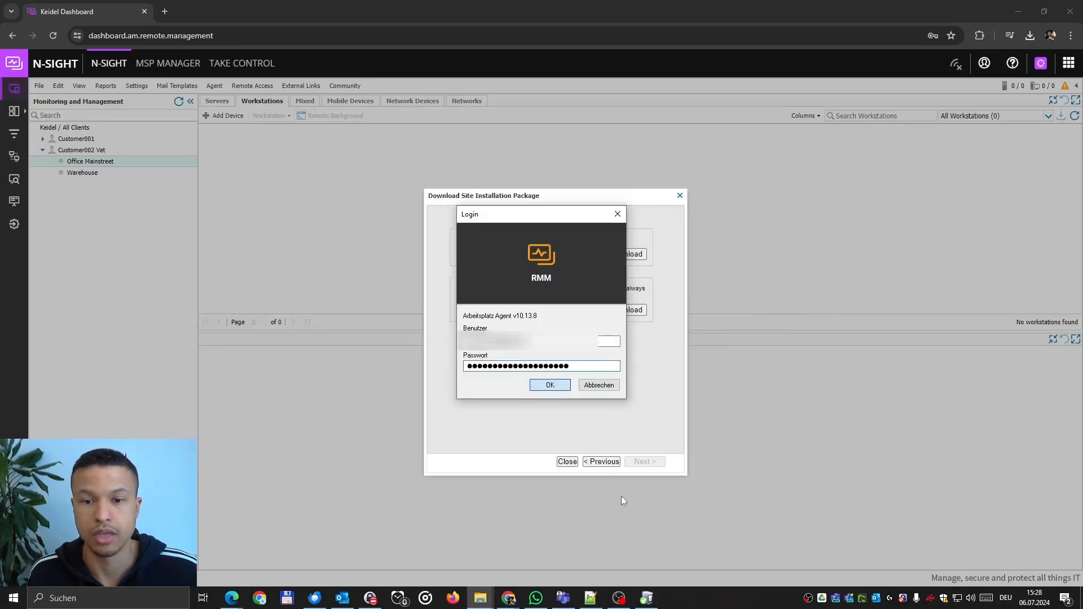
{"action": "left_click", "coordinate": [567, 462]}
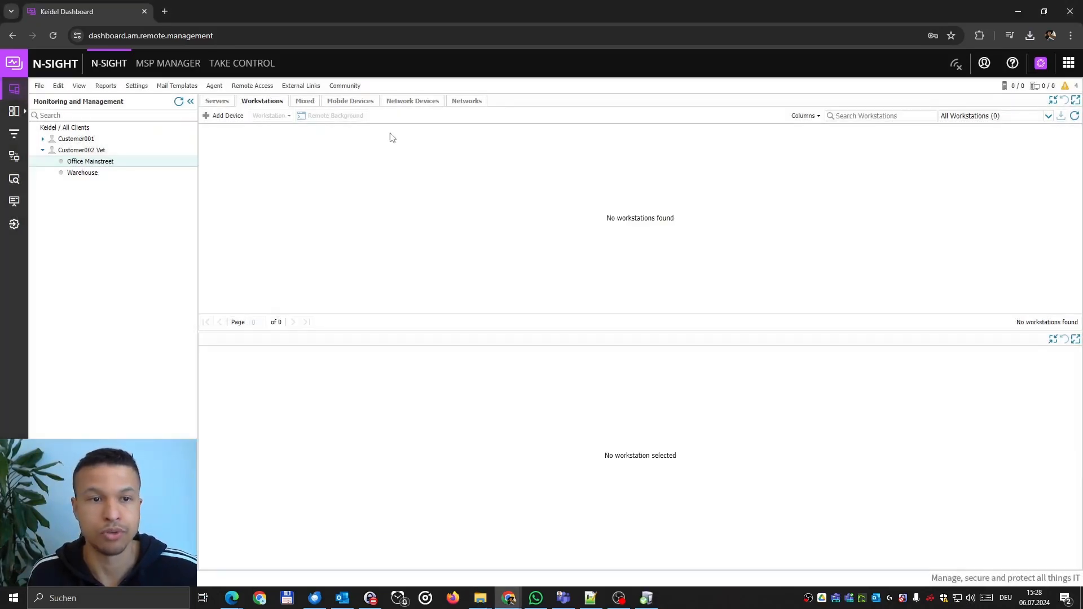
Refresh the Office Mainstreet workstations and add Agent Version and Operating System columns to the grid.
{"action": "left_click", "coordinate": [1075, 115]}
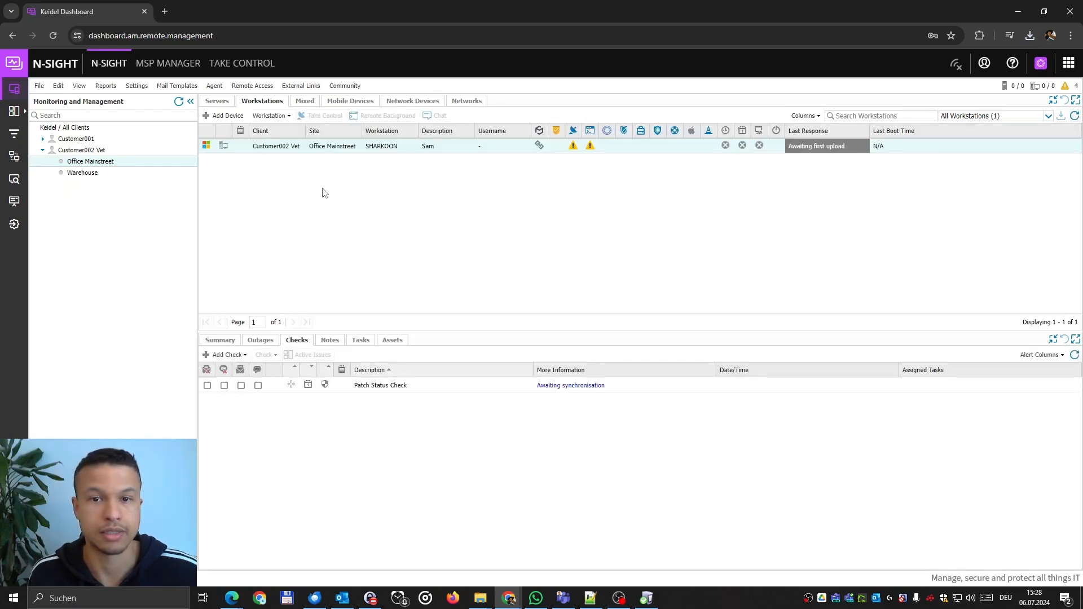
{"action": "left_click", "coordinate": [796, 117]}
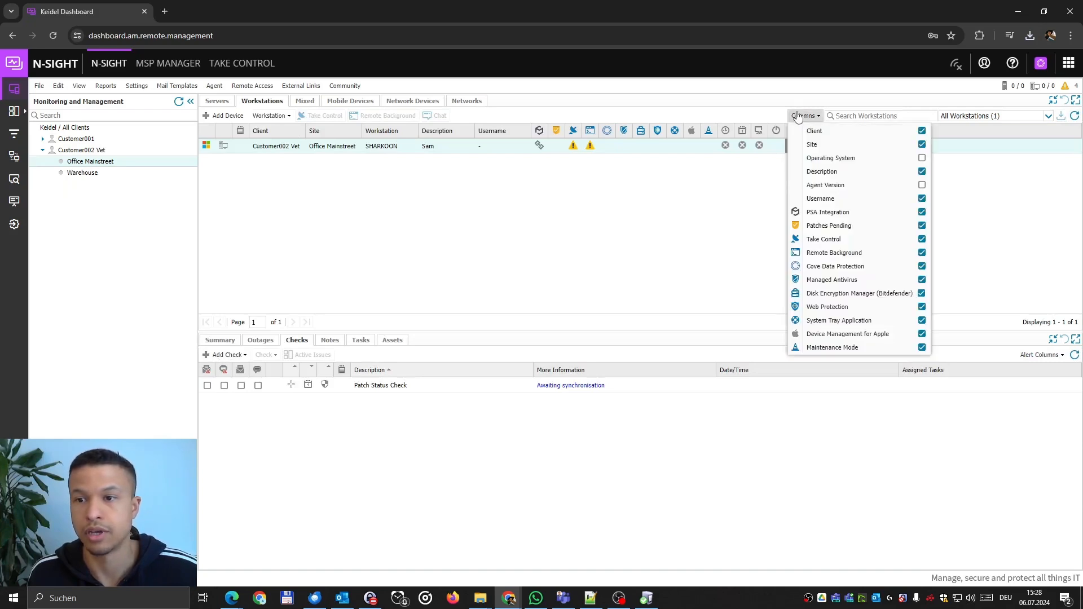
{"action": "left_click", "coordinate": [843, 186]}
{"action": "left_click", "coordinate": [866, 160]}
{"action": "left_click", "coordinate": [660, 206]}
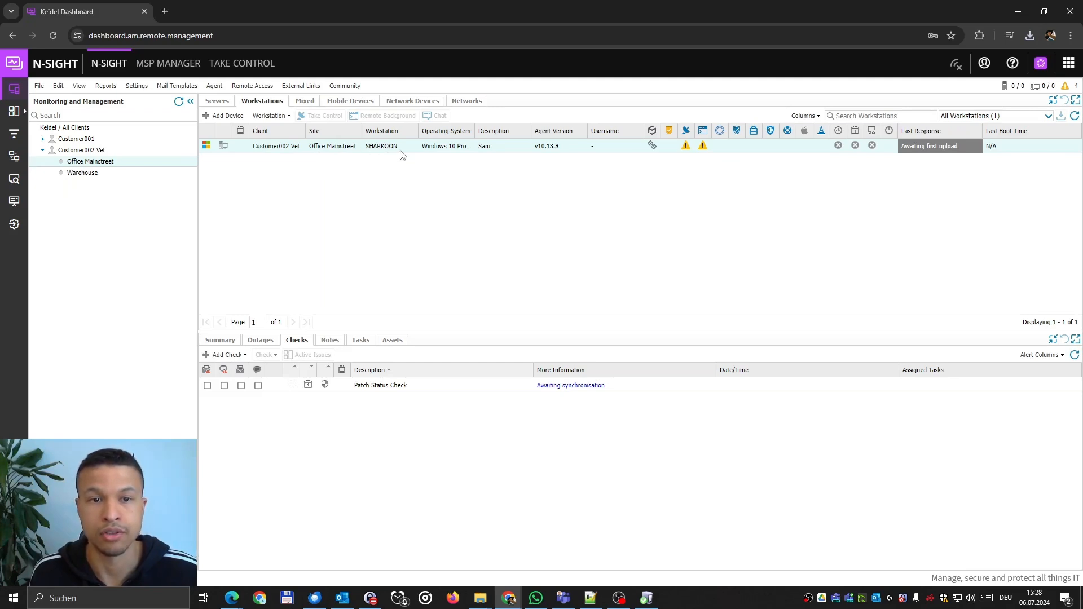
Inspect the SHARKOON row, widening the Operating System column and highlighting its agent version.
{"action": "left_click_drag", "start_coordinate": [365, 148], "coordinate": [405, 148]}
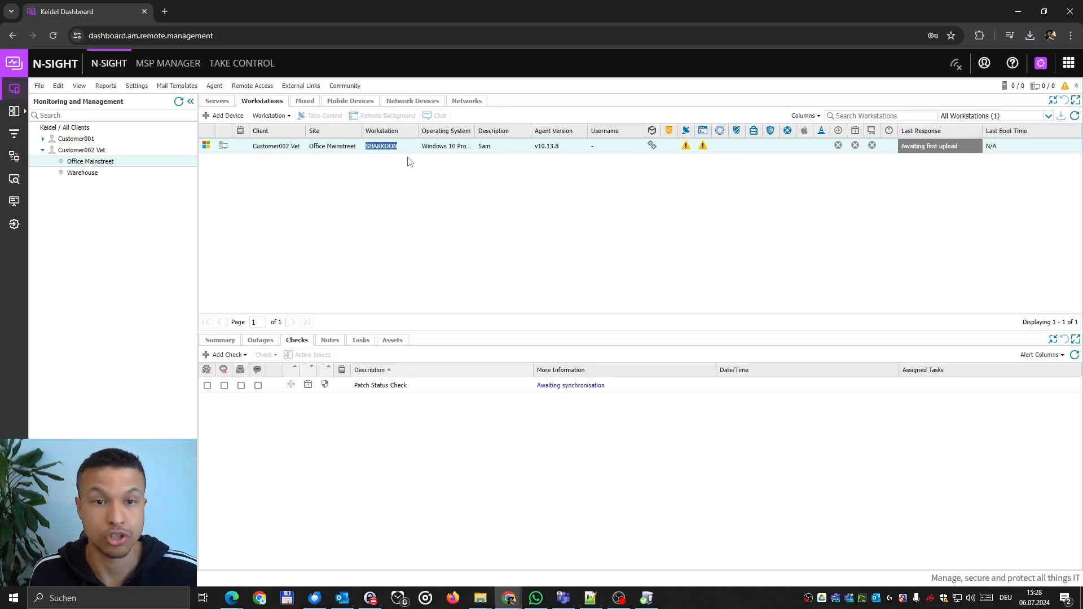
{"action": "left_click_drag", "start_coordinate": [474, 133], "coordinate": [477, 131]}
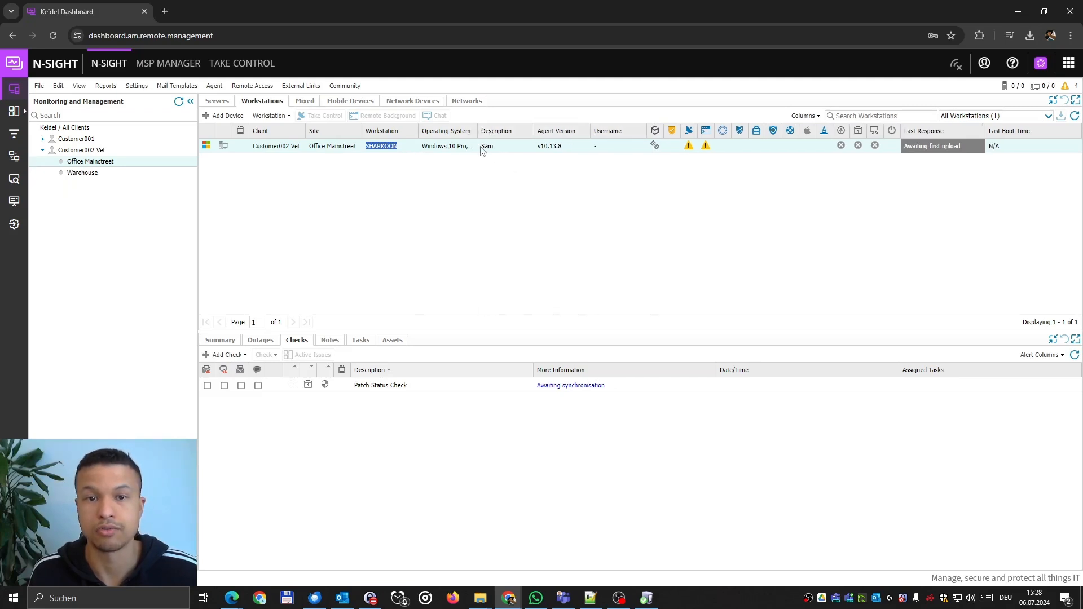
{"action": "double_click", "coordinate": [485, 146]}
{"action": "left_click", "coordinate": [512, 216]}
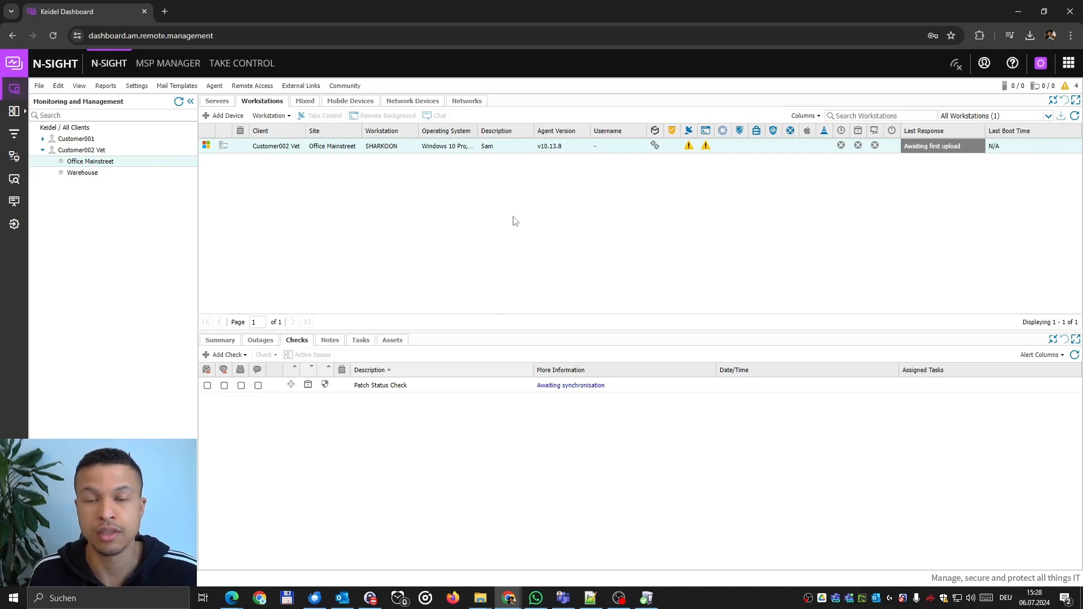
{"action": "mouse_move", "coordinate": [647, 598]}
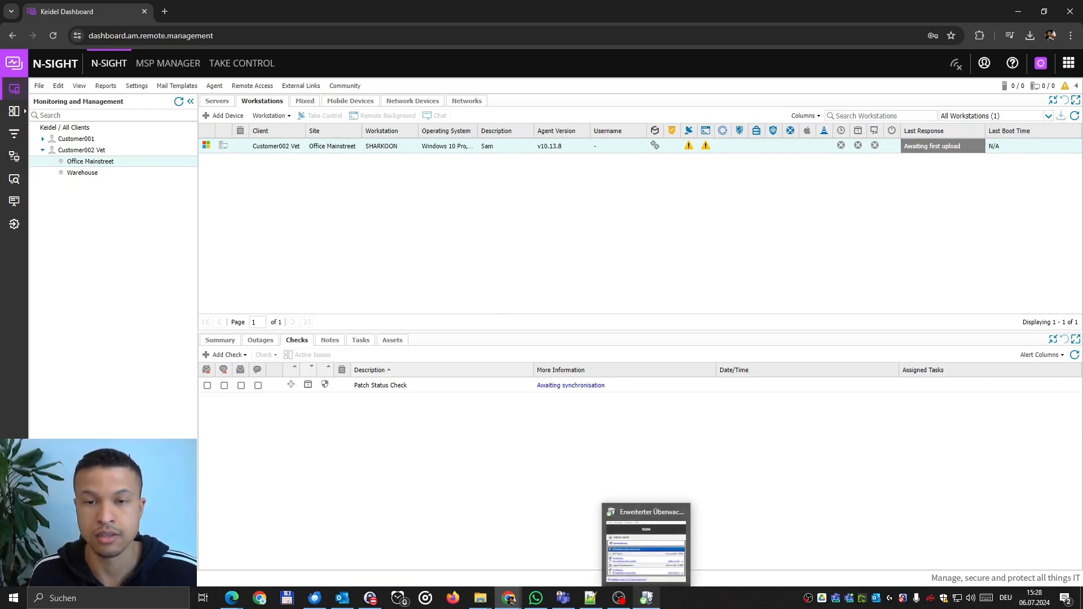
{"action": "left_click_drag", "start_coordinate": [562, 147], "coordinate": [543, 144]}
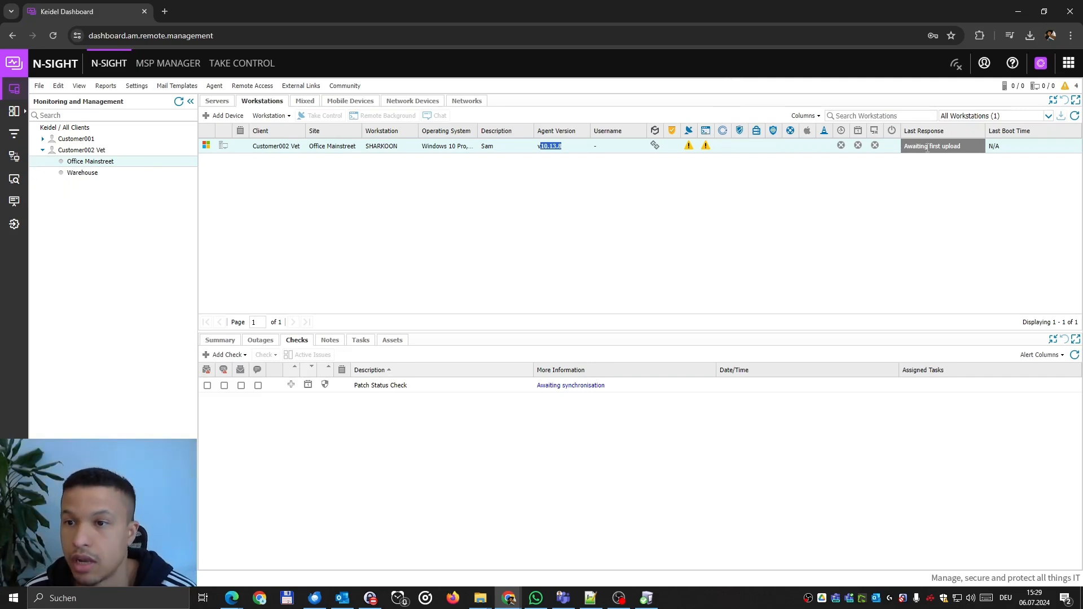
{"action": "left_click_drag", "start_coordinate": [920, 146], "coordinate": [947, 157]}
{"action": "left_click", "coordinate": [948, 157]}
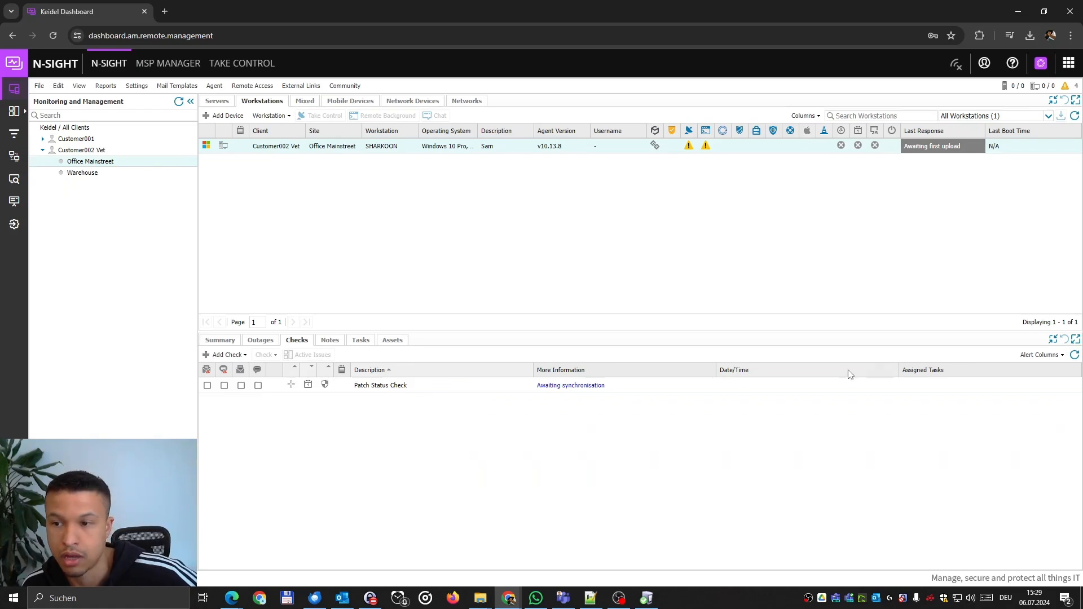
Refresh SHARKOON's checks, enlarge the checks panel, and review the disk, Defender, Veeam and processor checks.
{"action": "left_click", "coordinate": [1066, 358]}
{"action": "left_click", "coordinate": [1073, 355]}
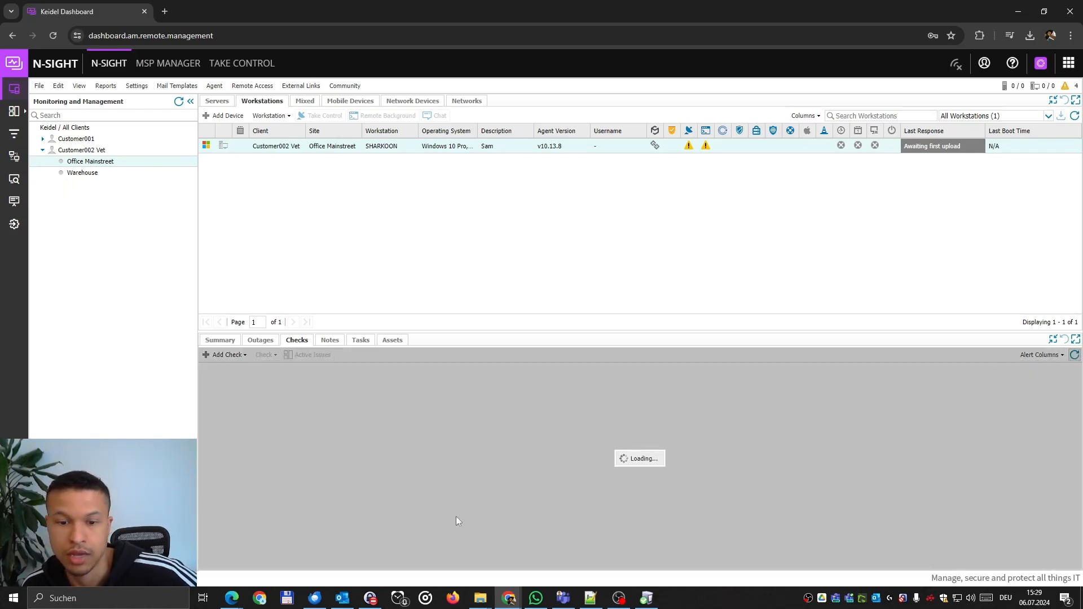
{"action": "left_click", "coordinate": [591, 604]}
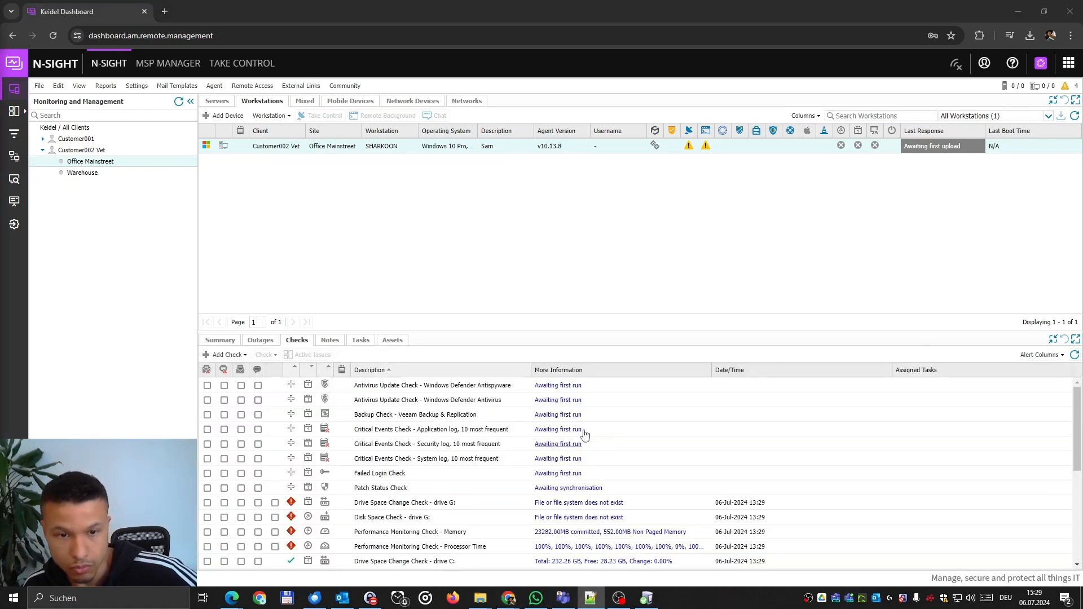
{"action": "scroll", "coordinate": [702, 499], "scroll_direction": "down", "scroll_amount": 5}
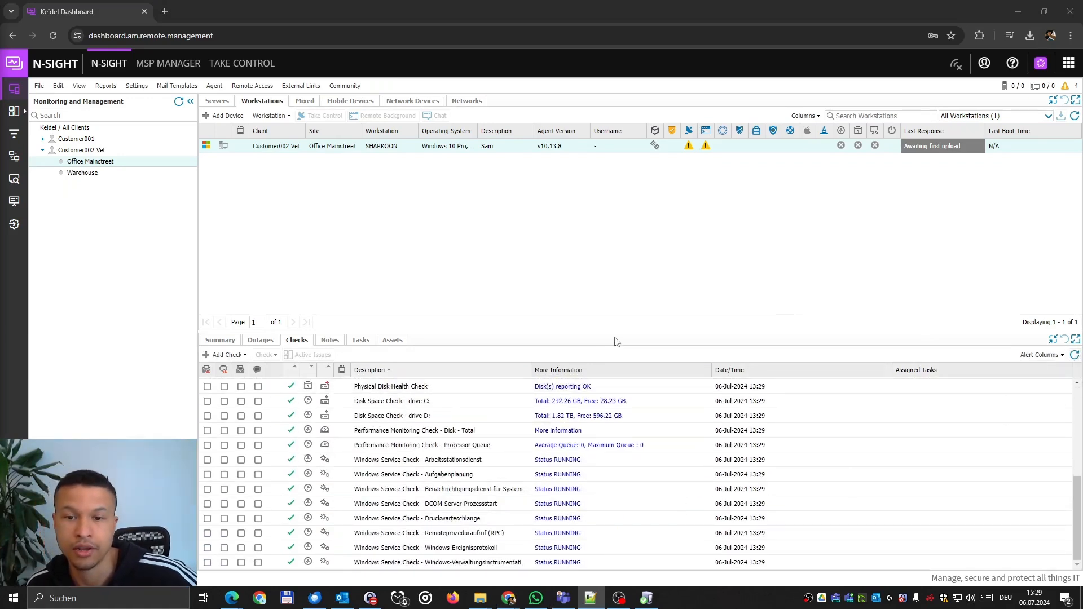
{"action": "left_click_drag", "start_coordinate": [620, 337], "coordinate": [620, 179]}
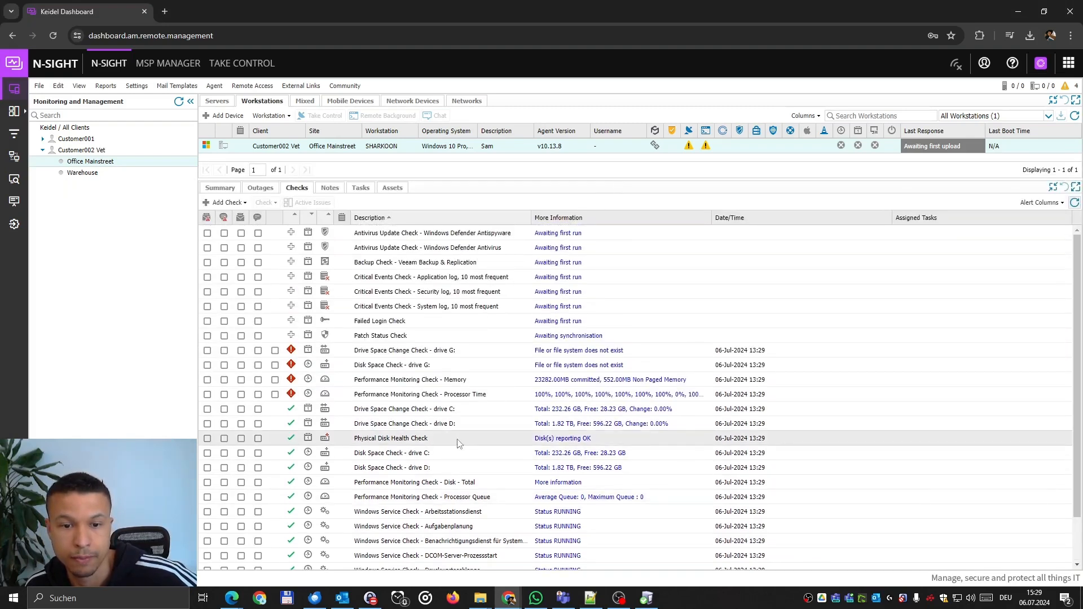
{"action": "scroll", "coordinate": [460, 445], "scroll_direction": "down", "scroll_amount": 1}
{"action": "left_click", "coordinate": [412, 400]}
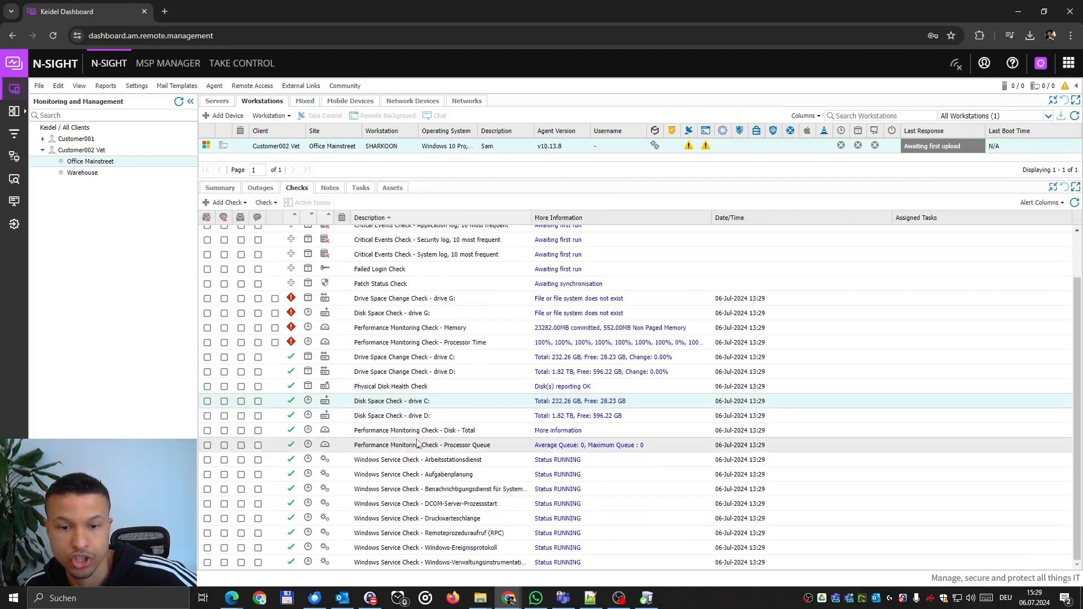
{"action": "scroll", "coordinate": [404, 477], "scroll_direction": "up", "scroll_amount": 2}
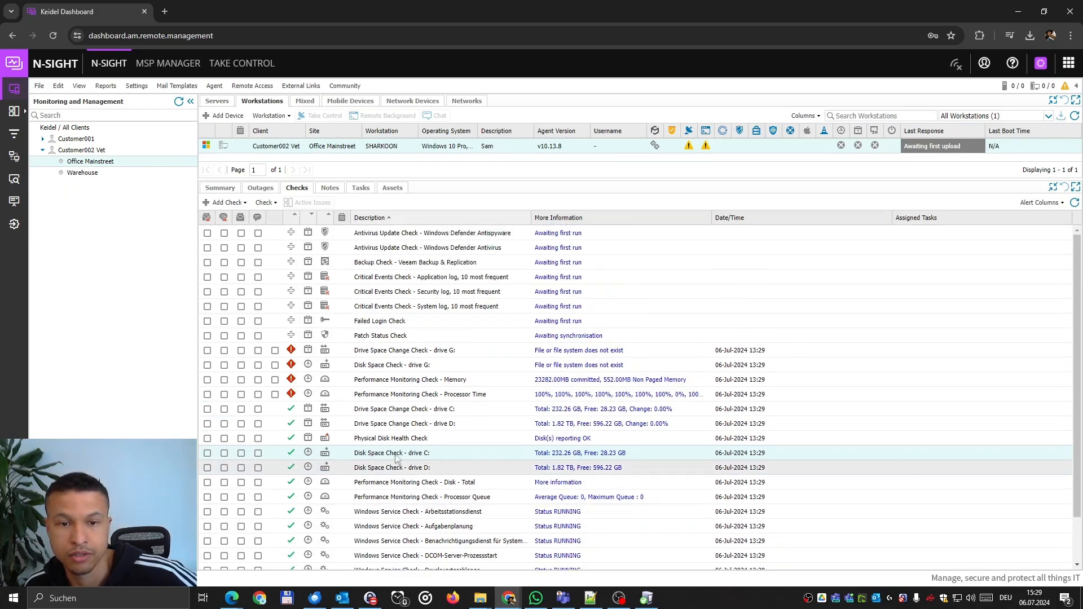
{"action": "left_click", "coordinate": [402, 233]}
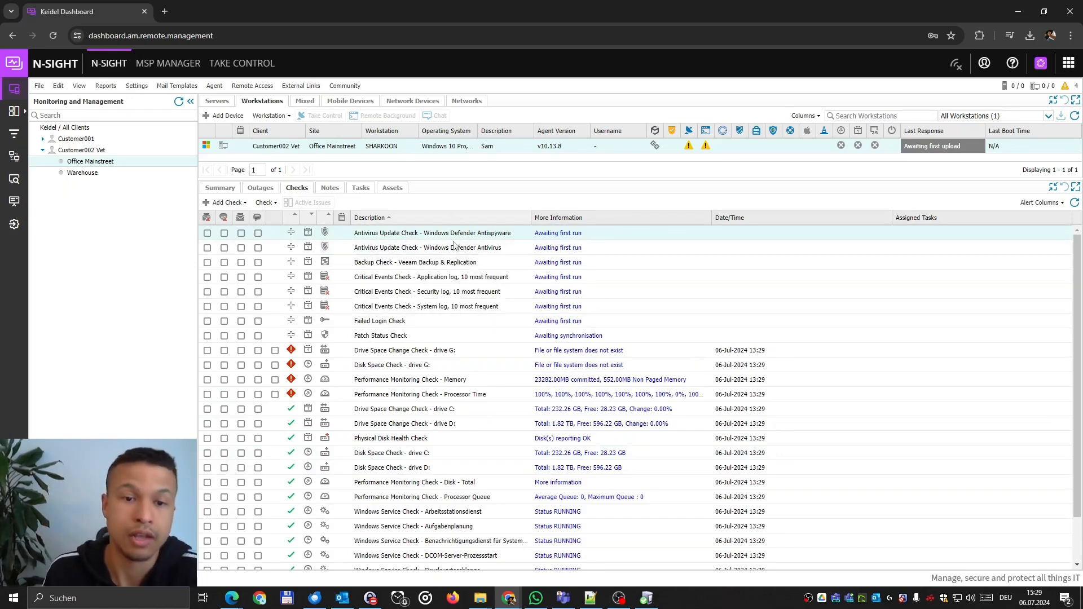
{"action": "left_click", "coordinate": [447, 263]}
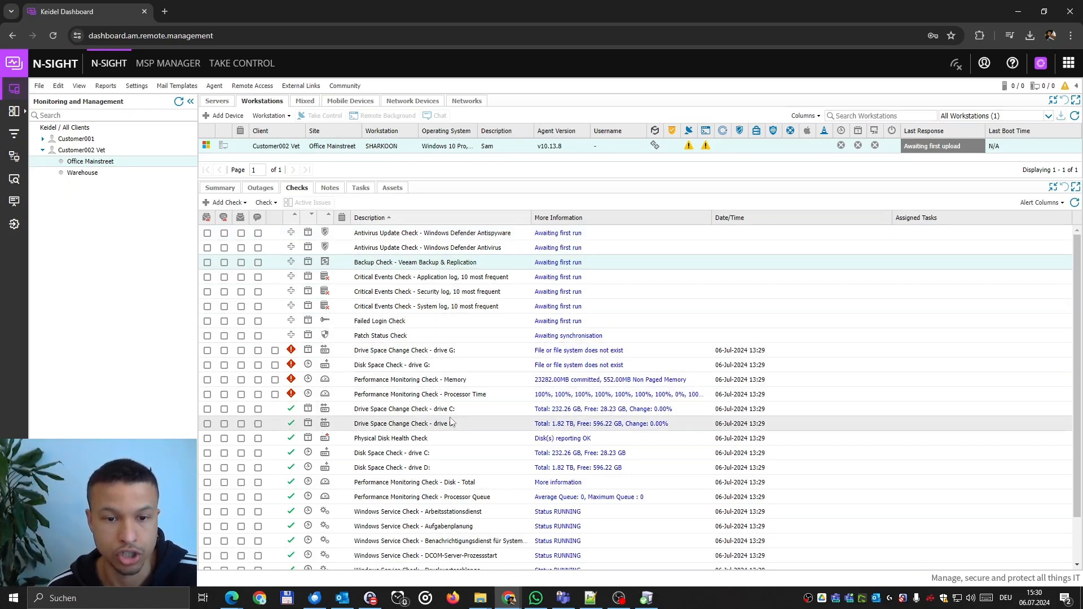
{"action": "scroll", "coordinate": [442, 448], "scroll_direction": "down", "scroll_amount": 1}
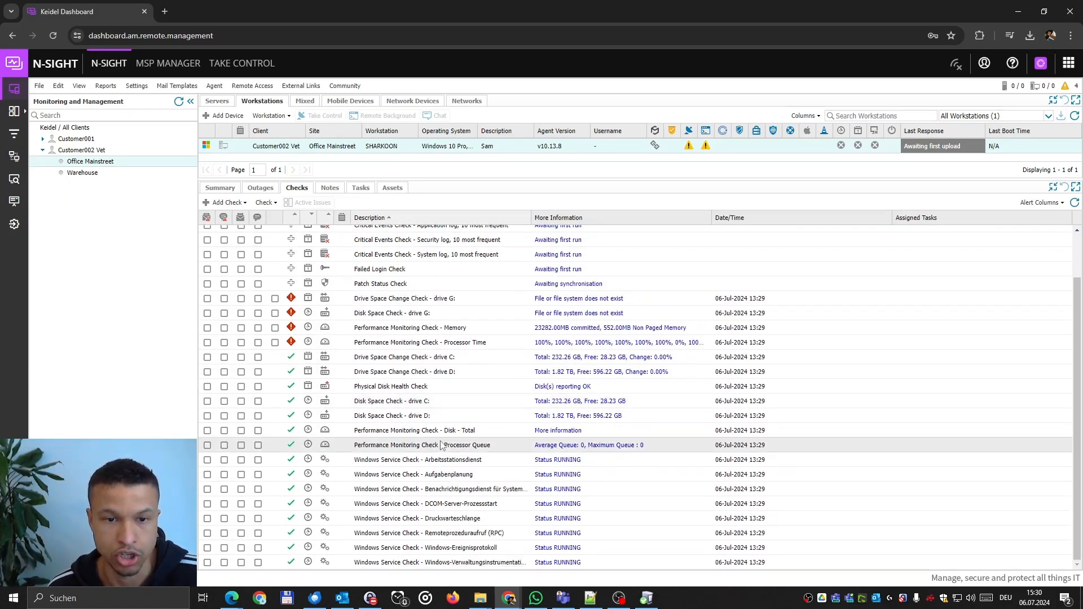
{"action": "left_click", "coordinate": [419, 344]}
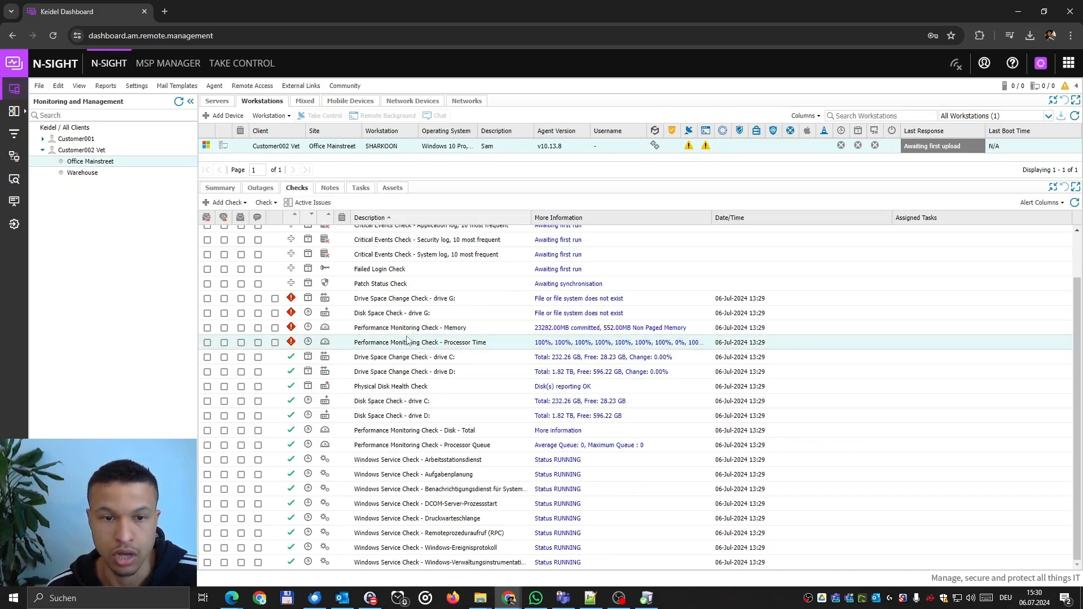
Refresh the workstation list and site tree, then open the Memory performance check's thresholds.
{"action": "left_click", "coordinate": [1075, 119]}
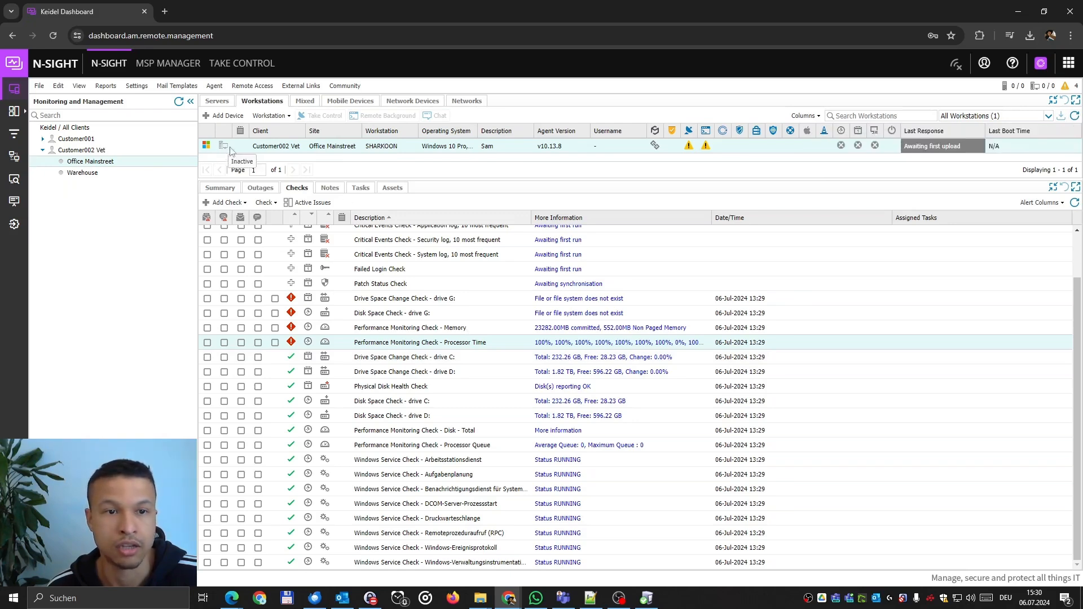
{"action": "left_click", "coordinate": [1074, 116]}
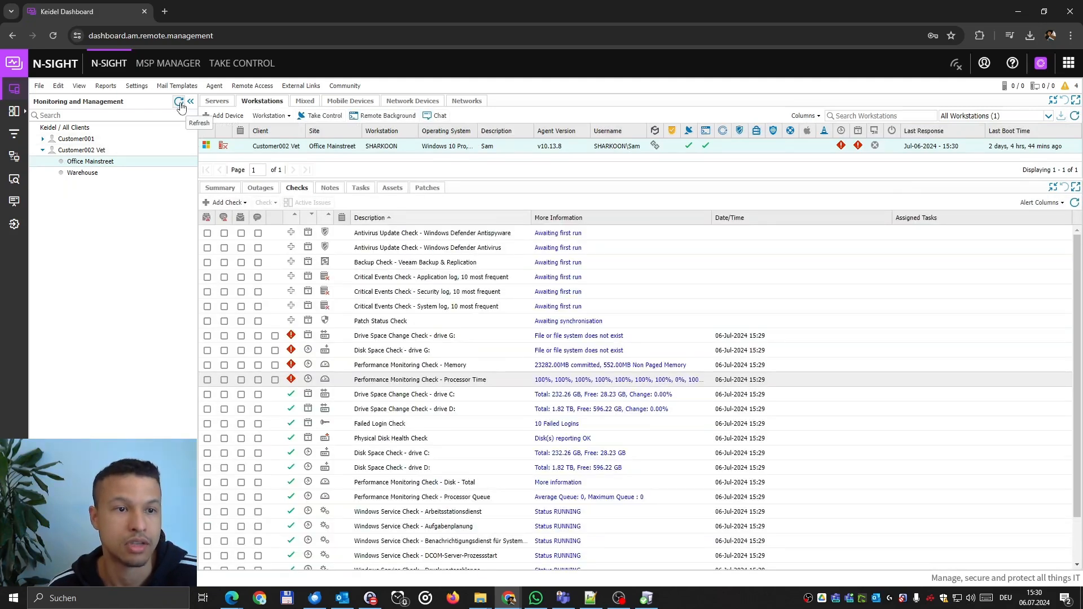
{"action": "left_click", "coordinate": [179, 102]}
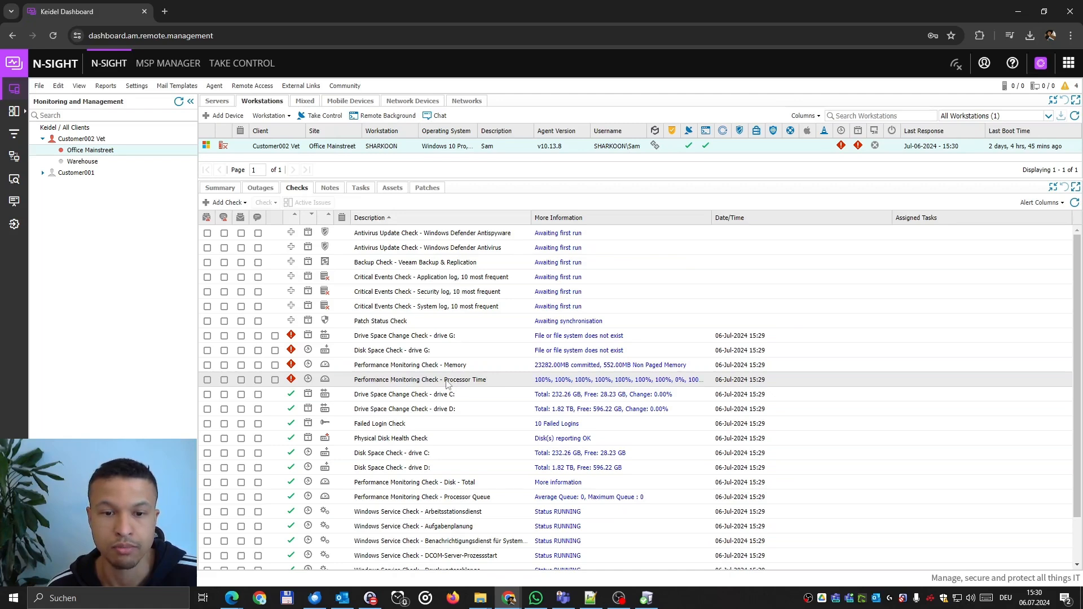
{"action": "left_click", "coordinate": [421, 369]}
{"action": "double_click", "coordinate": [422, 369]}
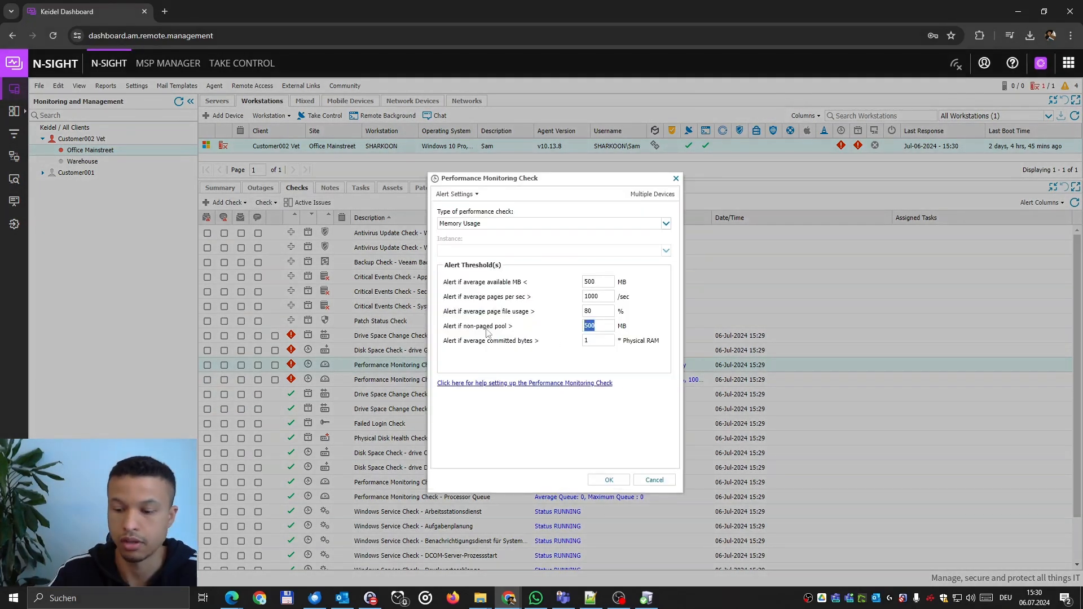
Set non-paged pool to 1000 MB and committed bytes to 2× physical RAM, and save.
{"action": "type", "text": "1000"}
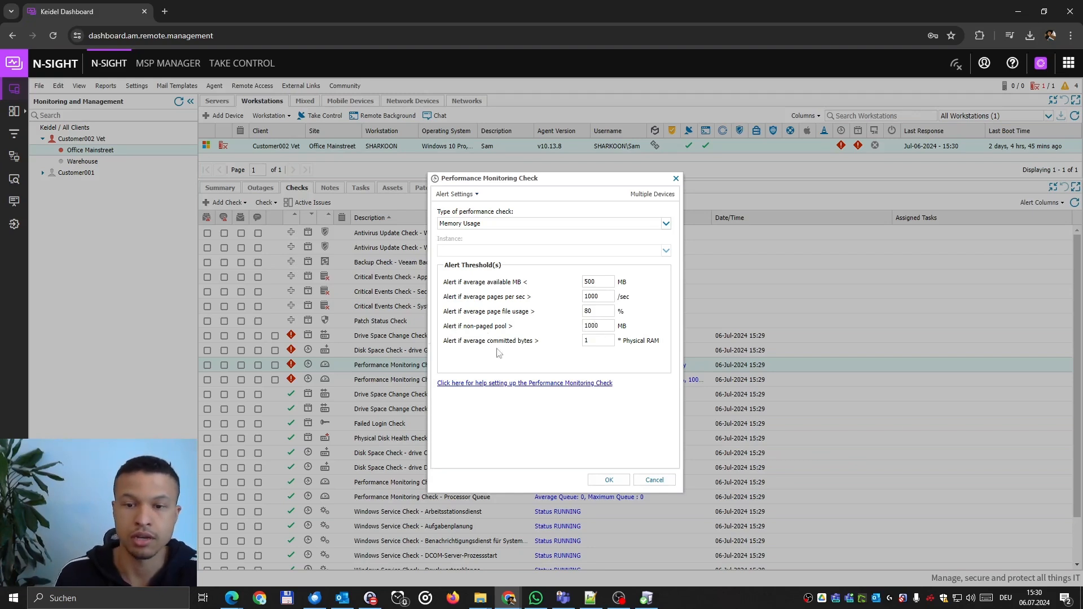
{"action": "key", "text": "Tab"}
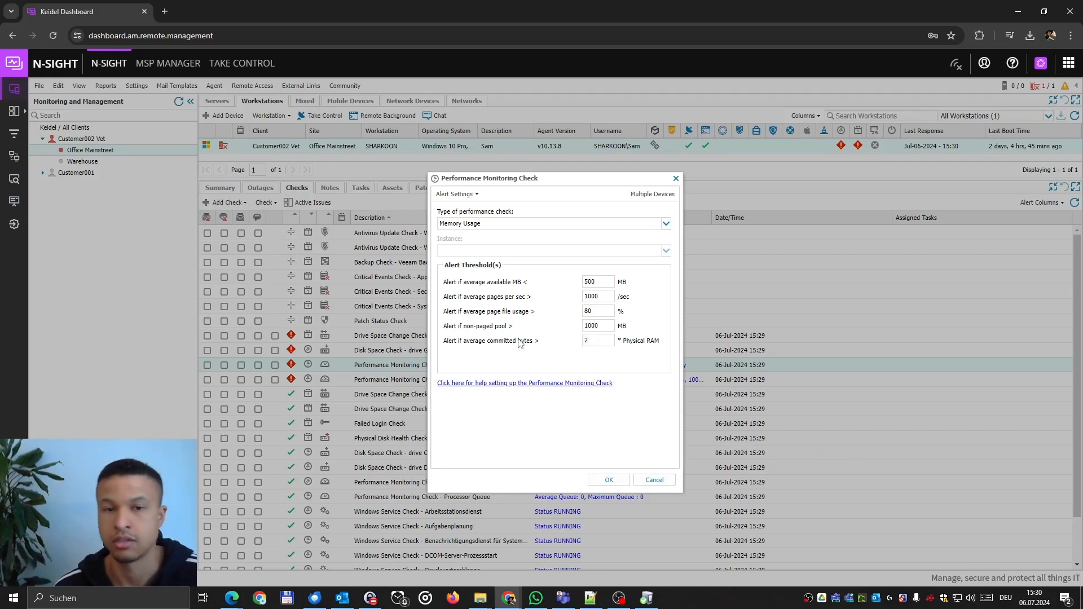
{"action": "type", "text": "2"}
{"action": "left_click", "coordinate": [615, 481]}
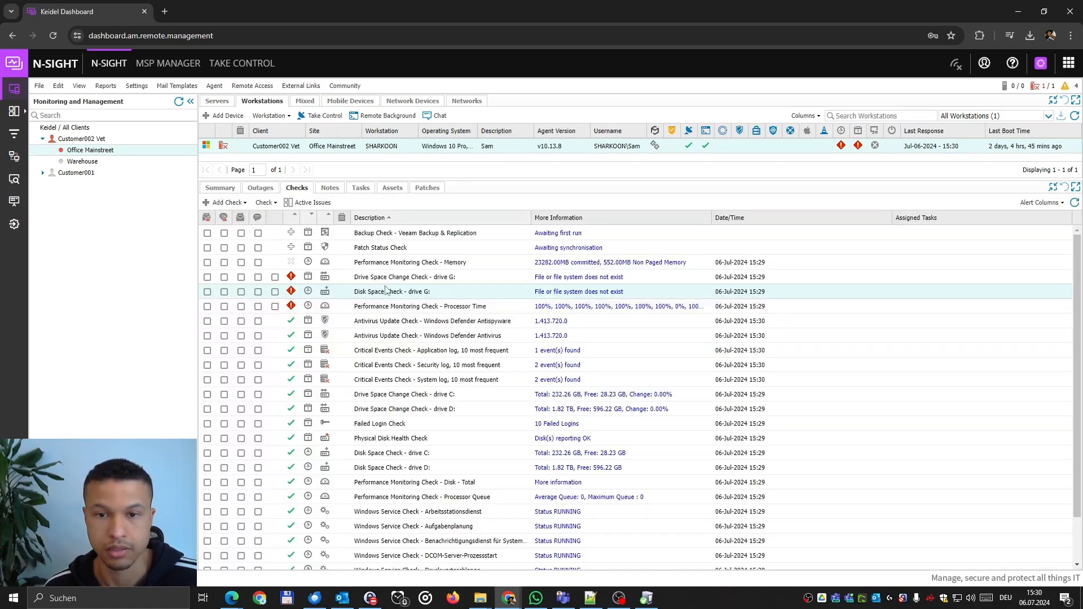
Delete the drive G: drive space change and disk space checks, confirming with the account password.
{"action": "left_click", "coordinate": [395, 281]}
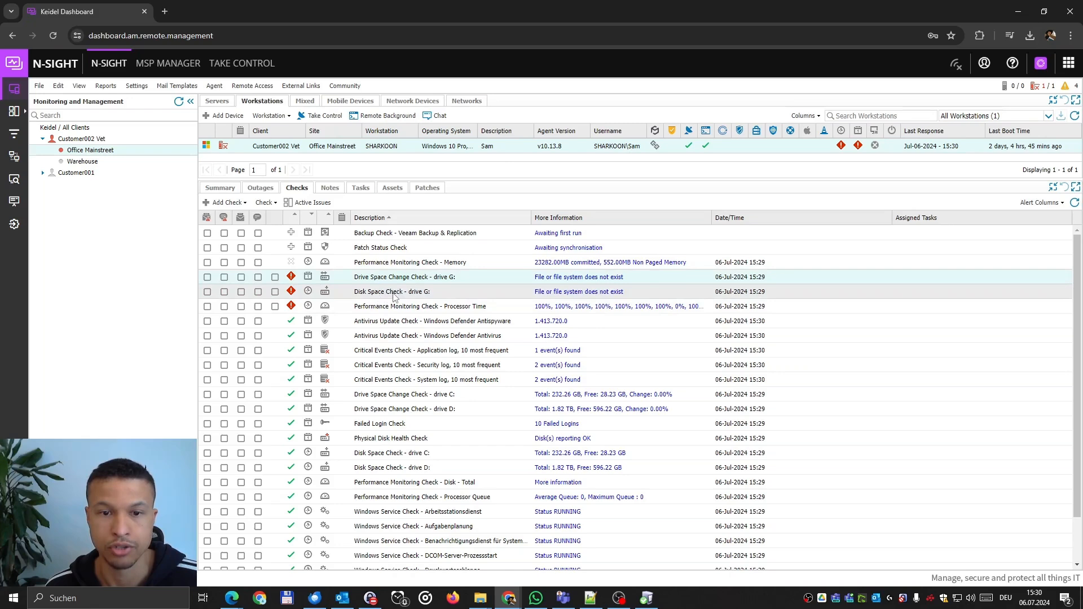
{"action": "left_click", "coordinate": [427, 292], "text": "ctrl"}
{"action": "right_click", "coordinate": [428, 291]}
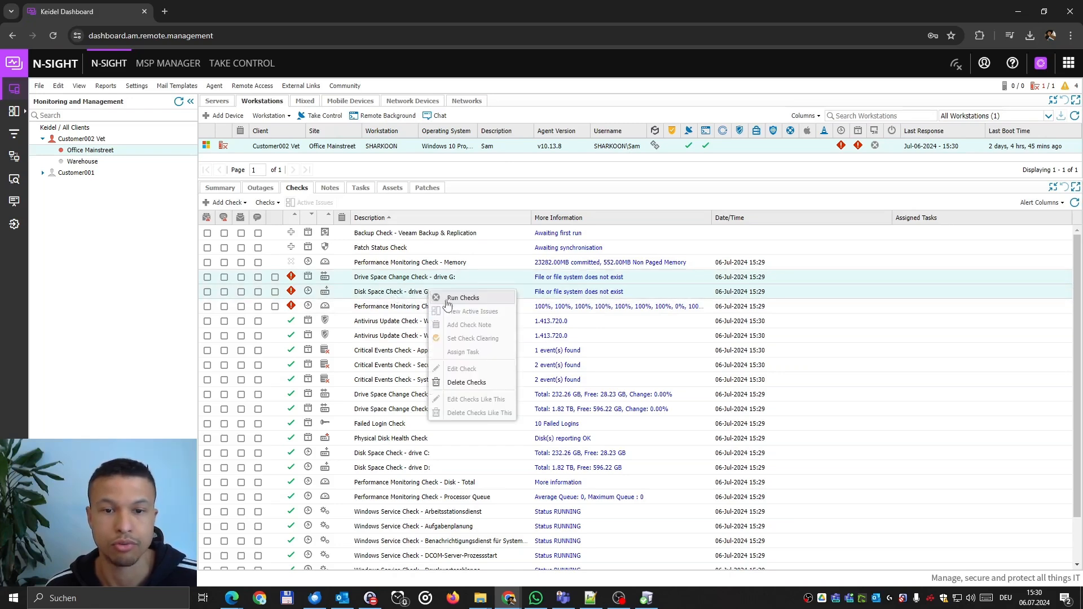
{"action": "left_click", "coordinate": [489, 384]}
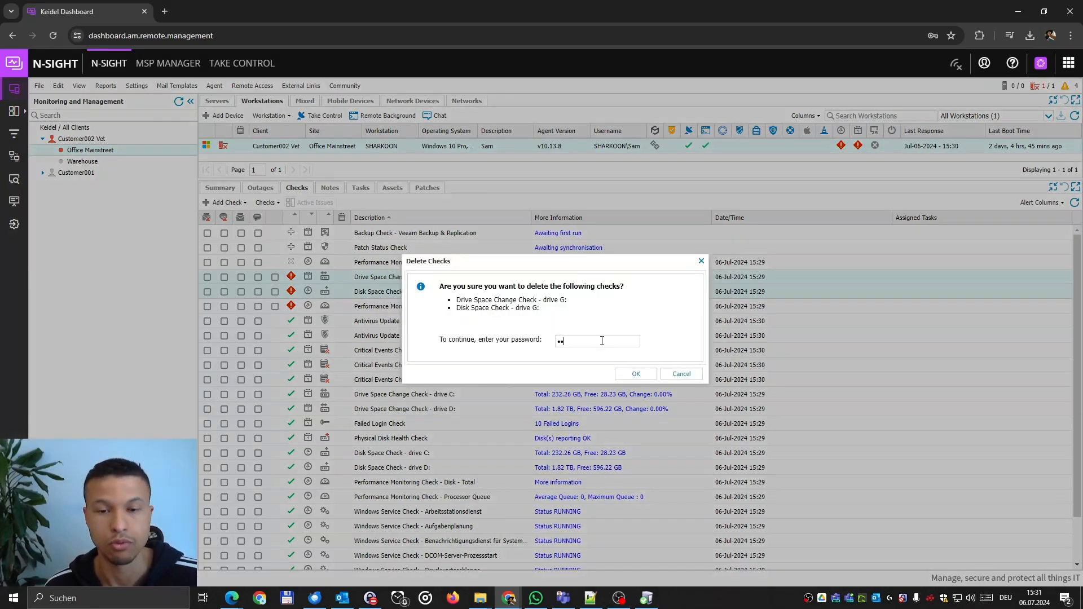
{"action": "left_click_drag", "start_coordinate": [599, 340], "coordinate": [527, 347]}
{"action": "key", "text": "ctrl+v"}
{"action": "key", "text": "Return"}
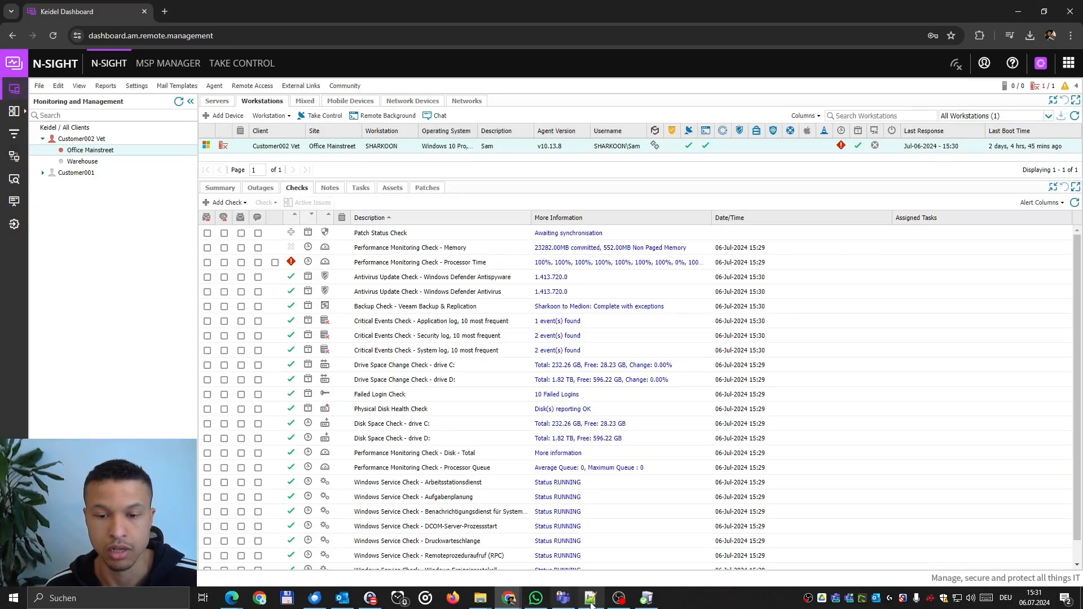
{"action": "left_click", "coordinate": [591, 605]}
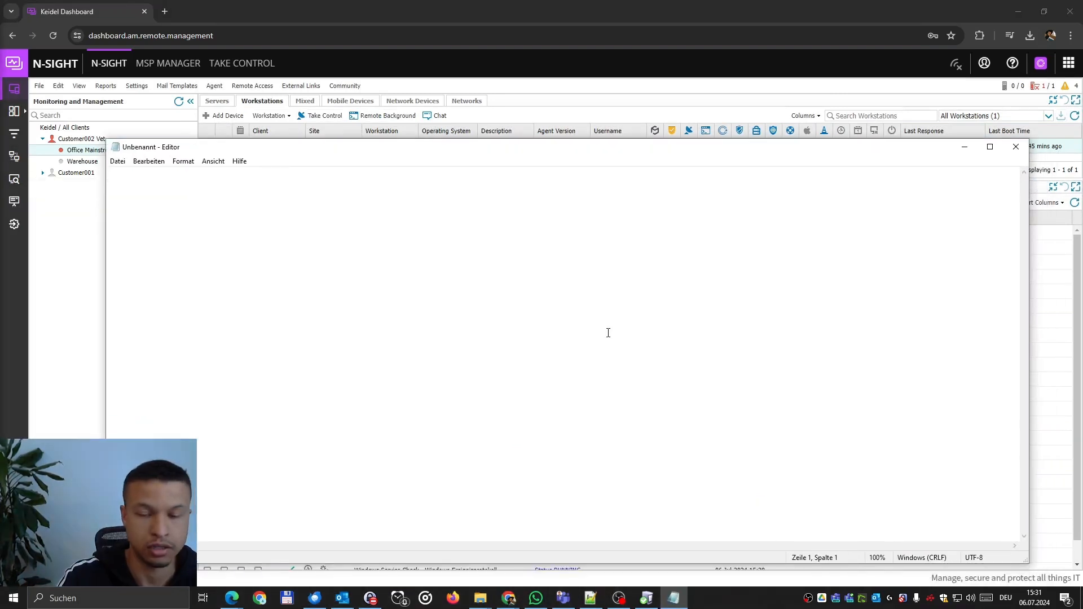
Write the Write-Host Hello World script, save it as Hello_World.ps1, and minimize Notepad.
{"action": "type", "text": "Writ"}
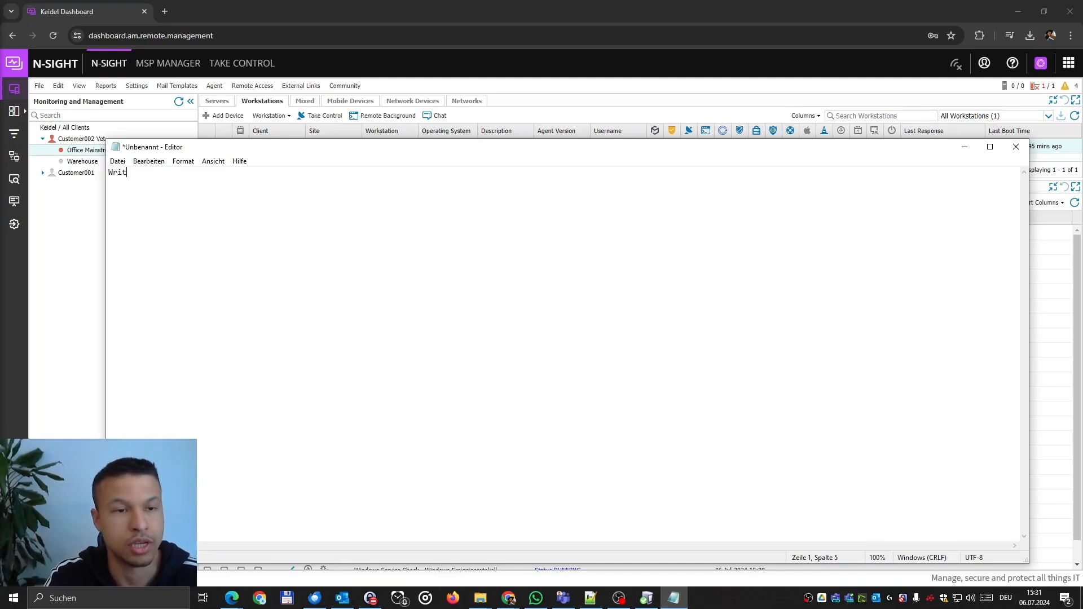
{"action": "type", "text": "e-Host \"Hello World!"}
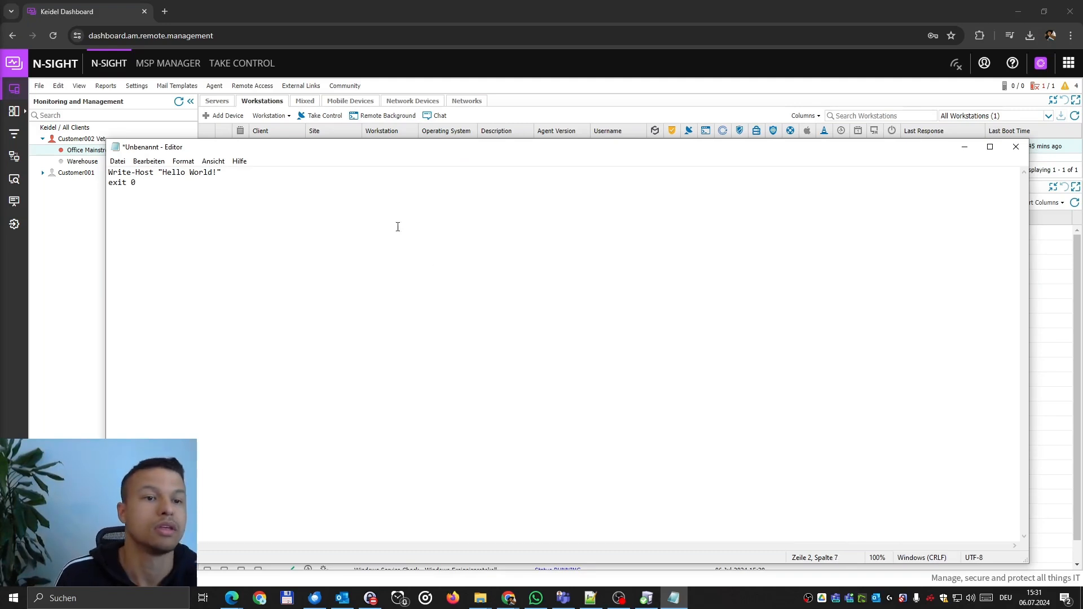
{"action": "left_click", "coordinate": [123, 161]}
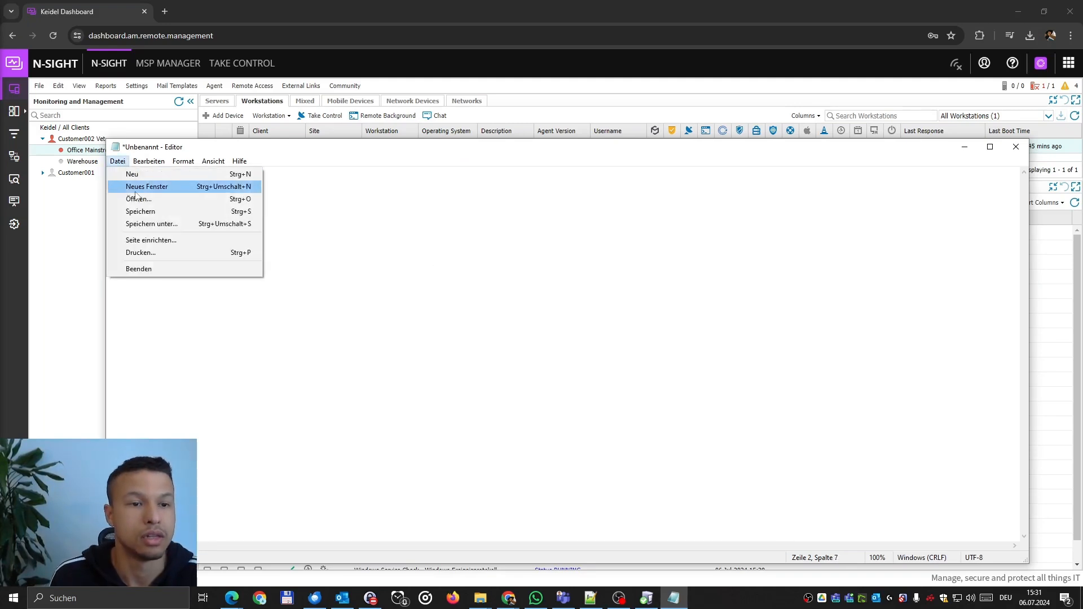
{"action": "left_click", "coordinate": [188, 224]}
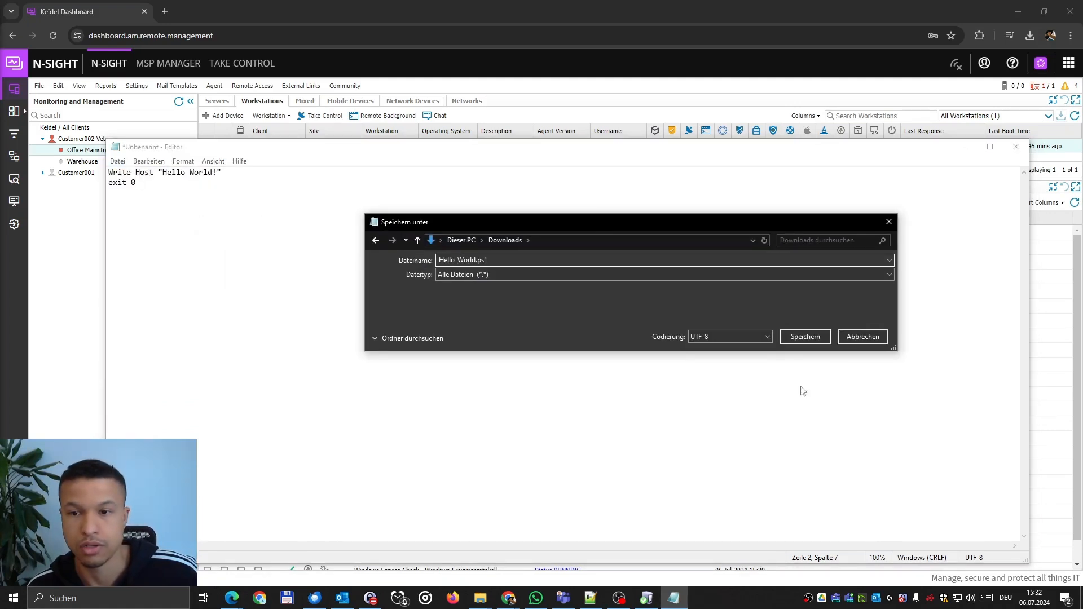
{"action": "left_click", "coordinate": [811, 338]}
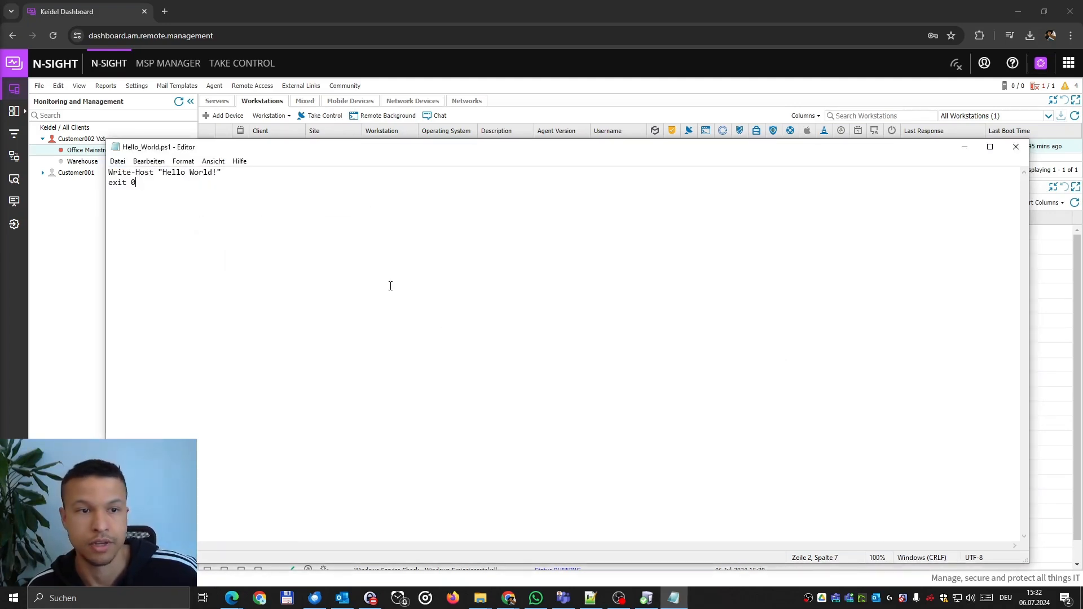
{"action": "left_click", "coordinate": [117, 161]}
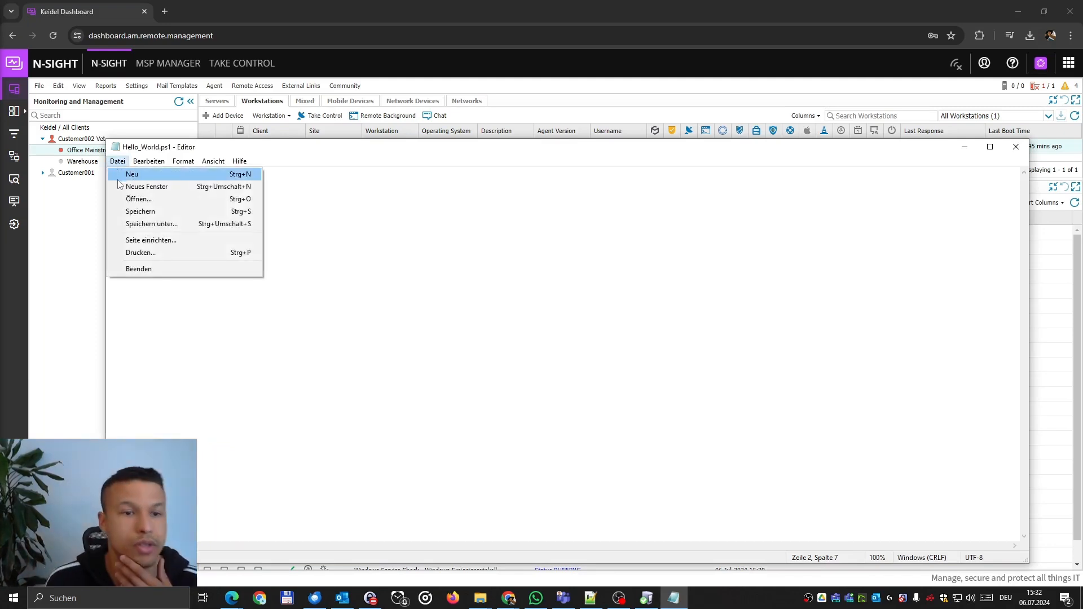
{"action": "left_click", "coordinate": [972, 152]}
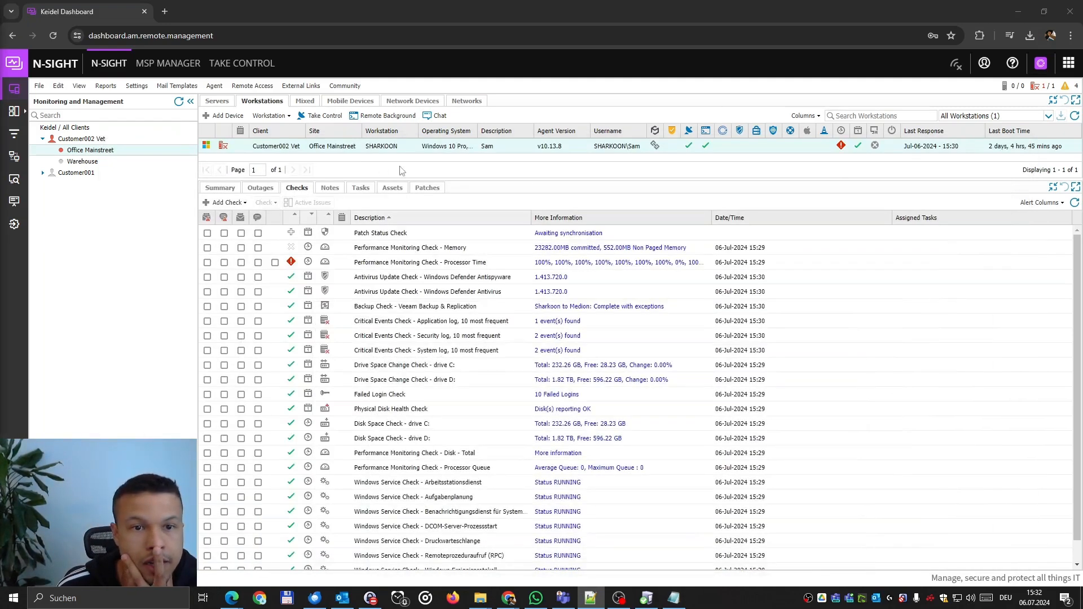
In Script Manager, add a Windows script check named Hello World using the uploaded .ps1 file.
{"action": "left_click_drag", "start_coordinate": [463, 178], "coordinate": [462, 266]}
{"action": "left_click", "coordinate": [137, 86]}
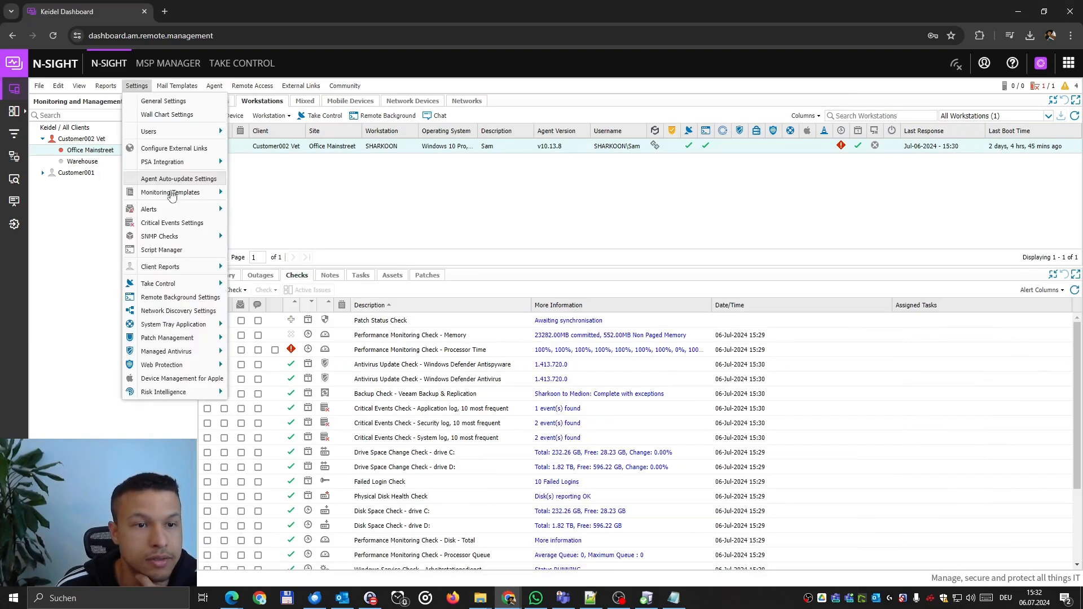
{"action": "left_click", "coordinate": [164, 250]}
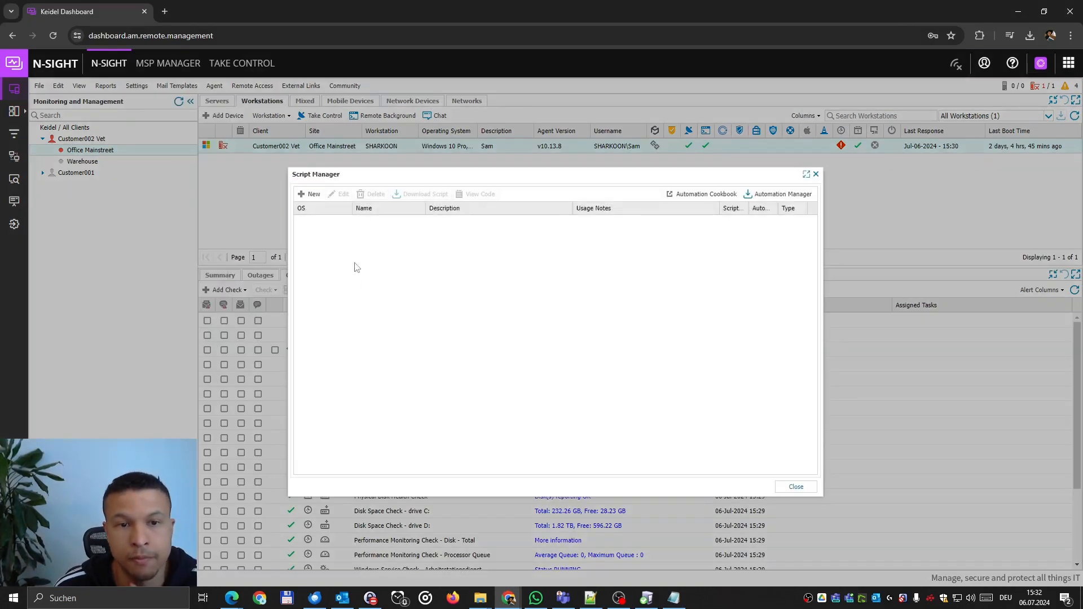
{"action": "left_click", "coordinate": [312, 195]}
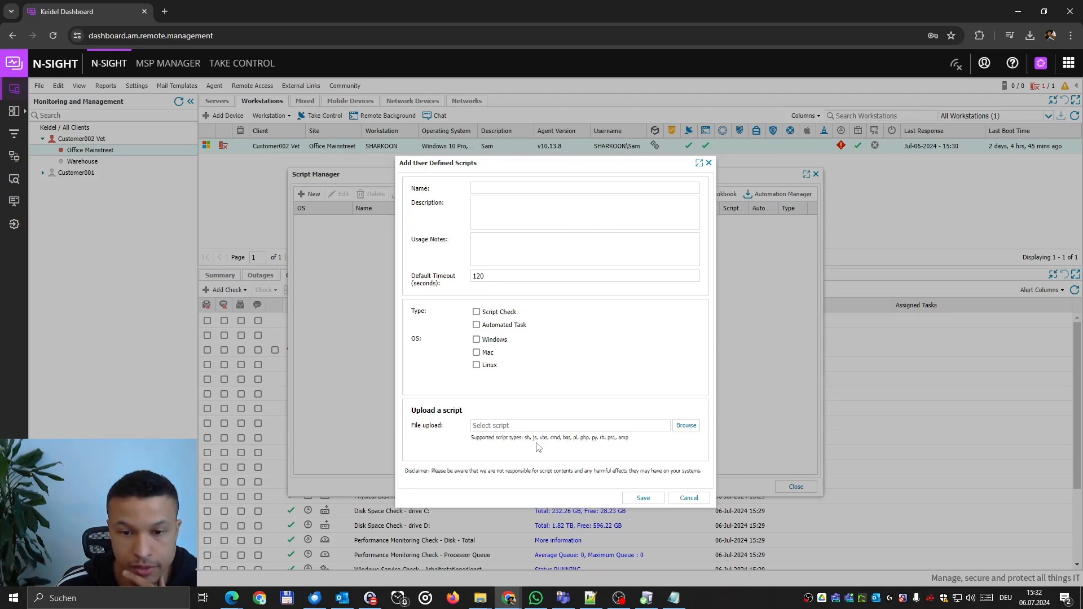
{"action": "left_click", "coordinate": [494, 195]}
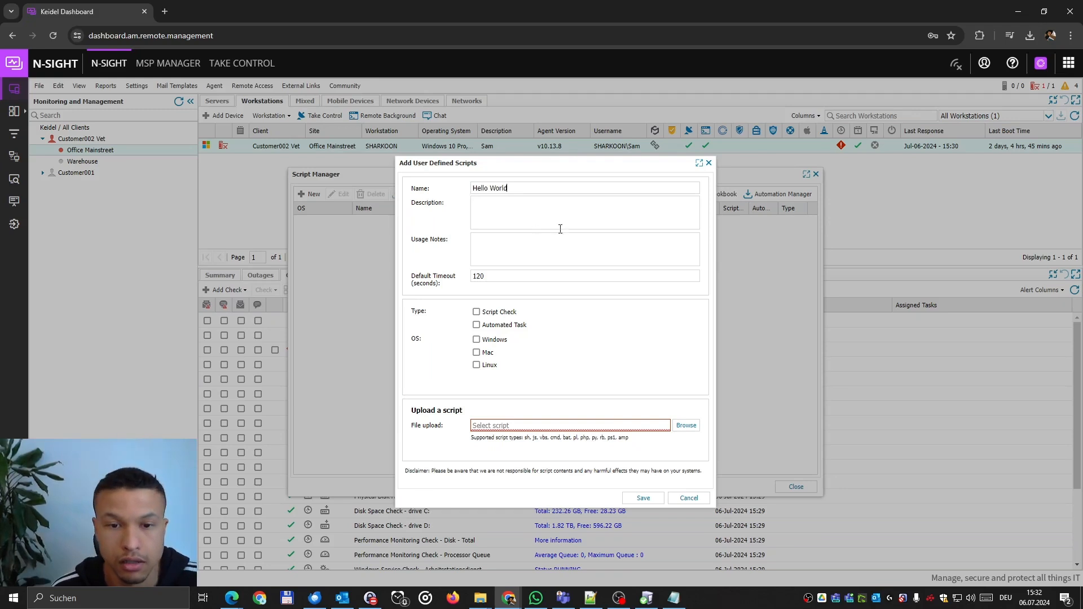
{"action": "left_click", "coordinate": [486, 314]}
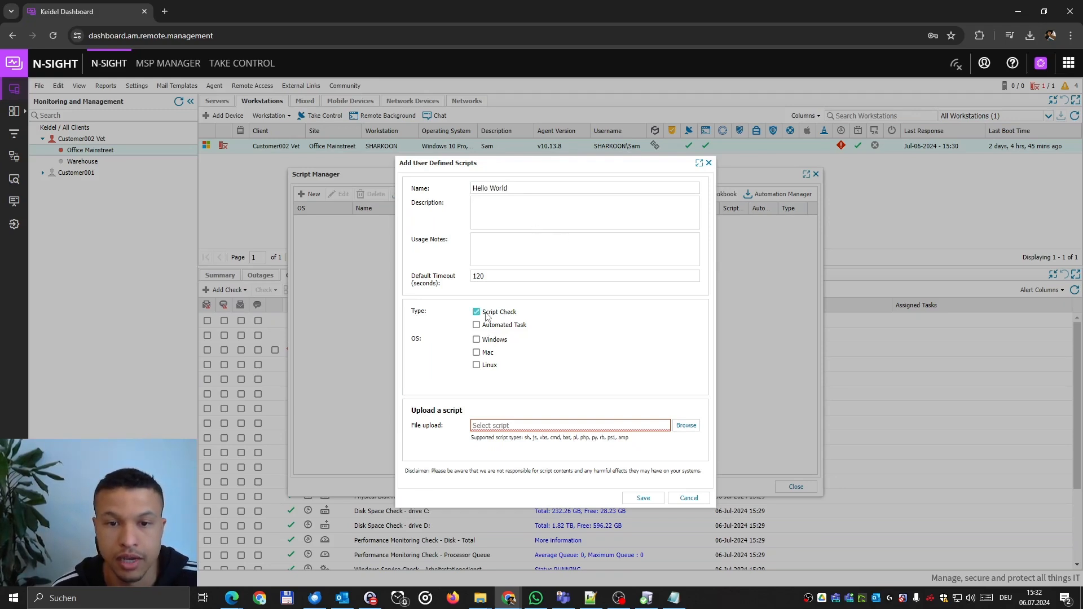
{"action": "left_click", "coordinate": [487, 342]}
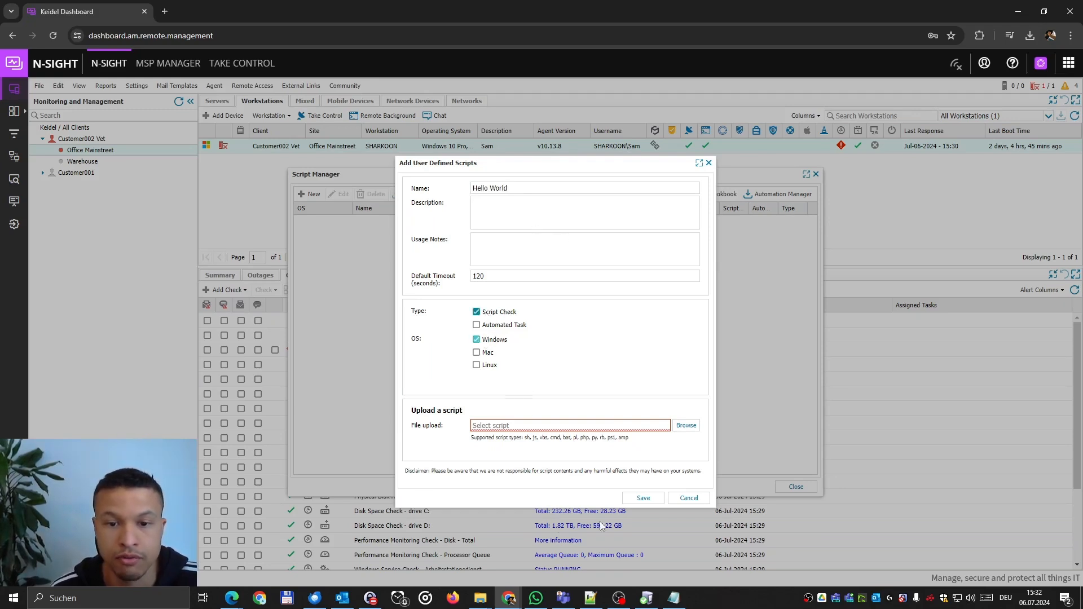
{"action": "left_click", "coordinate": [694, 428]}
{"action": "left_click", "coordinate": [643, 498]}
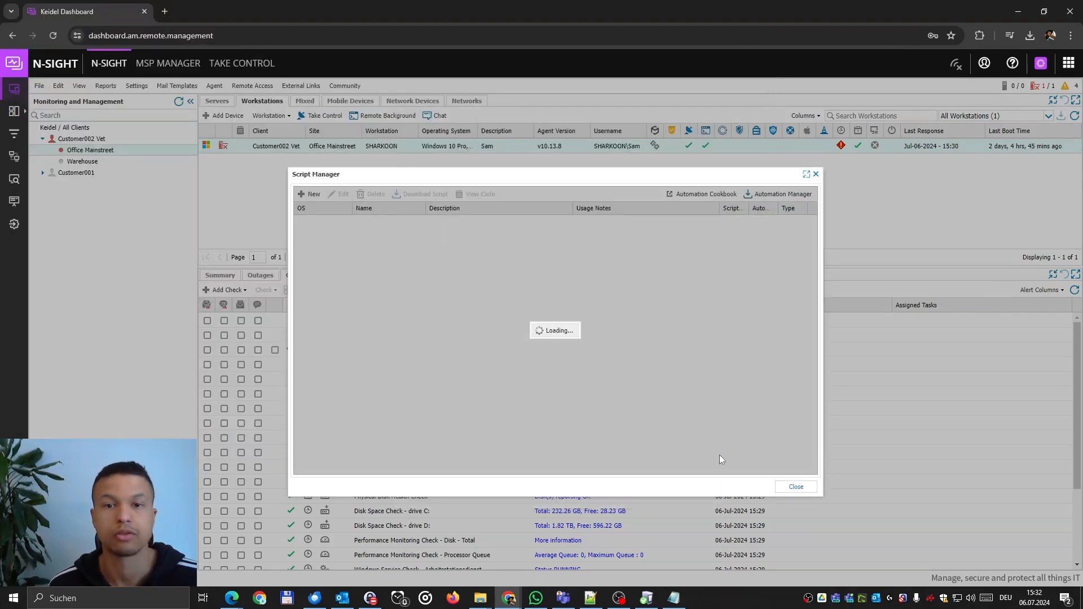
Close the script manager and start a new 24x7 Script Check on SHARKOON.
{"action": "left_click", "coordinate": [807, 490]}
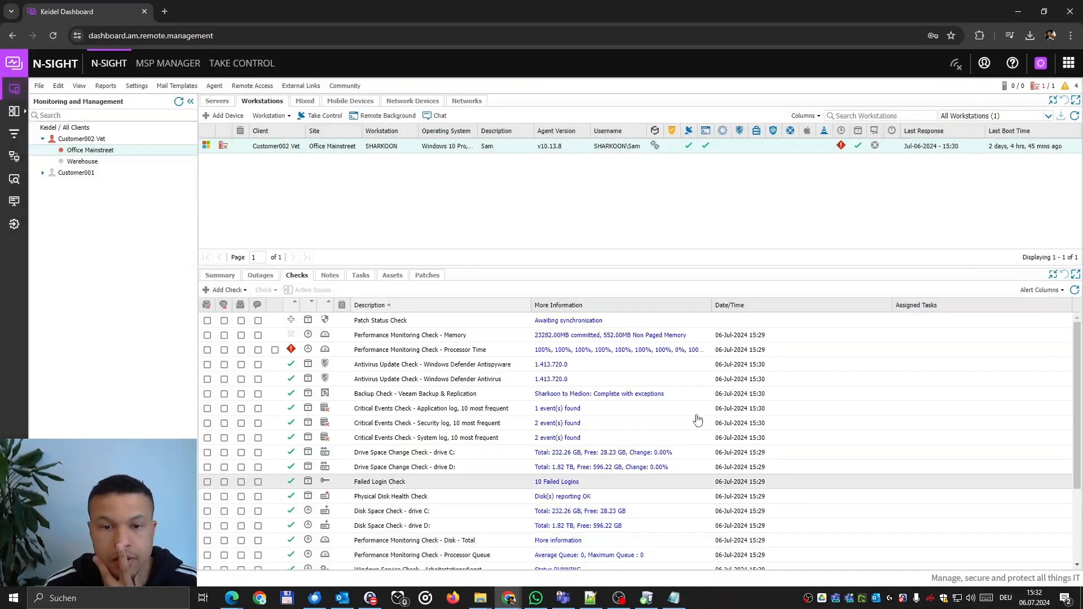
{"action": "left_click", "coordinate": [219, 291]}
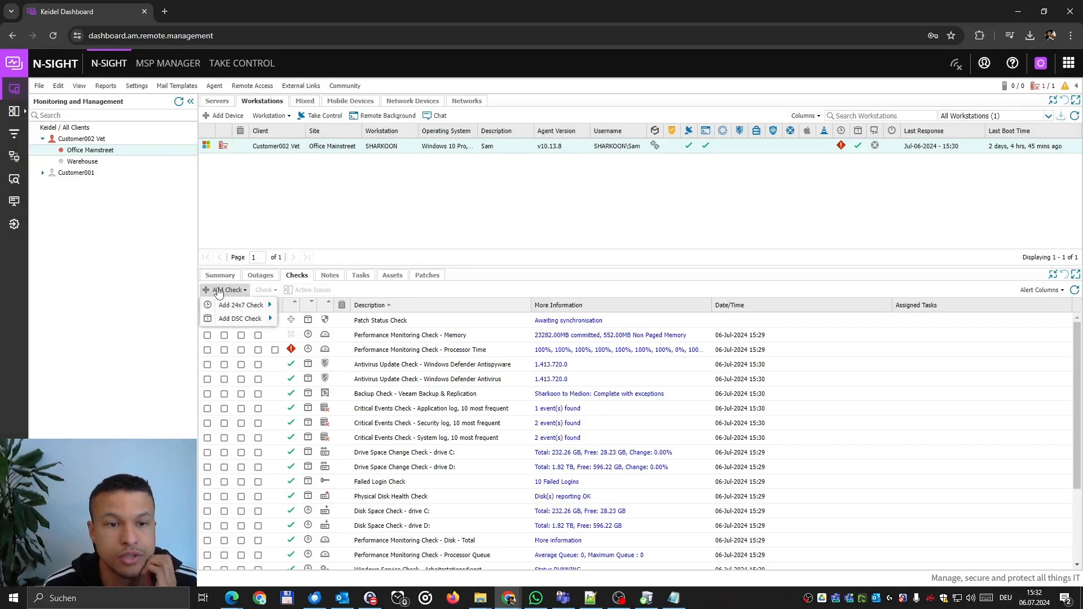
{"action": "mouse_move", "coordinate": [229, 312]}
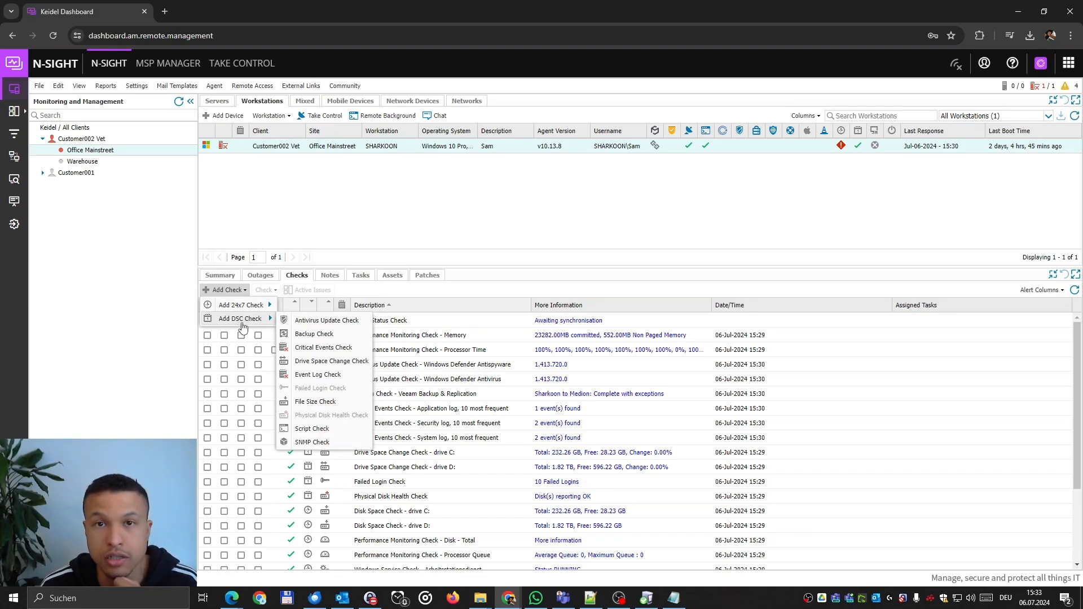
{"action": "mouse_move", "coordinate": [267, 304]}
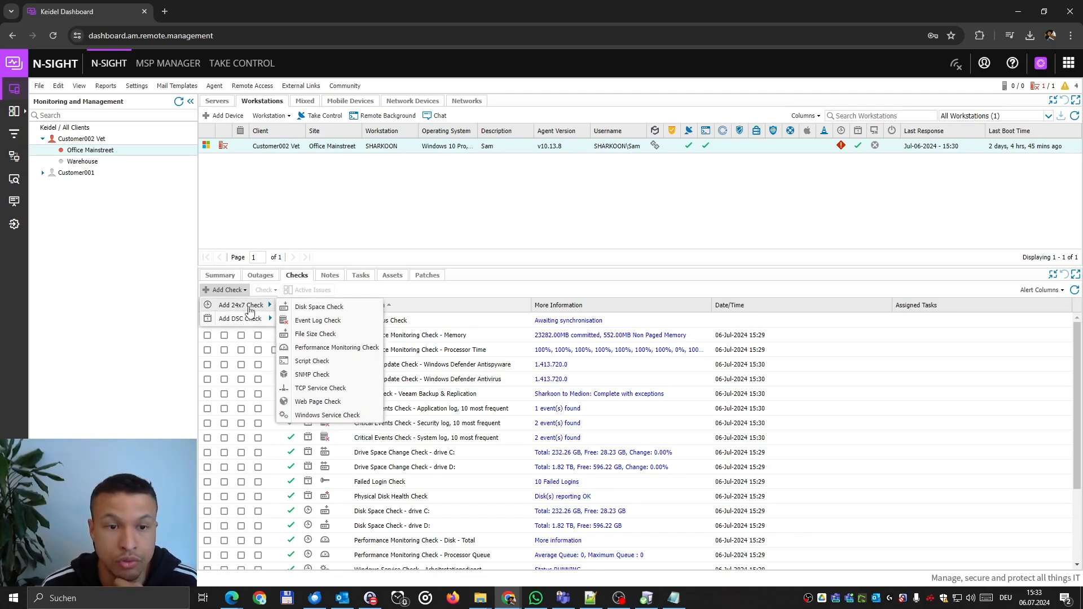
{"action": "left_click", "coordinate": [312, 361]}
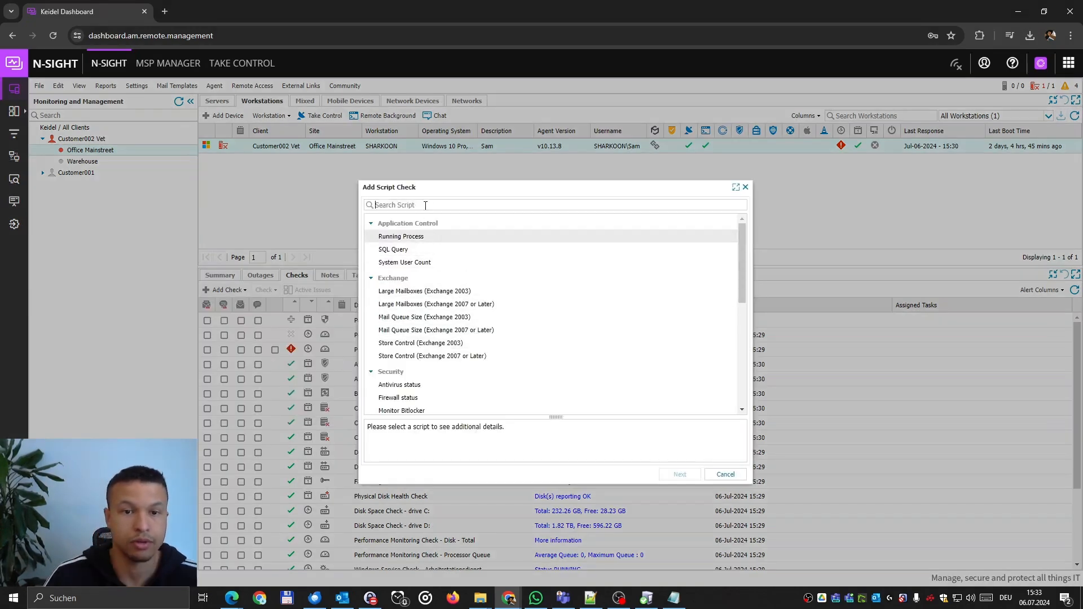
Search 'hell', choose the Hello World script and finish creating the check.
{"action": "left_click", "coordinate": [425, 203]}
{"action": "type", "text": "hell"}
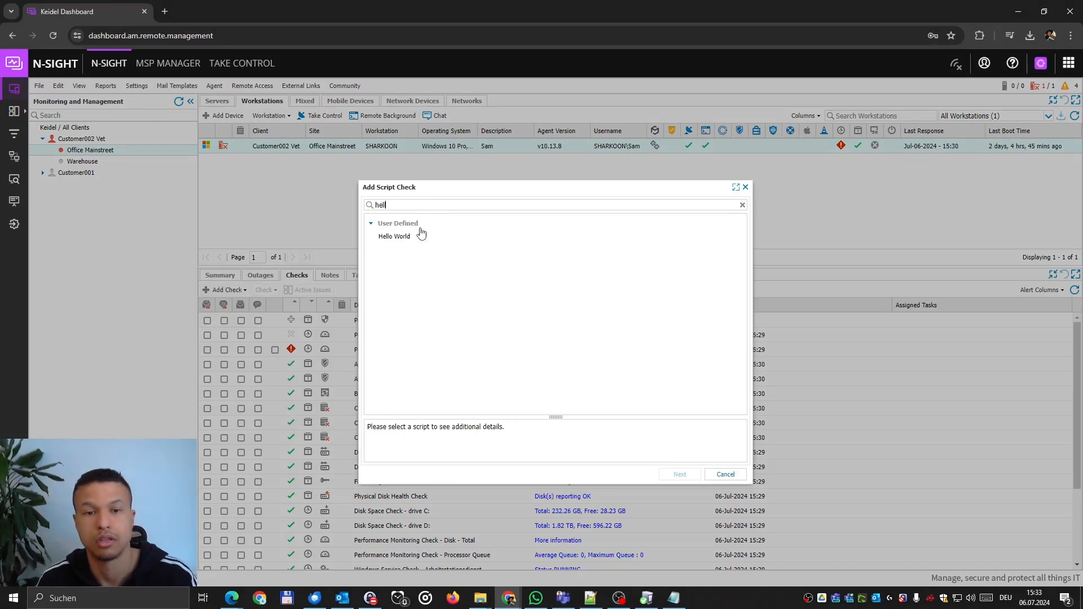
{"action": "left_click", "coordinate": [402, 239]}
{"action": "left_click", "coordinate": [680, 475]}
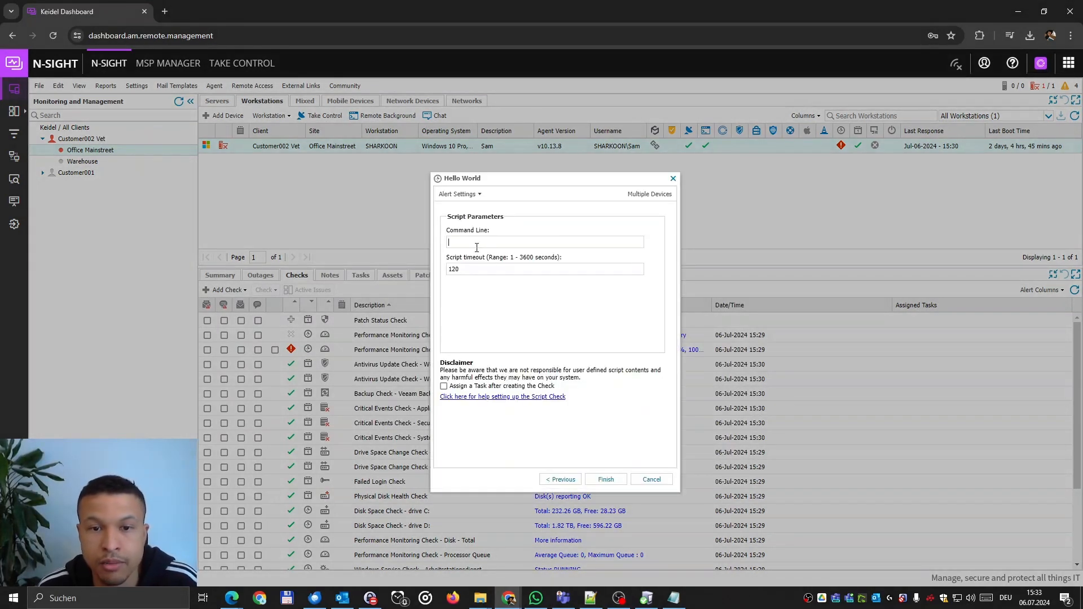
{"action": "left_click", "coordinate": [603, 481]}
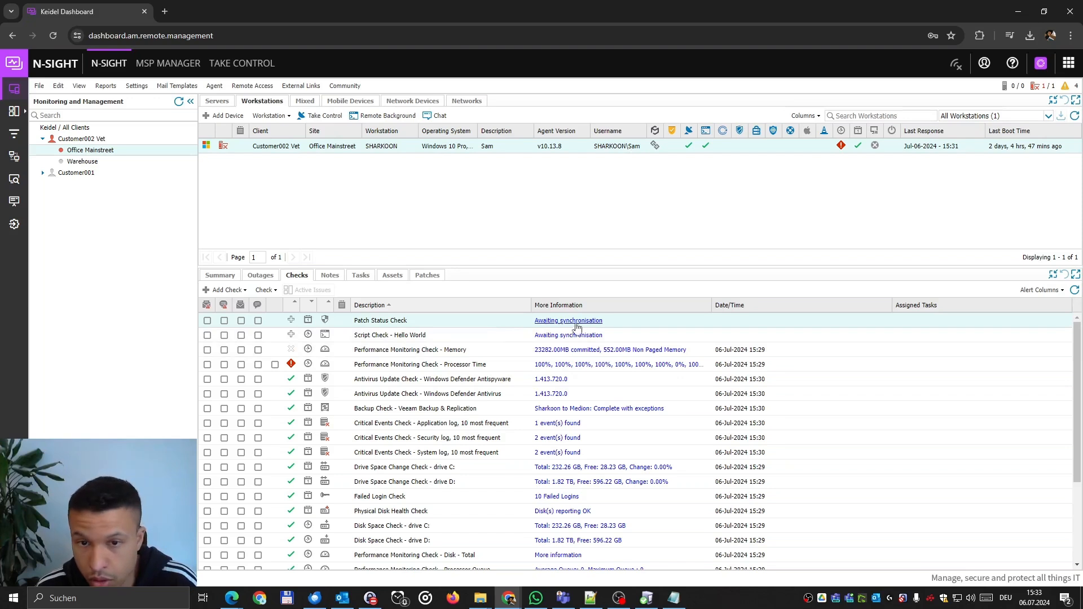
Open the local monitoring agent and sync its 24/7 checks with the dashboard.
{"action": "left_click", "coordinate": [649, 601]}
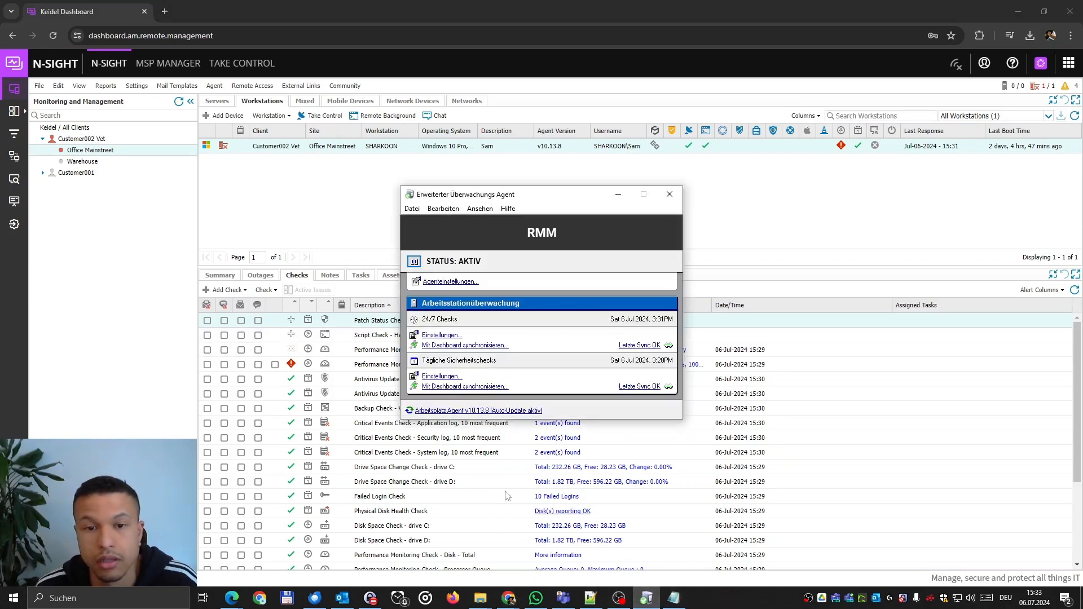
{"action": "mouse_move", "coordinate": [520, 198]}
{"action": "left_mouse_down"}
{"action": "mouse_move", "coordinate": [585, 228]}
{"action": "mouse_move", "coordinate": [529, 199]}
{"action": "left_mouse_up"}
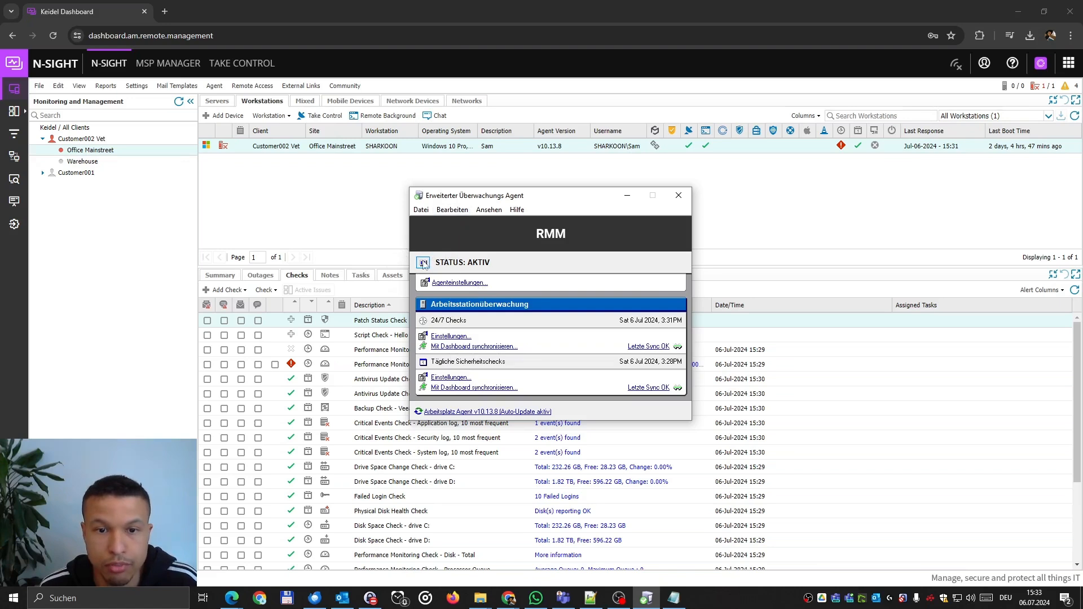
{"action": "left_click", "coordinate": [473, 347]}
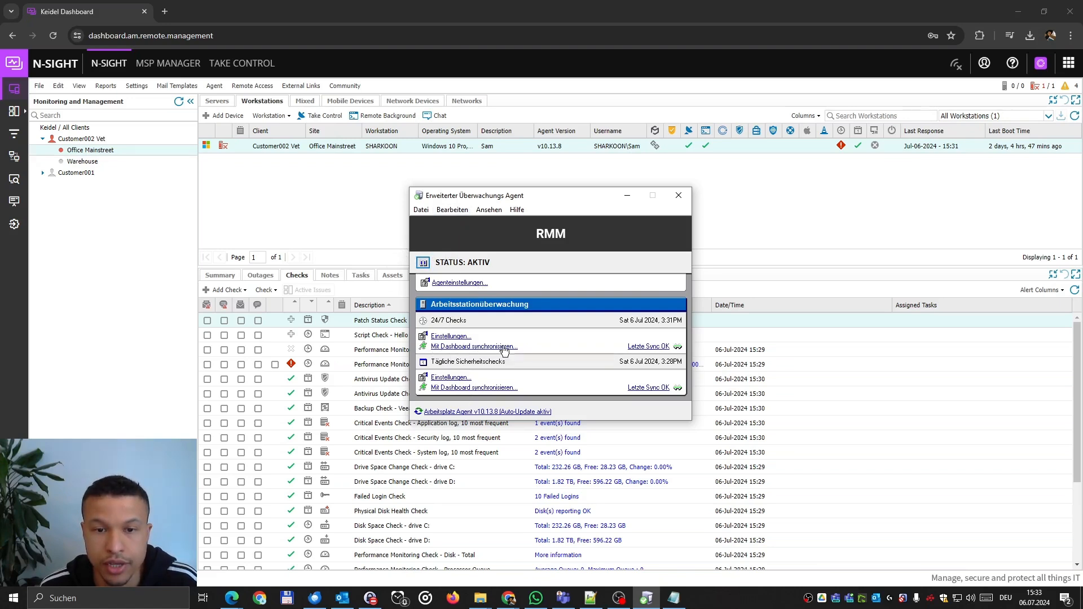
Try a threshold of 5 on the C:\ disk space check, then cancel everything and close the agent.
{"action": "left_click", "coordinate": [452, 209]}
{"action": "left_click", "coordinate": [475, 229]}
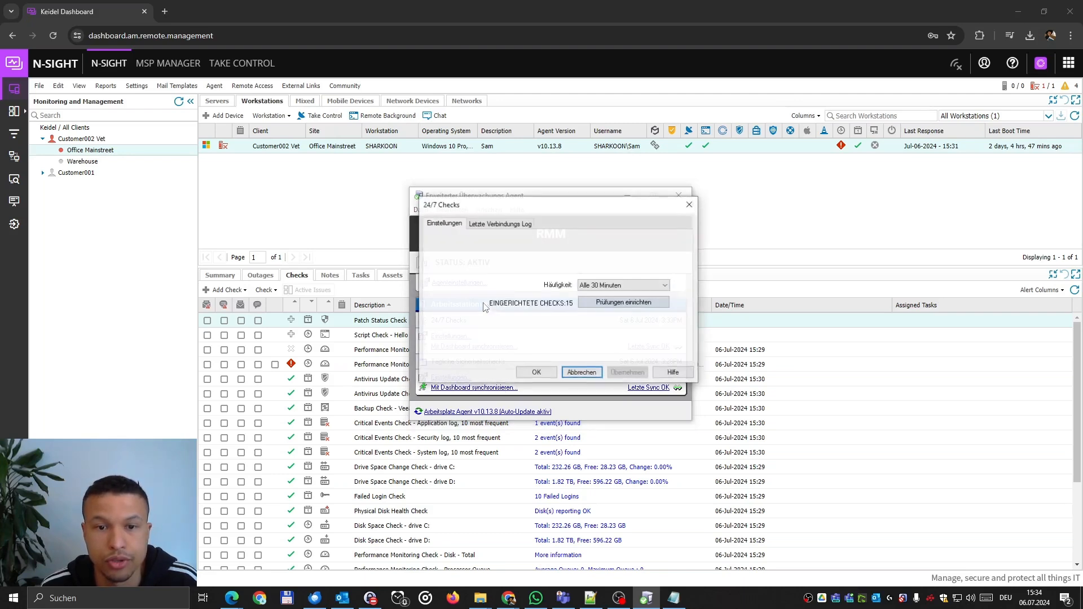
{"action": "left_click", "coordinate": [606, 303]}
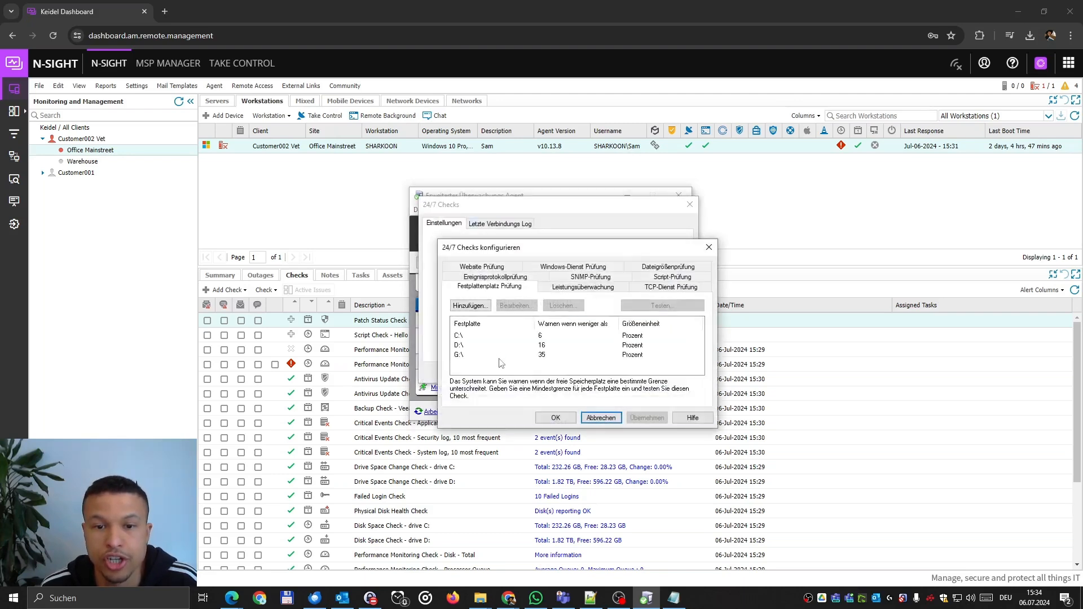
{"action": "left_click", "coordinate": [466, 335]}
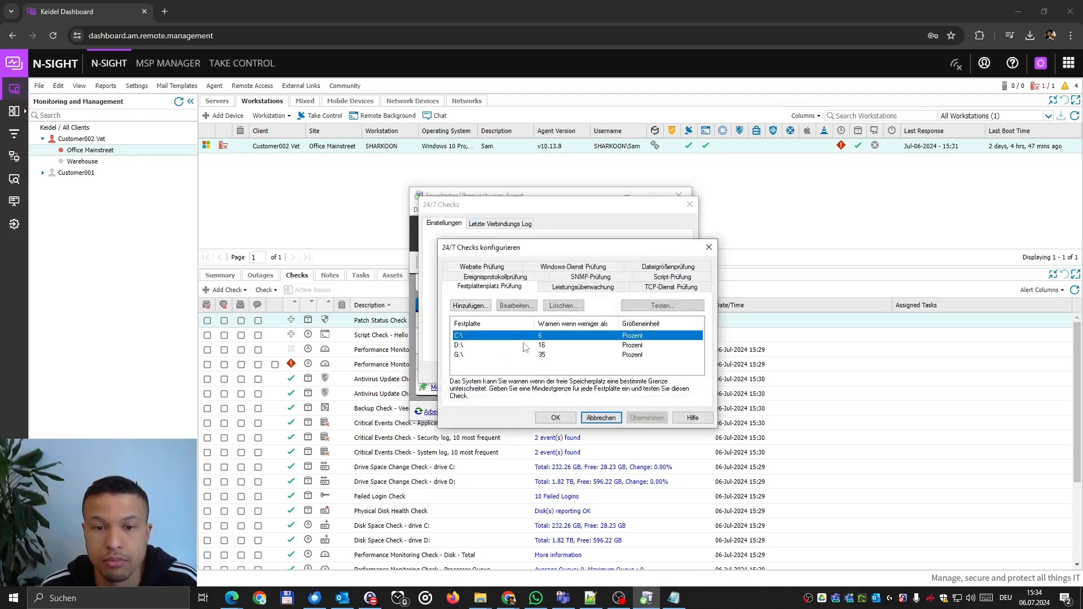
{"action": "left_click", "coordinate": [470, 306]}
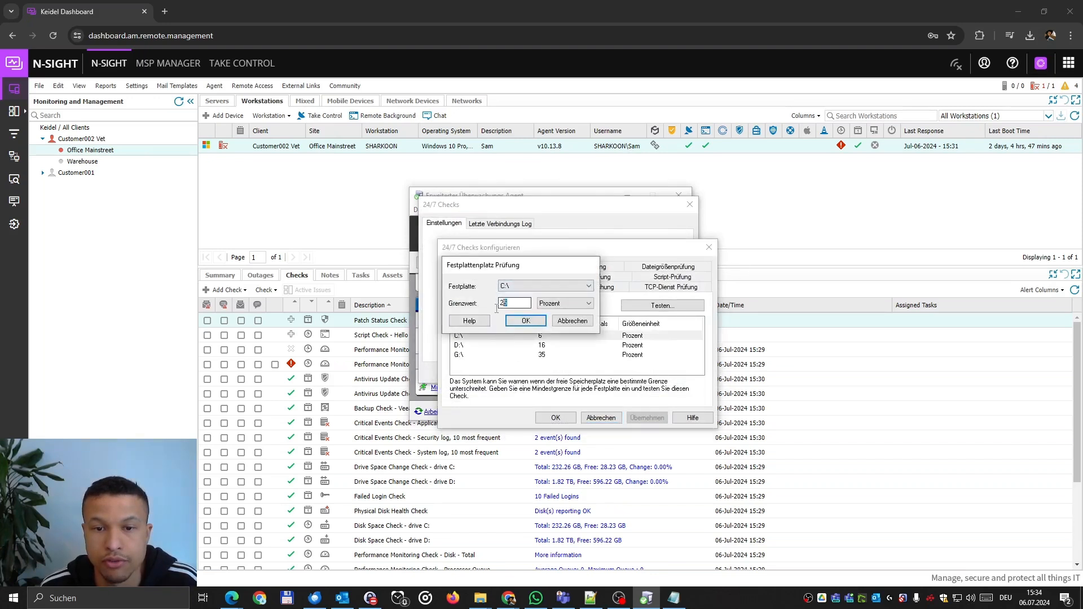
{"action": "double_click", "coordinate": [513, 303]}
{"action": "type", "text": "5"}
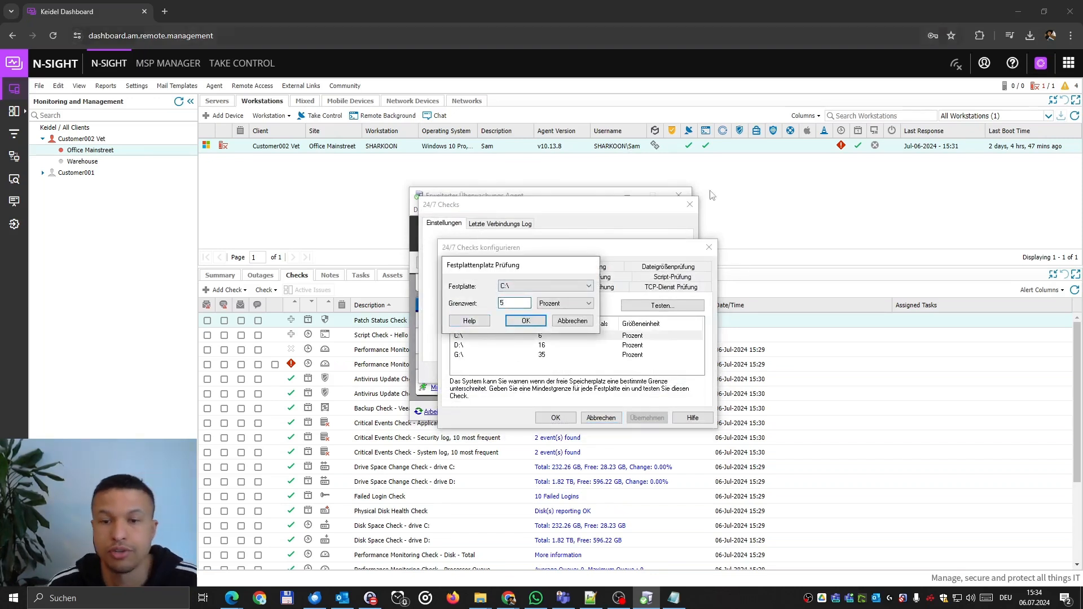
{"action": "left_click", "coordinate": [562, 319]}
{"action": "left_click", "coordinate": [607, 416]}
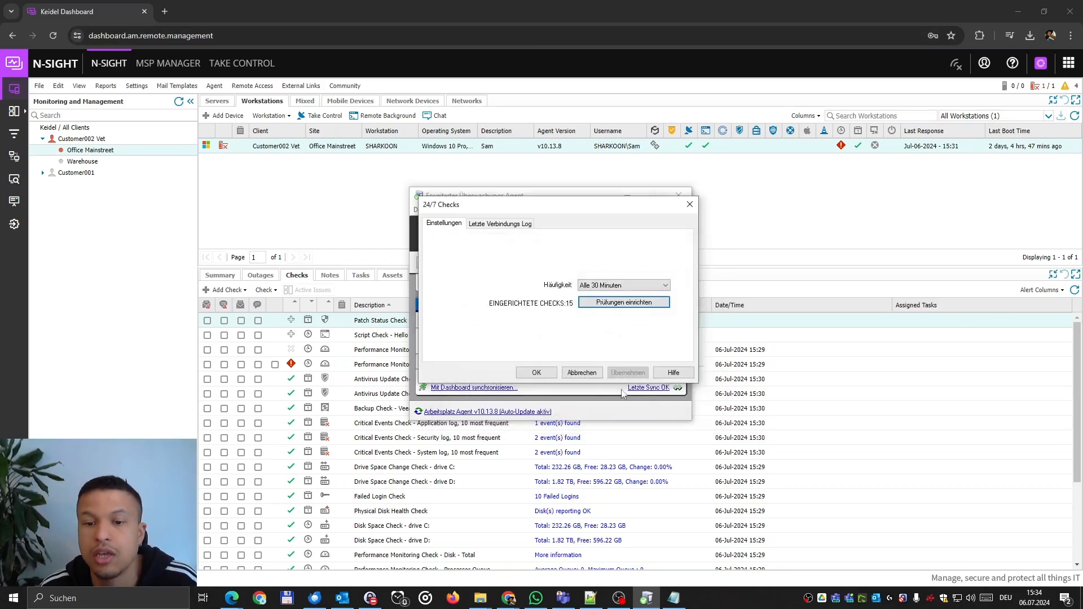
{"action": "left_click", "coordinate": [581, 372]}
{"action": "left_click", "coordinate": [679, 188]}
Add a Disk Space Check for drive D:\ with a 5 percent alert threshold.
{"action": "left_click", "coordinate": [228, 291]}
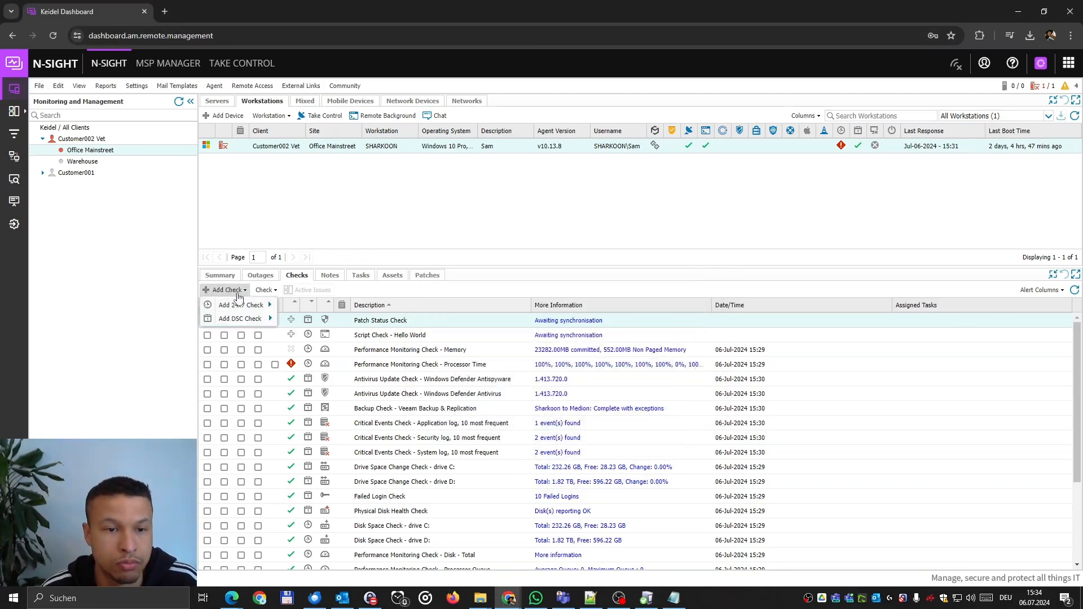
{"action": "mouse_move", "coordinate": [248, 305]}
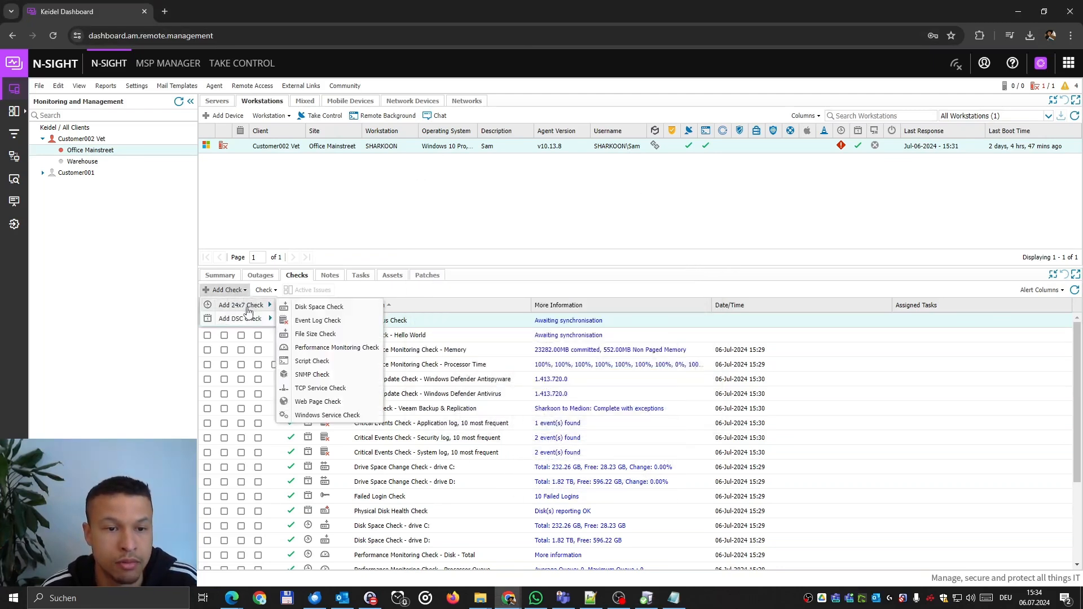
{"action": "left_click", "coordinate": [319, 308]}
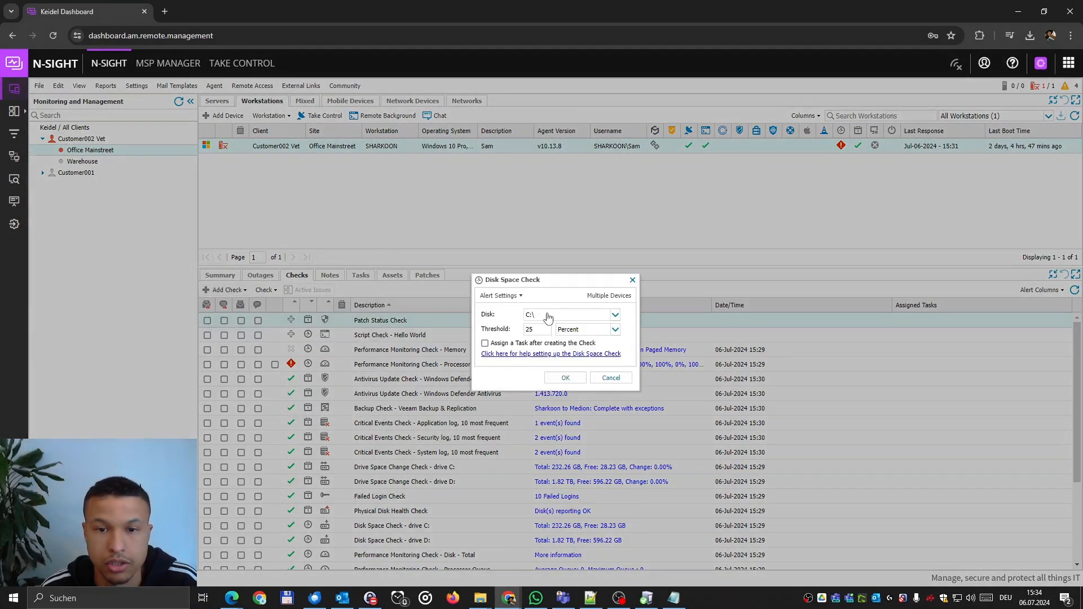
{"action": "left_click", "coordinate": [552, 317]}
{"action": "left_click", "coordinate": [530, 338]}
{"action": "left_click", "coordinate": [539, 329]}
{"action": "type", "text": "5"}
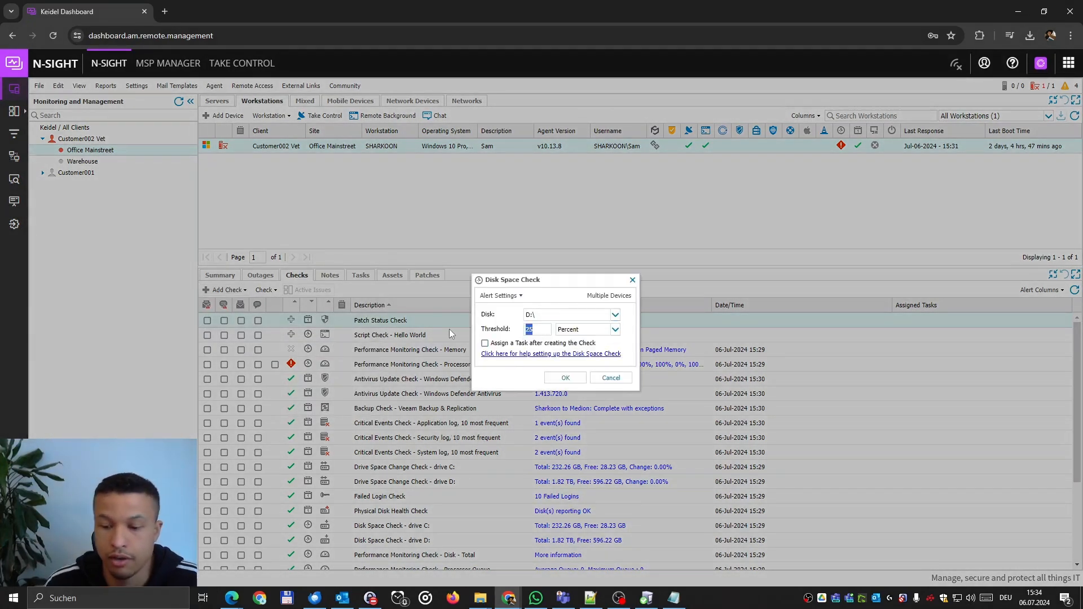
{"action": "left_click", "coordinate": [568, 378]}
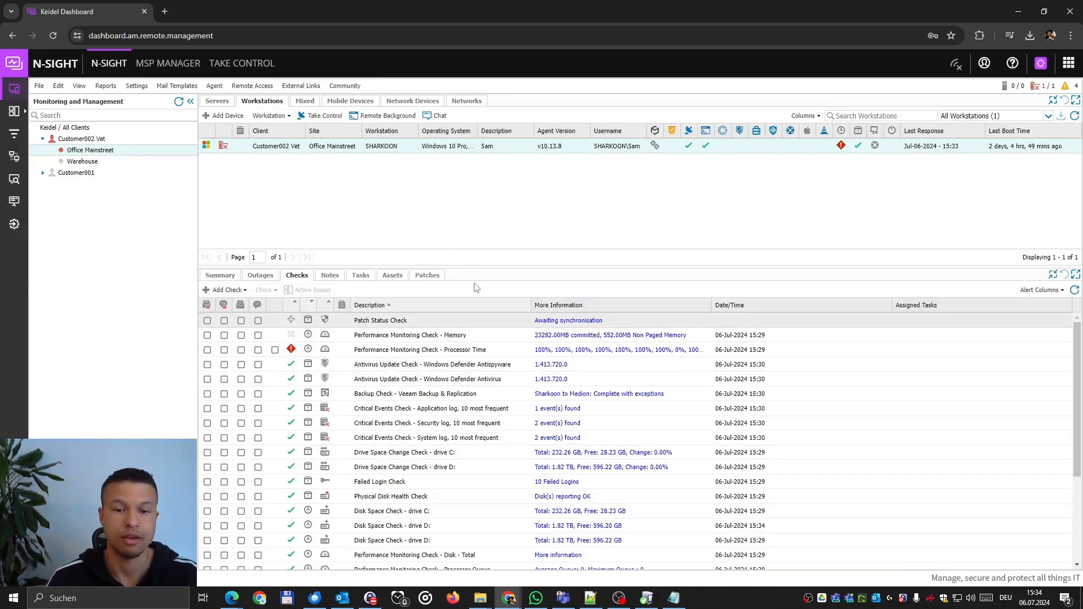
Open the newer and older drive D disk space checks and close both without changes.
{"action": "left_click", "coordinate": [458, 467]}
{"action": "scroll", "coordinate": [463, 485], "scroll_direction": "down", "scroll_amount": 1}
{"action": "left_click", "coordinate": [436, 513]}
{"action": "double_click", "coordinate": [441, 501]}
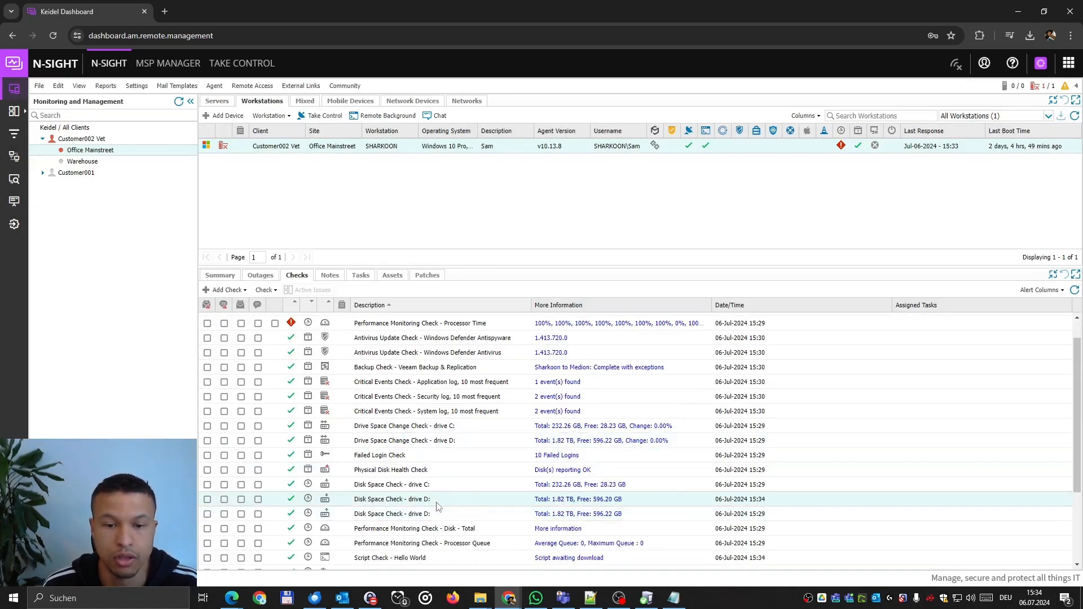
{"action": "left_click", "coordinate": [604, 377]}
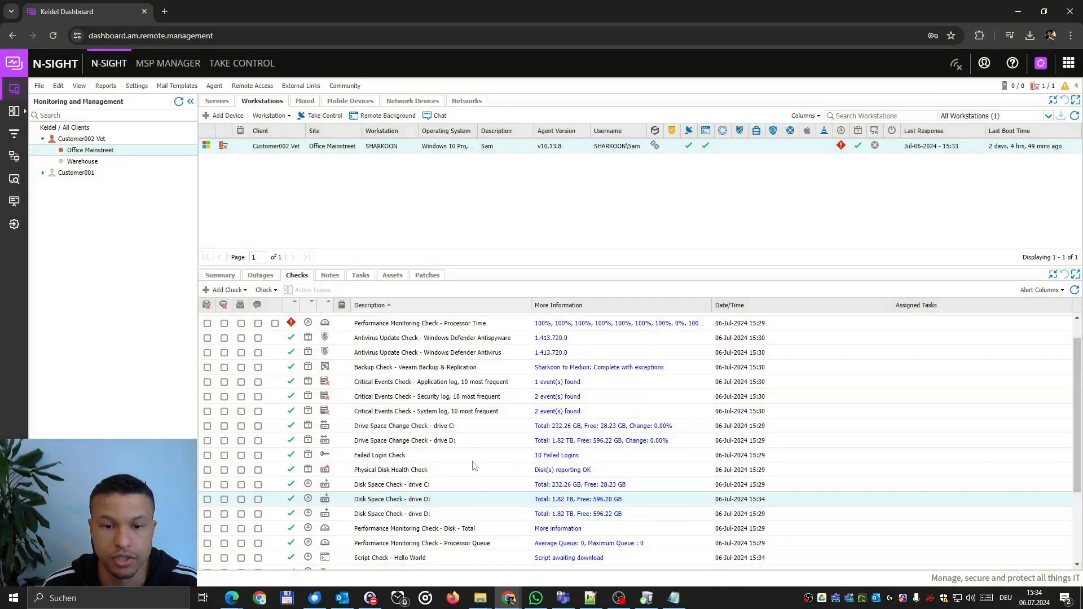
{"action": "double_click", "coordinate": [449, 513]}
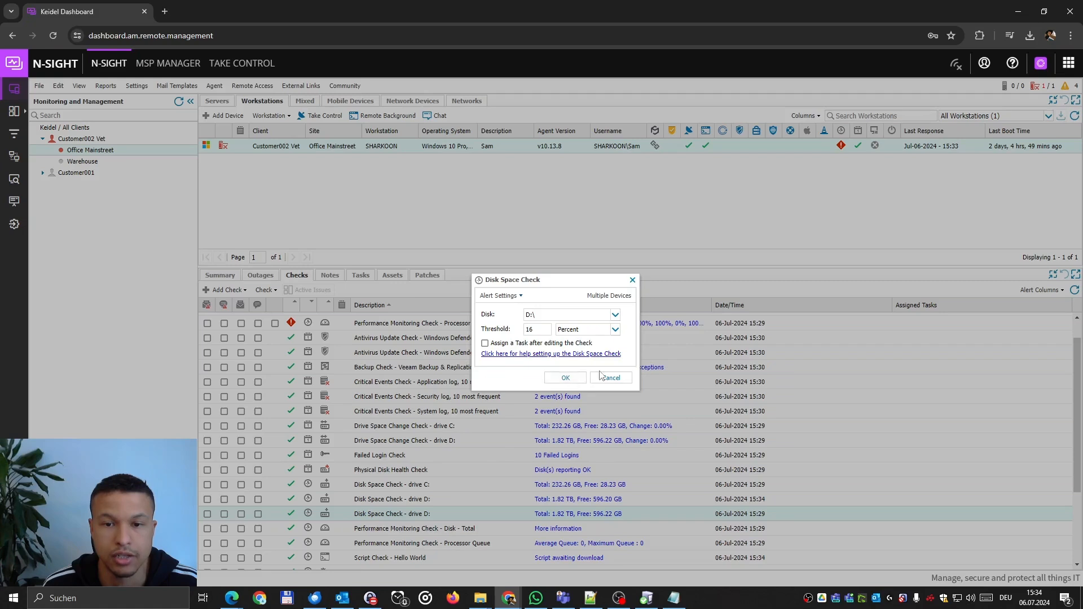
{"action": "left_click", "coordinate": [611, 379]}
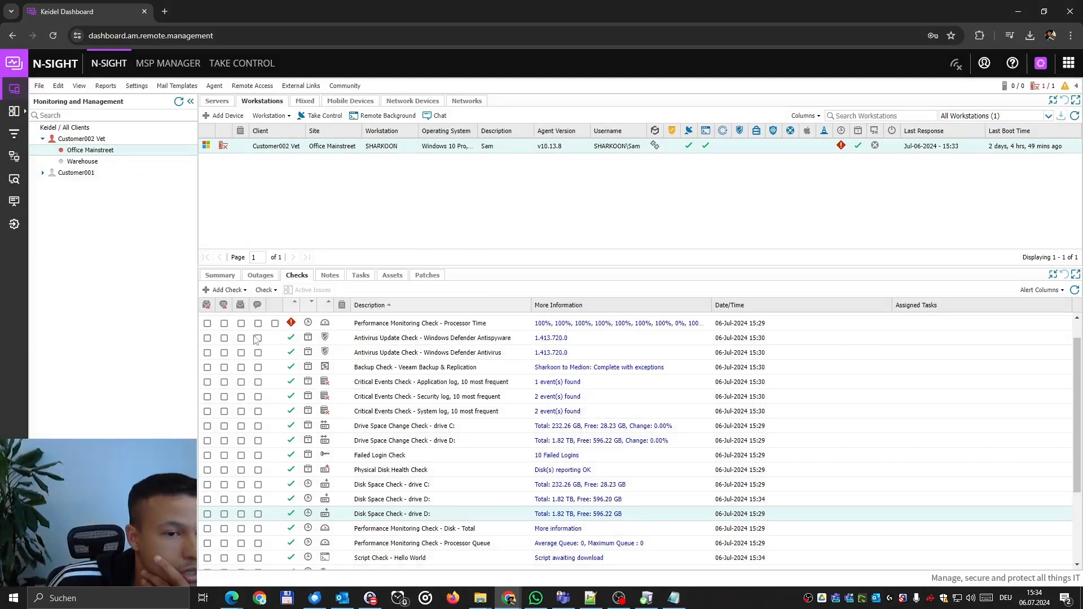
Look over the available check types to add, then dismiss the list.
{"action": "left_click", "coordinate": [239, 291]}
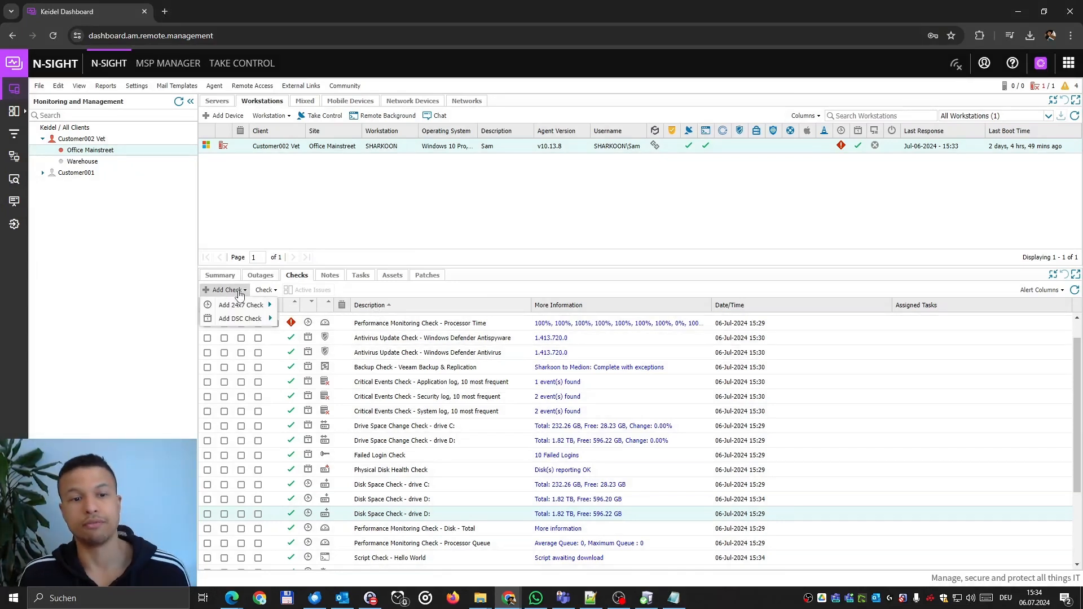
{"action": "mouse_move", "coordinate": [257, 314]}
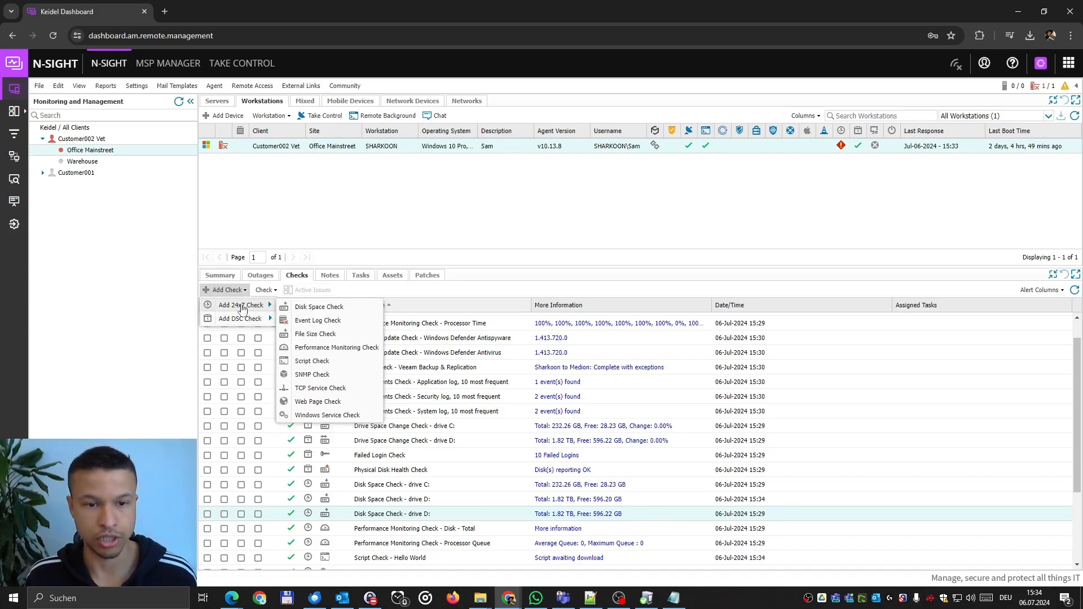
{"action": "left_click", "coordinate": [429, 216]}
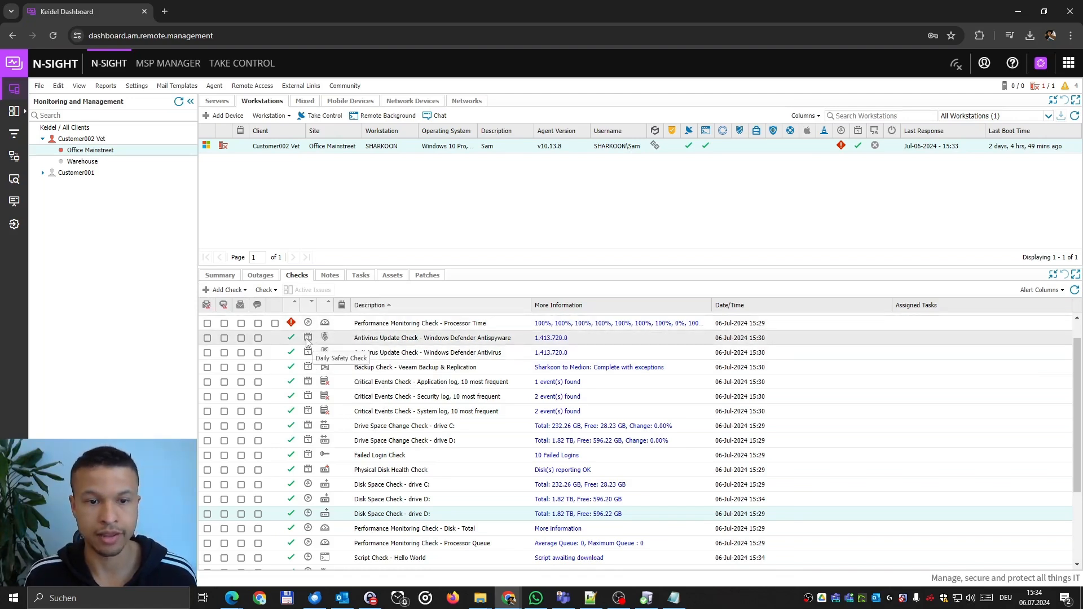
Review SHARKOON's general settings, keeping DSC at 10:00 am, checks every 30 minutes, and the site unchanged.
{"action": "right_click", "coordinate": [451, 148]}
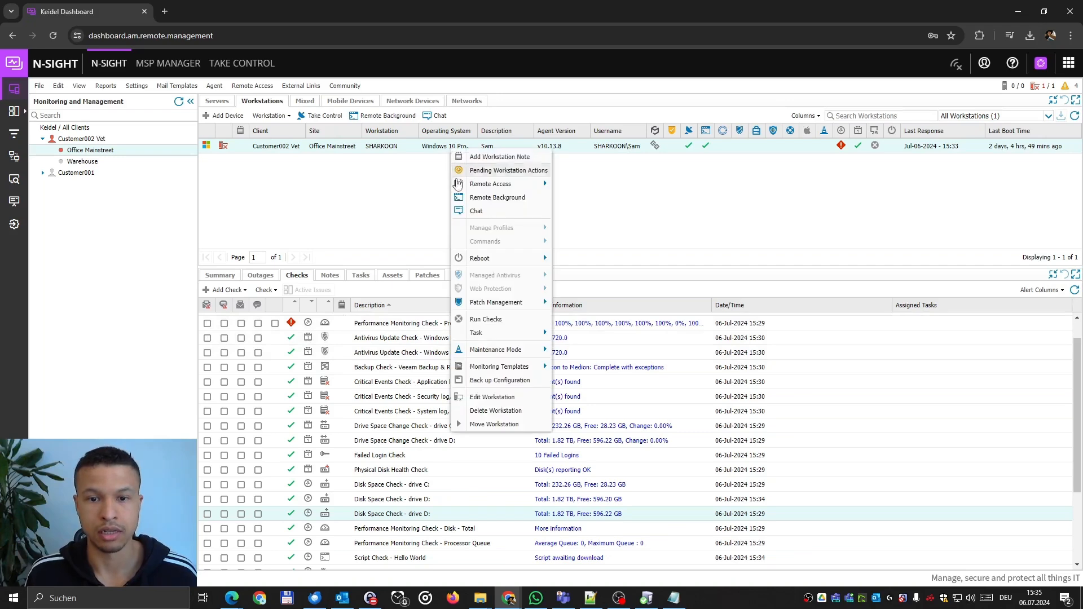
{"action": "left_click", "coordinate": [517, 401]}
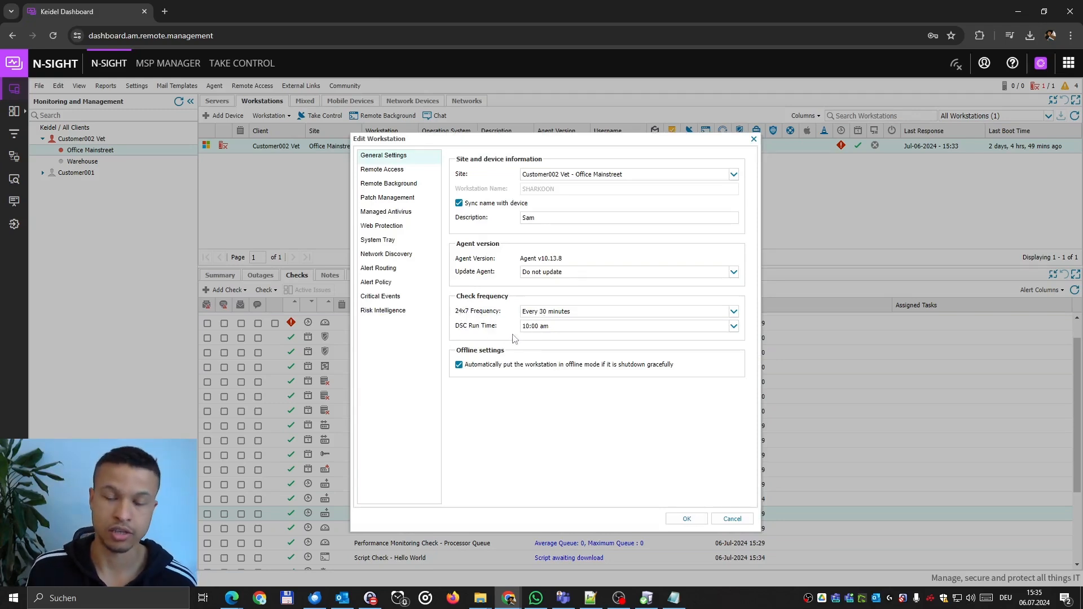
{"action": "left_click", "coordinate": [537, 327]}
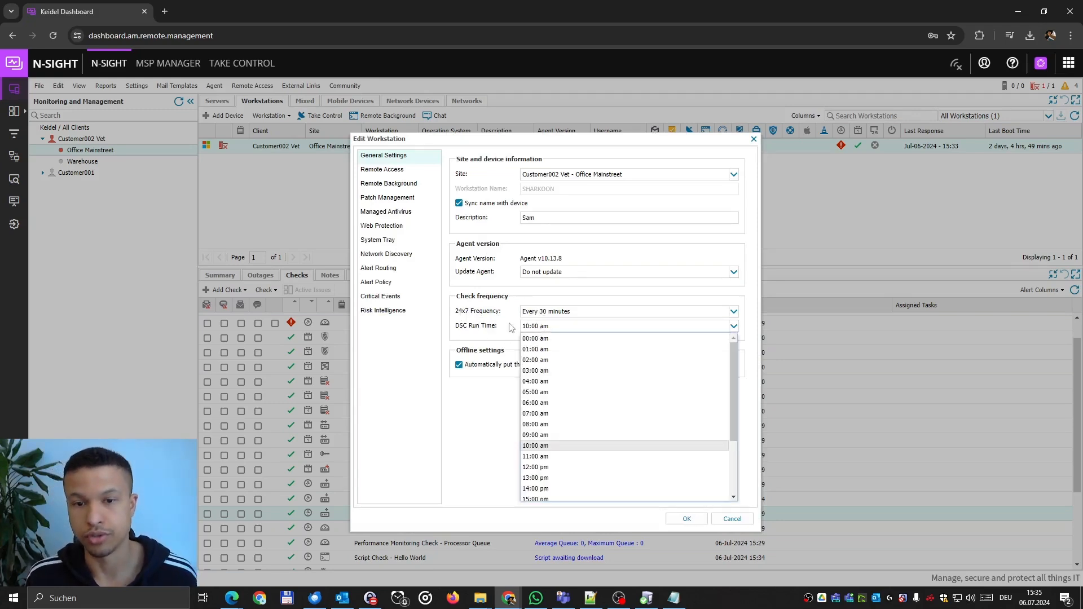
{"action": "left_click", "coordinate": [543, 330]}
{"action": "left_click", "coordinate": [567, 317]}
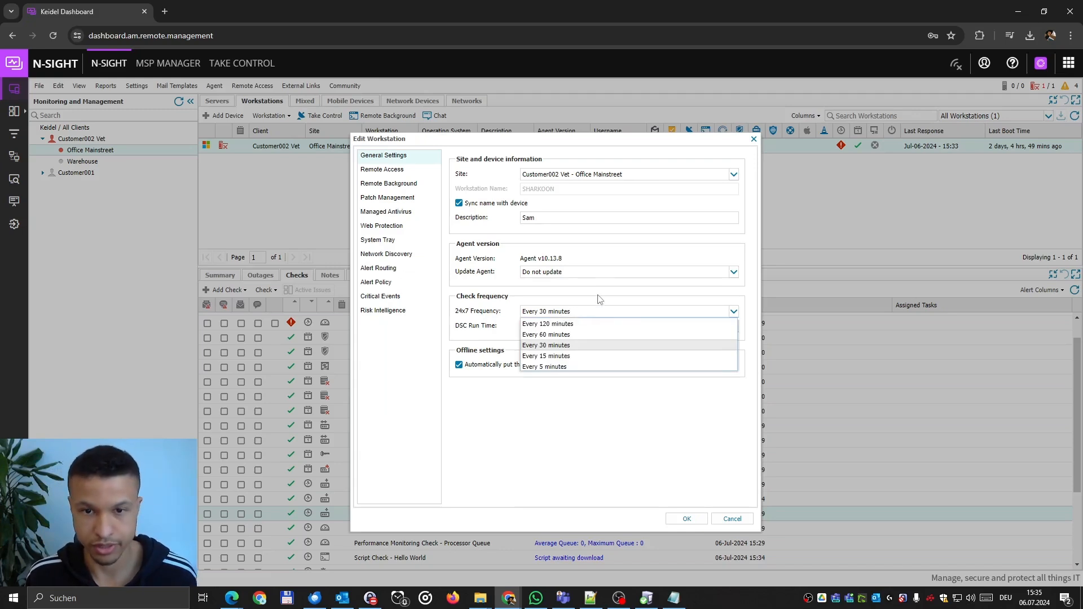
{"action": "left_click", "coordinate": [600, 298]}
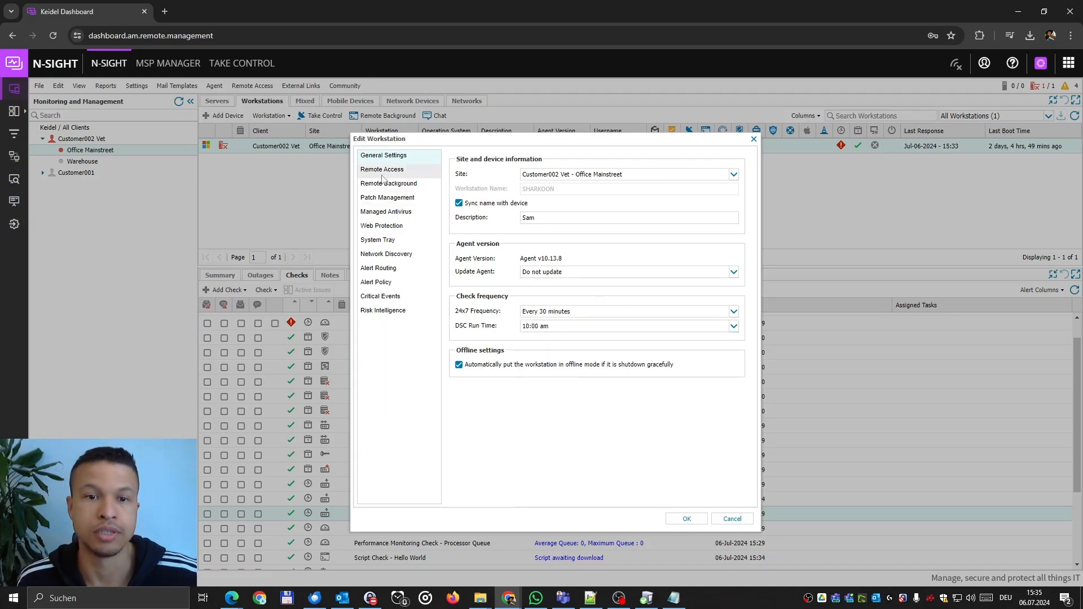
{"action": "left_click", "coordinate": [664, 177]}
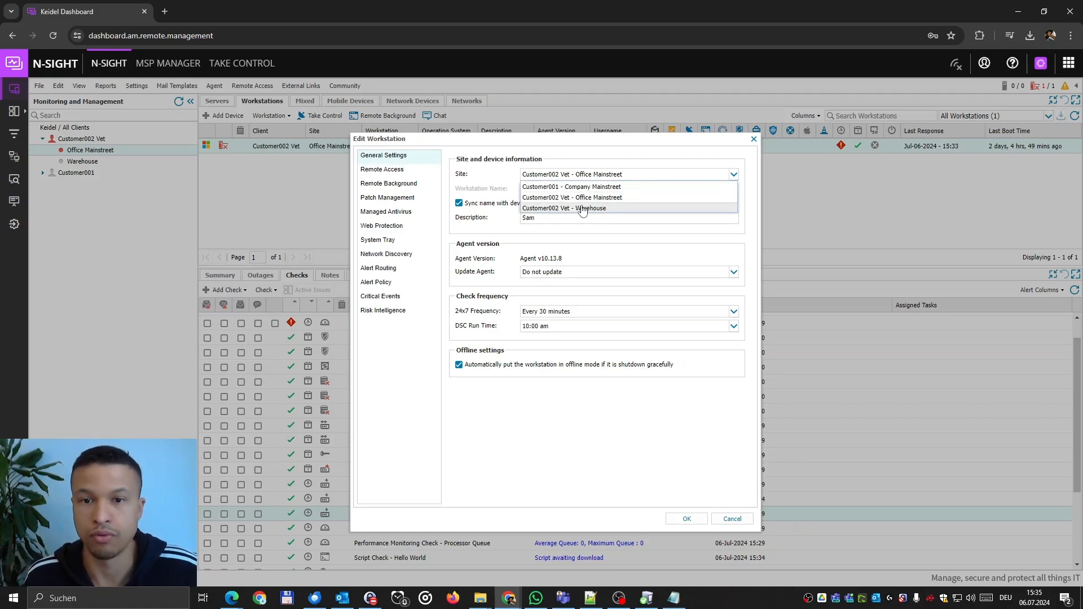
{"action": "left_click", "coordinate": [471, 141]}
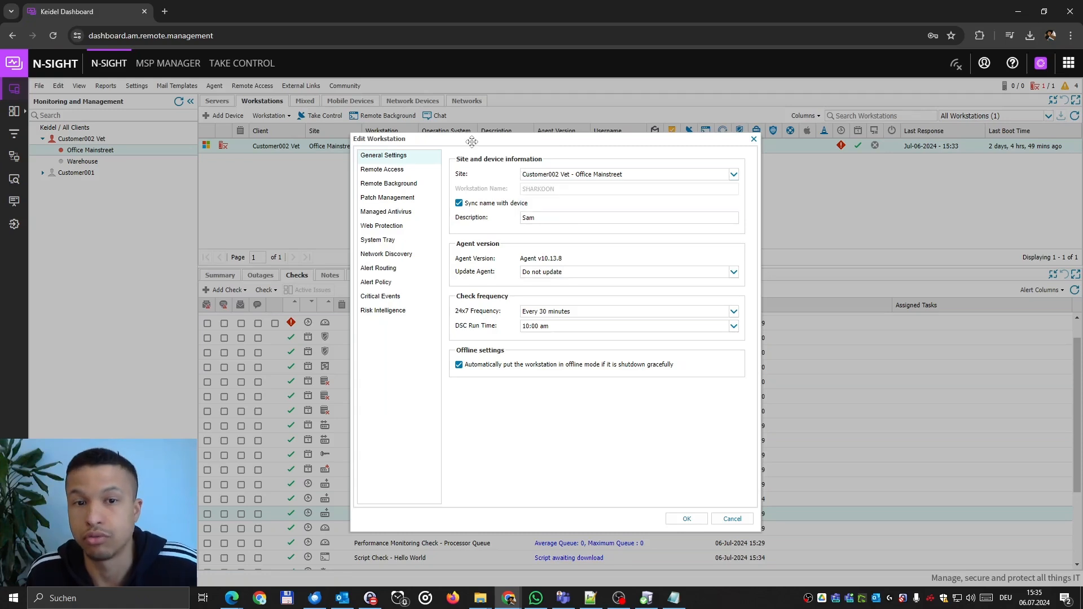
Review Remote Access, Remote Background and the Do nothing patch policy, cancel, then show Patches.
{"action": "left_click", "coordinate": [390, 175]}
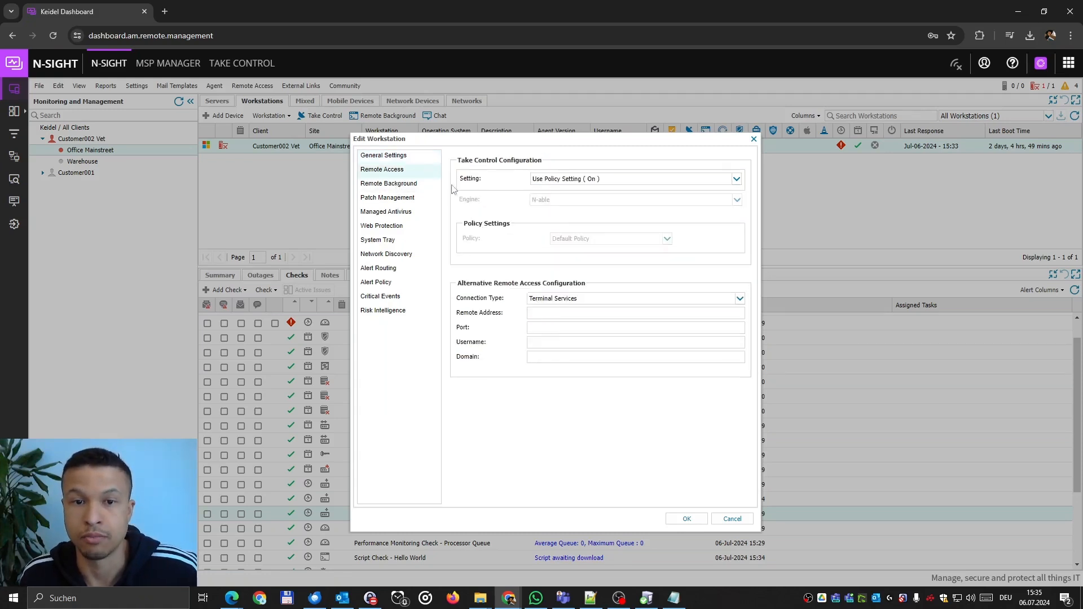
{"action": "left_click_drag", "start_coordinate": [522, 141], "coordinate": [530, 162]}
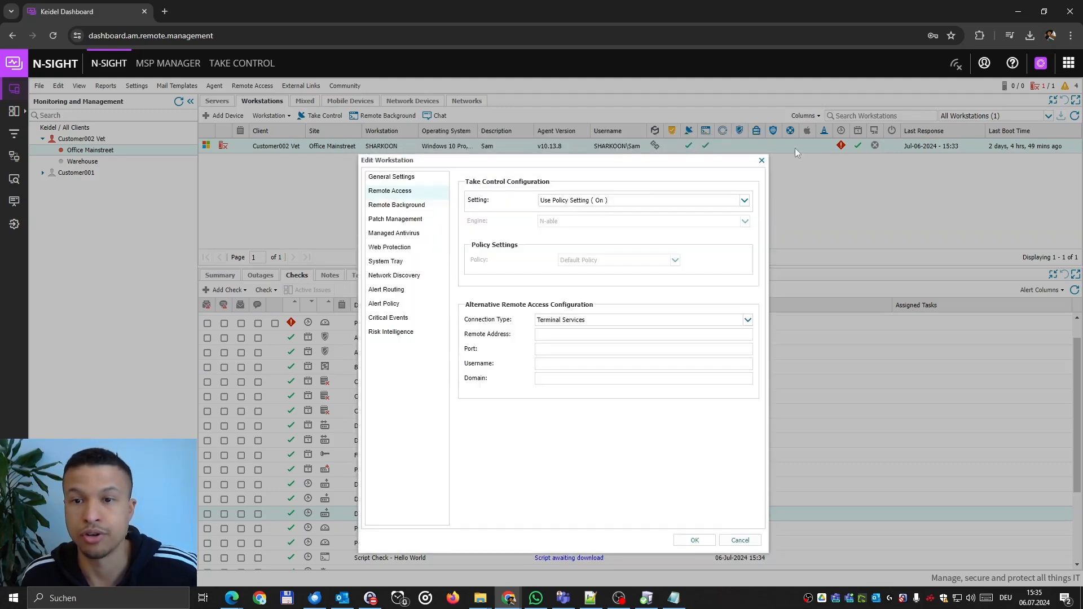
{"action": "left_click", "coordinate": [415, 208]}
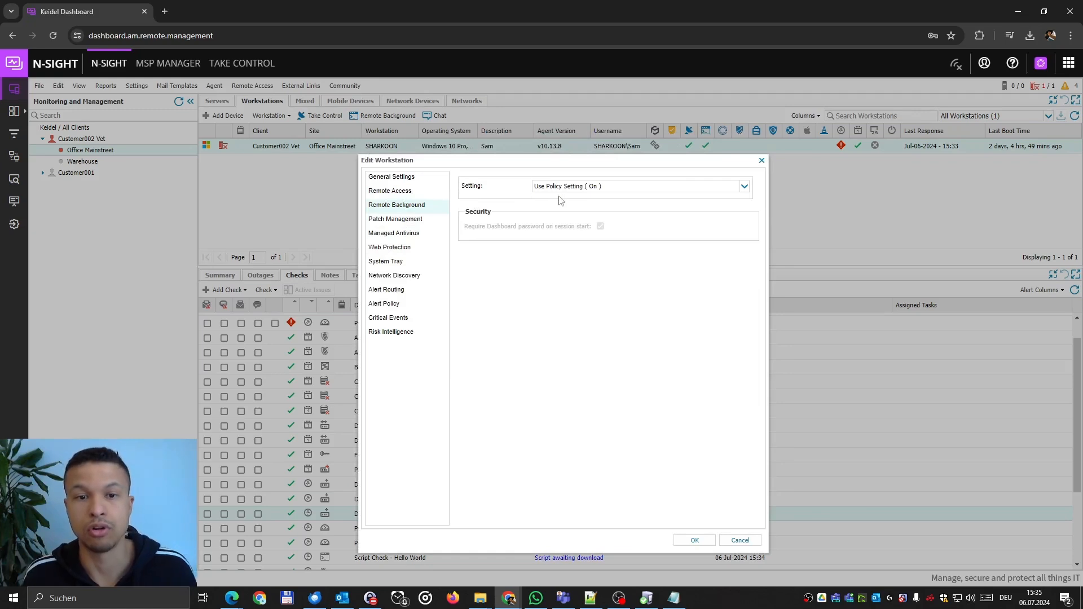
{"action": "left_click", "coordinate": [415, 220]}
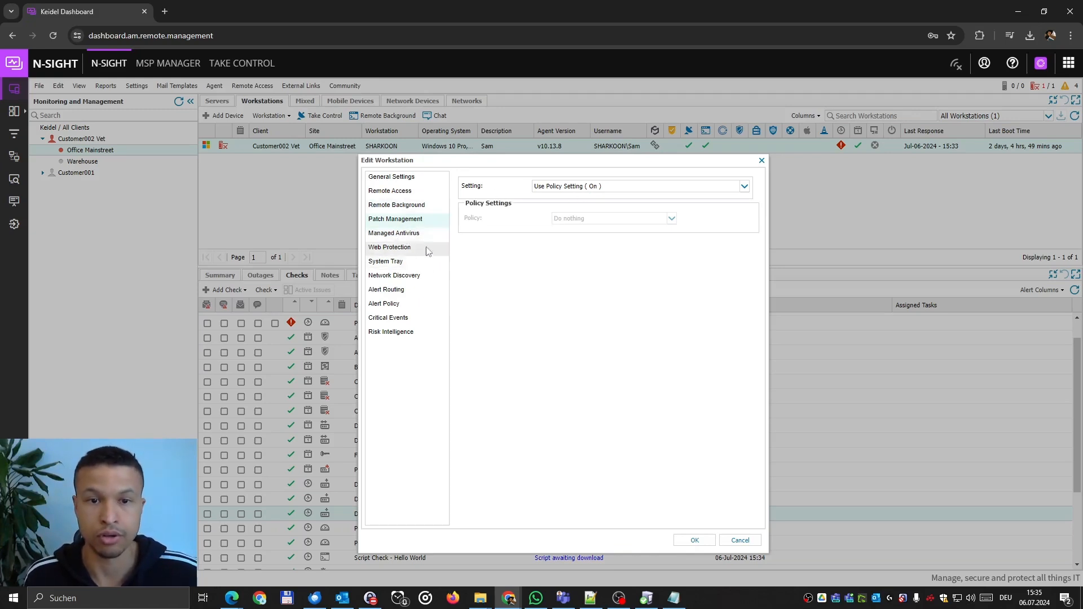
{"action": "left_click", "coordinate": [740, 542]}
{"action": "left_click", "coordinate": [429, 278]}
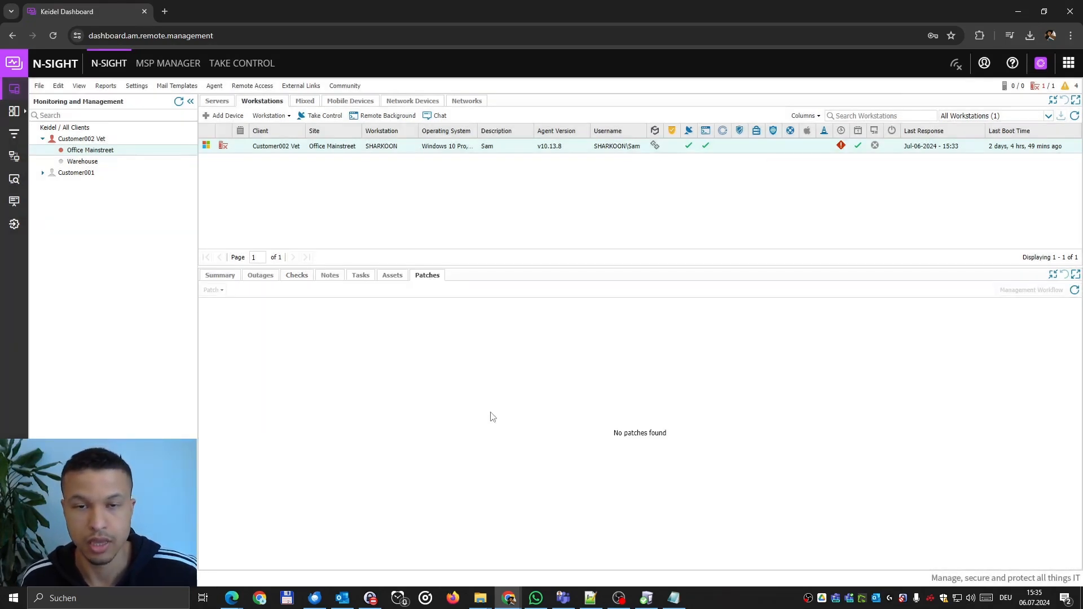
Queue a Patch Status Scan re-run for SHARKOON and enlarge the workstation list.
{"action": "right_click", "coordinate": [377, 154]}
{"action": "mouse_move", "coordinate": [430, 306]}
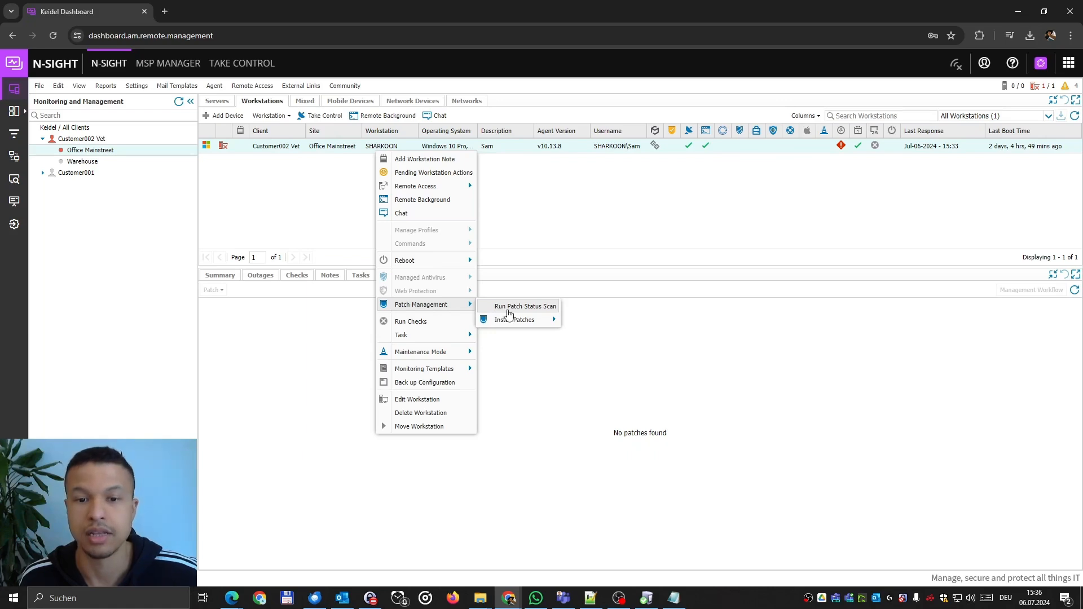
{"action": "left_click", "coordinate": [508, 310]}
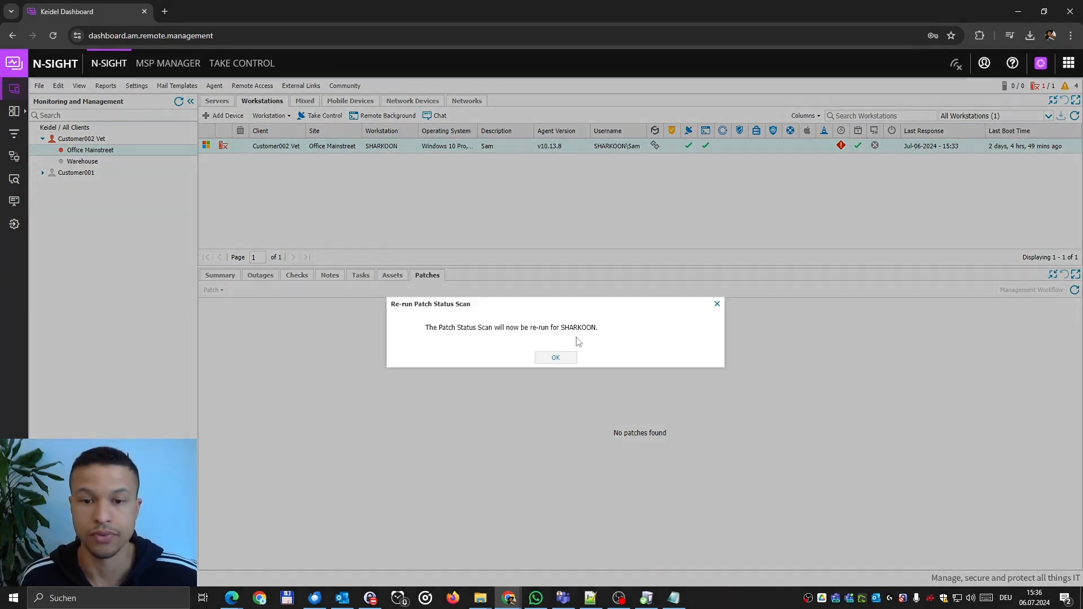
{"action": "left_click", "coordinate": [554, 360]}
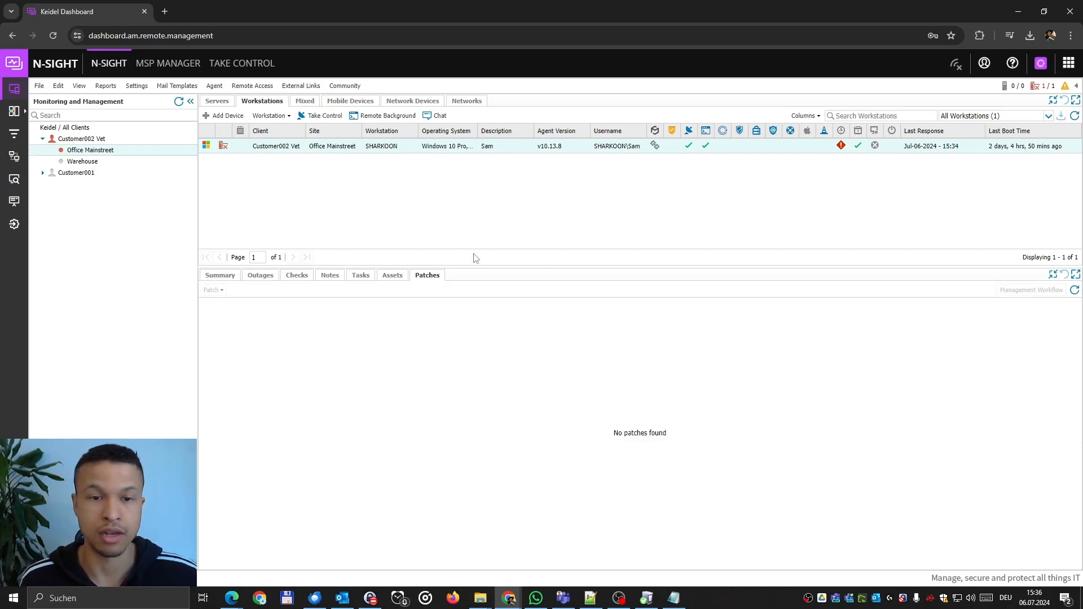
{"action": "left_click_drag", "start_coordinate": [467, 266], "coordinate": [418, 474]}
Open SHARKOON's Assets, view Software then Hardware, and enlarge the asset panel.
{"action": "left_click", "coordinate": [389, 416]}
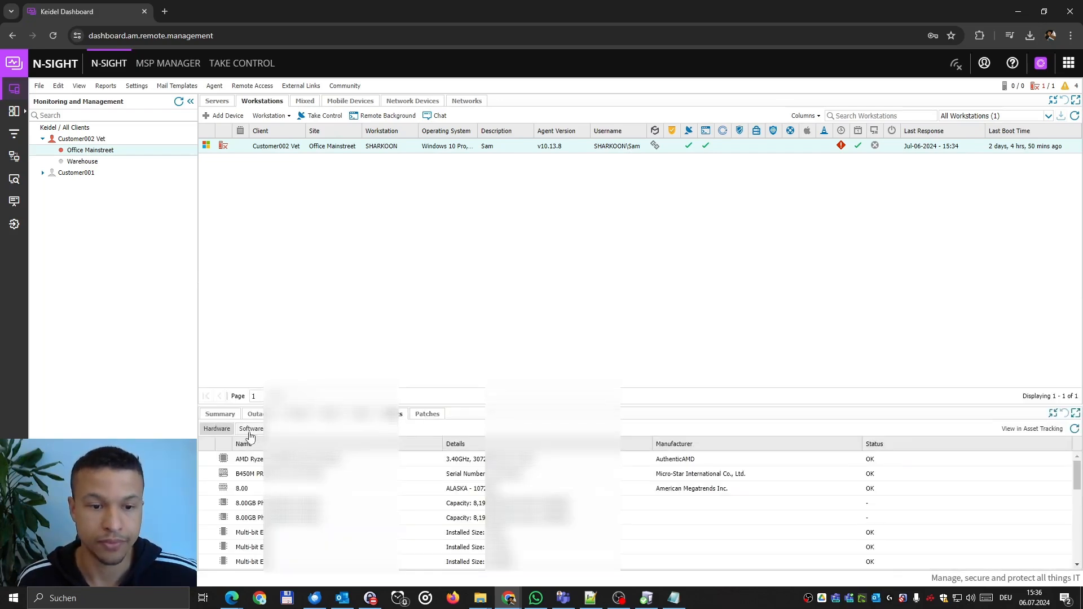
{"action": "left_click", "coordinate": [250, 430]}
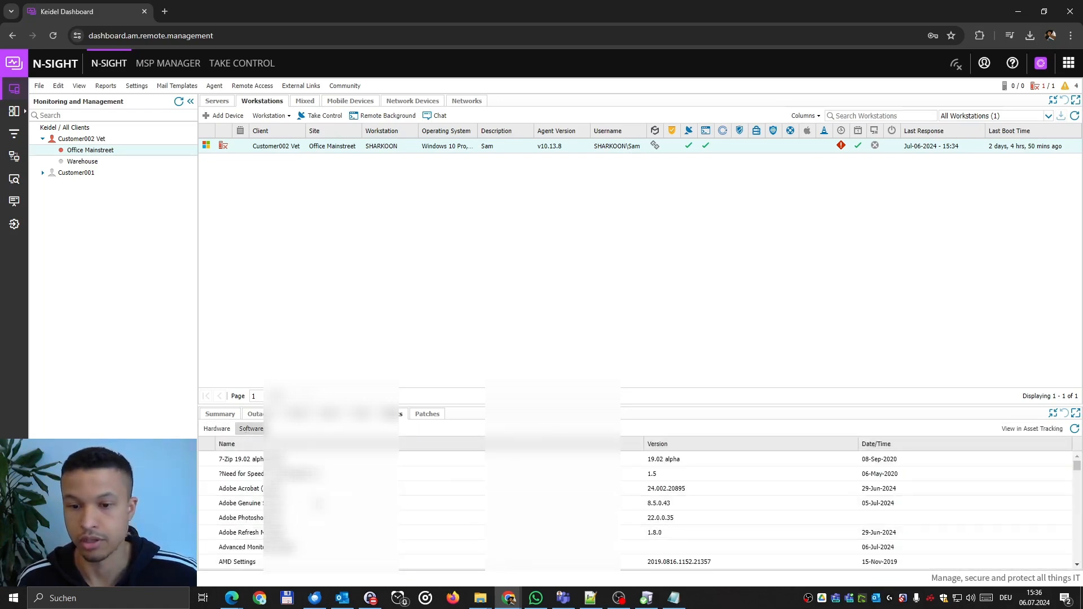
{"action": "left_click", "coordinate": [227, 431]}
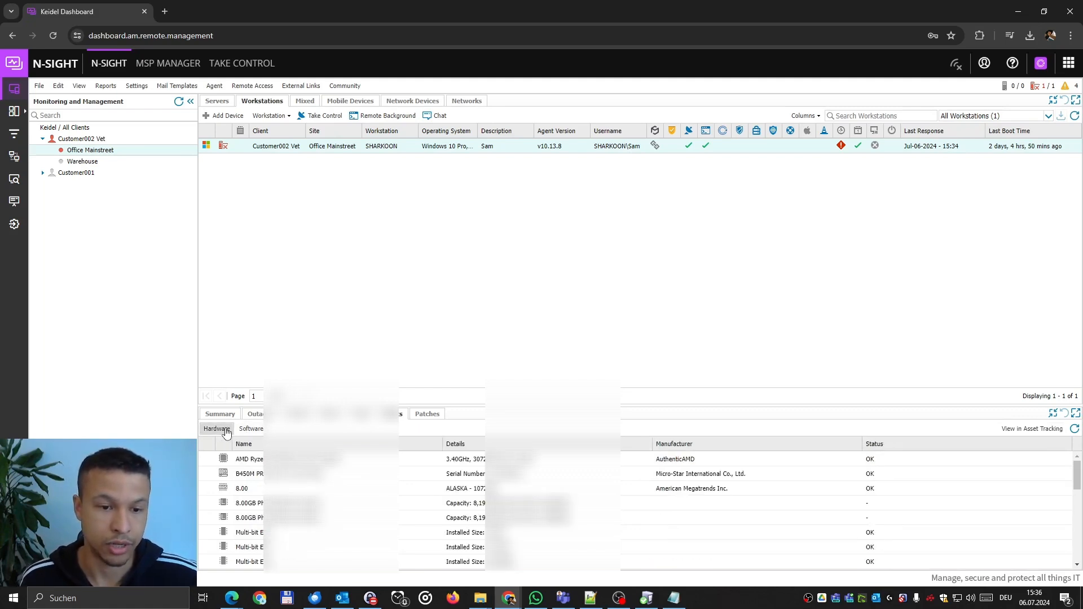
{"action": "left_click_drag", "start_coordinate": [469, 407], "coordinate": [495, 234]}
{"action": "scroll", "coordinate": [338, 386], "scroll_direction": "down", "scroll_amount": 3}
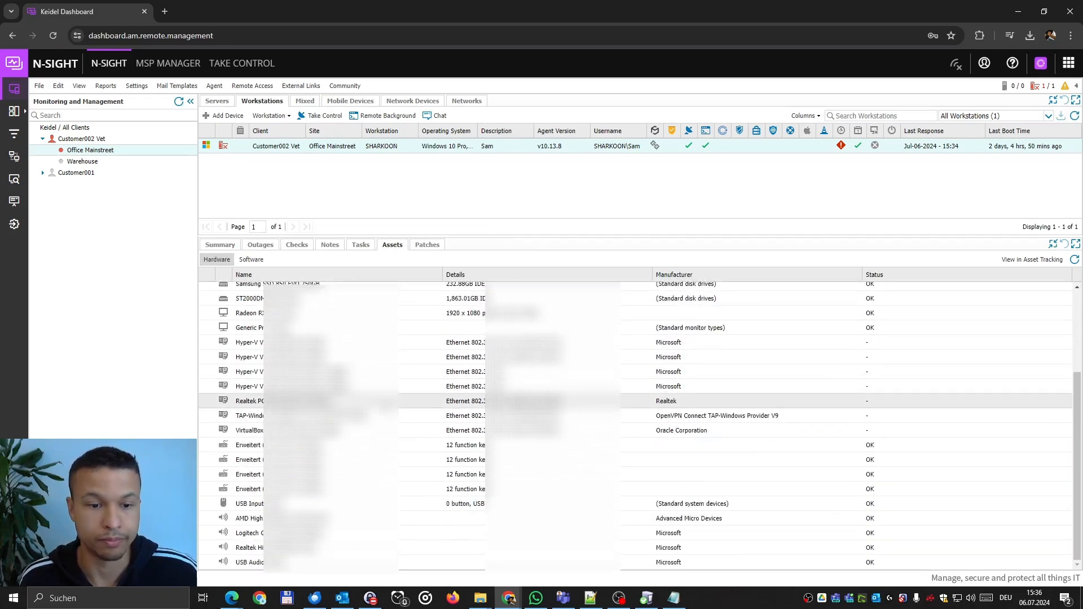
{"action": "scroll", "coordinate": [252, 291], "scroll_direction": "up", "scroll_amount": 3}
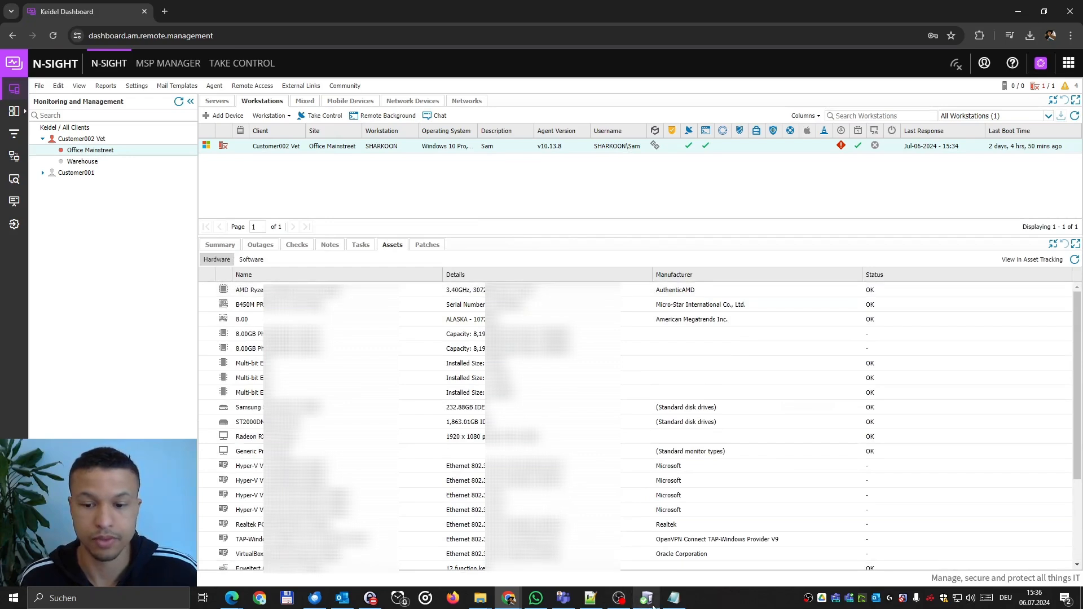
Open SHARKOON's summary and select its LAN IP 192.168.56.1.
{"action": "left_click", "coordinate": [221, 246]}
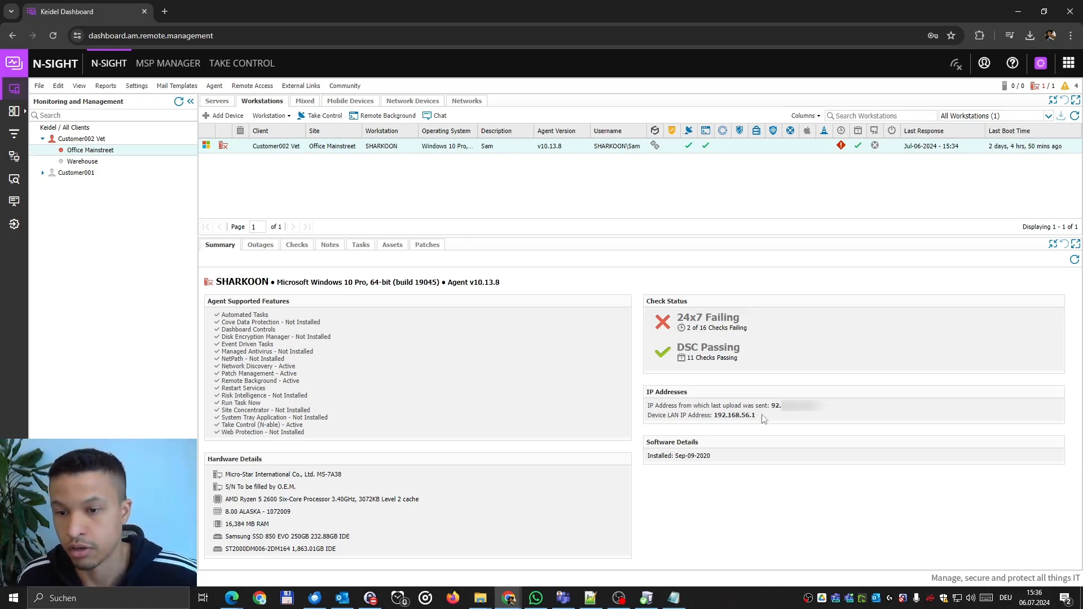
{"action": "left_click_drag", "start_coordinate": [773, 408], "coordinate": [854, 417]}
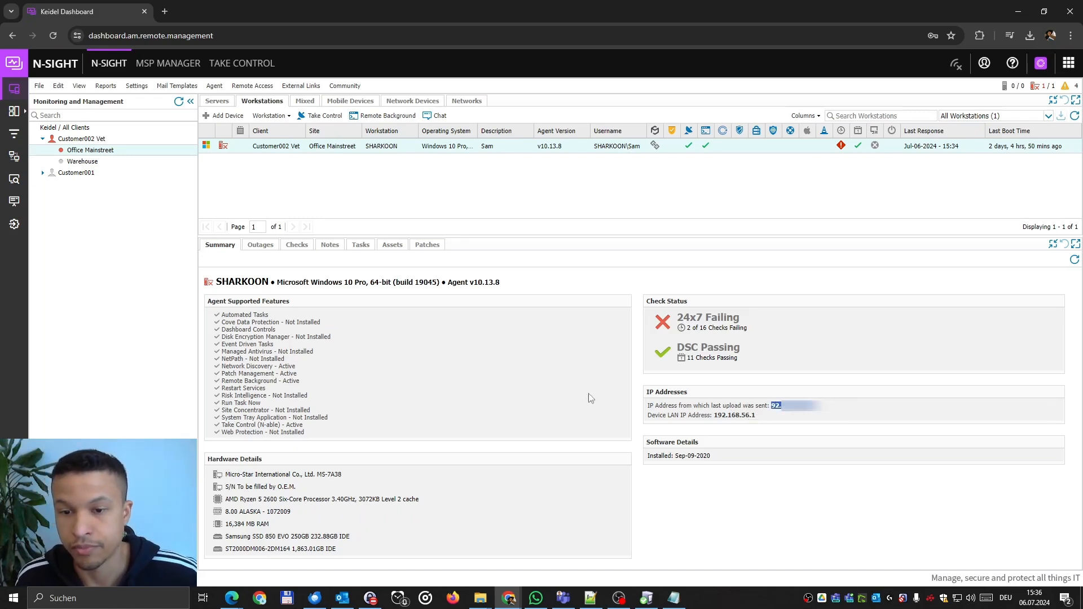
{"action": "left_click", "coordinate": [563, 395]}
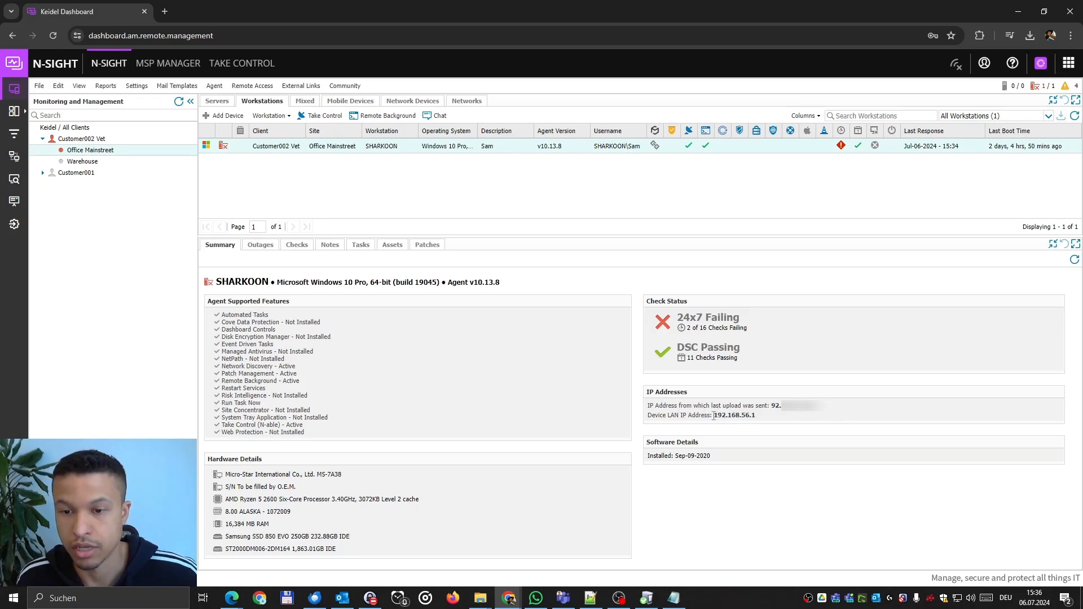
{"action": "left_click_drag", "start_coordinate": [714, 415], "coordinate": [787, 421]}
Find the Hello World script check via 'hello', view its outage history, then open the workstation filters.
{"action": "left_click", "coordinate": [296, 245]}
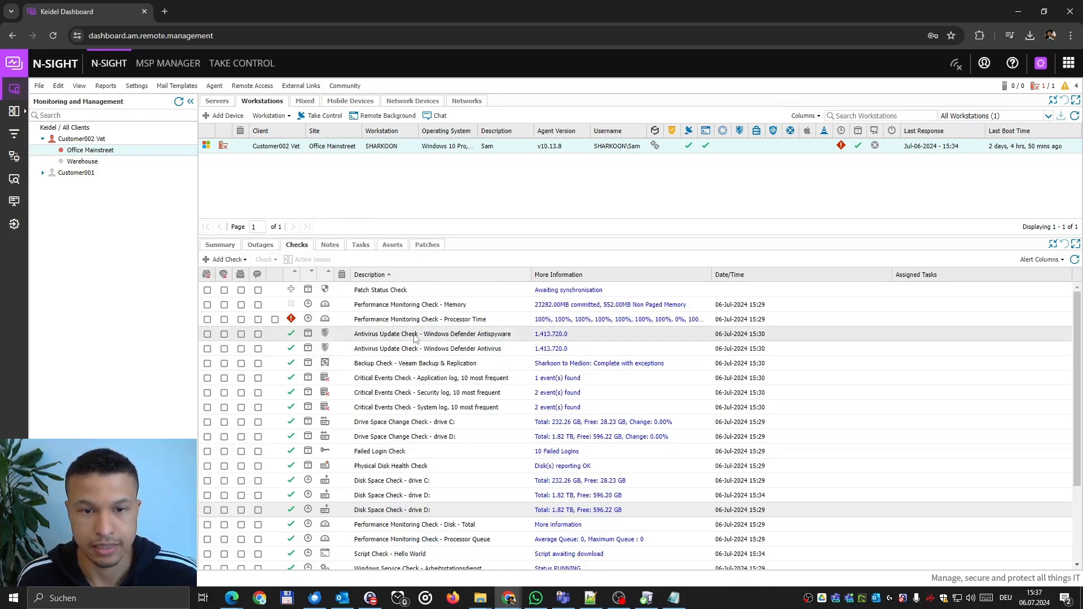
{"action": "scroll", "coordinate": [509, 404], "scroll_direction": "down", "scroll_amount": 3}
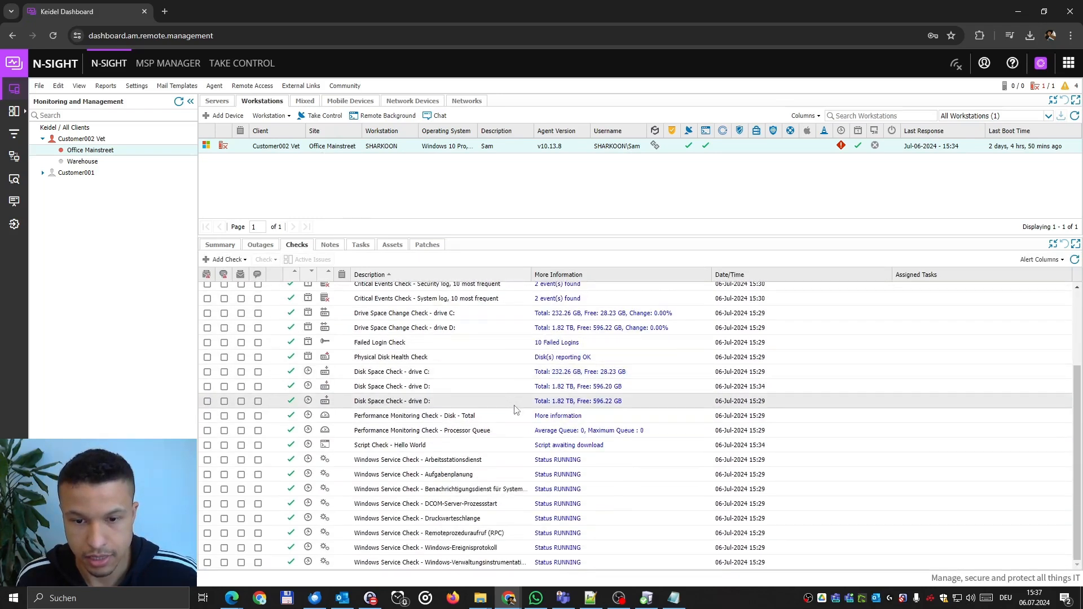
{"action": "scroll", "coordinate": [556, 448], "scroll_direction": "up", "scroll_amount": 3}
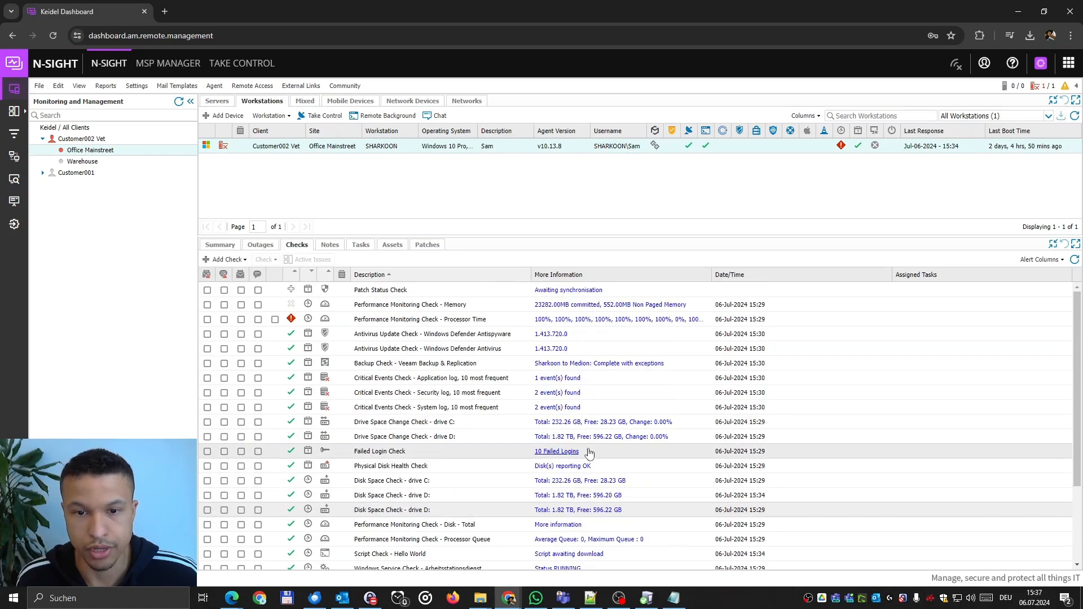
{"action": "key", "text": "ctrl+f"}
{"action": "type", "text": "hello"}
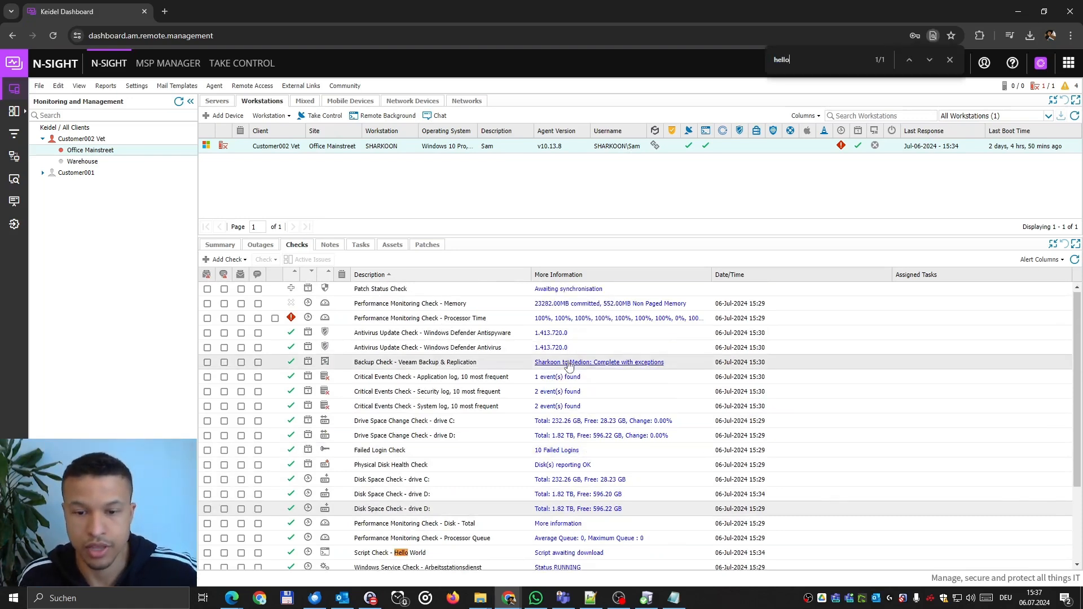
{"action": "scroll", "coordinate": [400, 395], "scroll_direction": "down", "scroll_amount": 3}
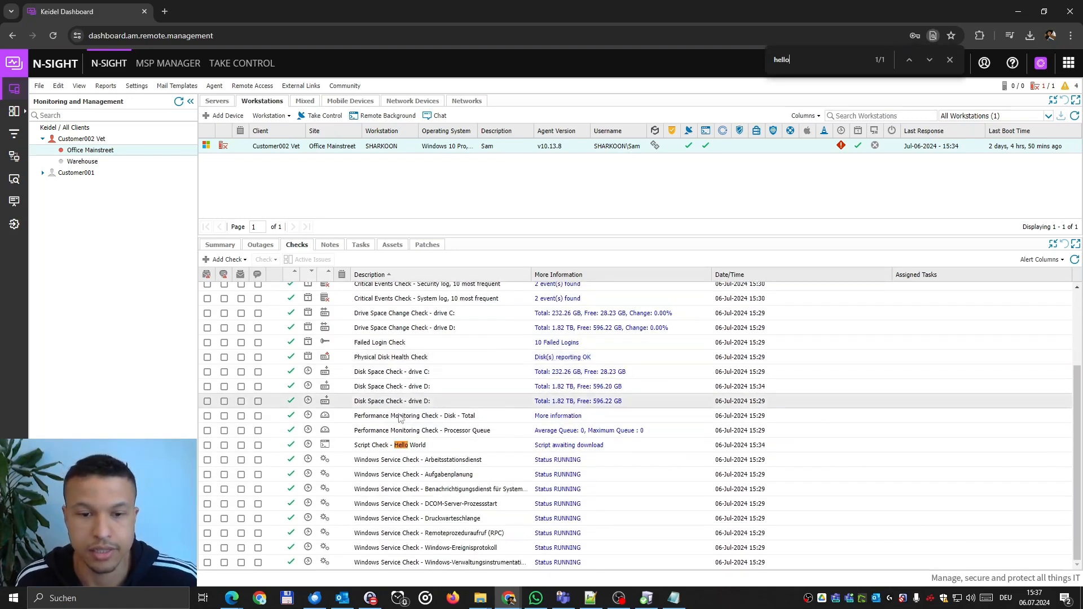
{"action": "left_click", "coordinate": [575, 448]}
{"action": "left_click", "coordinate": [443, 211]}
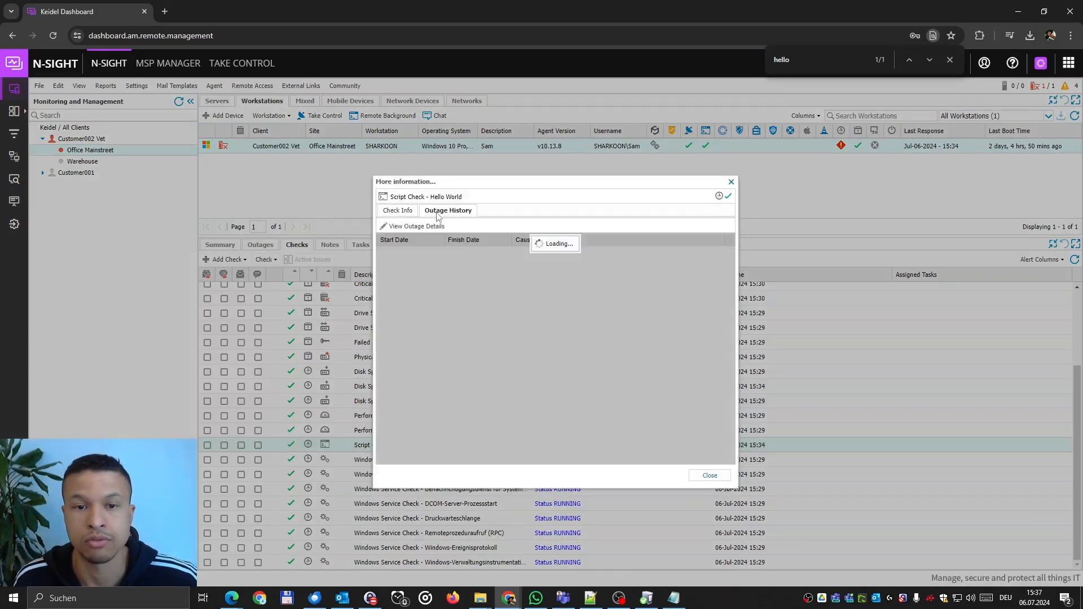
{"action": "left_click", "coordinate": [709, 476]}
{"action": "left_click", "coordinate": [1048, 115]}
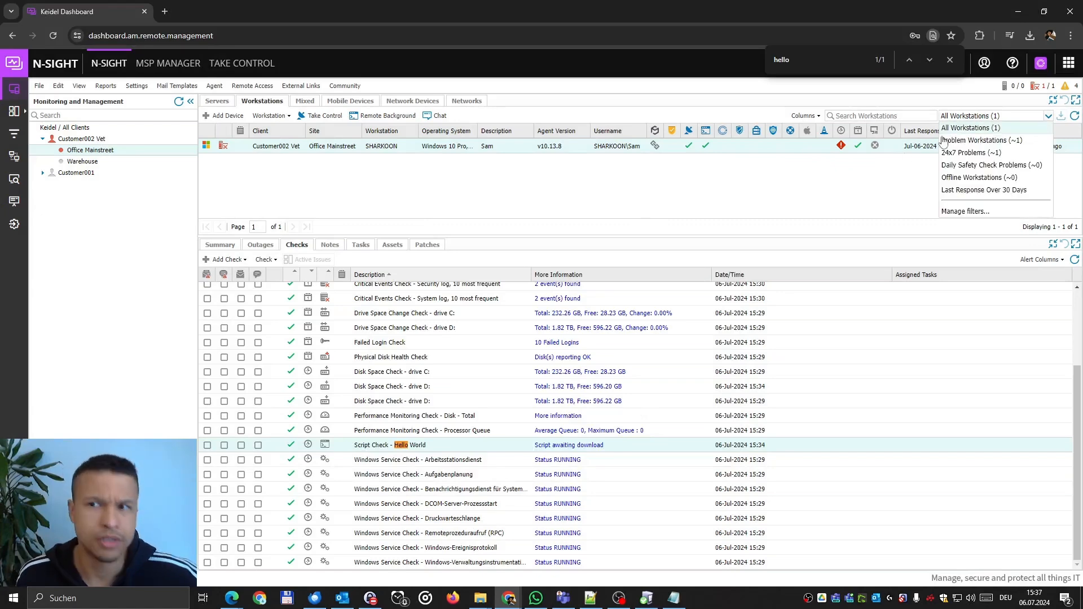
Create a new favourite custom filter that includes online desktops.
{"action": "left_click", "coordinate": [962, 211]}
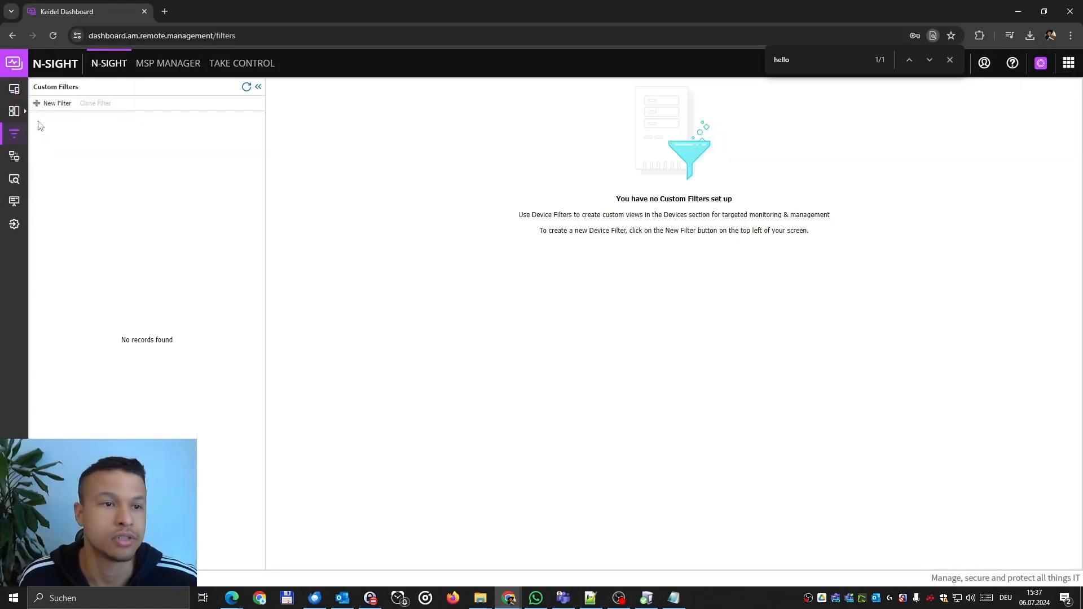
{"action": "left_click", "coordinate": [54, 103]}
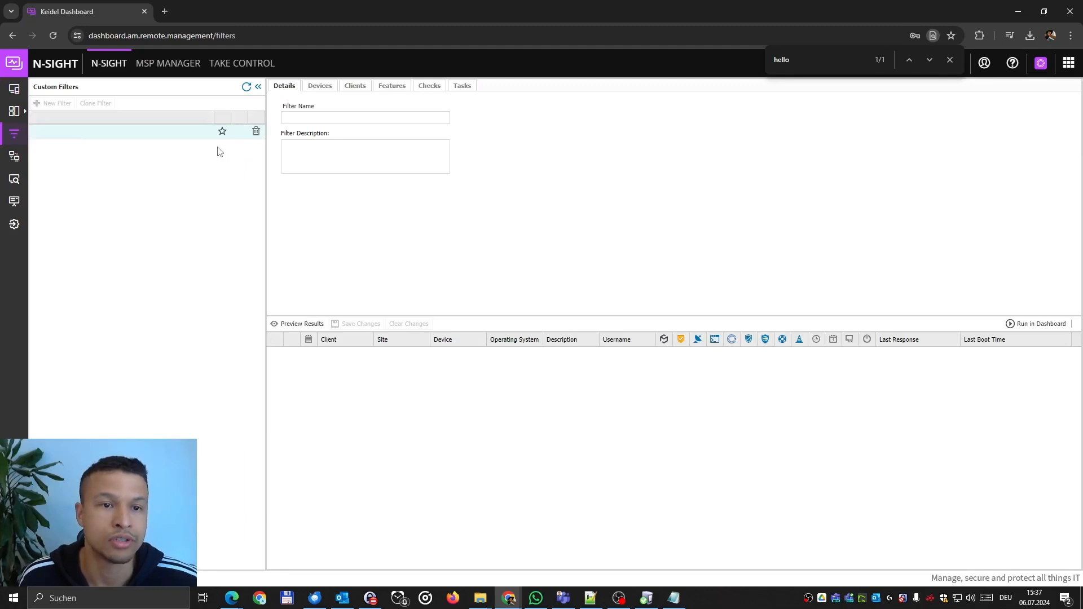
{"action": "left_click", "coordinate": [225, 134]}
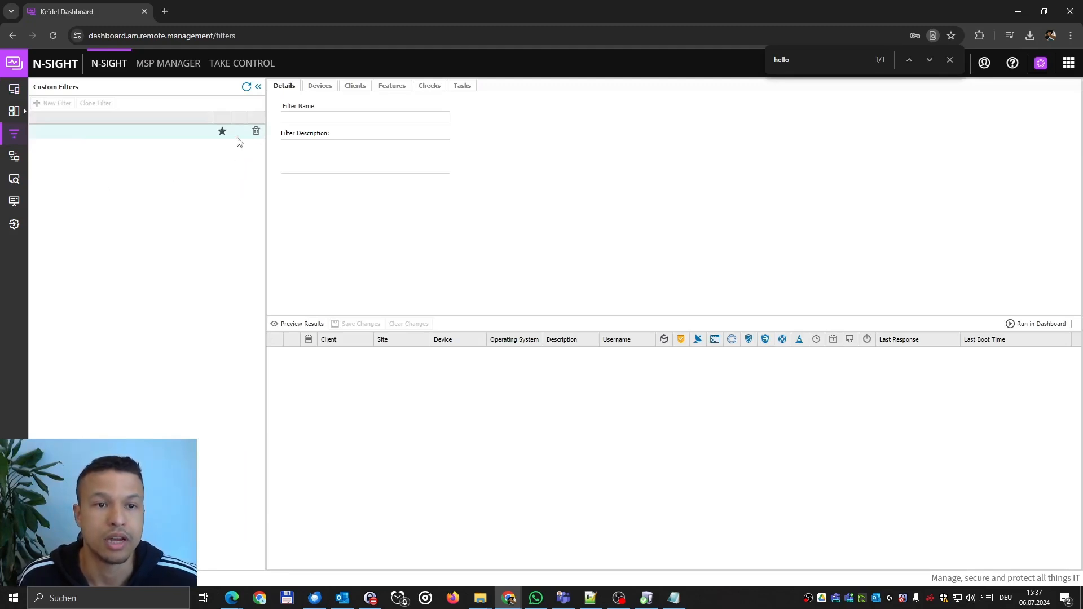
{"action": "left_click", "coordinate": [320, 87]}
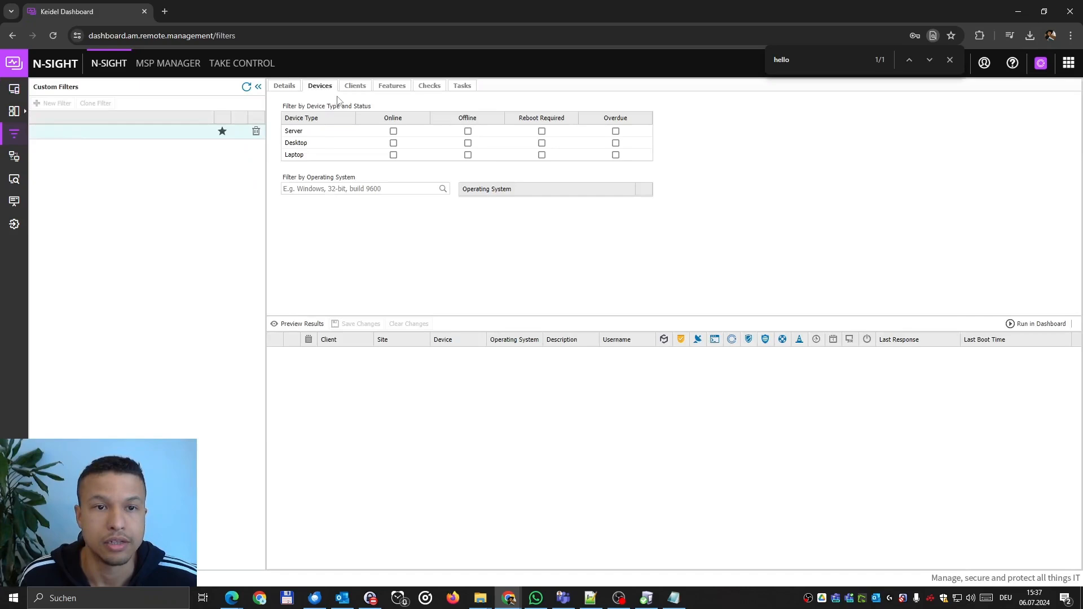
{"action": "left_click", "coordinate": [394, 143]}
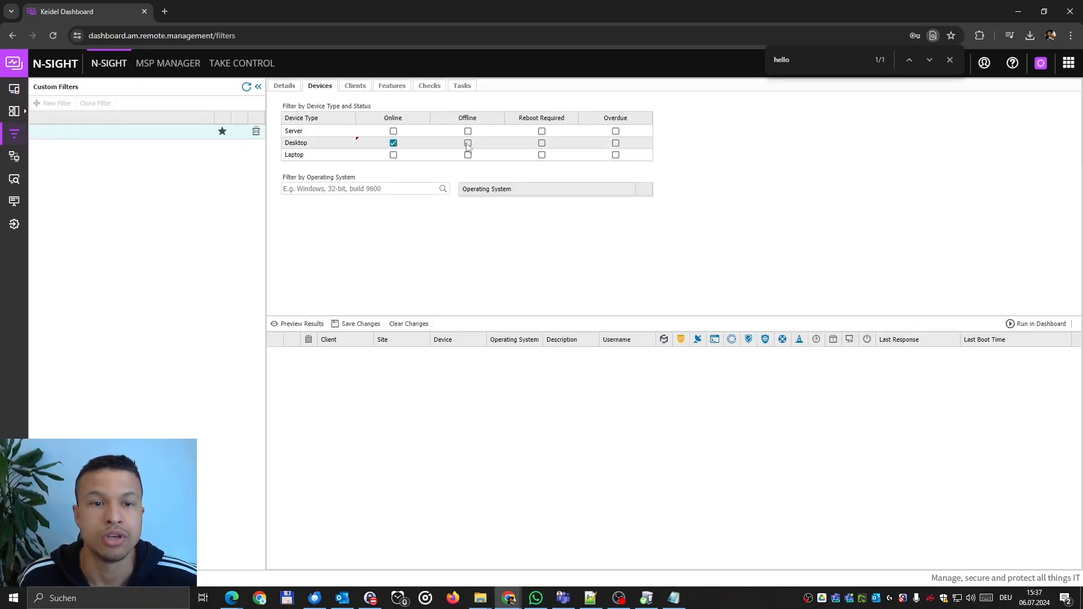
Add Disk Space Check to the filter's check conditions, matching only the Failed status.
{"action": "left_click", "coordinate": [356, 88]}
{"action": "left_click", "coordinate": [379, 90]}
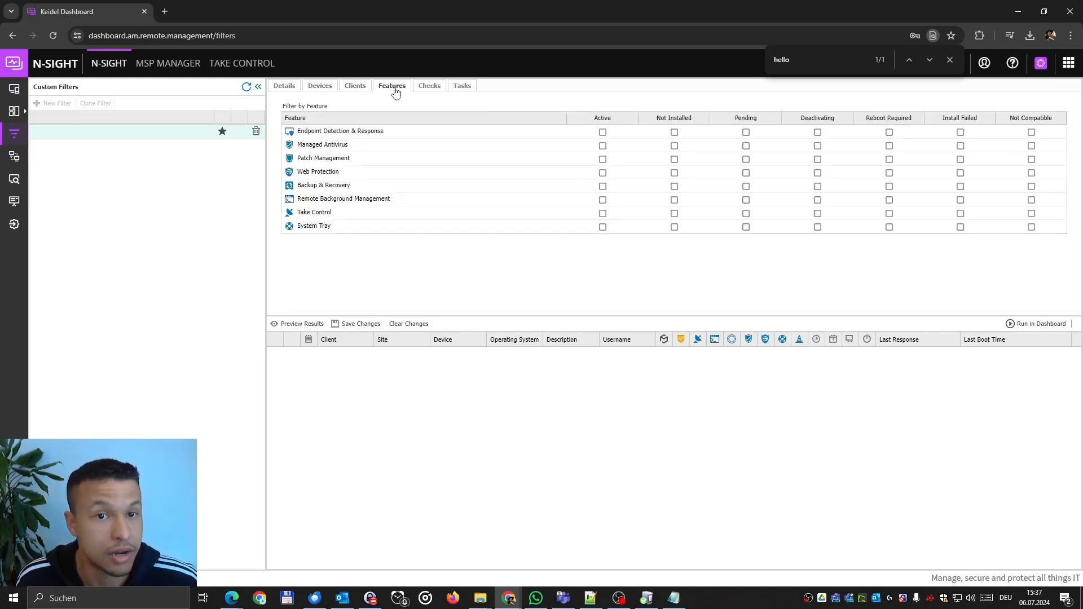
{"action": "left_click", "coordinate": [434, 93]}
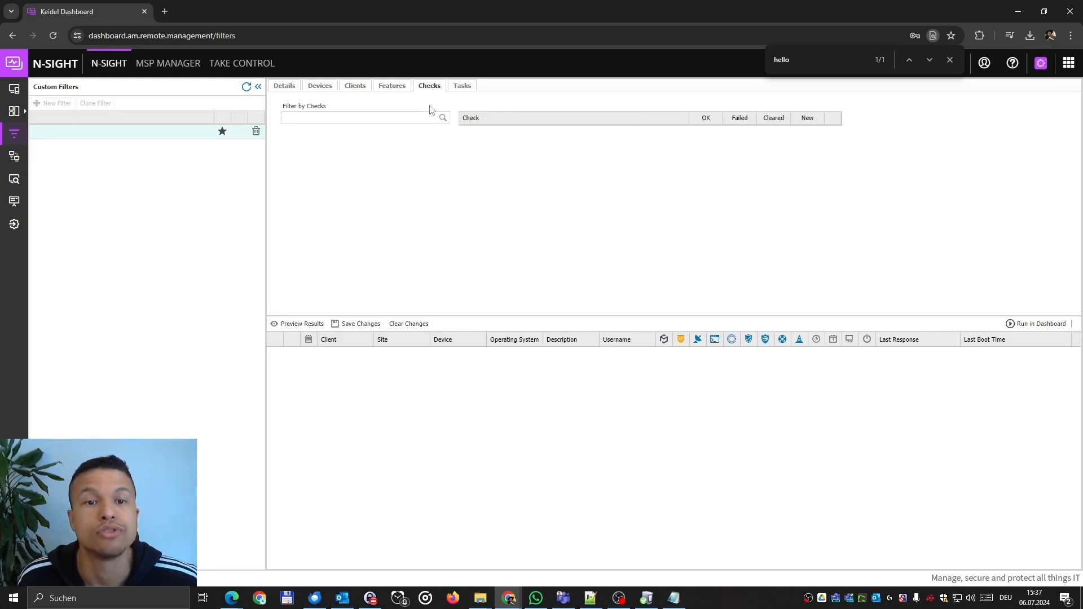
{"action": "type", "text": "ll"}
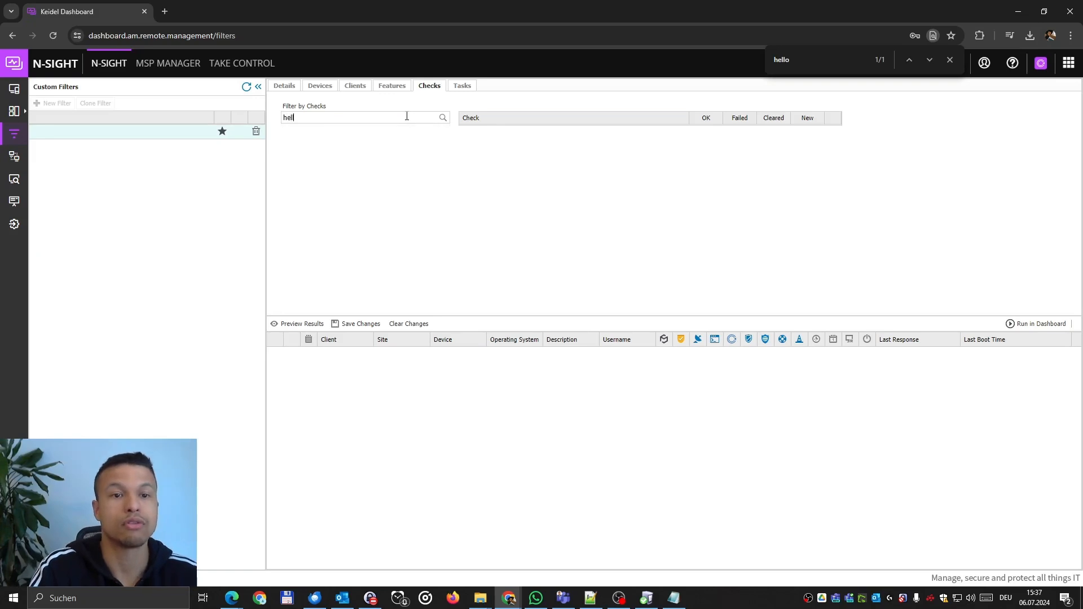
{"action": "type", "text": "o"}
{"action": "key", "text": "ctrl+a"}
{"action": "type", "text": "disk"}
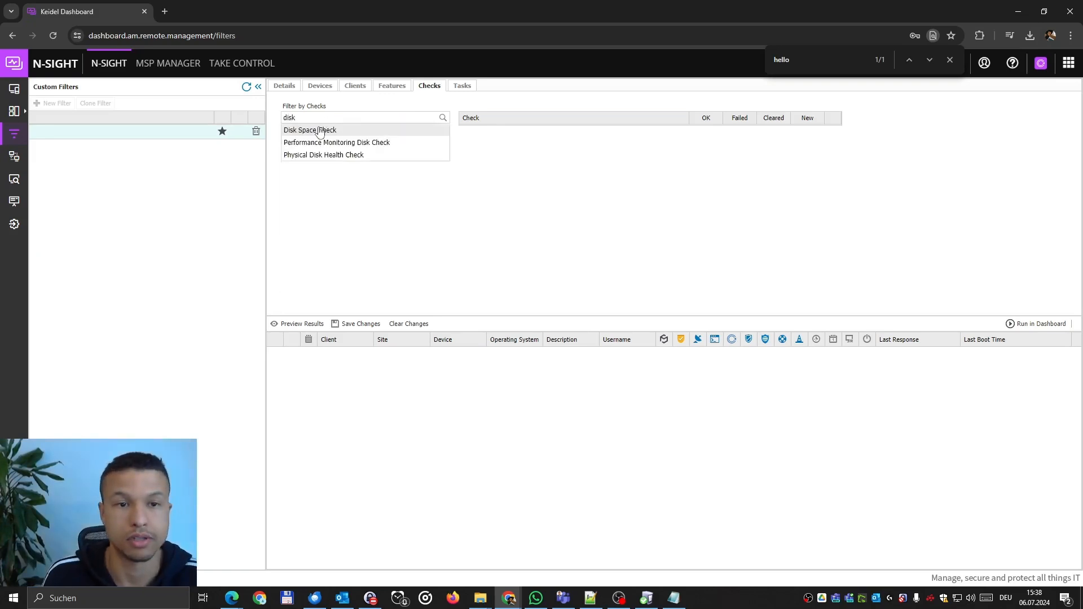
{"action": "left_click", "coordinate": [321, 130]}
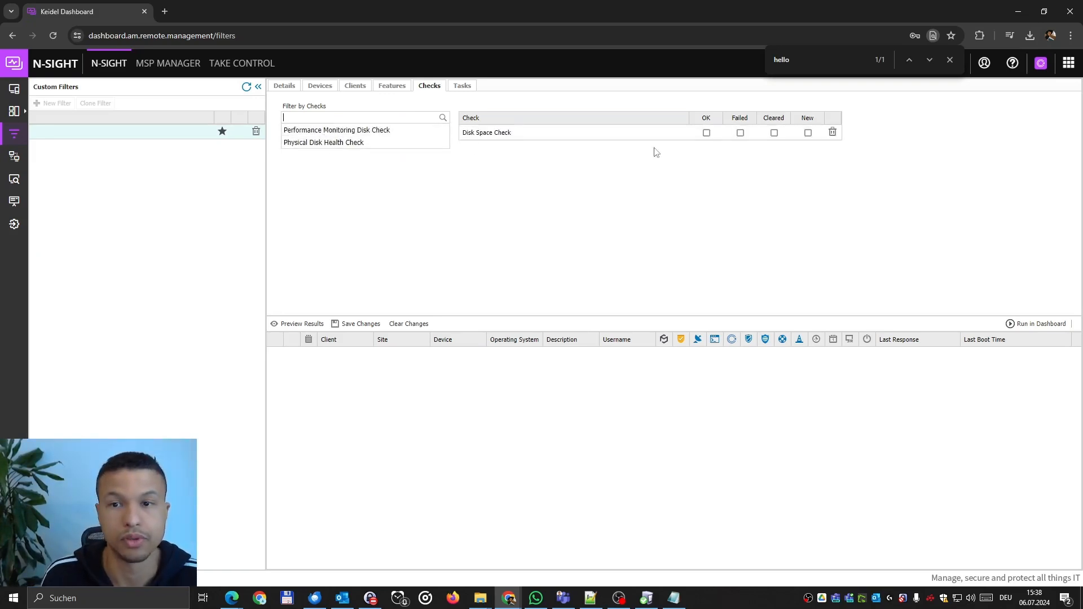
{"action": "left_click", "coordinate": [706, 133]}
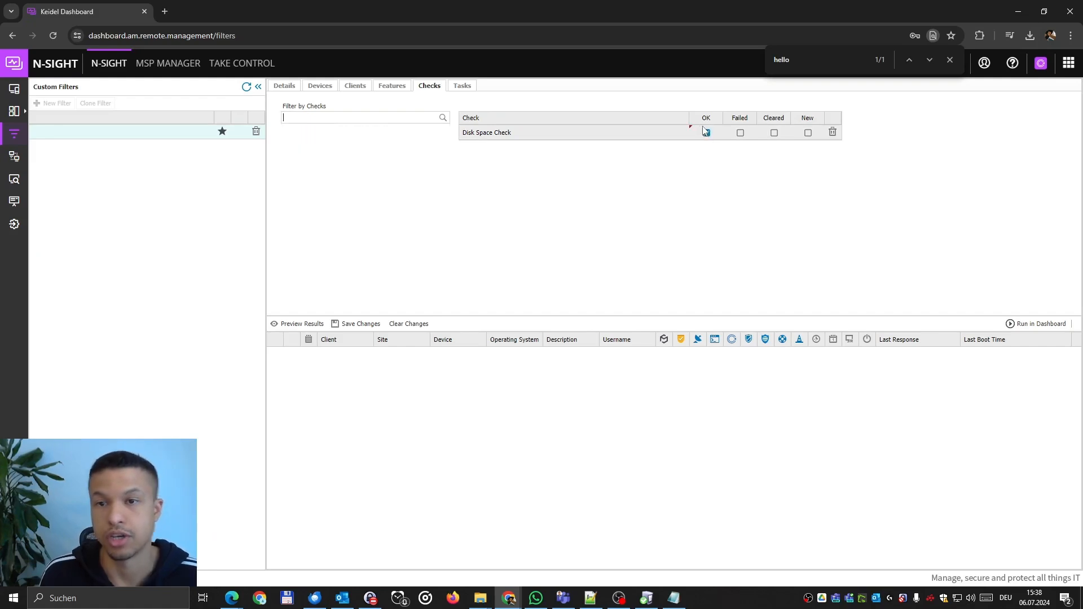
{"action": "left_click", "coordinate": [742, 135]}
{"action": "left_click", "coordinate": [707, 135]}
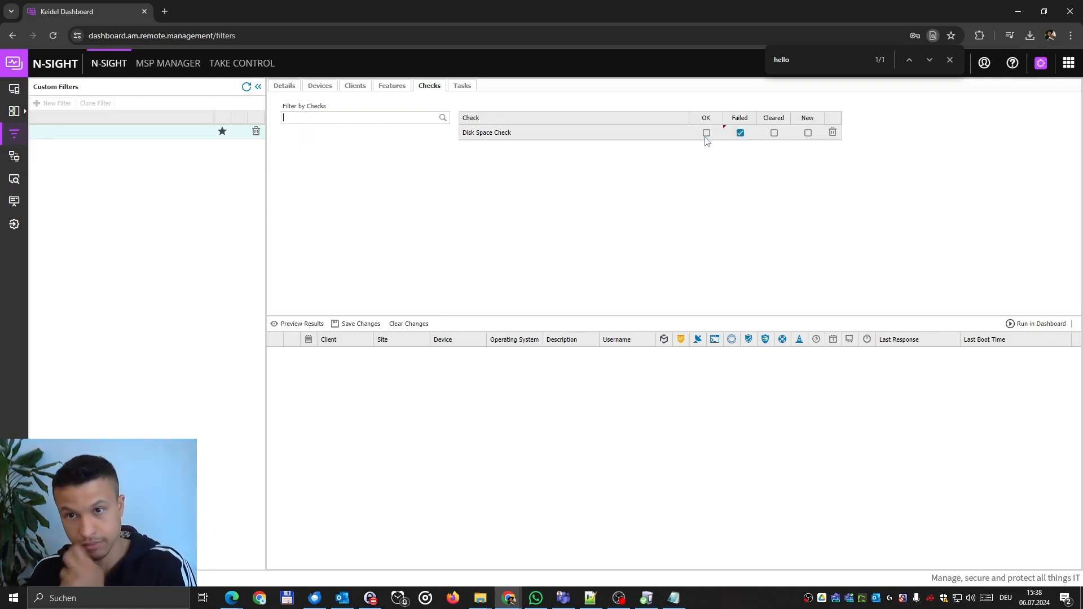
Name the filter 'Disk Space failed', save it and preview its results.
{"action": "left_click", "coordinate": [354, 324]}
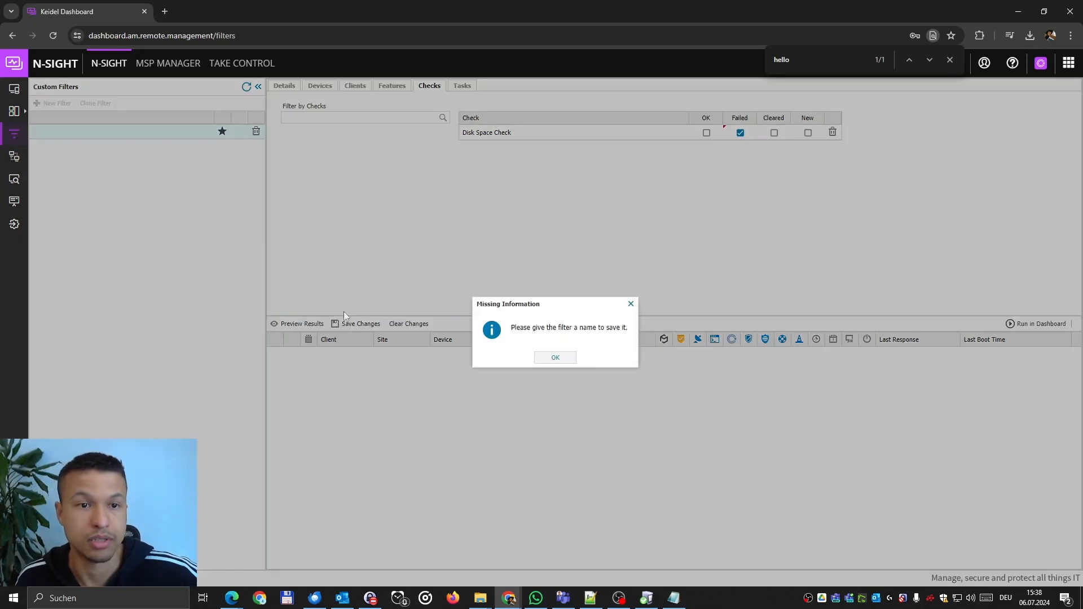
{"action": "left_click", "coordinate": [548, 358]}
{"action": "left_click", "coordinate": [284, 88]}
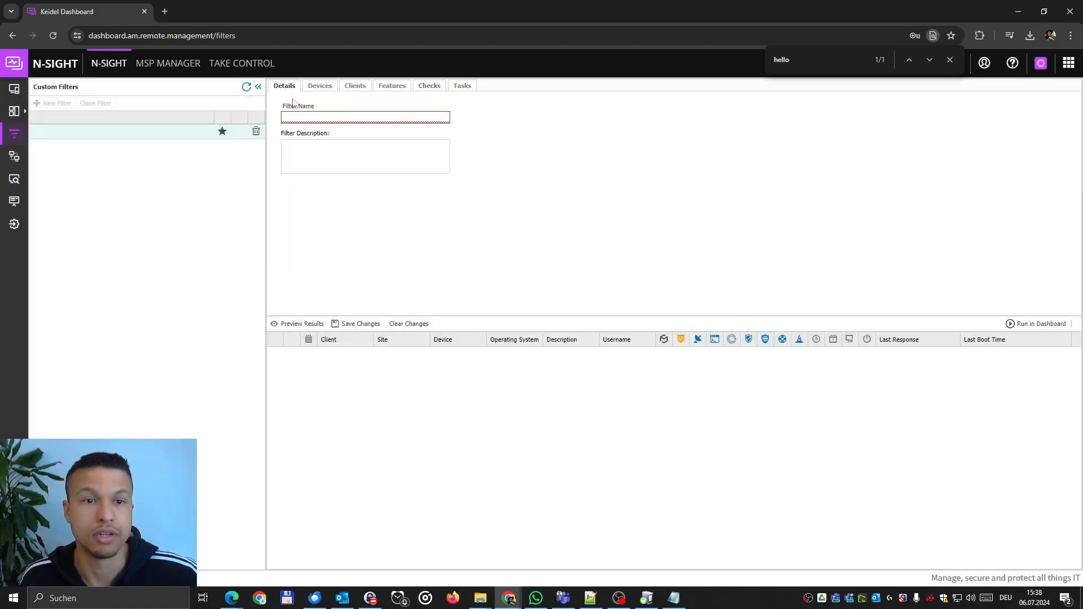
{"action": "type", "text": "Disk Space failed"}
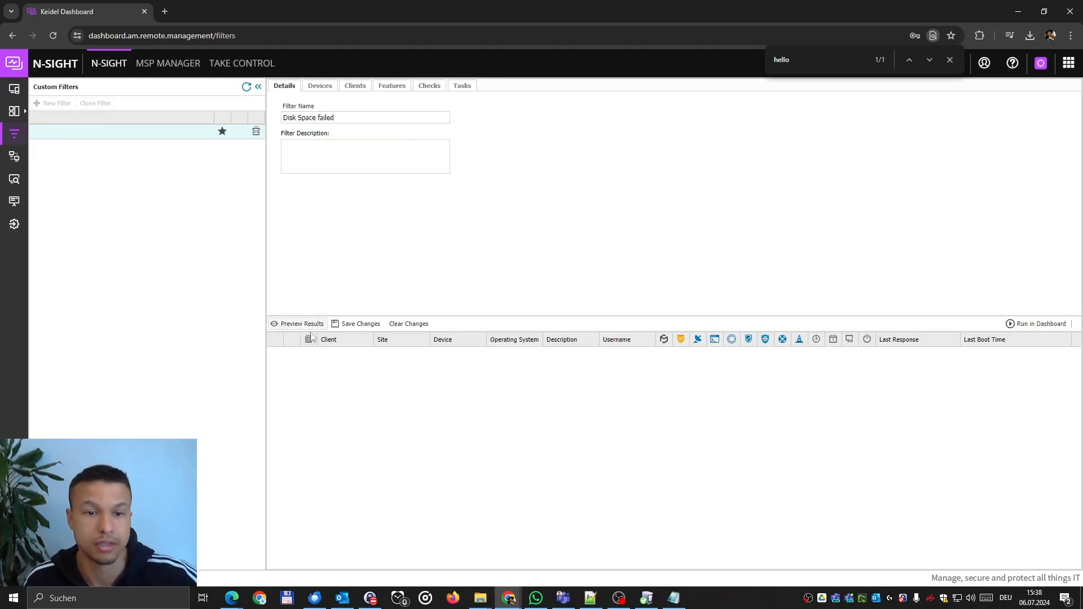
{"action": "left_click", "coordinate": [355, 324]}
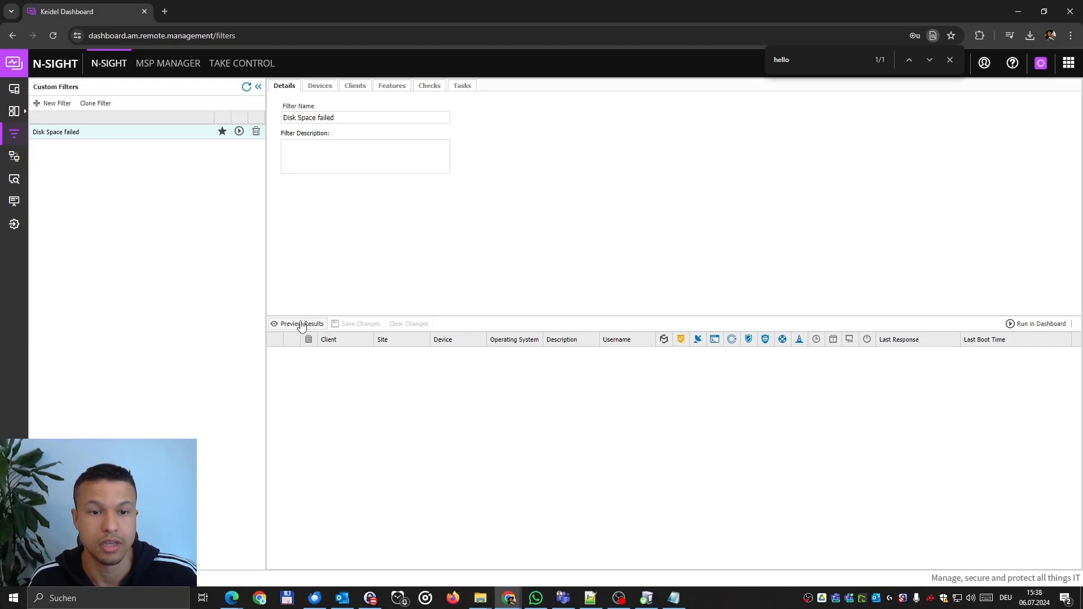
{"action": "left_click", "coordinate": [303, 324]}
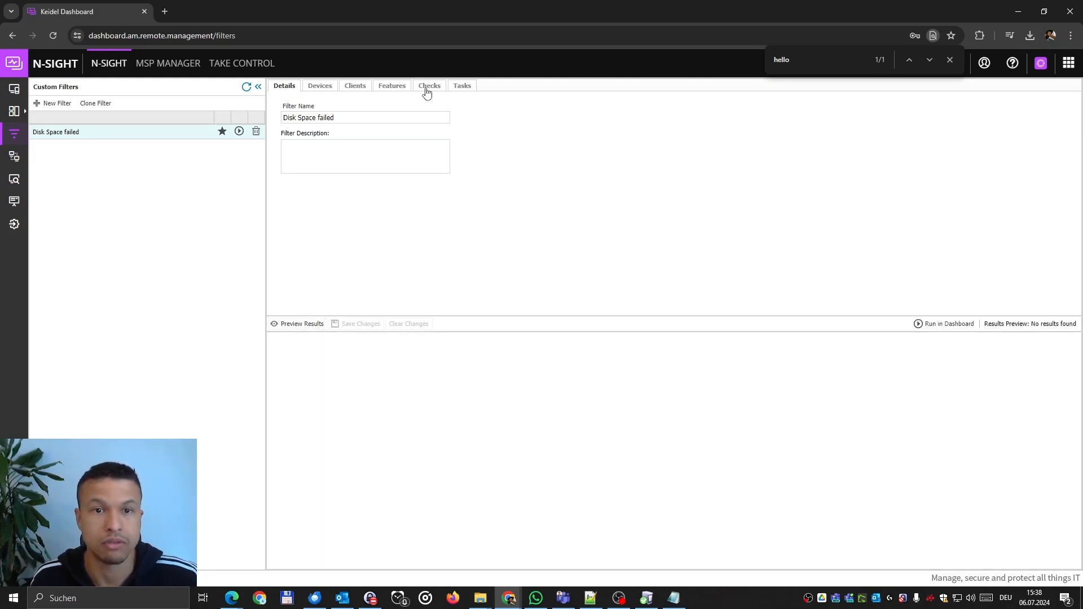
Switch the Disk Space Check condition to OK, save and preview the matching devices.
{"action": "left_click", "coordinate": [427, 89]}
{"action": "left_click", "coordinate": [741, 133]}
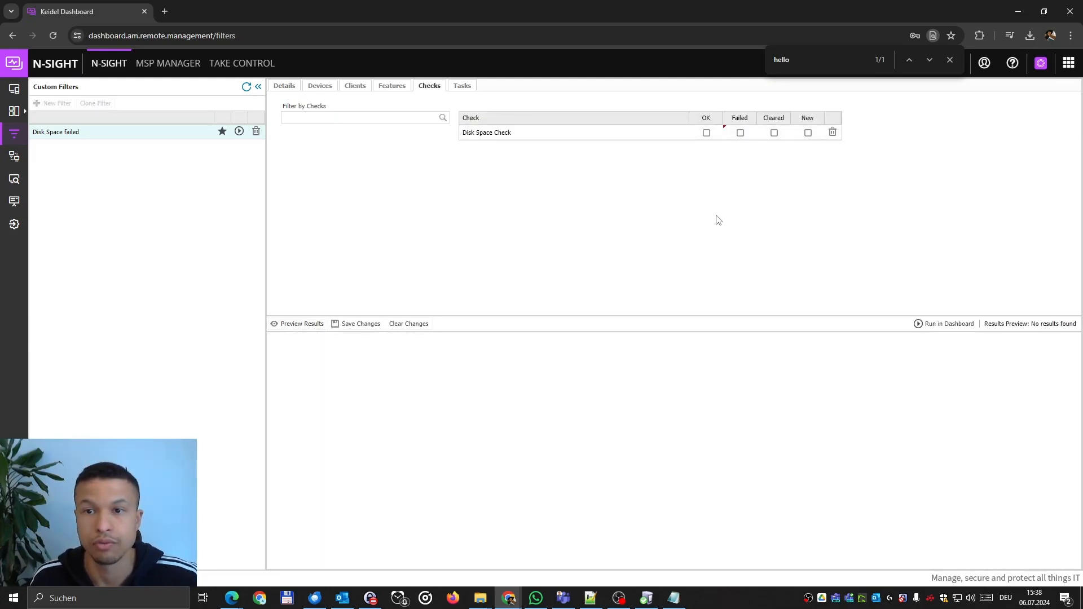
{"action": "left_click", "coordinate": [707, 133]}
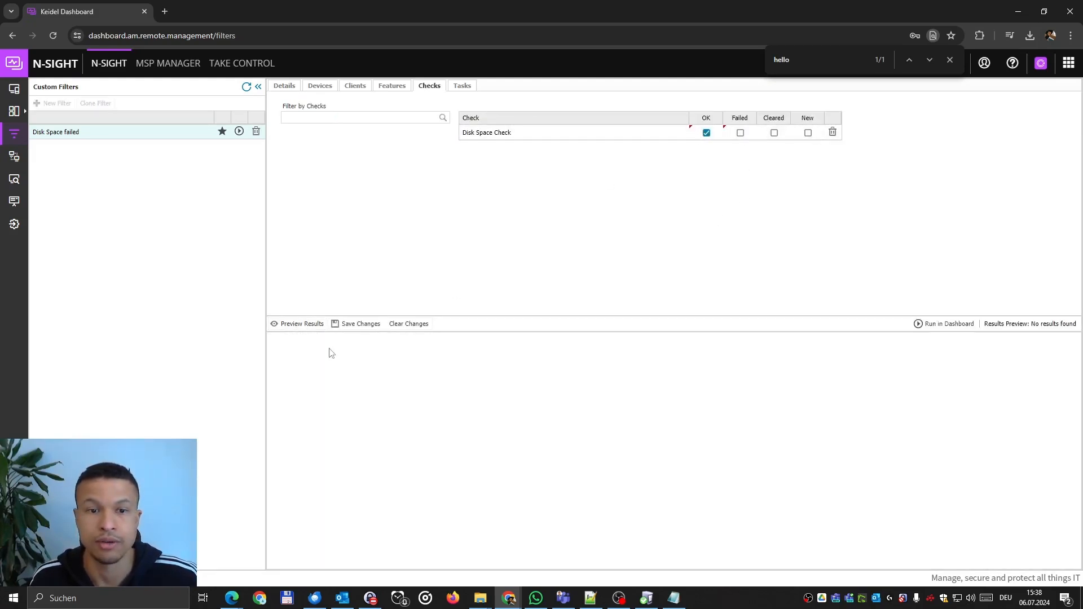
{"action": "left_click", "coordinate": [355, 325]}
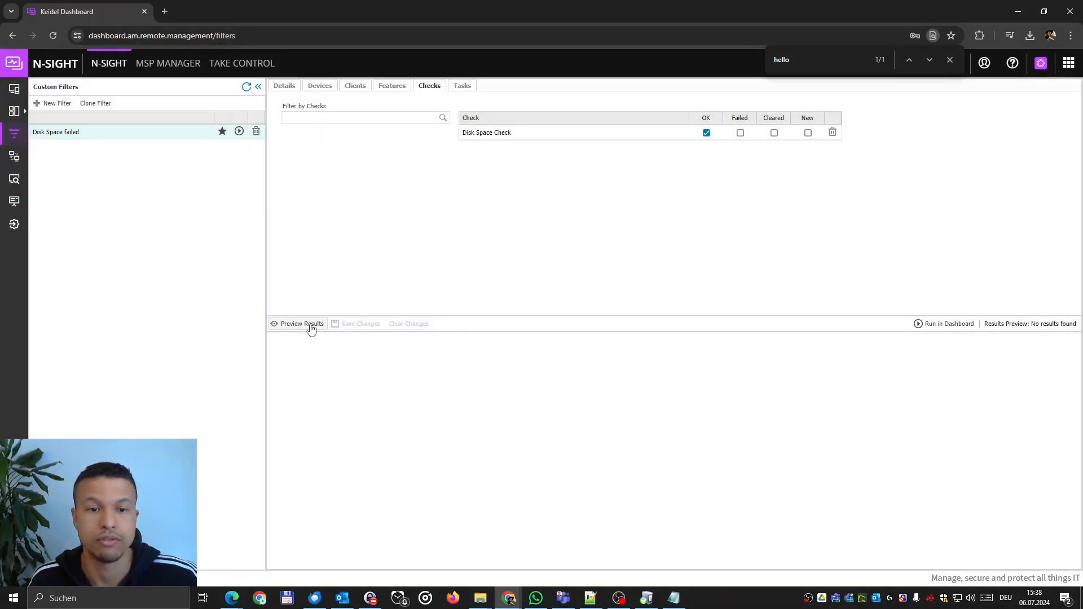
{"action": "left_click", "coordinate": [303, 324]}
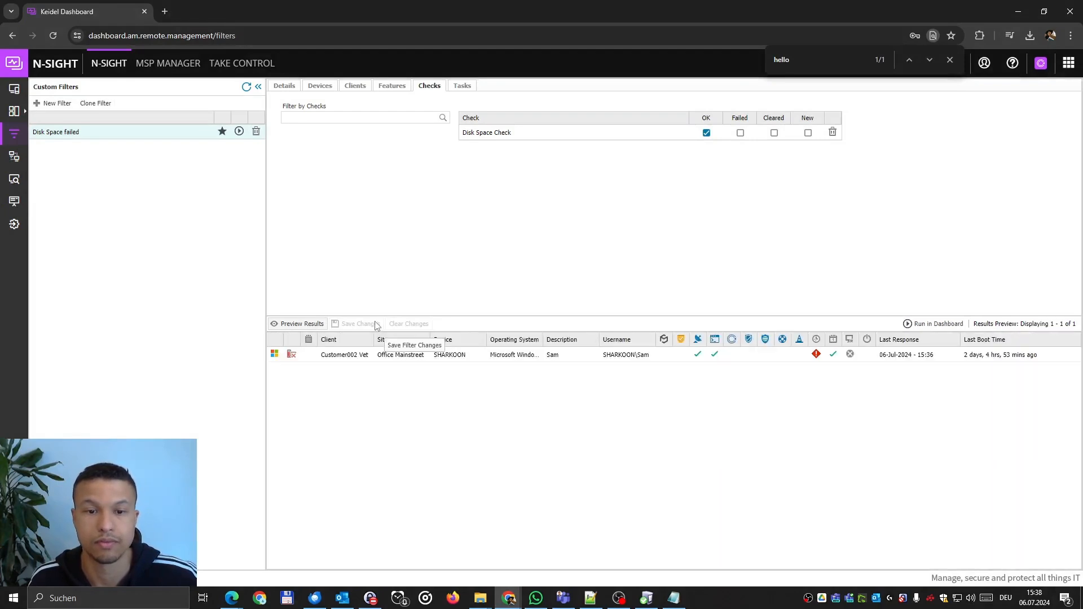
Select SHARKOON, set the condition back to Failed only, and save the filter.
{"action": "left_click", "coordinate": [407, 354]}
{"action": "left_click", "coordinate": [740, 133]}
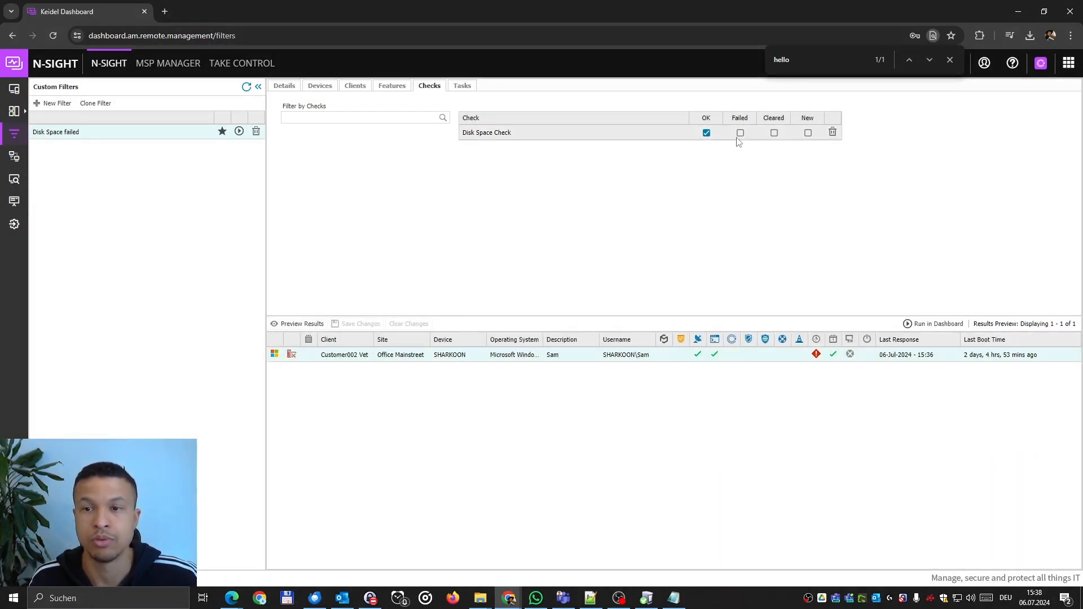
{"action": "left_click", "coordinate": [706, 132]}
{"action": "left_click", "coordinate": [357, 325]}
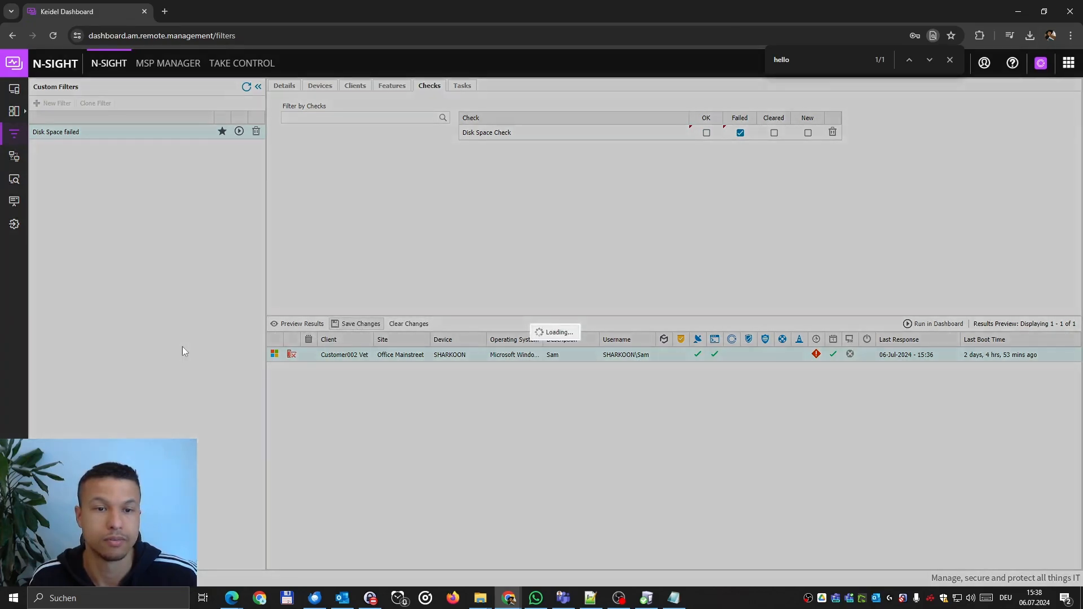
Filter SHARKOON's dashboard list by 'Disk Space failed', then switch back to All Workstations.
{"action": "left_click", "coordinate": [13, 90]}
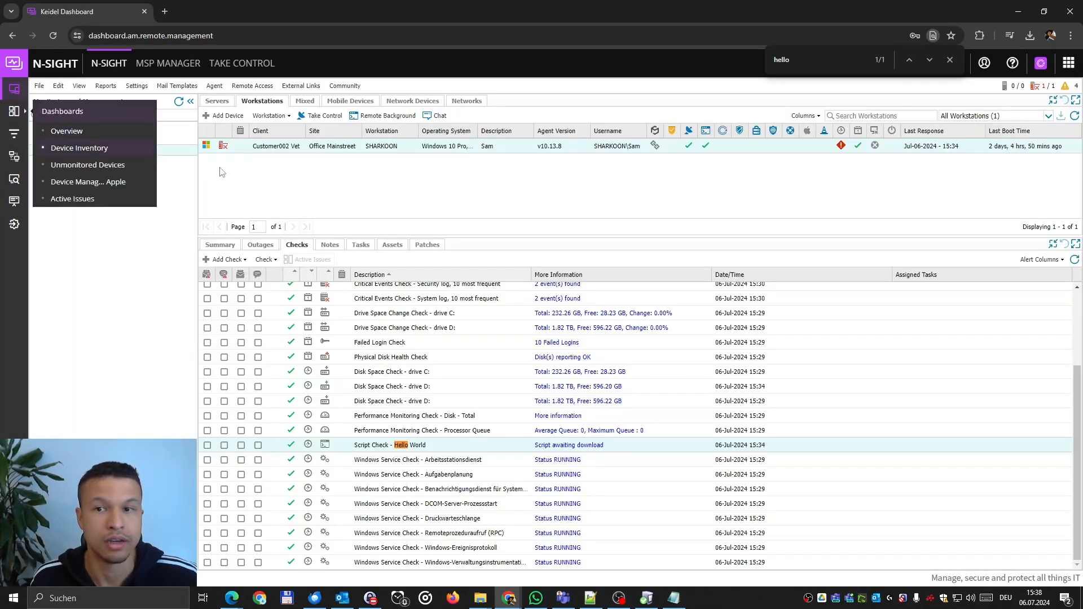
{"action": "left_click", "coordinate": [979, 116]}
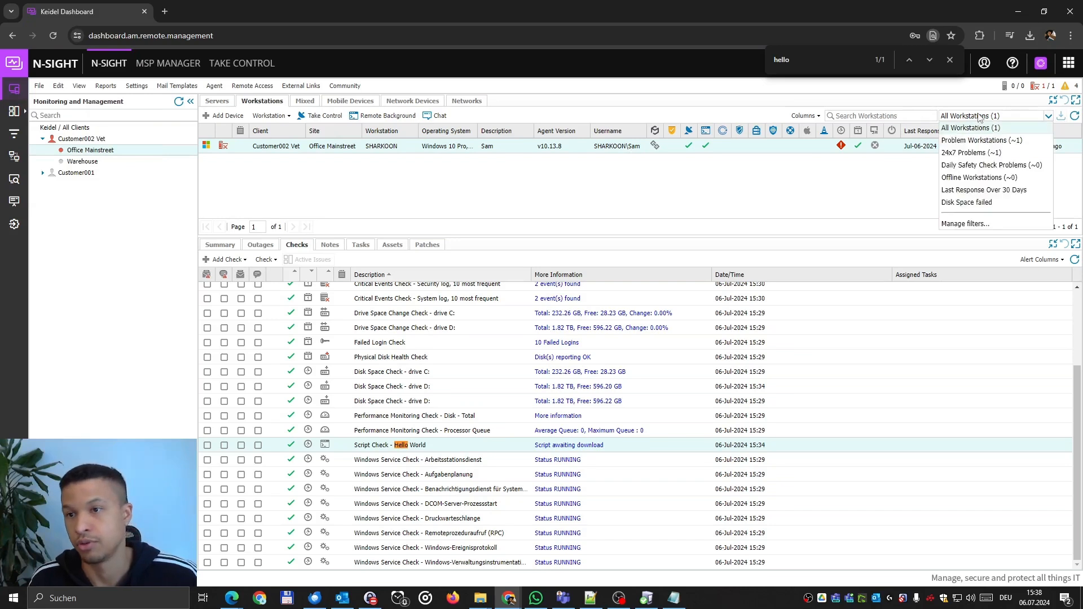
{"action": "left_click", "coordinate": [986, 203]}
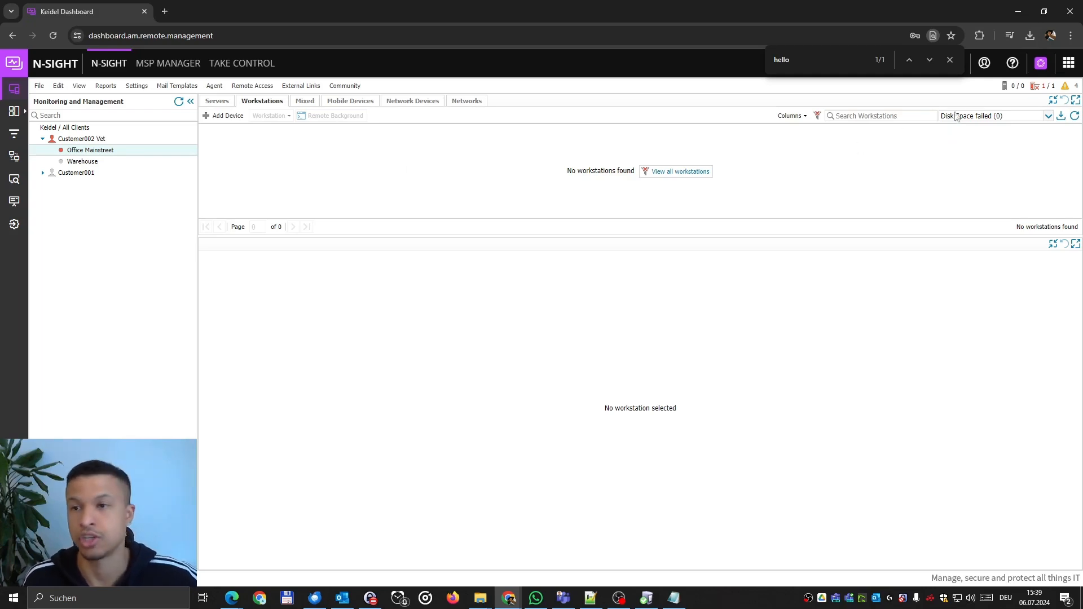
{"action": "left_click", "coordinate": [978, 116]}
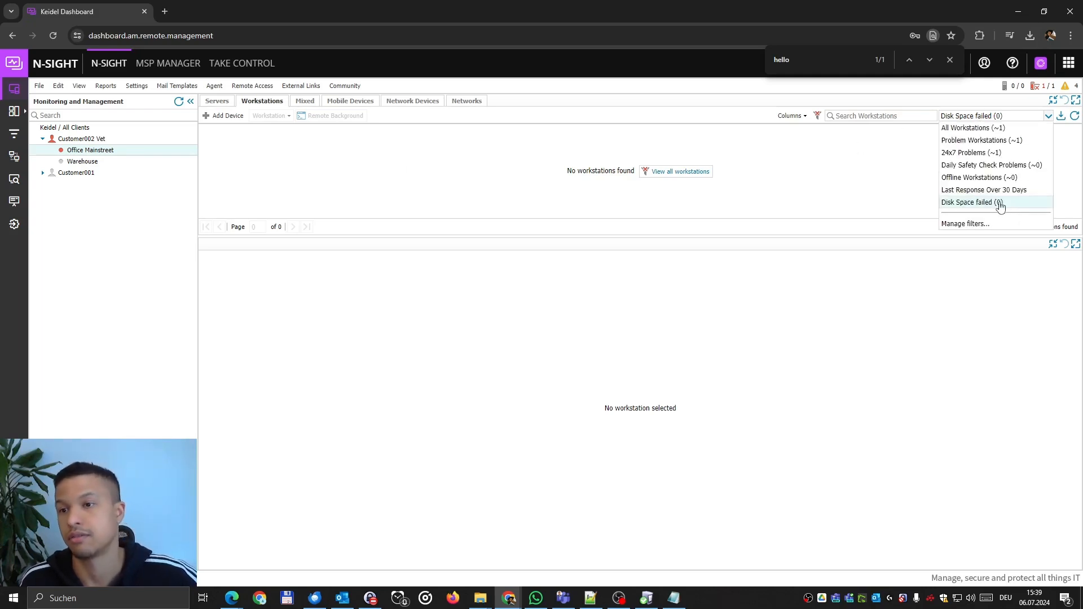
{"action": "left_click", "coordinate": [973, 128]}
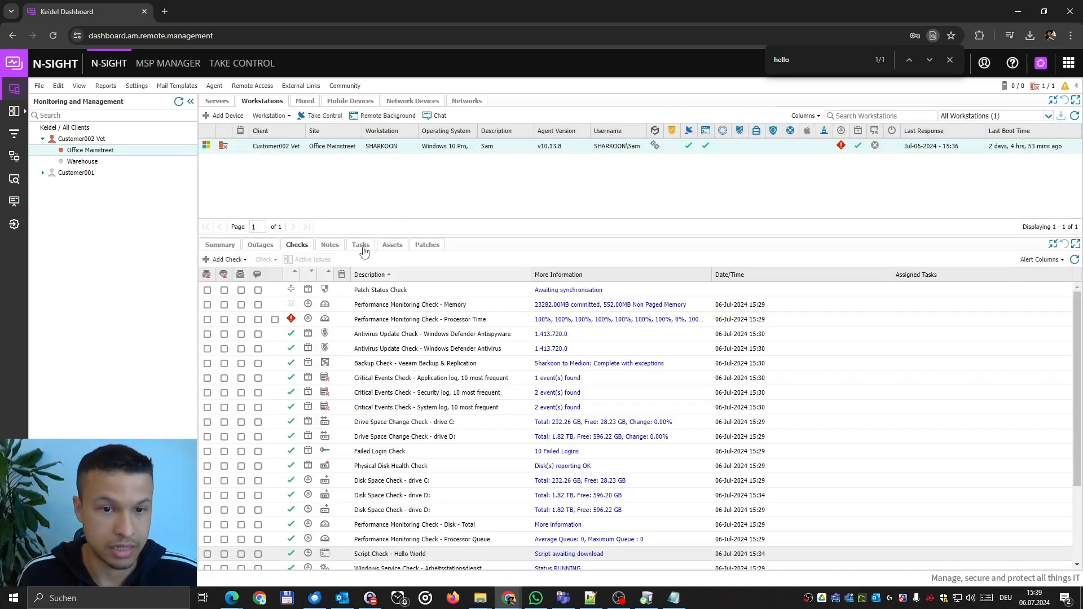
Add a Clean Temp Files automated task for SHARKOON, found by searching 'temp'.
{"action": "left_click", "coordinate": [361, 244]}
{"action": "left_click", "coordinate": [218, 260]}
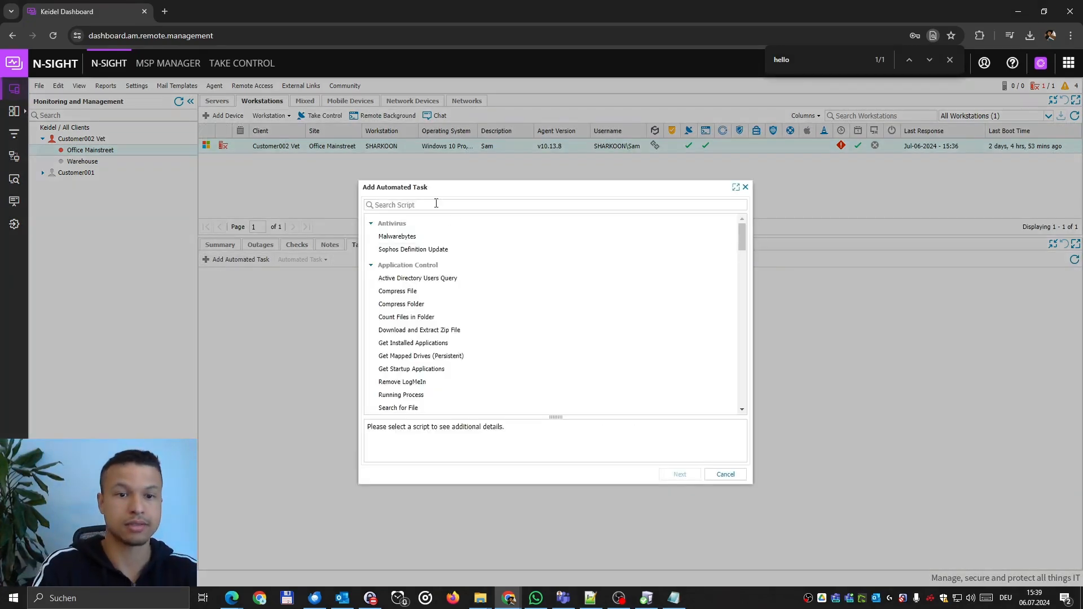
{"action": "type", "text": "temp"}
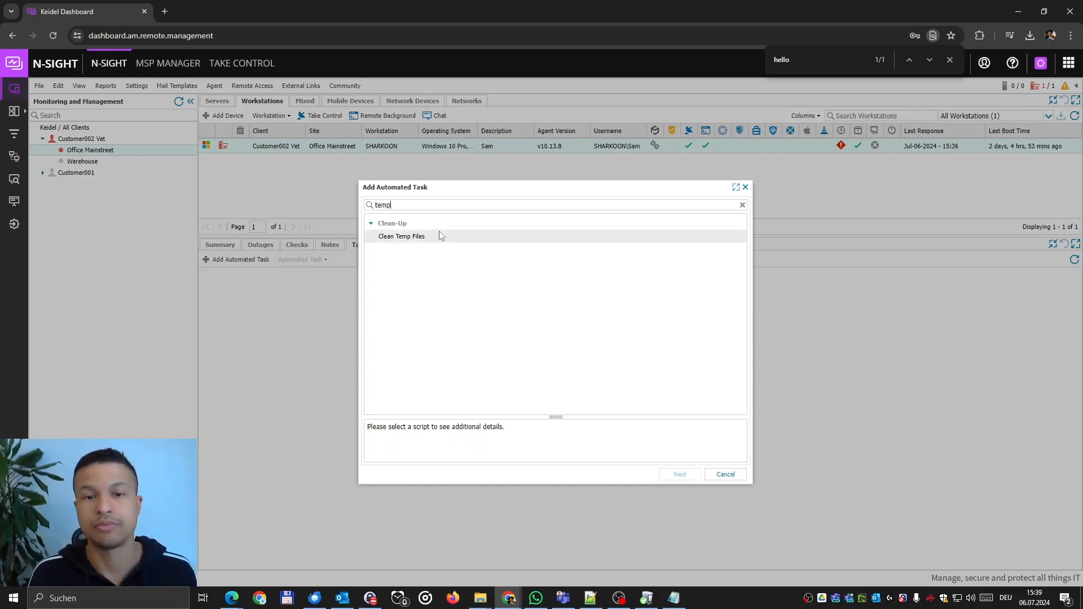
{"action": "left_click", "coordinate": [441, 235]}
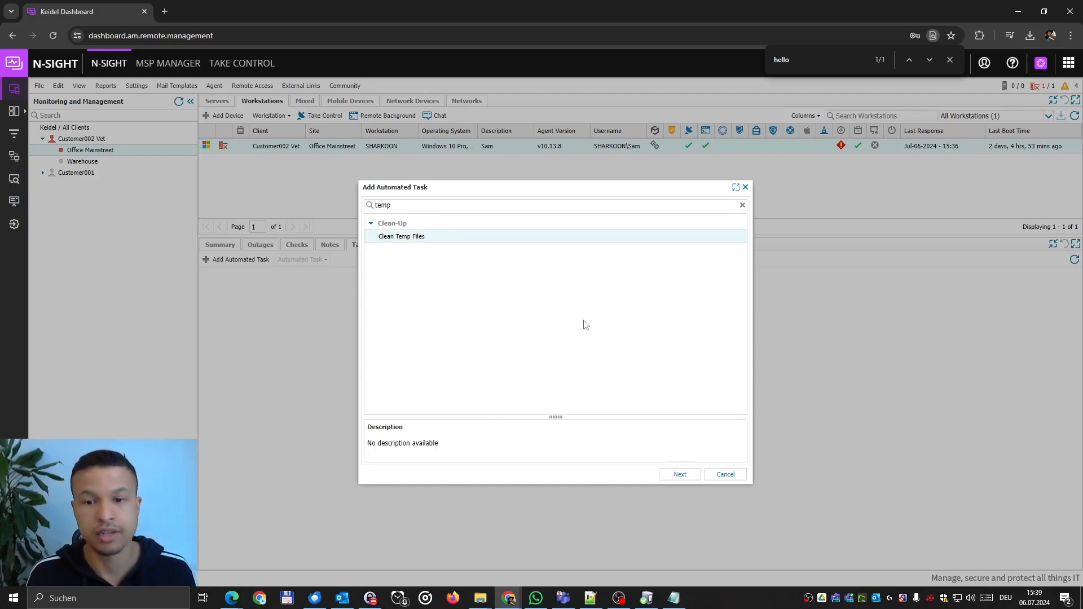
{"action": "left_click", "coordinate": [679, 474]}
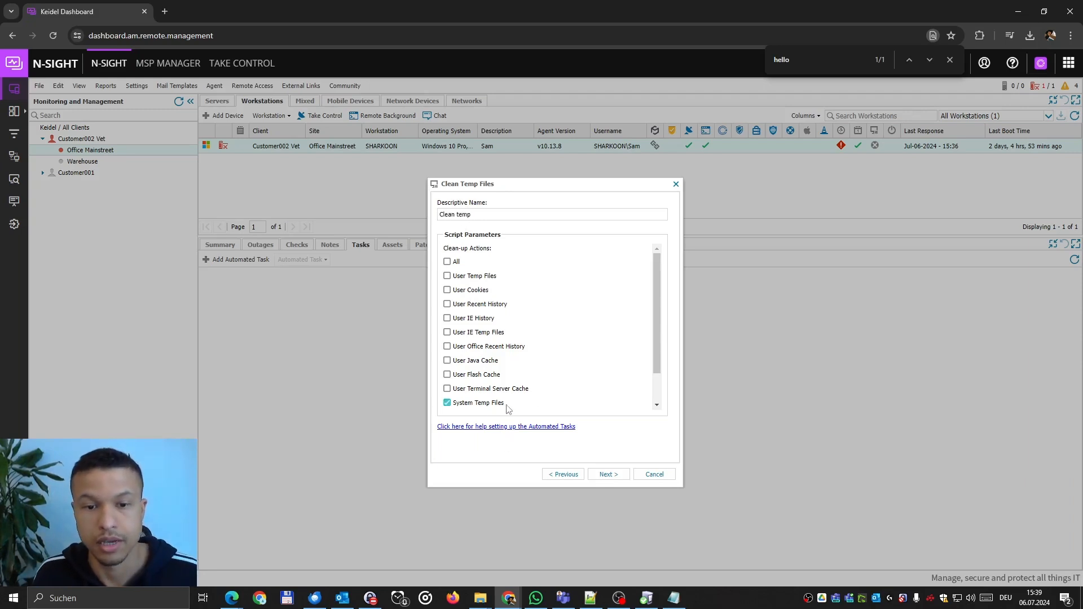
{"action": "scroll", "coordinate": [506, 409], "scroll_direction": "down", "scroll_amount": 1}
{"action": "scroll", "coordinate": [518, 389], "scroll_direction": "up", "scroll_amount": 2}
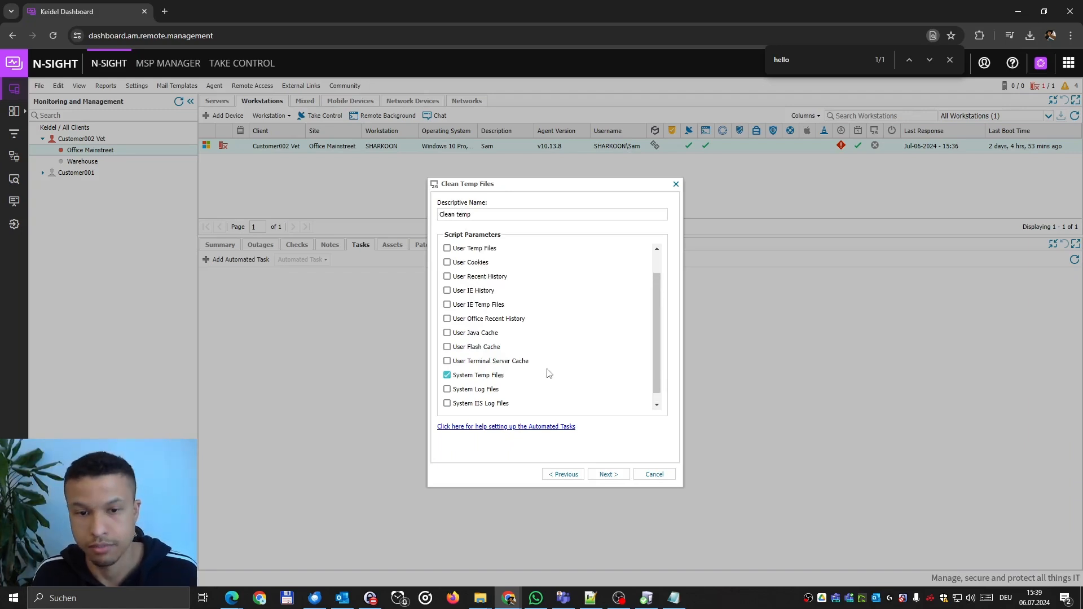
{"action": "left_click", "coordinate": [608, 474]}
Clear Monday, Tuesday, Wednesday and Thursday from the task's weekly run days.
{"action": "left_click", "coordinate": [448, 273]}
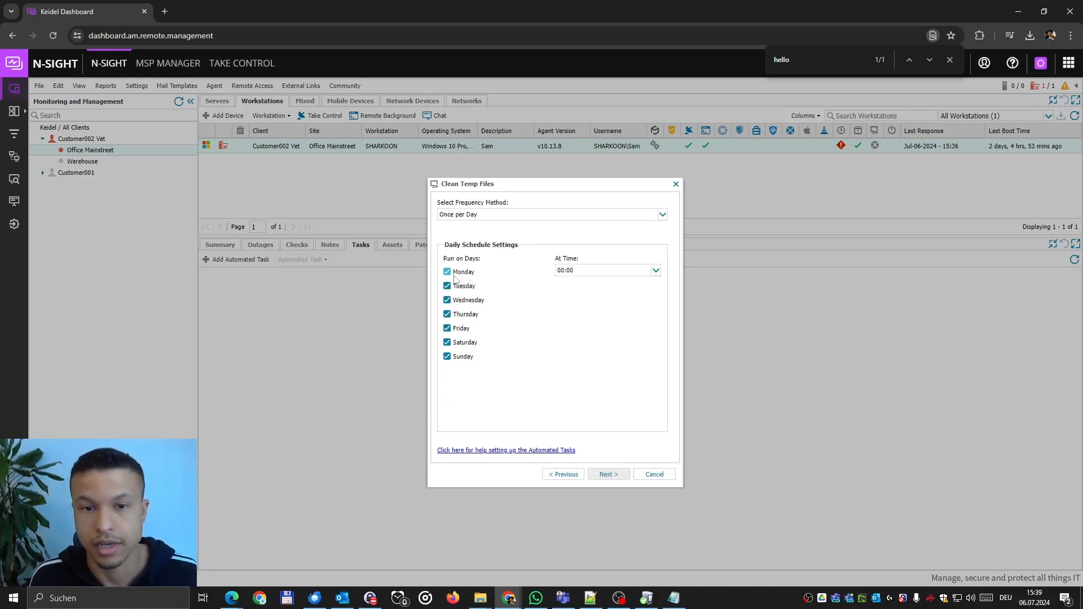
{"action": "left_click", "coordinate": [448, 286]}
{"action": "left_click", "coordinate": [448, 314]}
{"action": "left_click", "coordinate": [458, 301]}
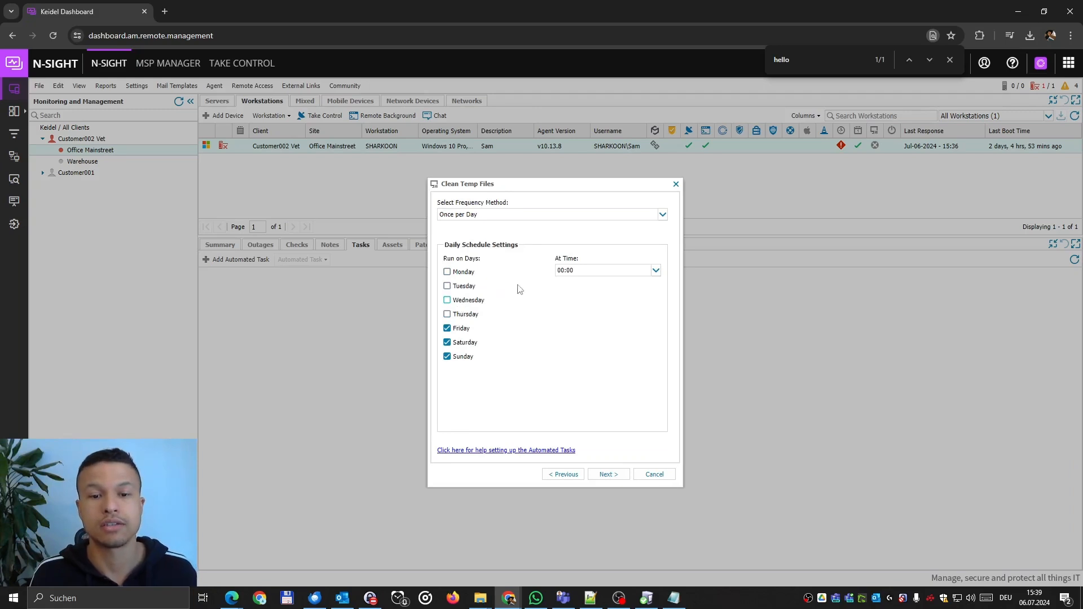
{"action": "left_click", "coordinate": [655, 271]}
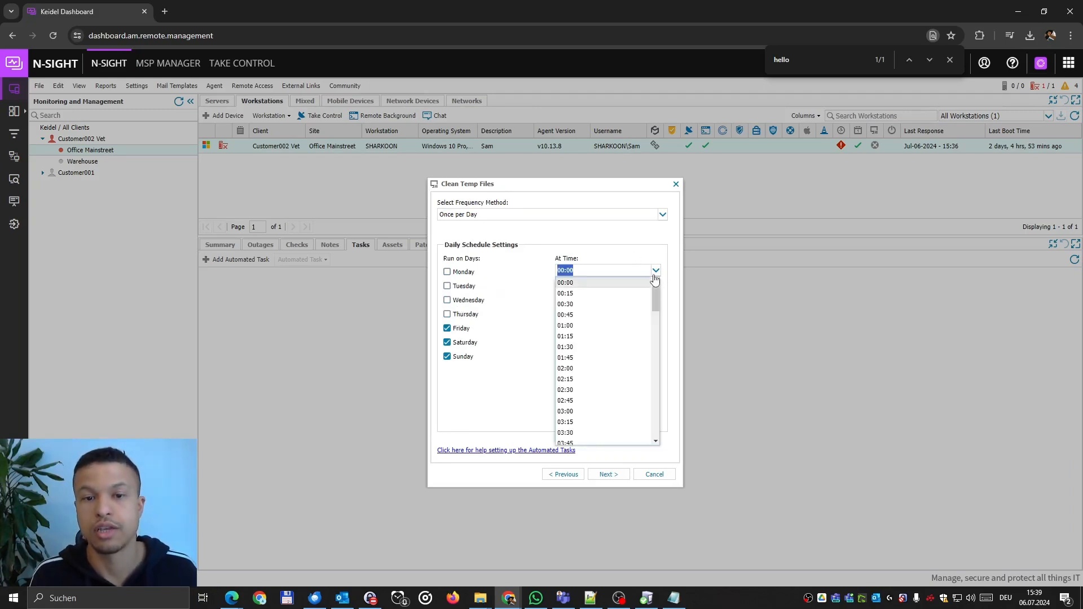
Schedule the task to run On Check Failure of the Disk Space Check for drive C:\.
{"action": "left_click", "coordinate": [661, 217]}
{"action": "left_click", "coordinate": [608, 248]}
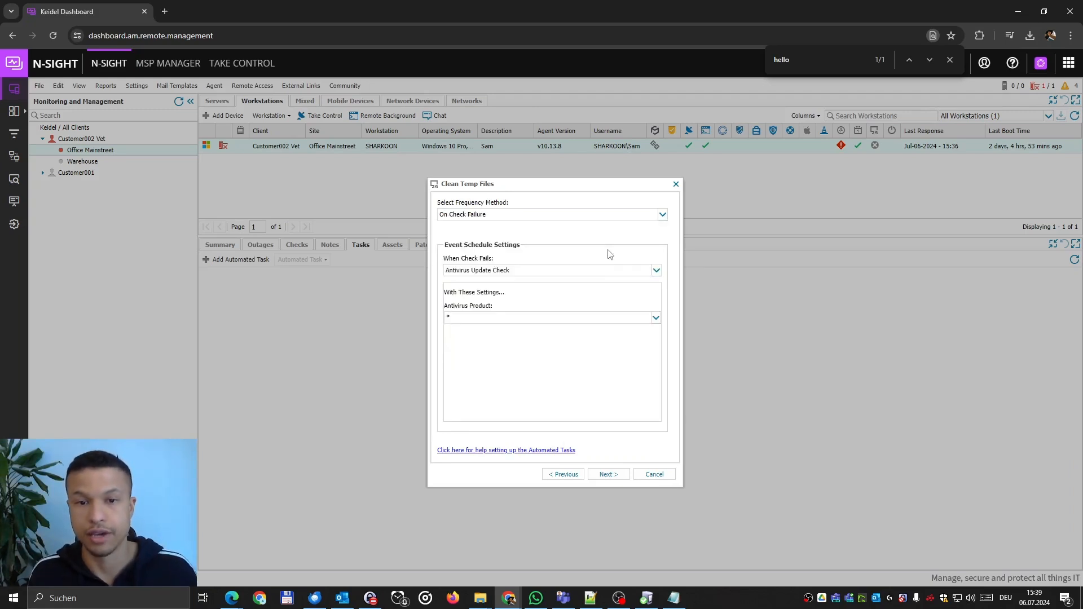
{"action": "left_click", "coordinate": [537, 271]}
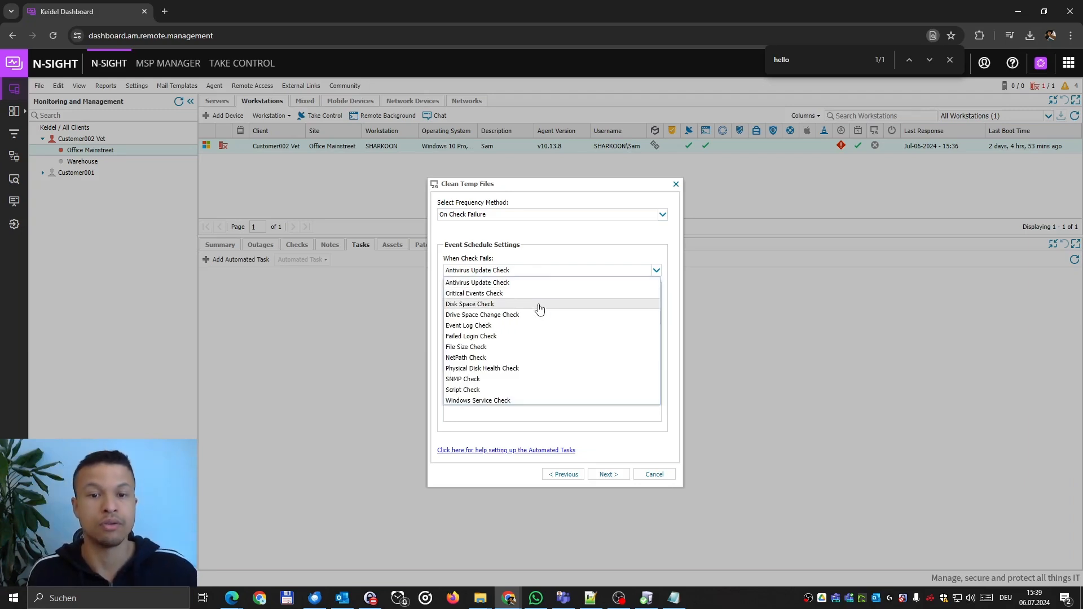
{"action": "left_click", "coordinate": [539, 305]}
{"action": "left_click", "coordinate": [539, 320]}
{"action": "left_click", "coordinate": [571, 340]}
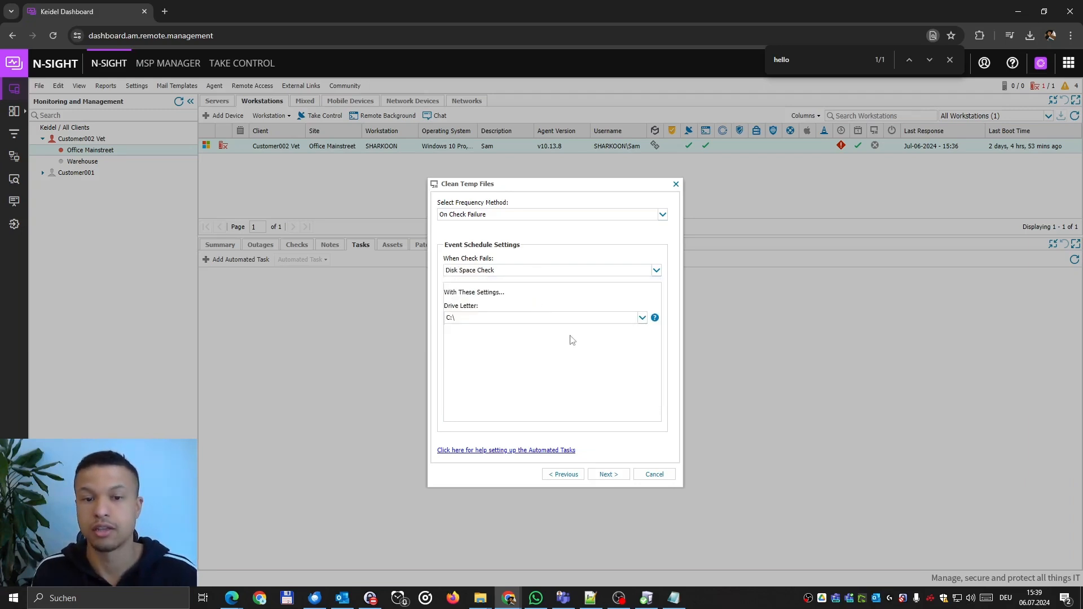
{"action": "left_click", "coordinate": [625, 474]}
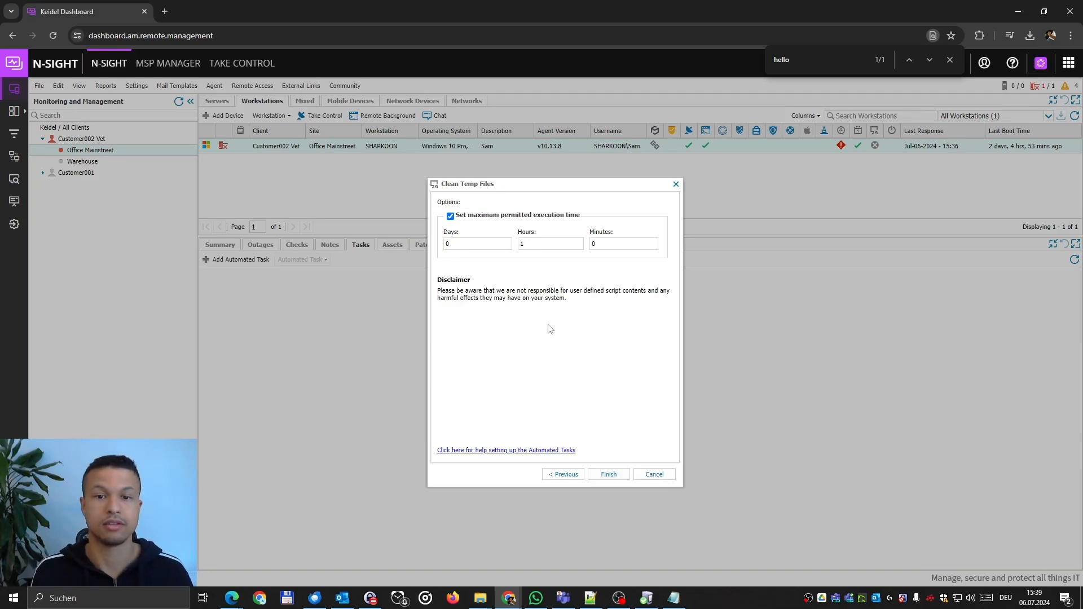
Save the Clean temp task and review the drive C: disk space check's outage history.
{"action": "left_click", "coordinate": [607, 475]}
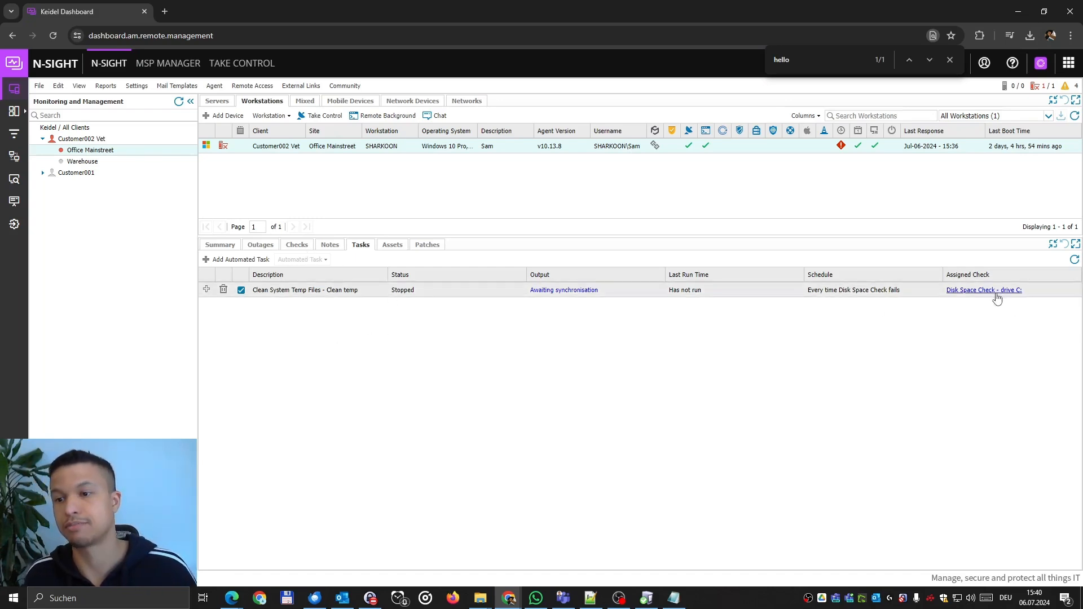
{"action": "left_click", "coordinate": [297, 245]}
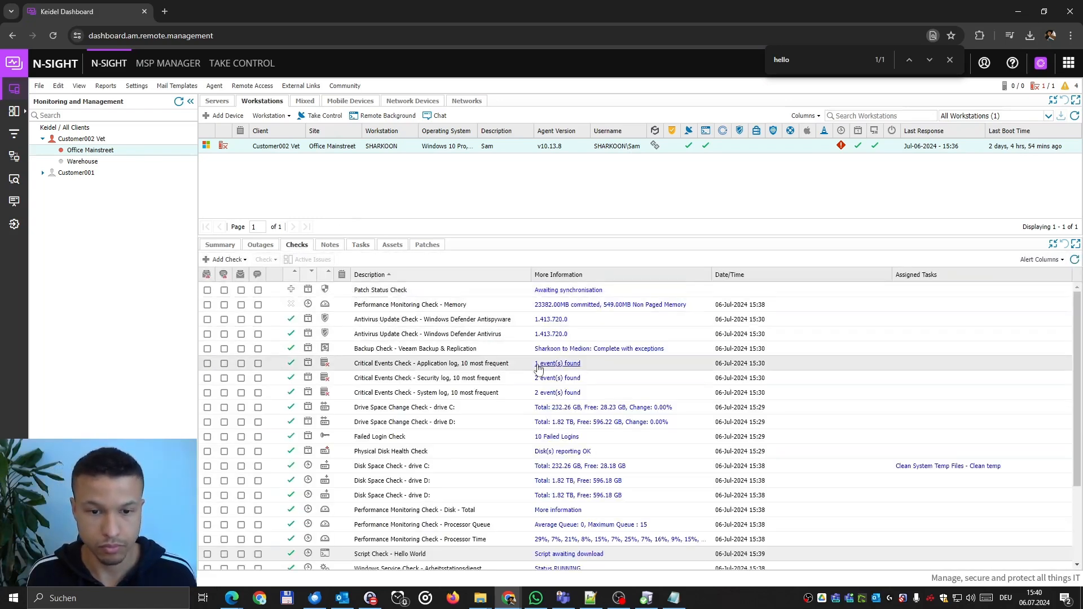
{"action": "scroll", "coordinate": [554, 379], "scroll_direction": "down", "scroll_amount": 1}
{"action": "left_click", "coordinate": [574, 410]}
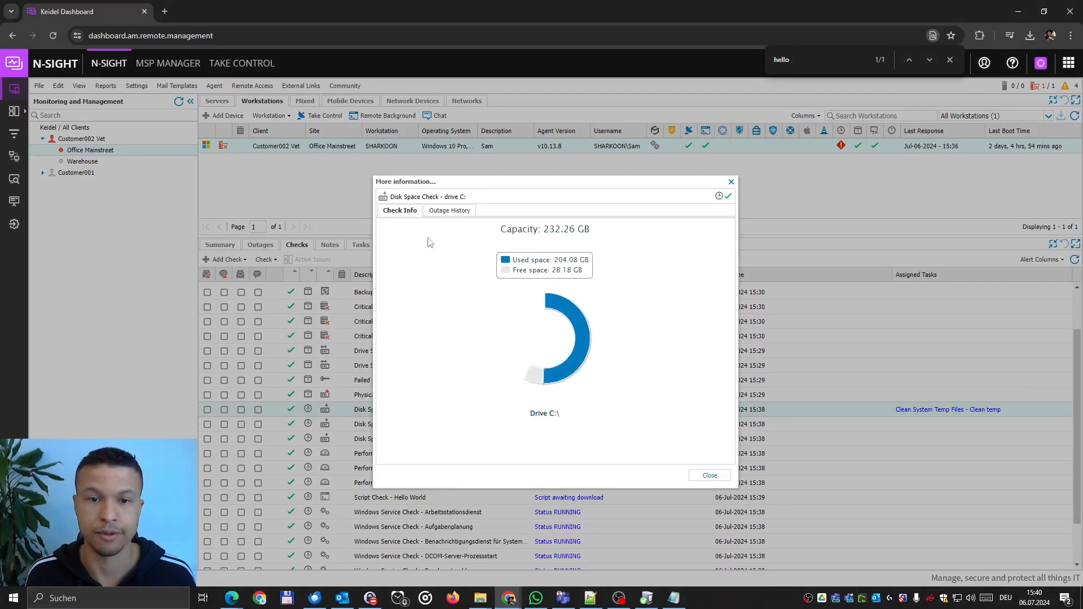
{"action": "left_click", "coordinate": [447, 211]}
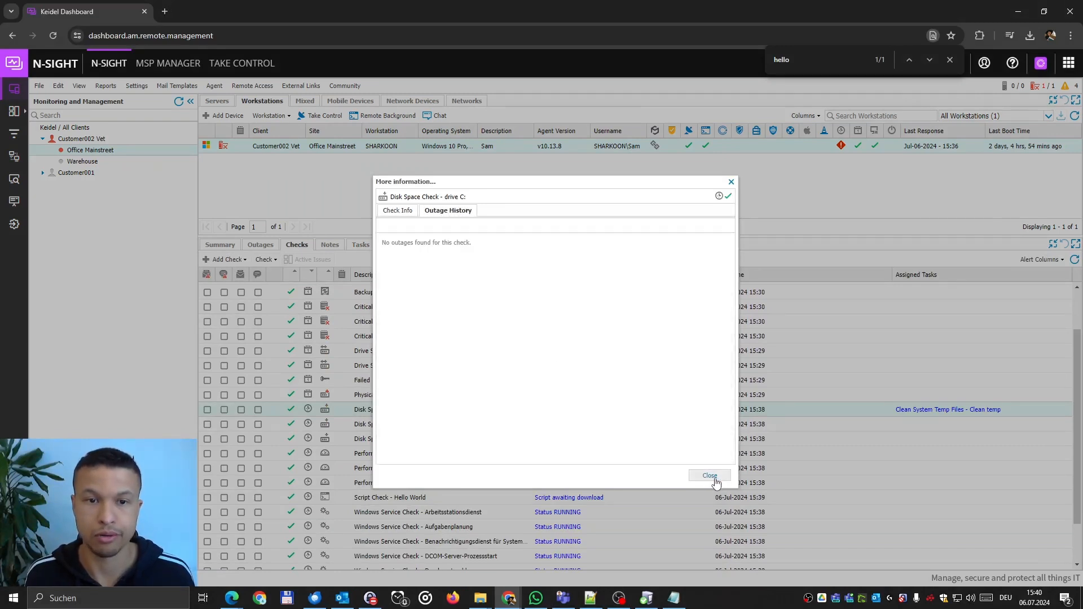
{"action": "left_click", "coordinate": [709, 476]}
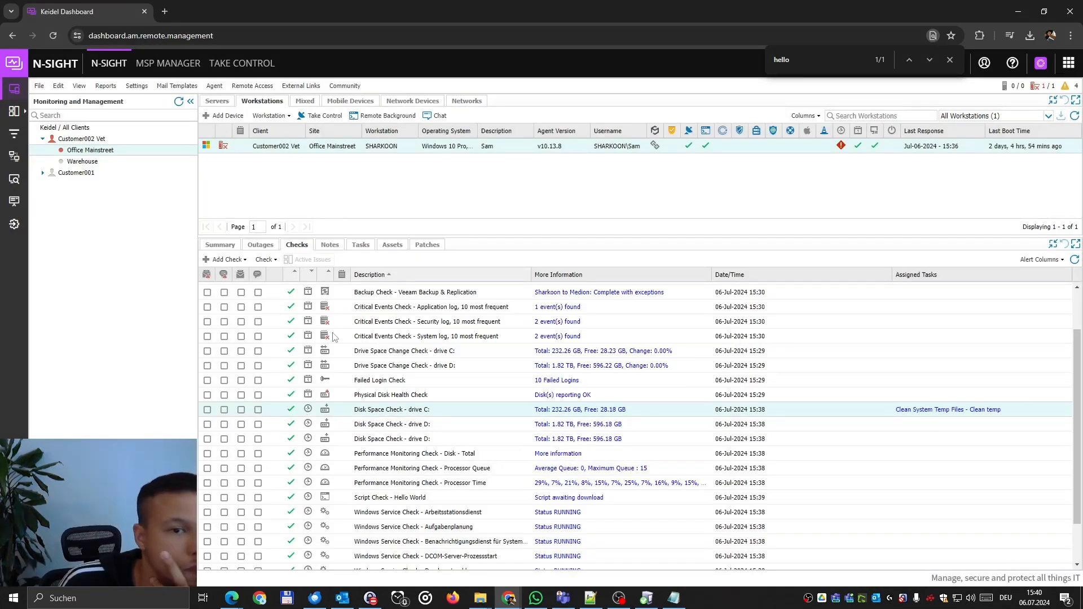
Open SHARKOON's workstation settings and pick a different Managed Antivirus option.
{"action": "double_click", "coordinate": [398, 146]}
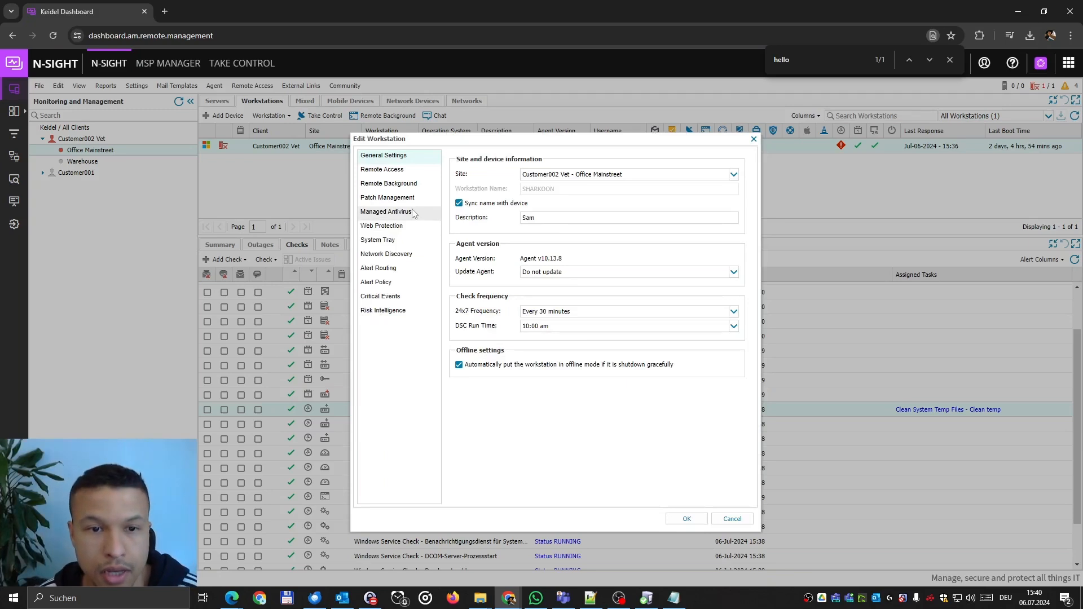
{"action": "left_click", "coordinate": [396, 212]}
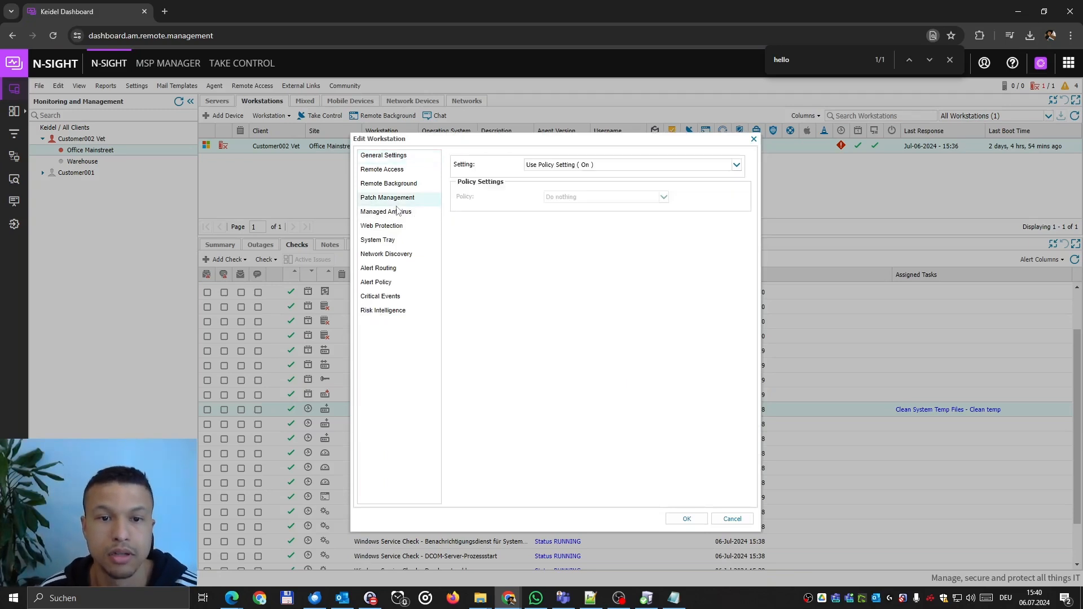
{"action": "left_click", "coordinate": [376, 229]}
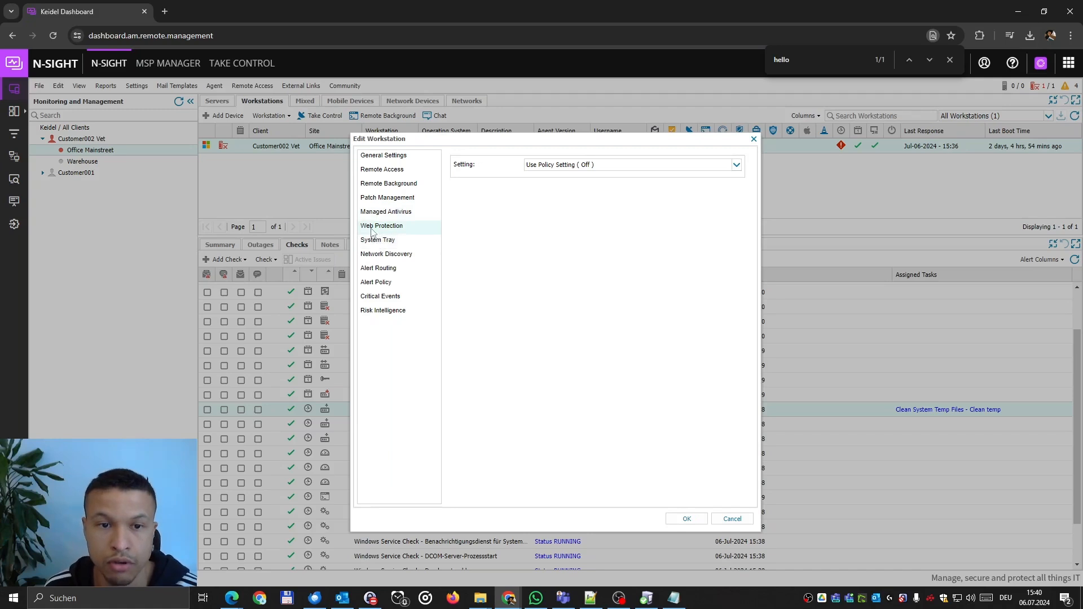
{"action": "left_click", "coordinate": [385, 214]}
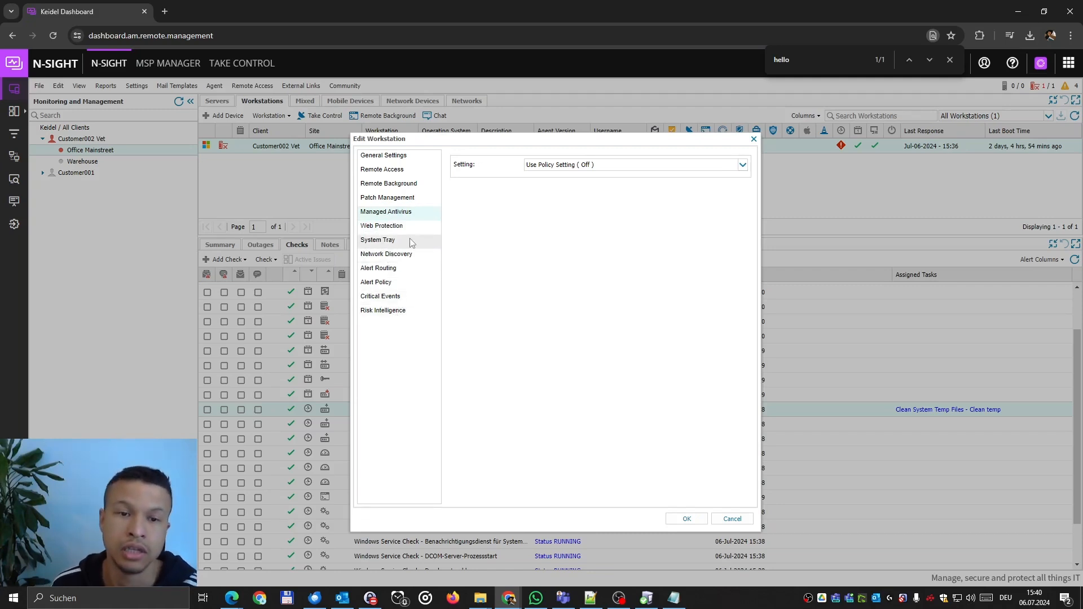
{"action": "left_click", "coordinate": [559, 165]}
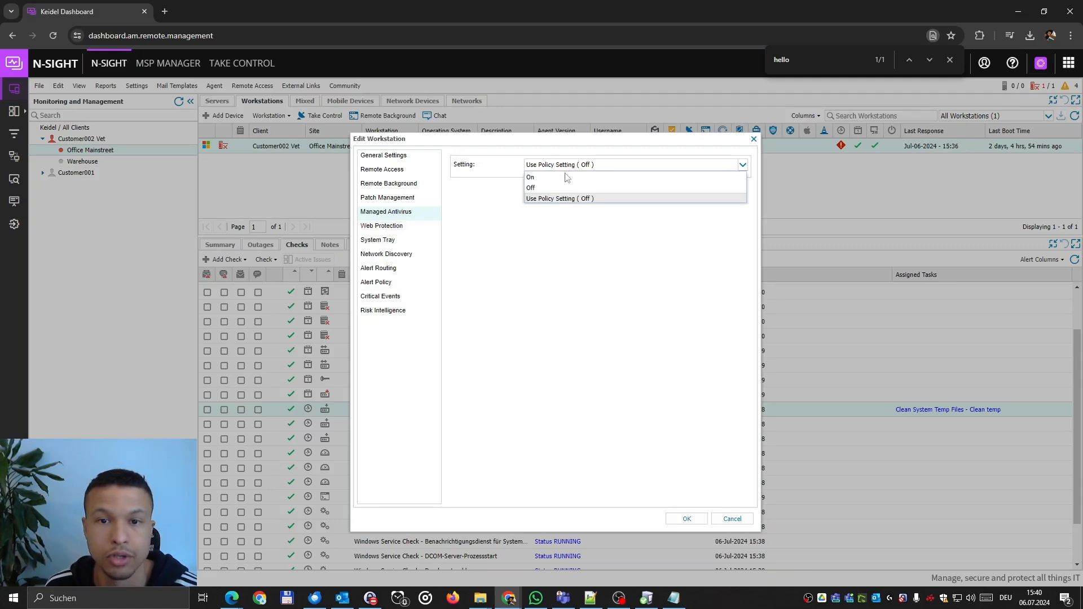
{"action": "left_click", "coordinate": [545, 189]}
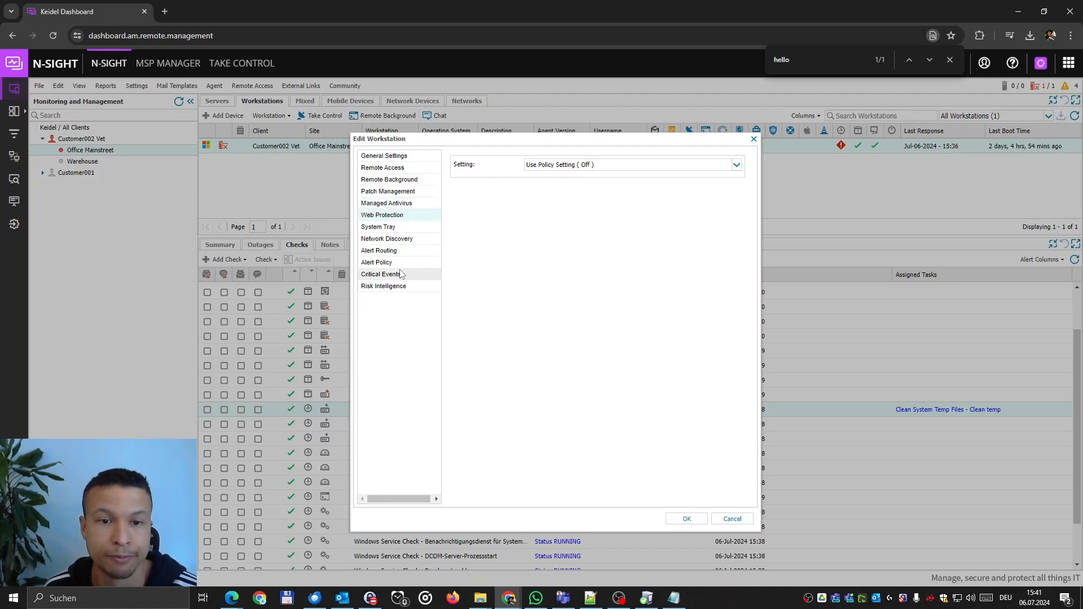
Set SNMP Check alerts to 'Only after 3 consecutive failures' and close the settings.
{"action": "left_click", "coordinate": [390, 264]}
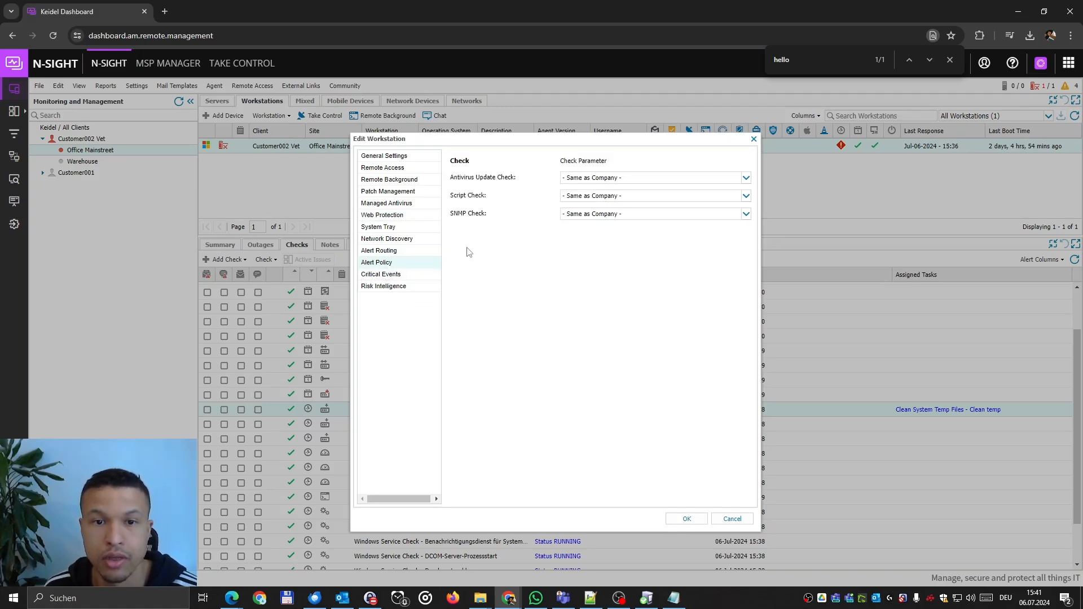
{"action": "left_click", "coordinate": [592, 217]}
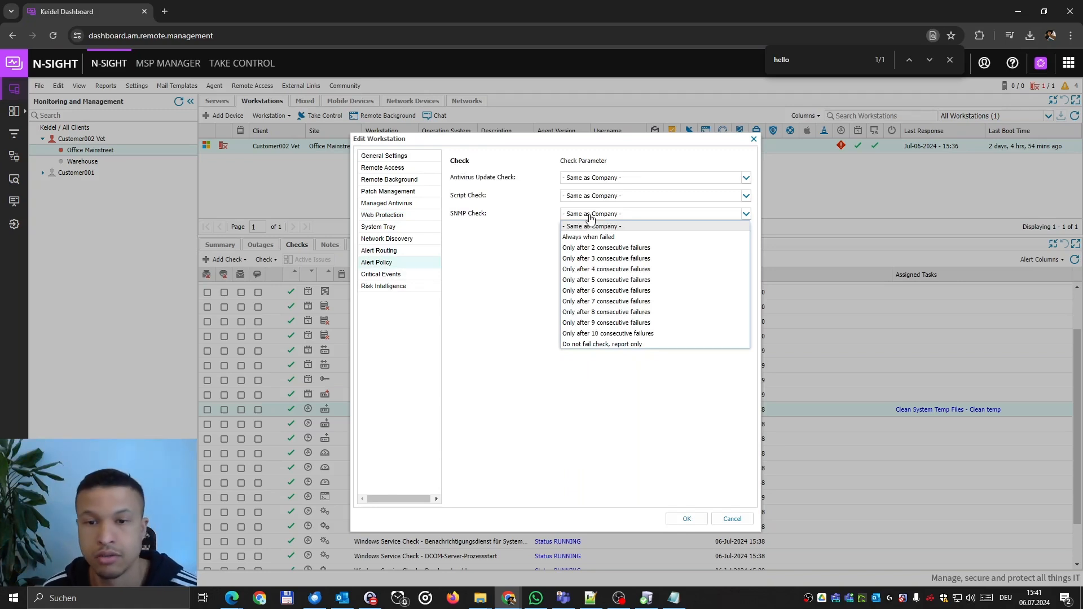
{"action": "left_click", "coordinate": [612, 258]}
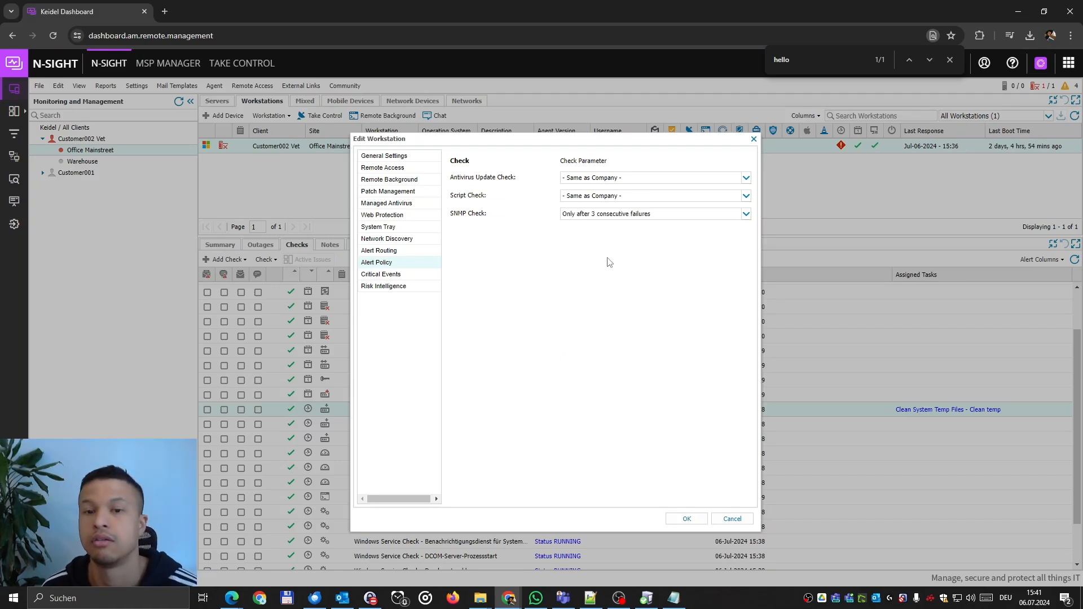
{"action": "left_click", "coordinate": [732, 519]}
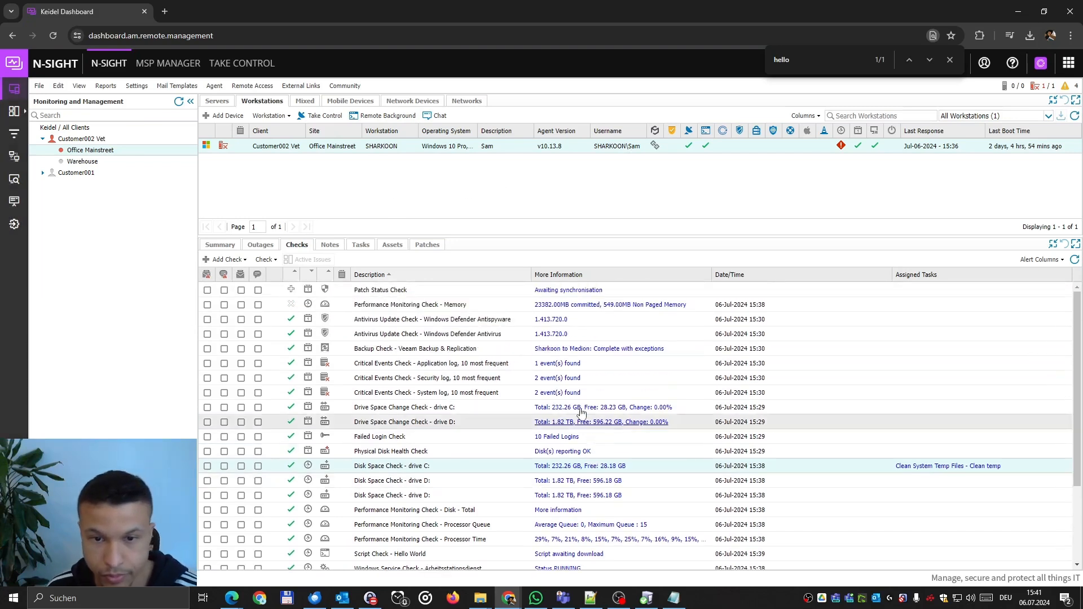
Start a Remote Background session on SHARKOON, entering the account password.
{"action": "left_click", "coordinate": [426, 246]}
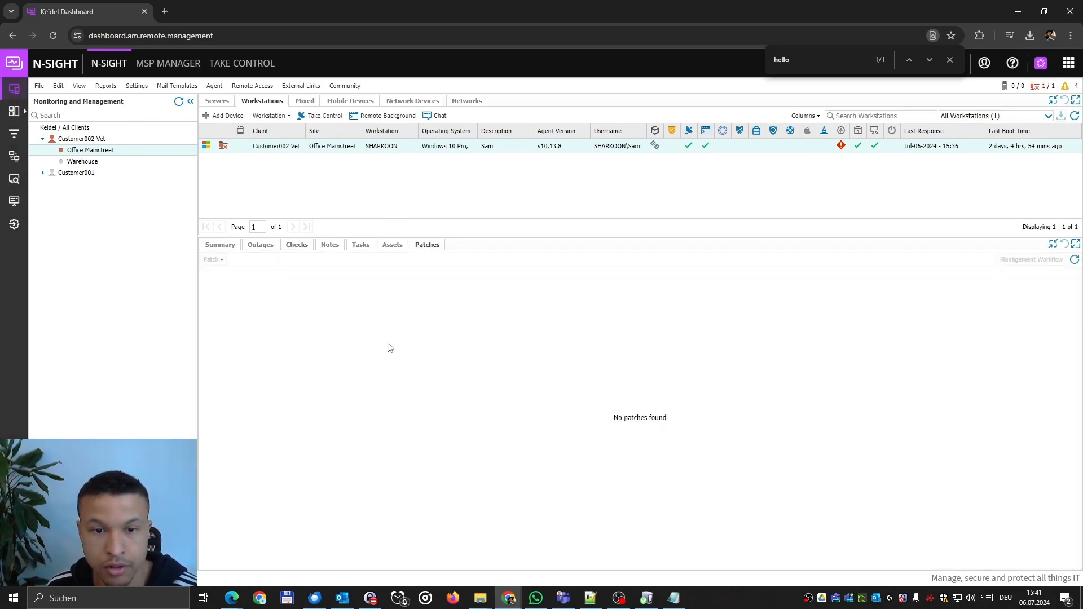
{"action": "left_click", "coordinate": [297, 246]}
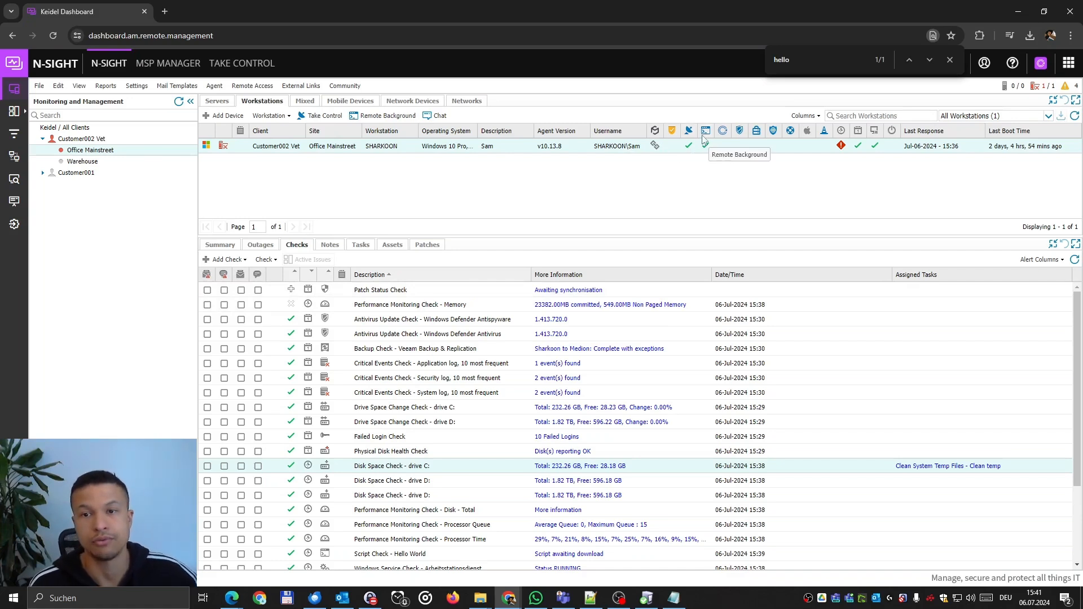
{"action": "right_click", "coordinate": [398, 147]}
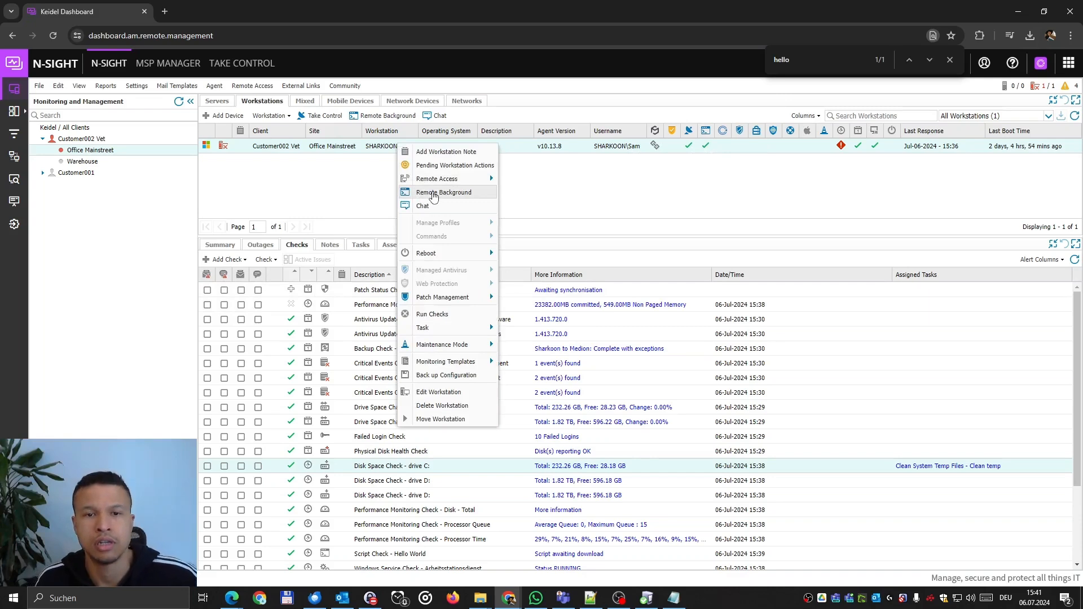
{"action": "mouse_move", "coordinate": [471, 184]}
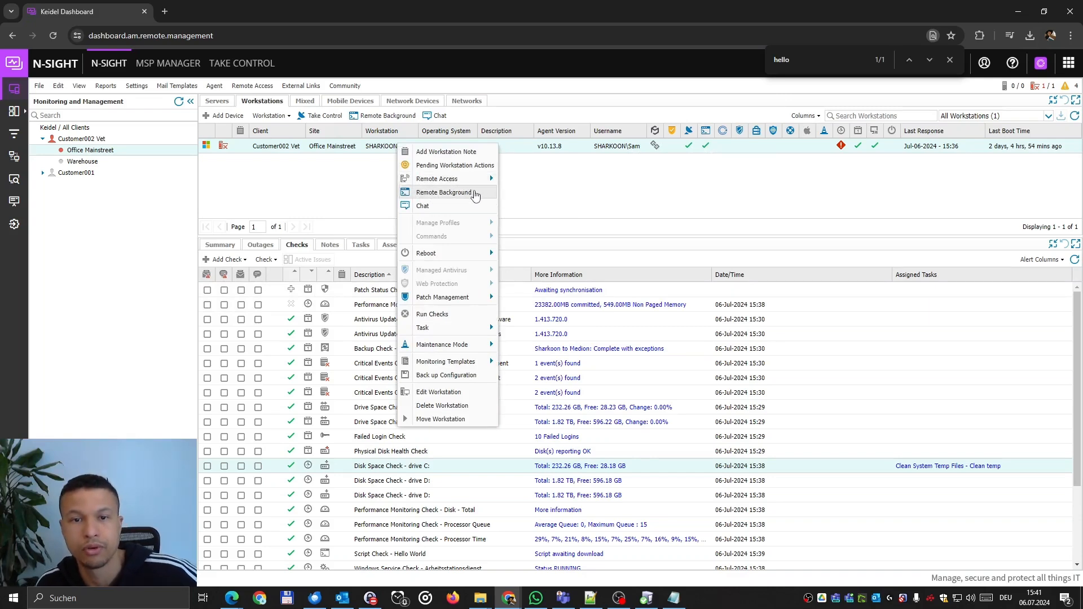
{"action": "left_click", "coordinate": [475, 193]}
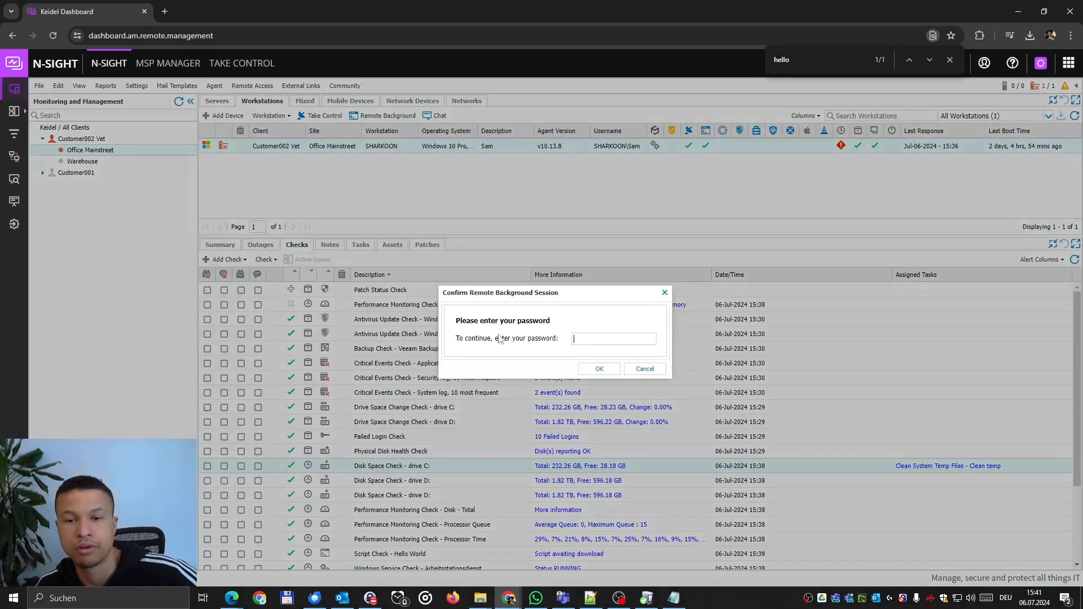
{"action": "key", "text": "ctrl+v"}
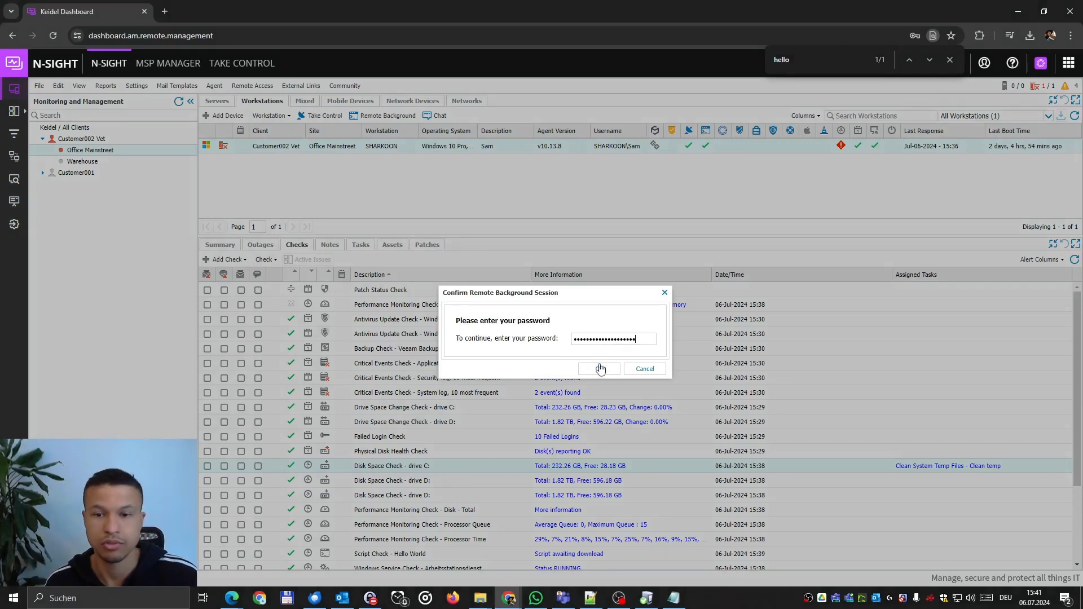
{"action": "left_click", "coordinate": [599, 370]}
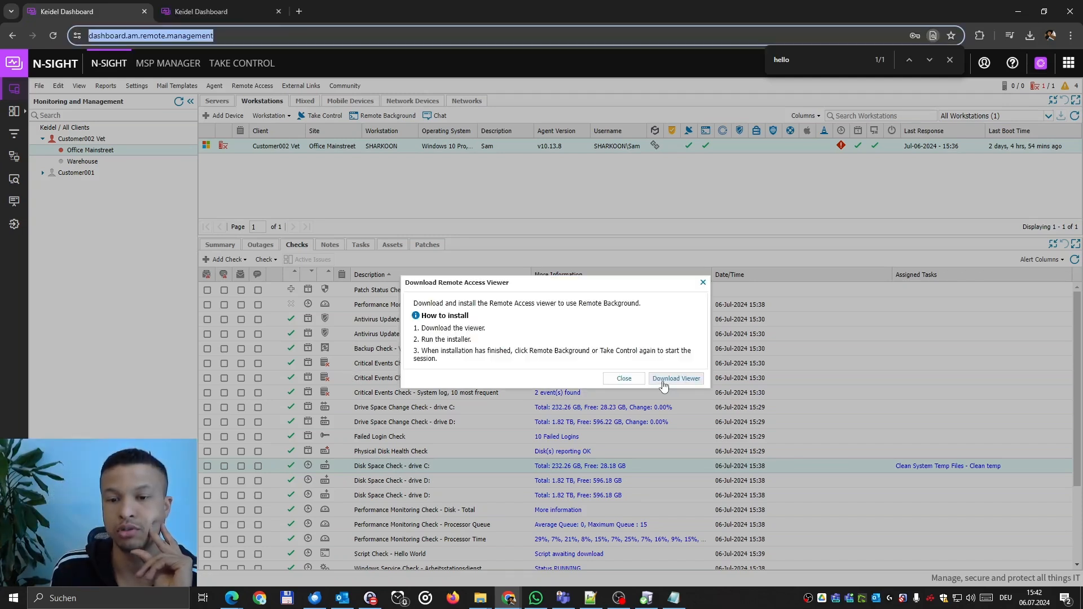
Download and install the Take Control remote access viewer, then dismiss the prompts.
{"action": "left_click", "coordinate": [664, 386]}
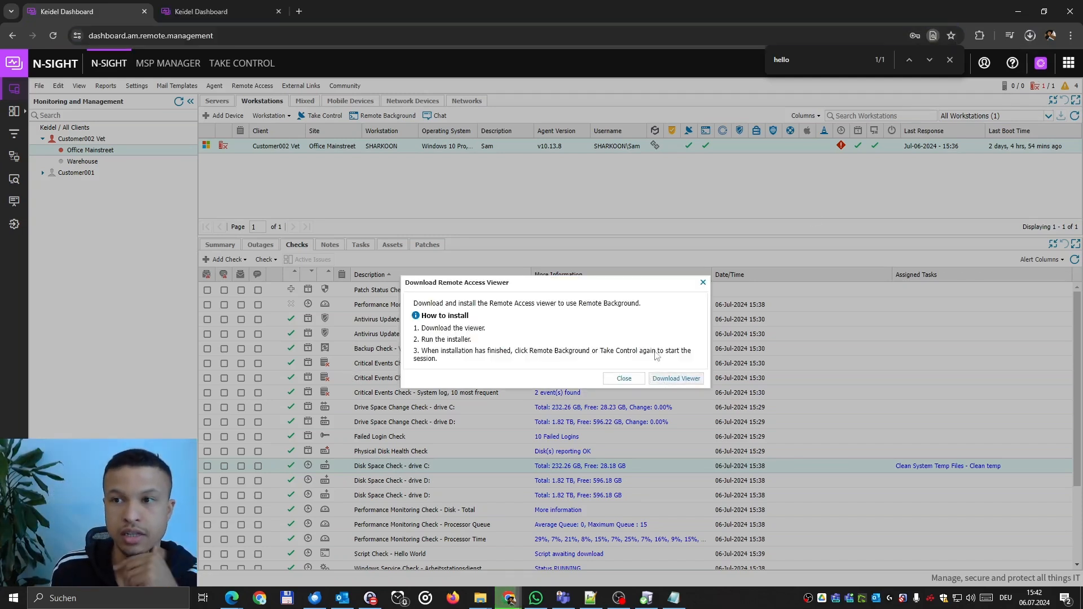
{"action": "left_click", "coordinate": [1035, 37]}
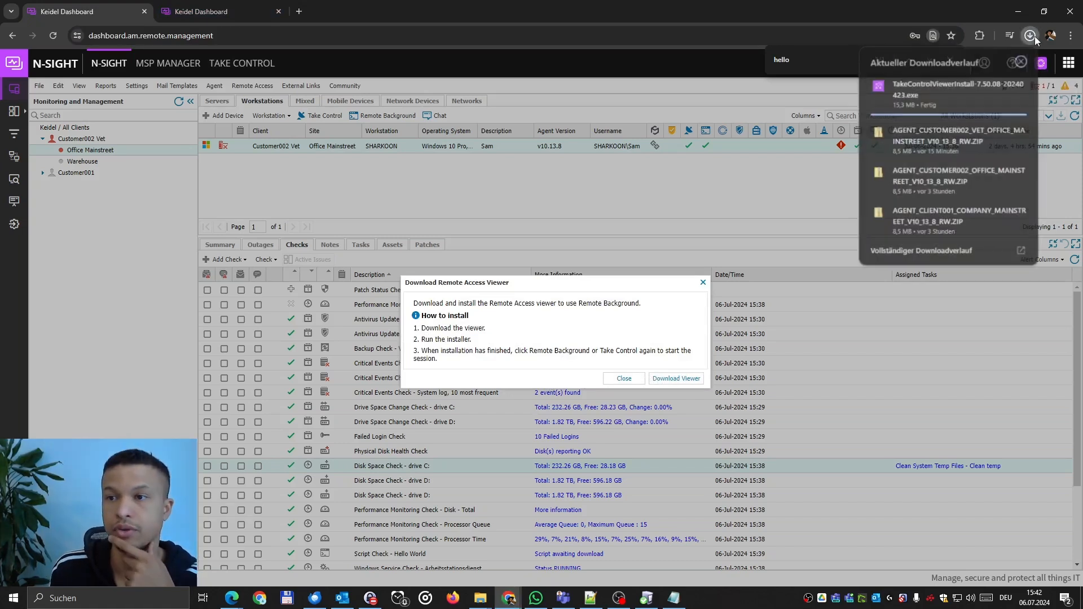
{"action": "left_click", "coordinate": [939, 90]}
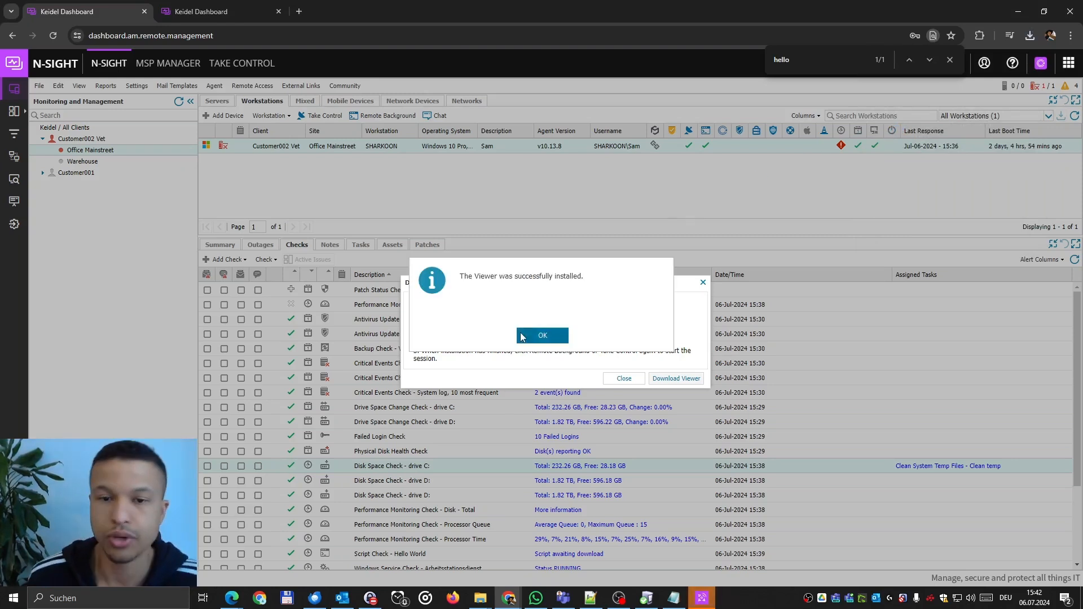
{"action": "left_click", "coordinate": [536, 339]}
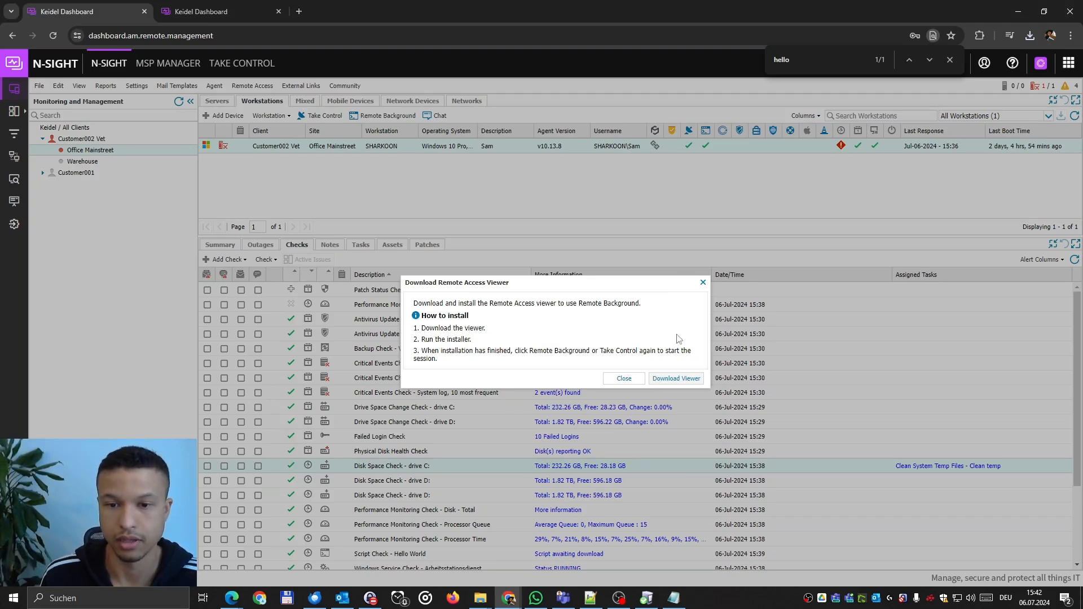
{"action": "left_click", "coordinate": [623, 378]}
Launch a Remote Background session to SHARKOON with the account password, allowing NCentralRDLdr to open.
{"action": "right_click", "coordinate": [397, 147]}
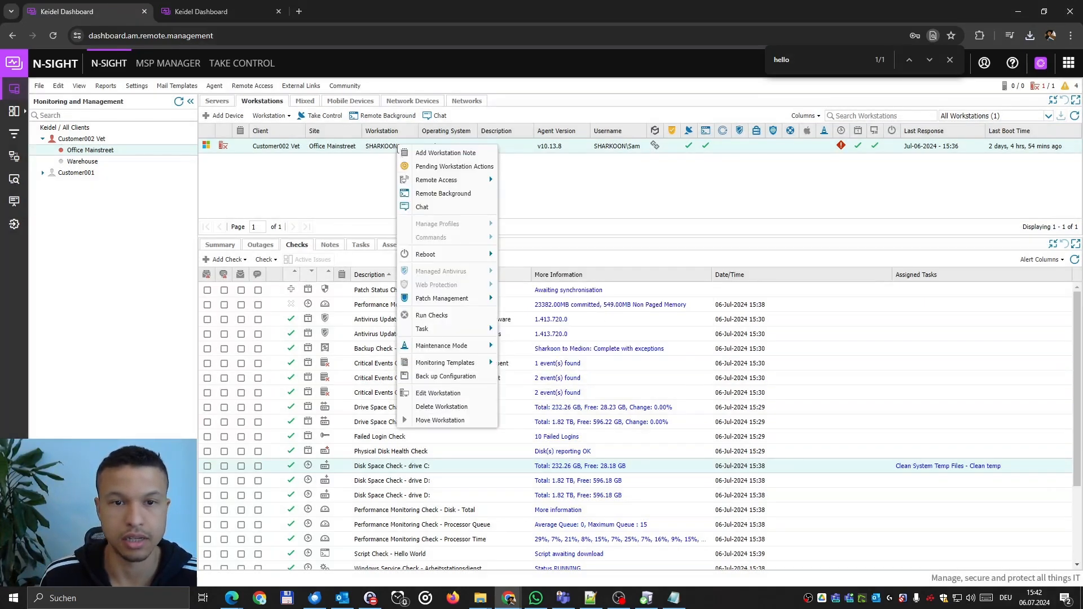
{"action": "mouse_move", "coordinate": [475, 187]}
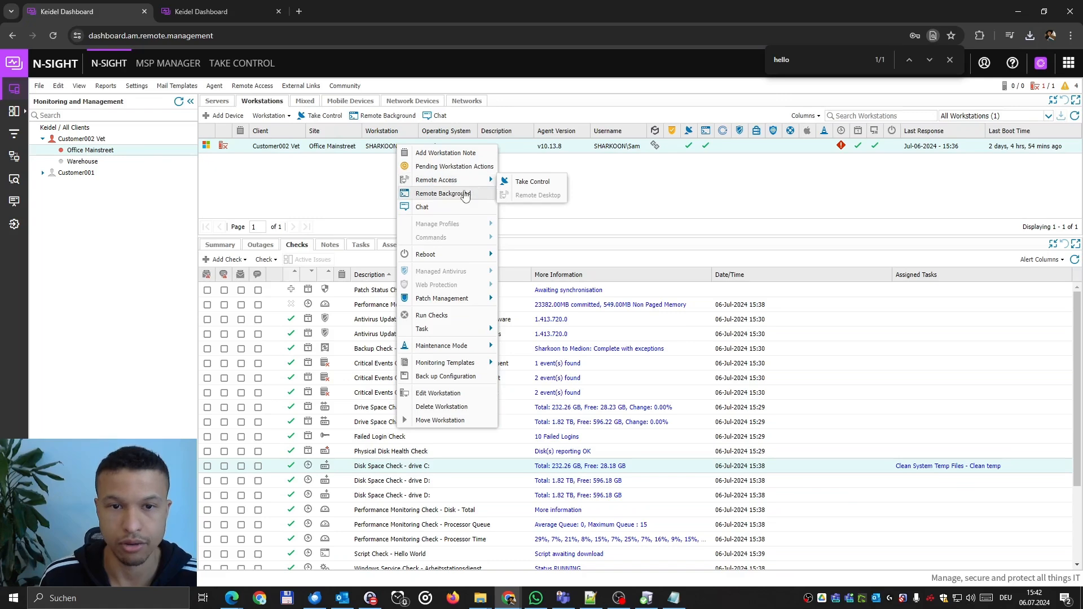
{"action": "left_click", "coordinate": [464, 194]}
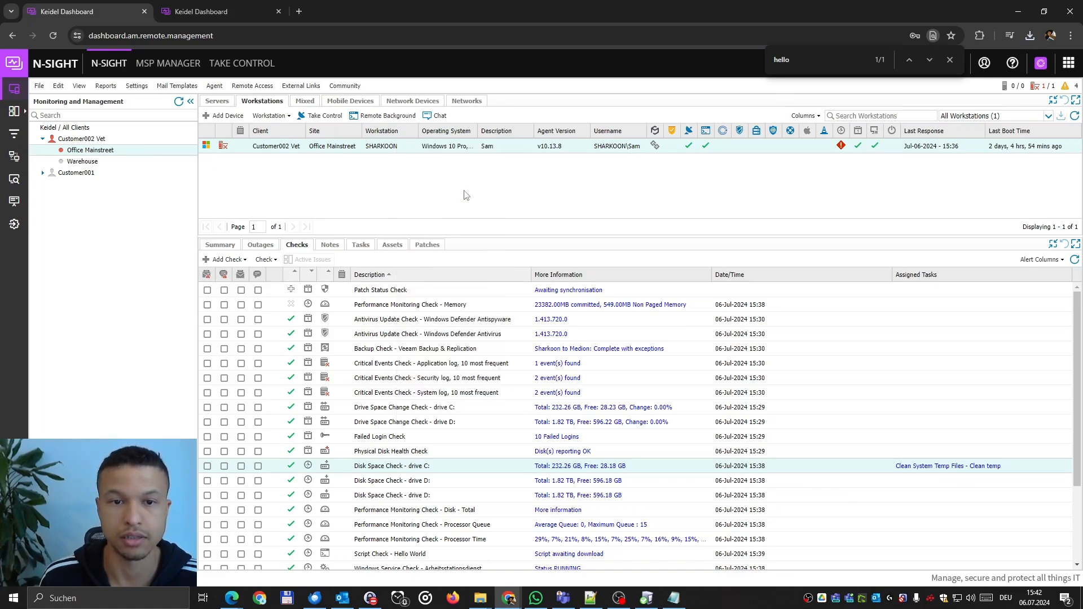
{"action": "key", "text": "ctrl+v"}
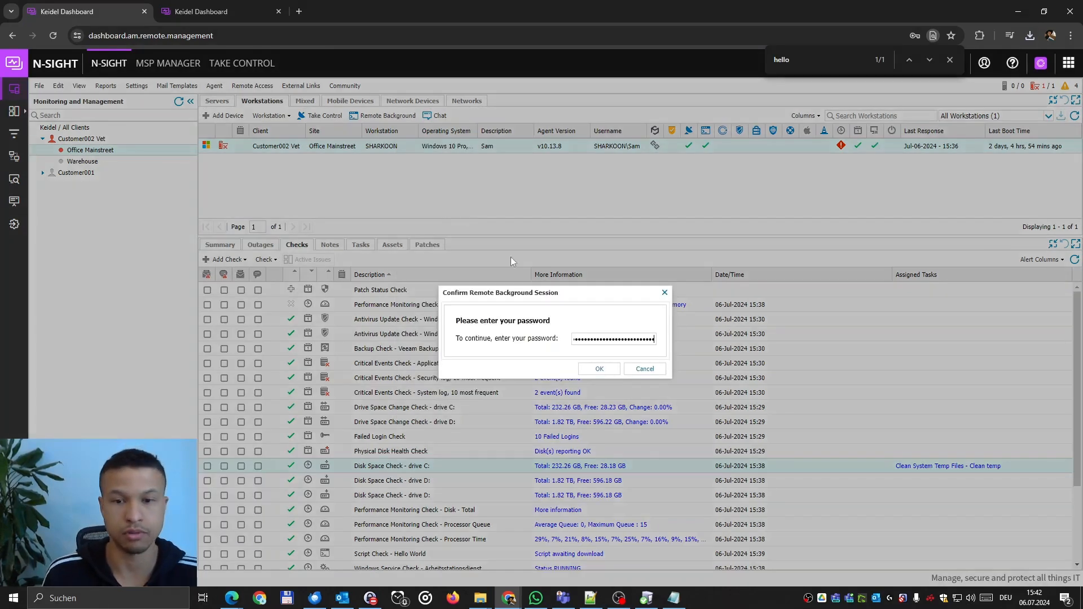
{"action": "left_click", "coordinate": [602, 369]}
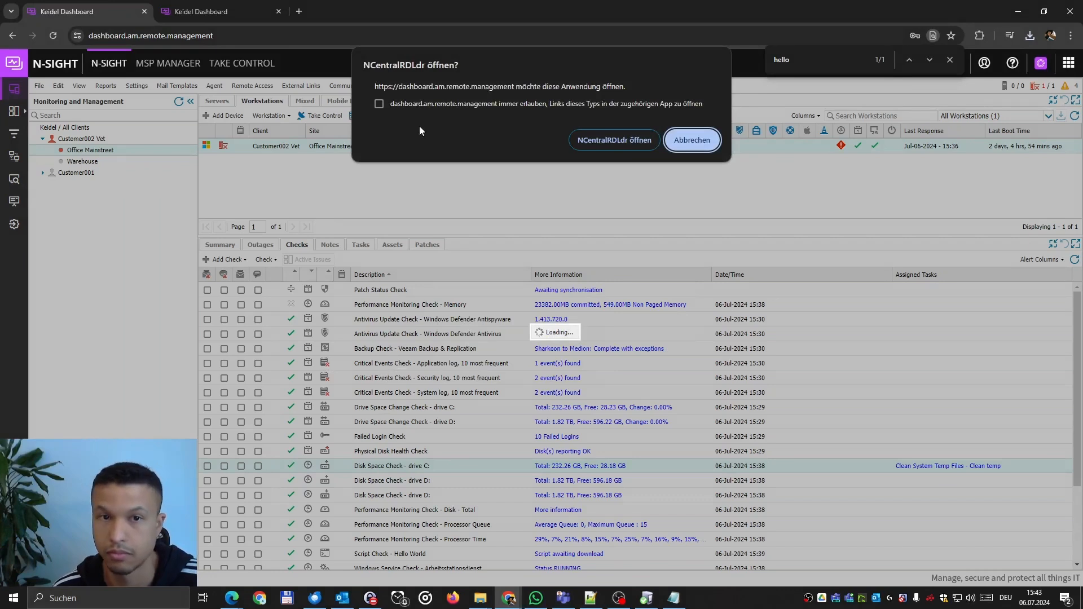
{"action": "left_click", "coordinate": [619, 141]}
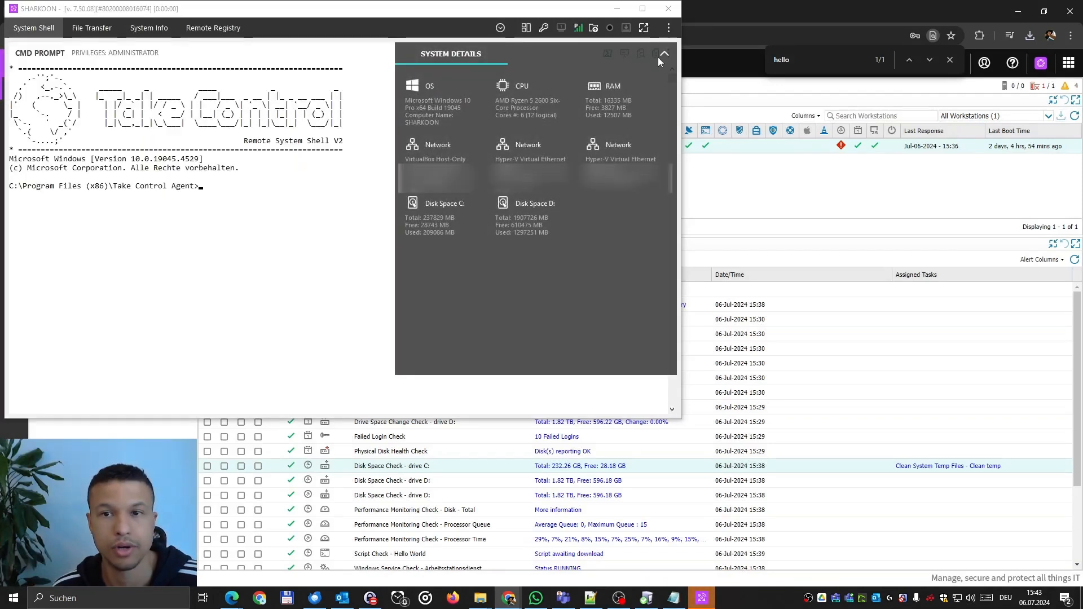
Collapse System Details, view File Transfer, return to System Shell, then end the session.
{"action": "left_click", "coordinate": [661, 57]}
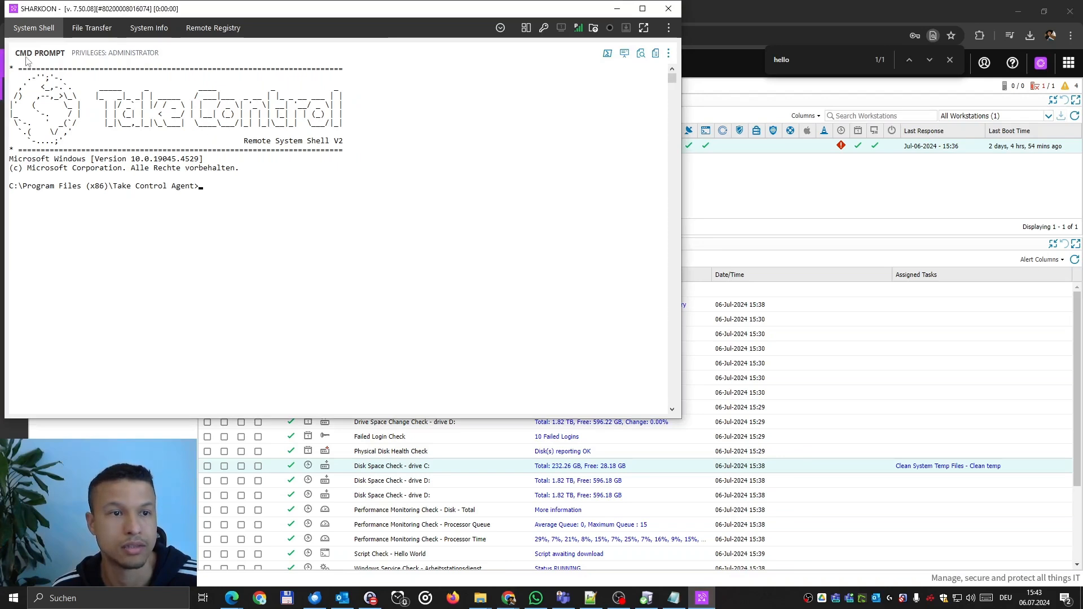
{"action": "left_click_drag", "start_coordinate": [197, 13], "coordinate": [520, 88]}
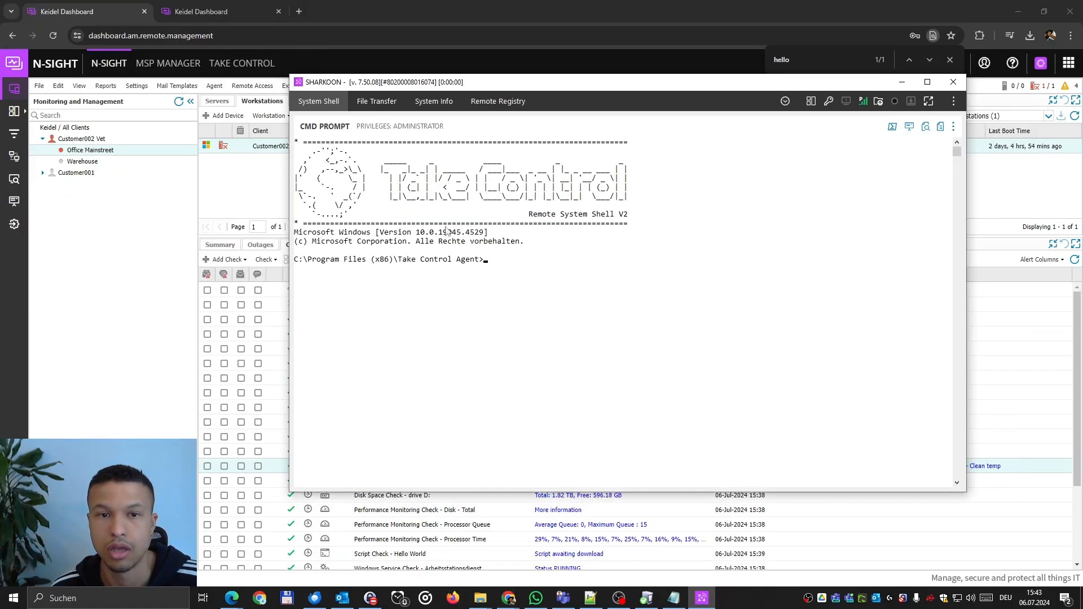
{"action": "left_click", "coordinate": [366, 105]}
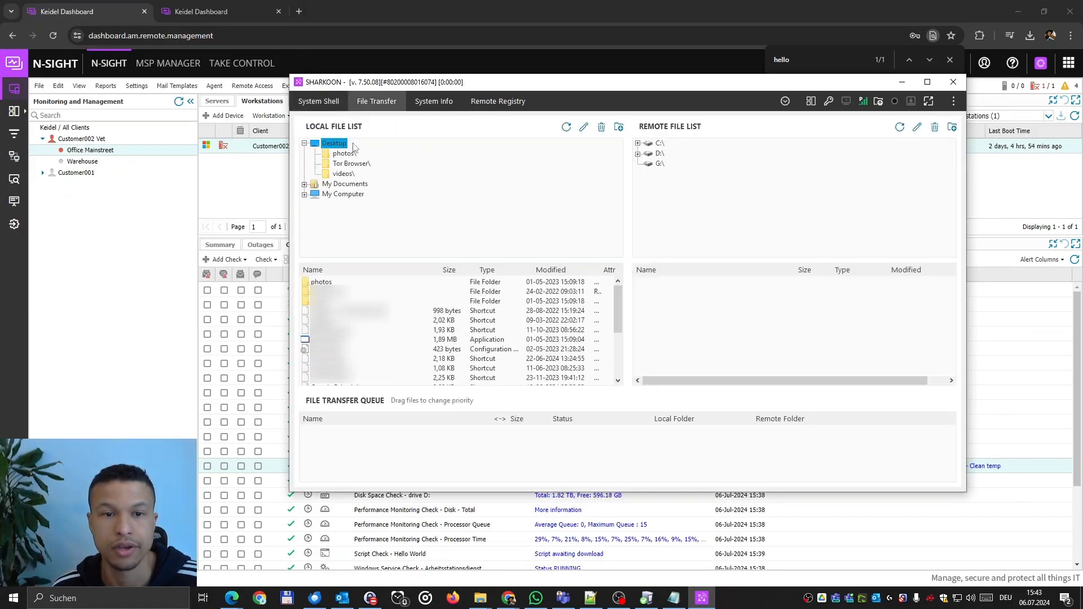
{"action": "left_click", "coordinate": [318, 101]}
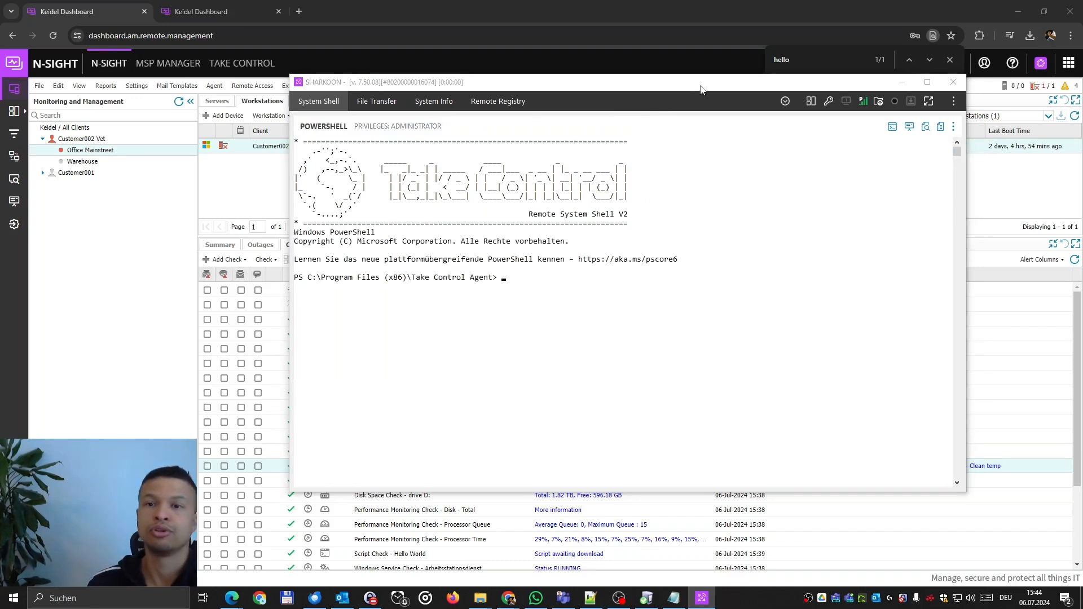
{"action": "left_click_drag", "start_coordinate": [702, 83], "coordinate": [668, 117]}
{"action": "left_click", "coordinate": [918, 116]}
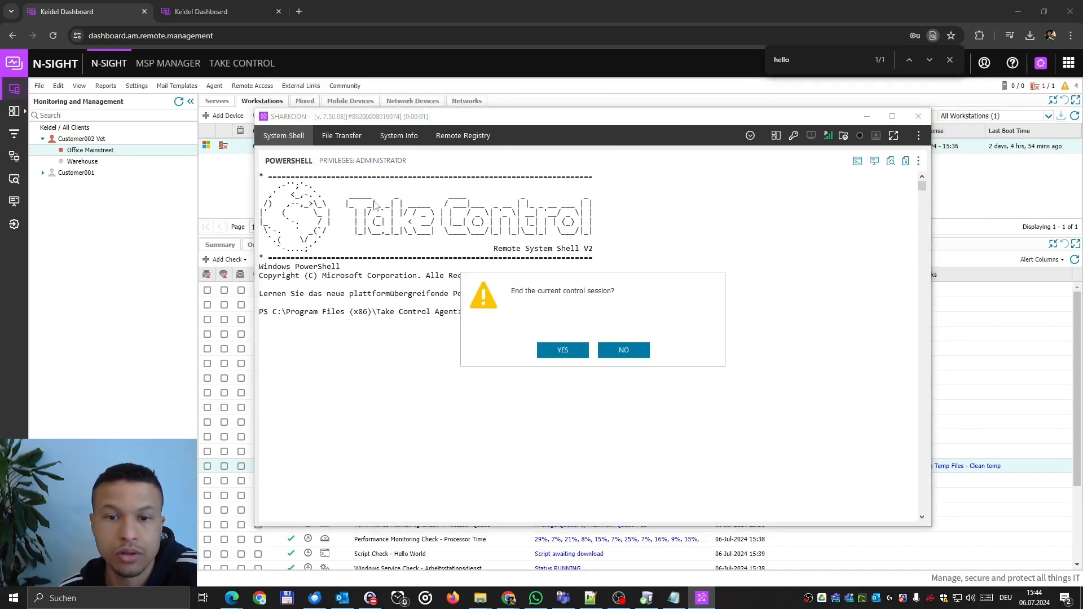
Confirm ending the background session and launch a Take Control session on SHARKOON.
{"action": "left_click", "coordinate": [562, 348]}
{"action": "right_click", "coordinate": [333, 148]}
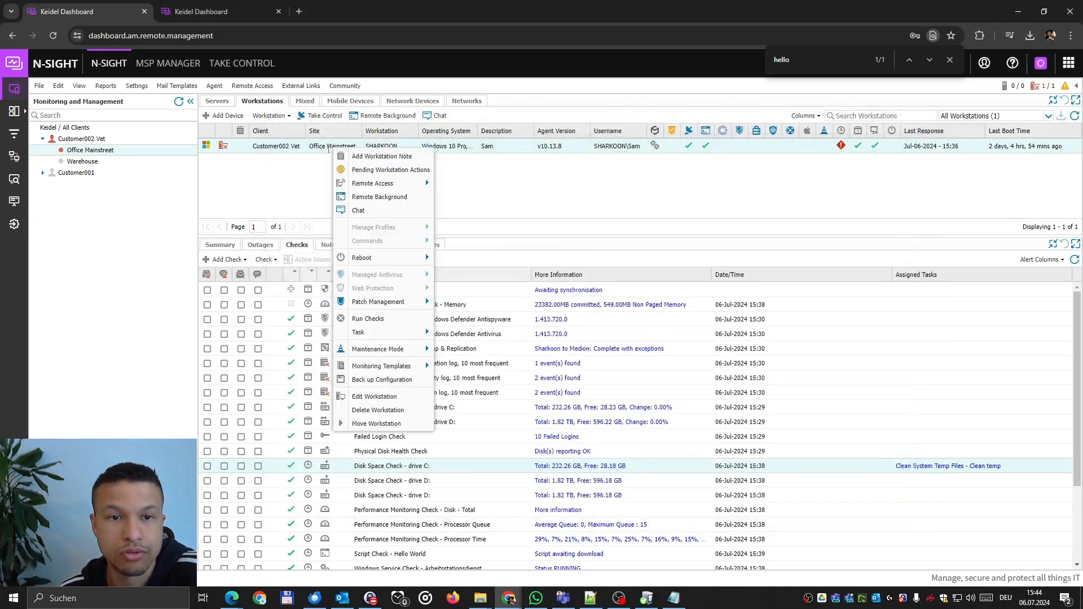
{"action": "mouse_move", "coordinate": [376, 187]}
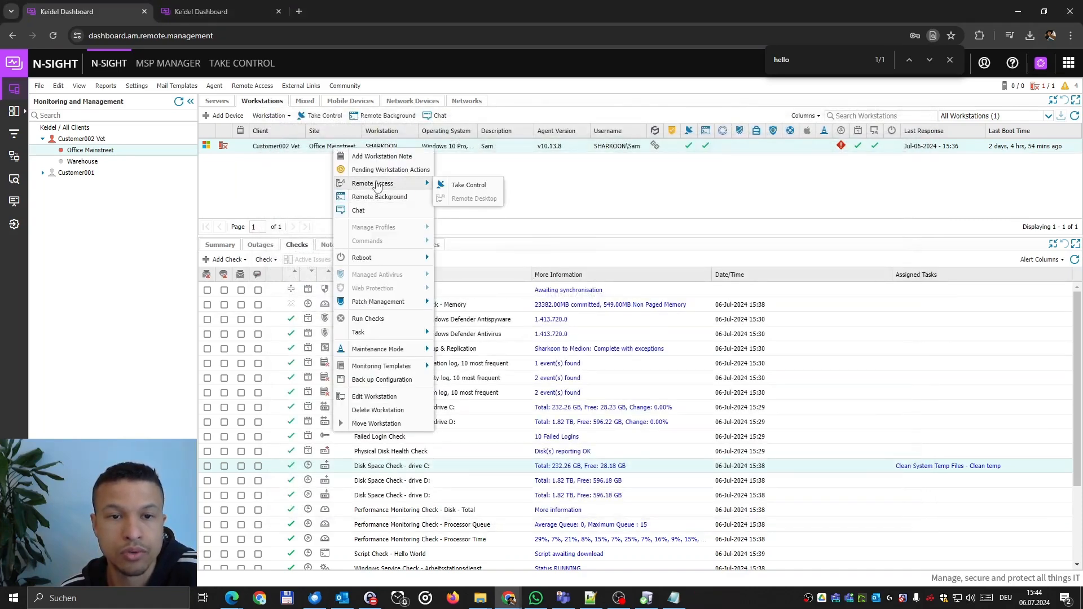
{"action": "left_click", "coordinate": [473, 186]}
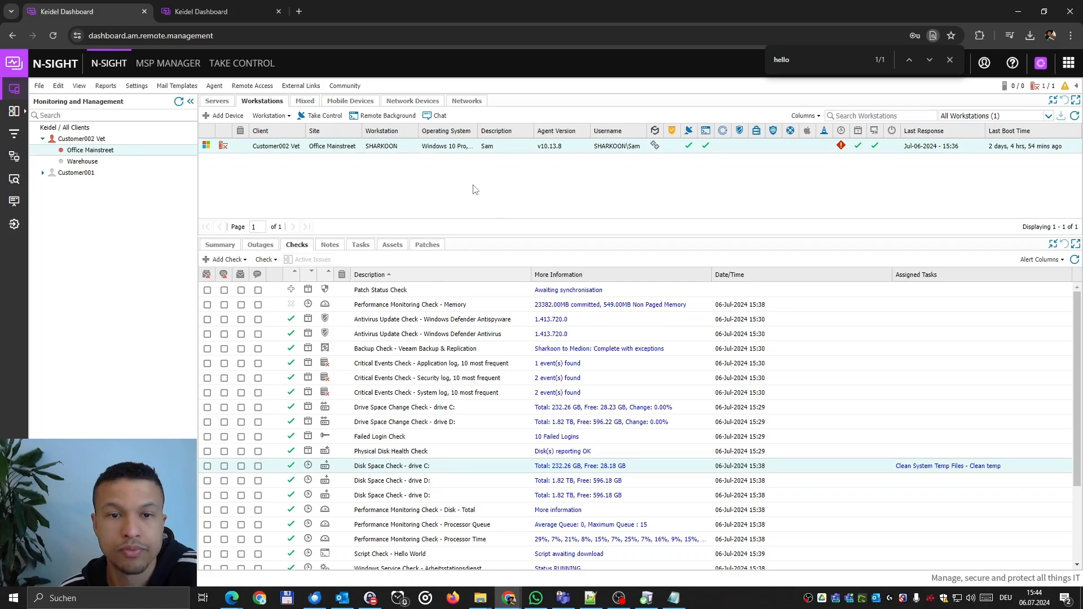
{"action": "right_click", "coordinate": [381, 146]}
{"action": "mouse_move", "coordinate": [472, 178]}
{"action": "left_click", "coordinate": [519, 181]}
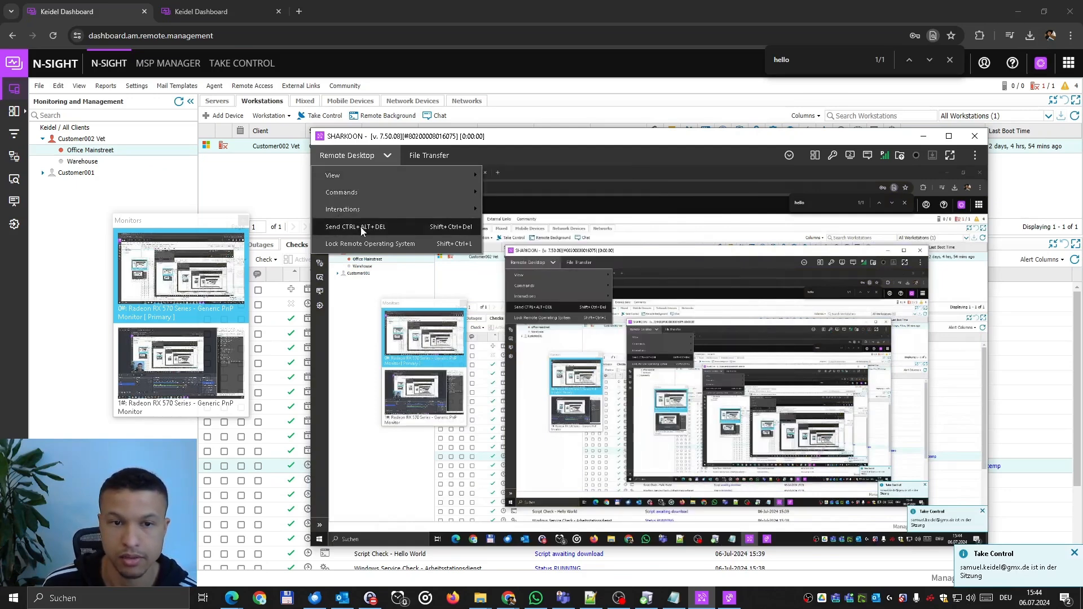
View File Transfer, return to the remote screen, and end the Take Control session.
{"action": "left_click", "coordinate": [409, 159]}
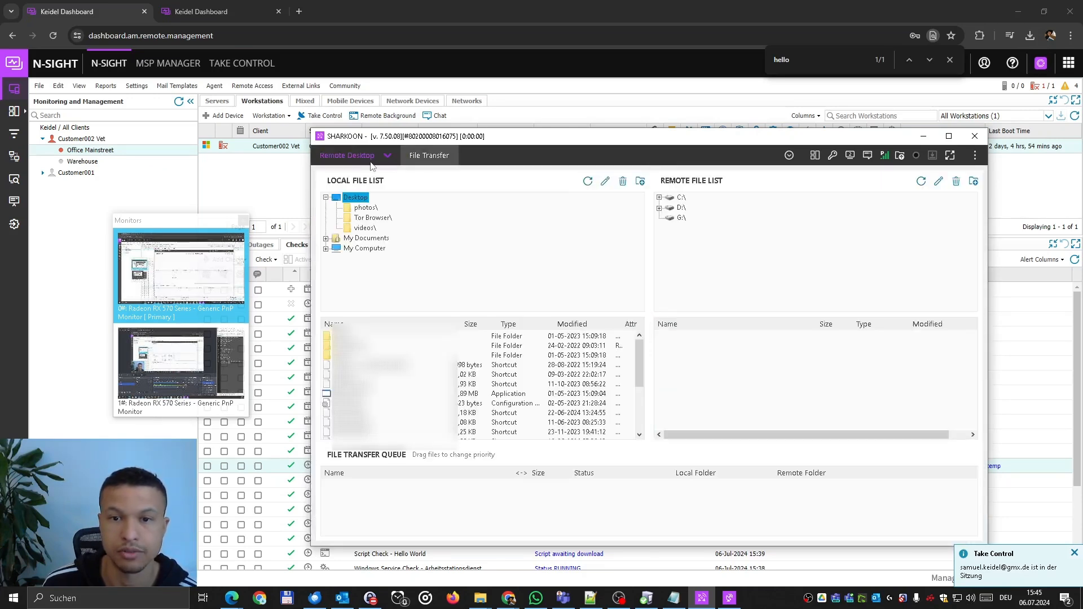
{"action": "left_click", "coordinate": [352, 155]}
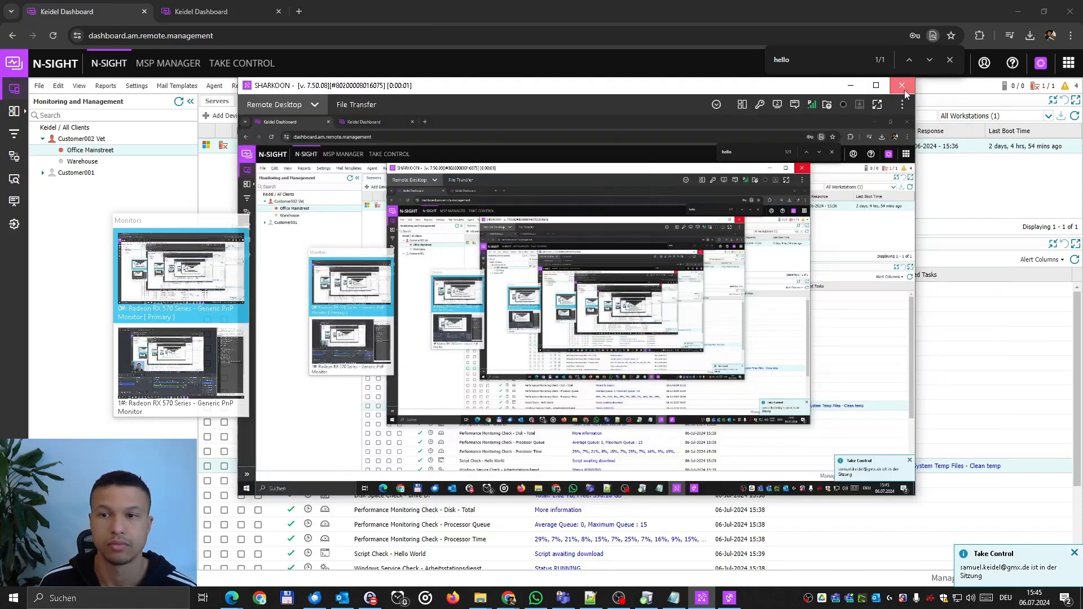
{"action": "left_click", "coordinate": [901, 102]}
{"action": "left_click", "coordinate": [539, 317]}
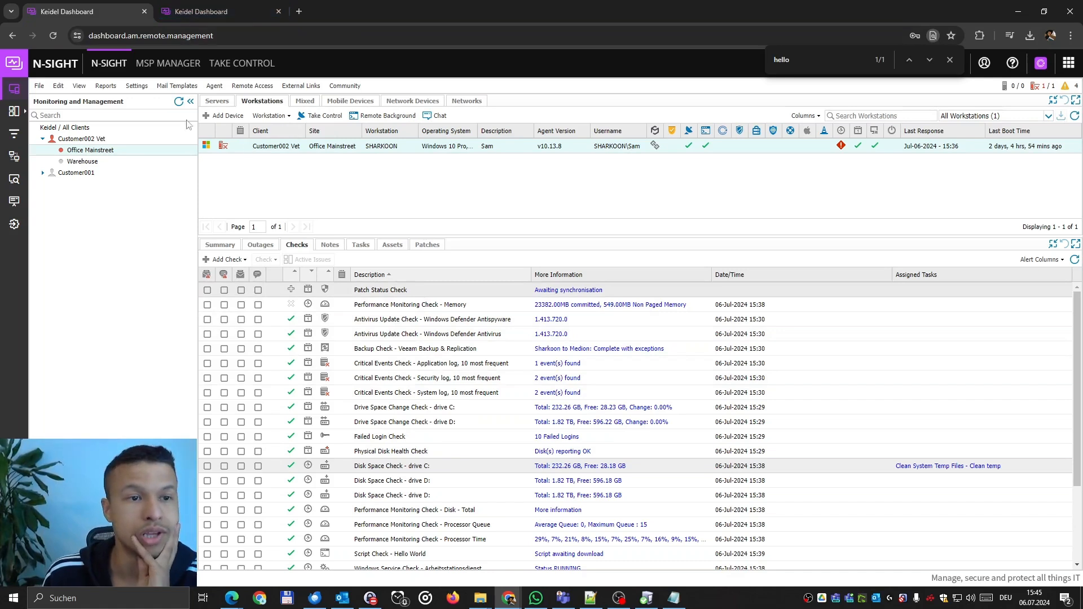
Go to Settings > Patch Management > Feature Policy.
{"action": "left_click", "coordinate": [131, 87]}
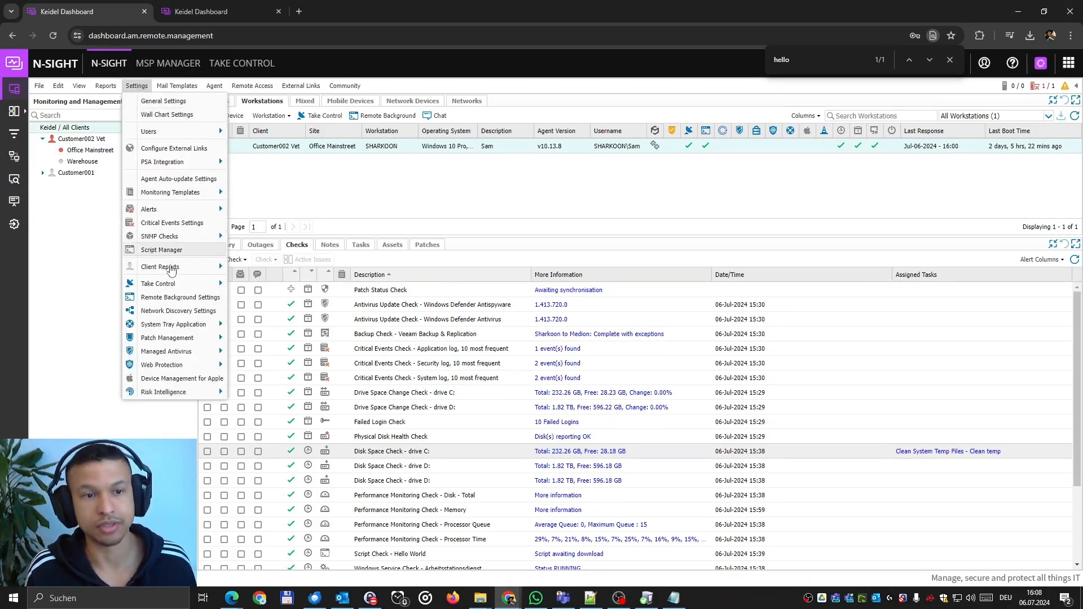
{"action": "mouse_move", "coordinate": [191, 338]}
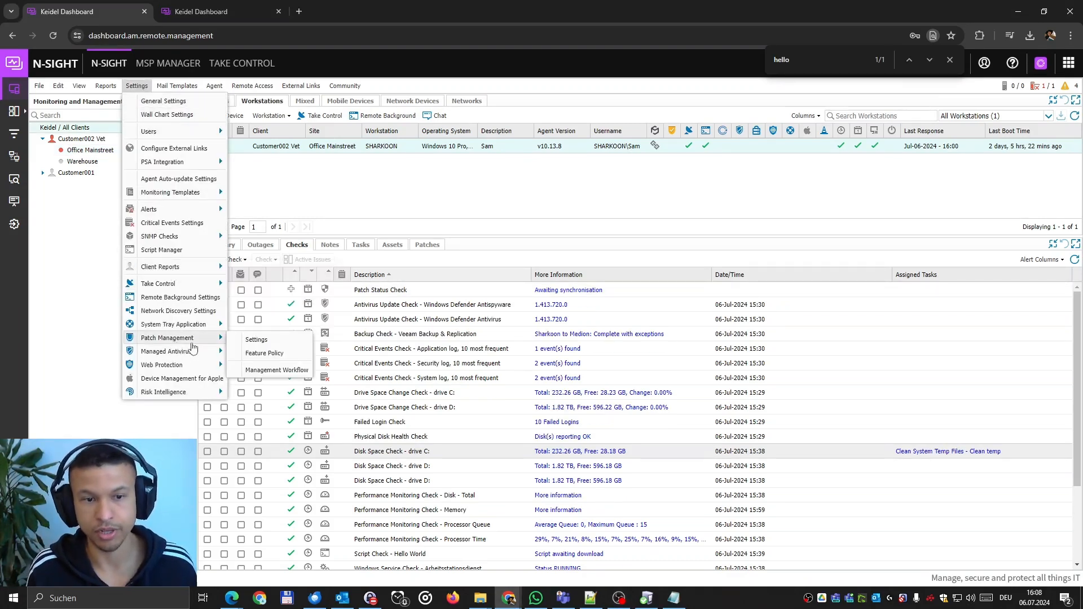
{"action": "left_click", "coordinate": [260, 353]}
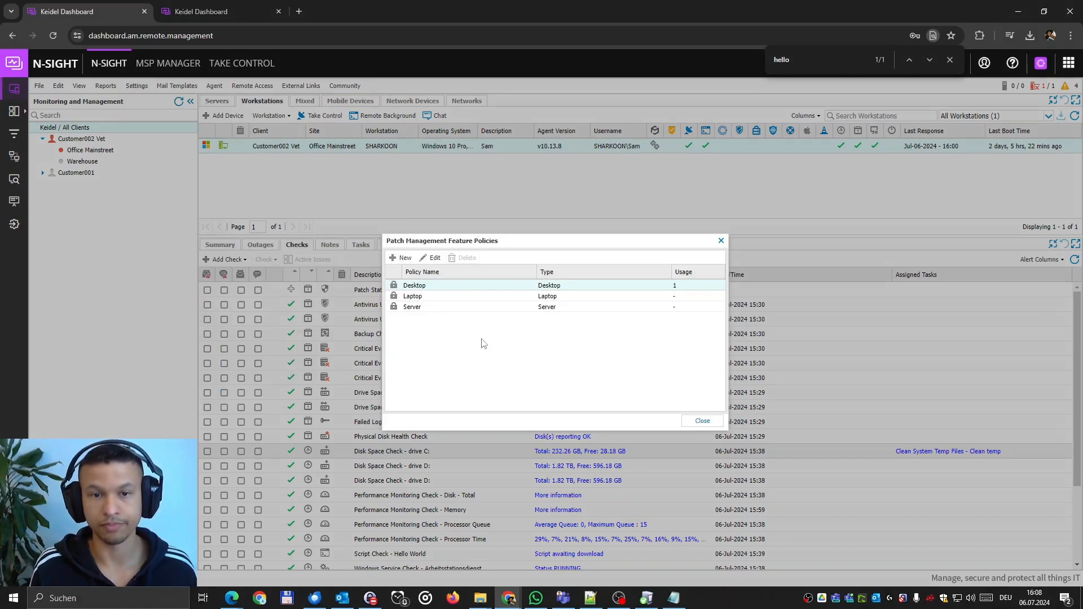
Create the 'Do nothing' policy based on Desktop with policy type All.
{"action": "left_click", "coordinate": [404, 259]}
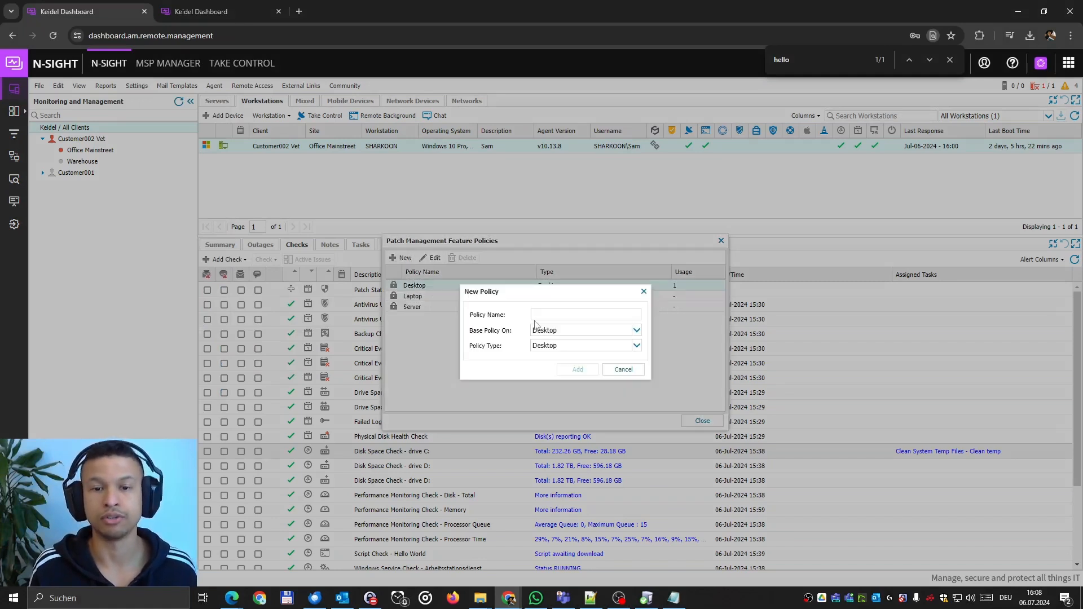
{"action": "left_click", "coordinate": [569, 335]}
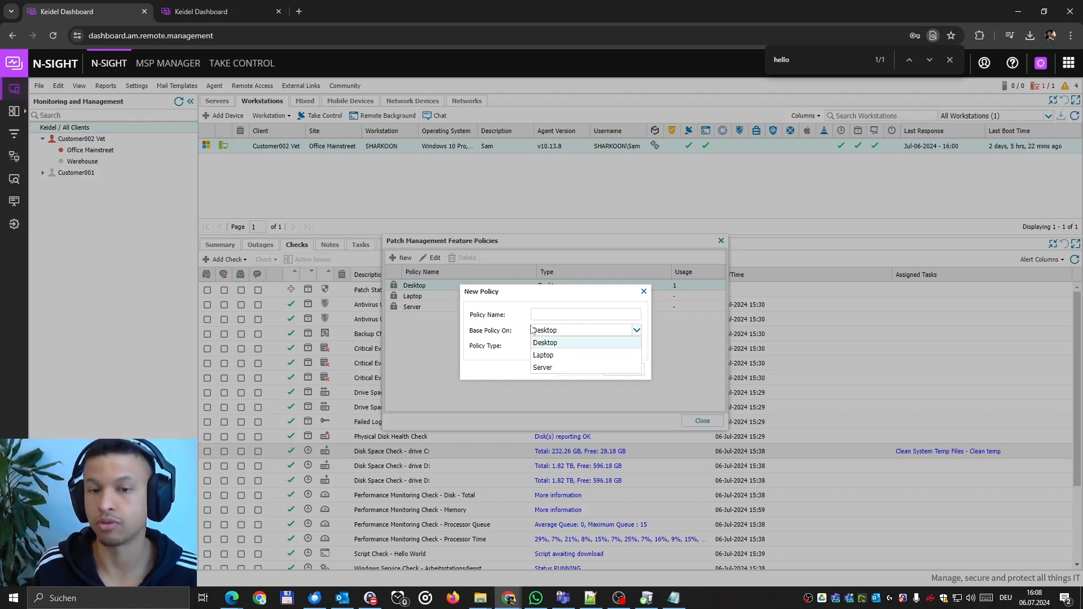
{"action": "left_click", "coordinate": [533, 343]}
{"action": "left_click", "coordinate": [537, 346]}
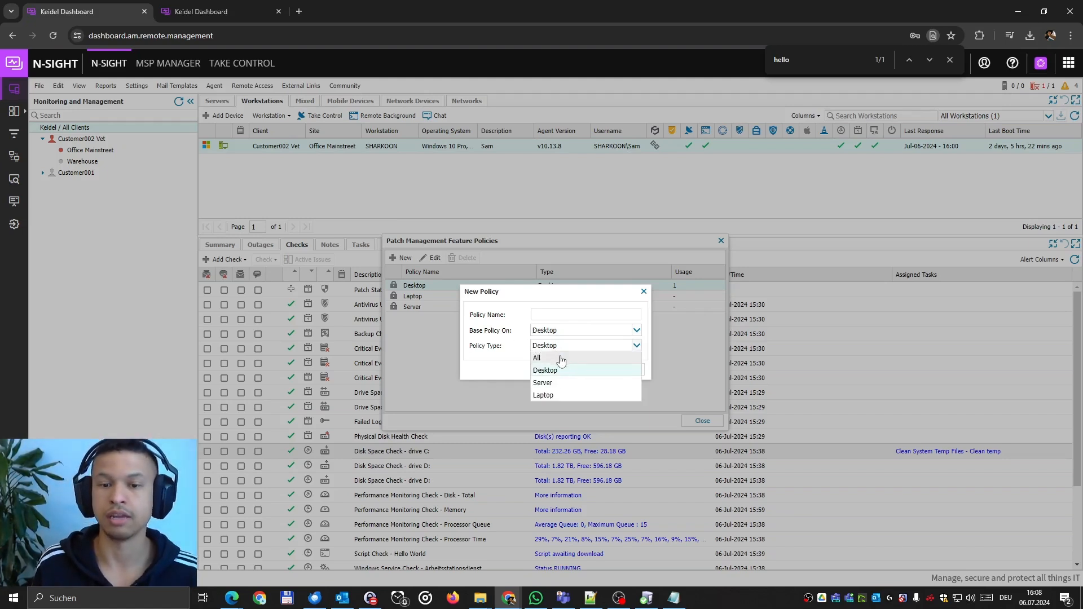
{"action": "left_click", "coordinate": [558, 385]}
{"action": "left_click", "coordinate": [549, 346]}
{"action": "left_click", "coordinate": [538, 357]}
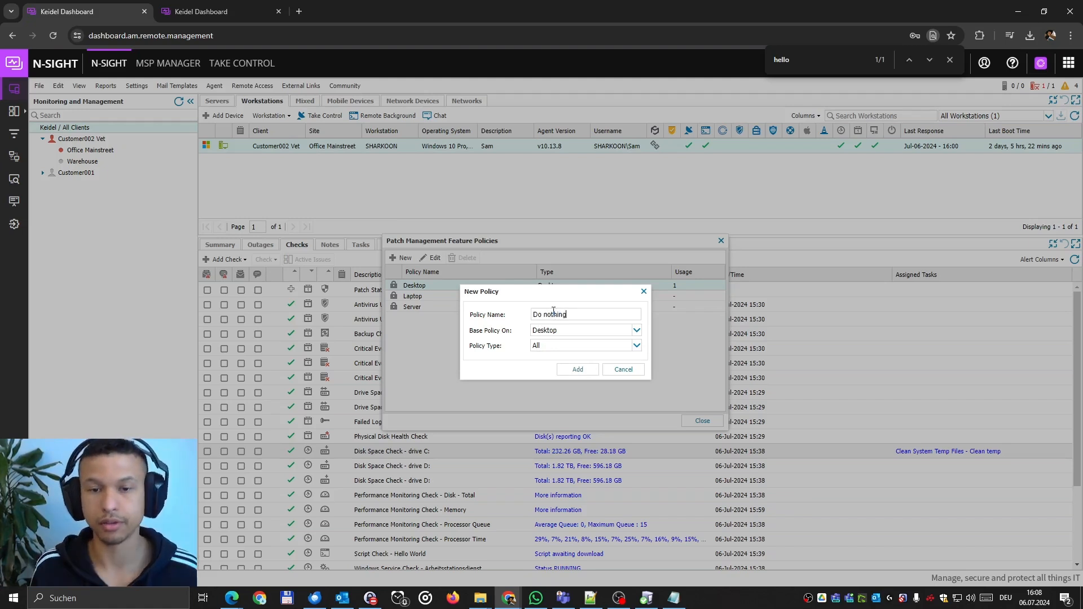
{"action": "left_click", "coordinate": [577, 369]}
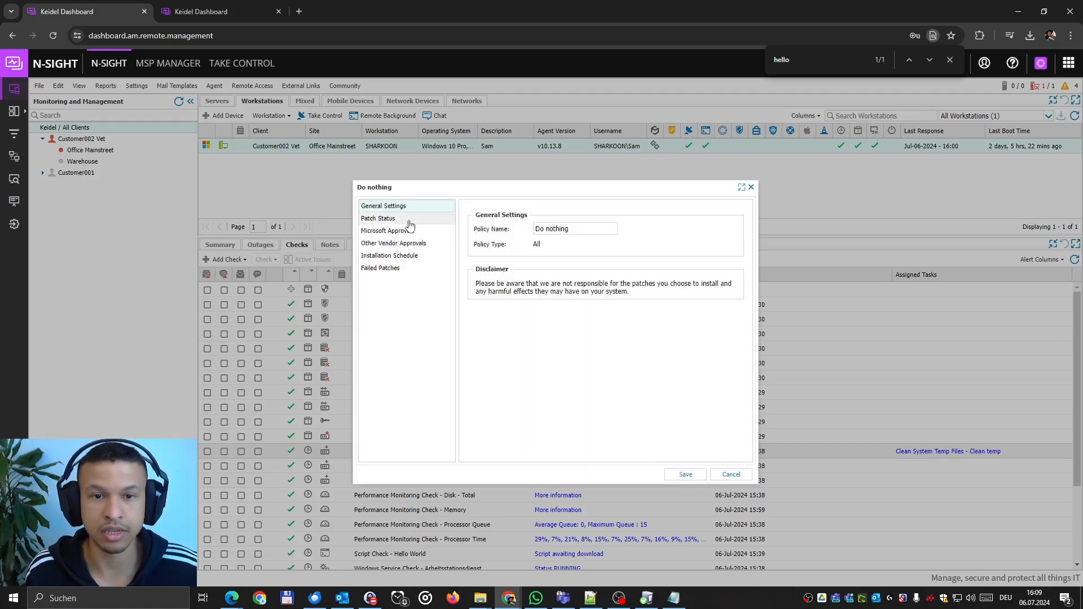
Set Critical Updates and Security Updates to Manual in Microsoft Approvals.
{"action": "left_click", "coordinate": [388, 220]}
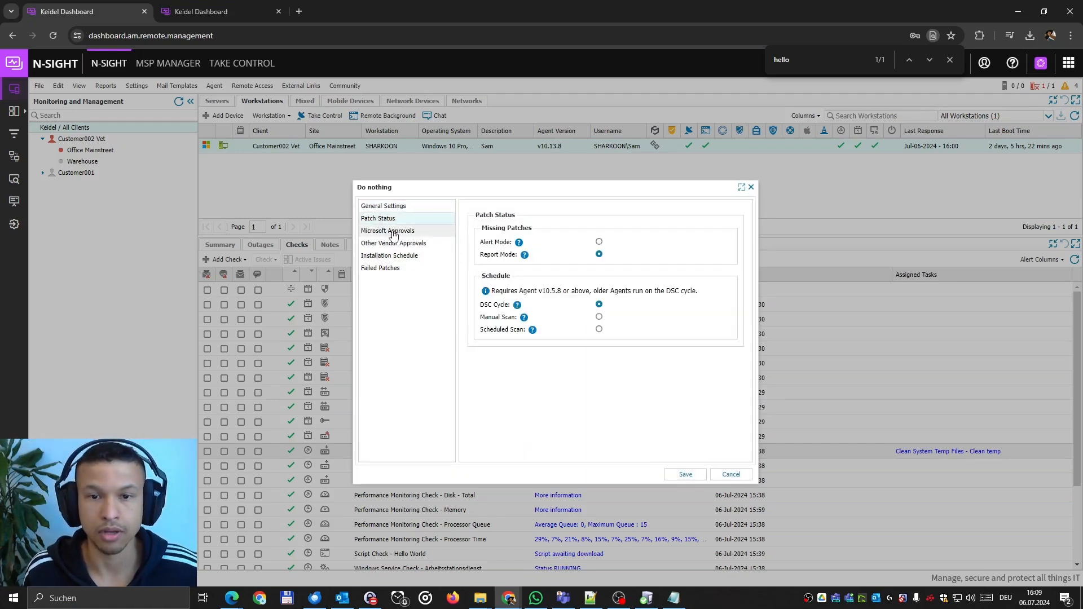
{"action": "left_click", "coordinate": [394, 233]}
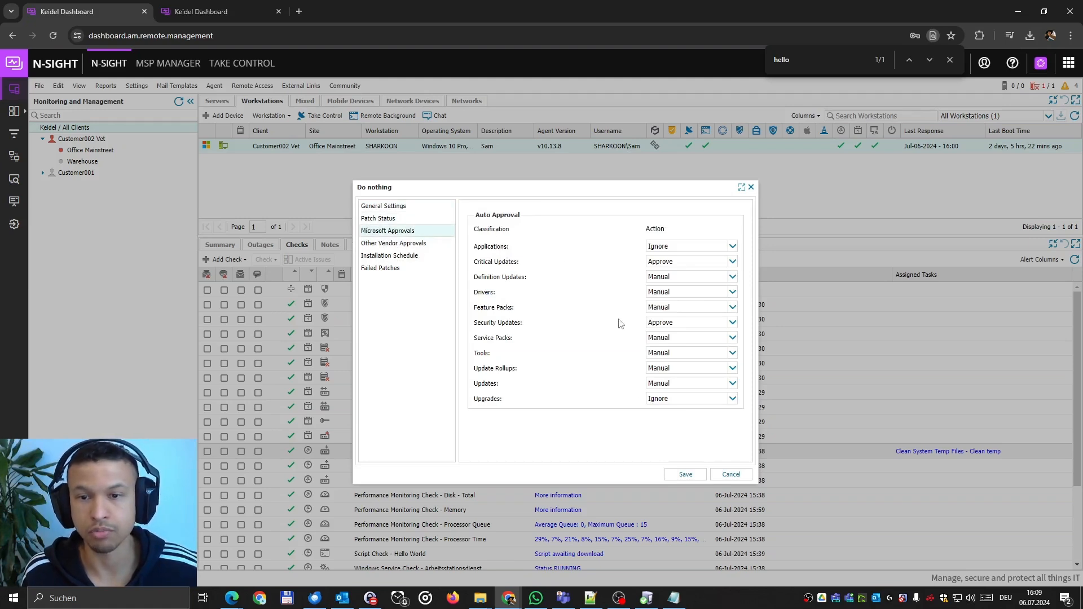
{"action": "left_click", "coordinate": [732, 262]}
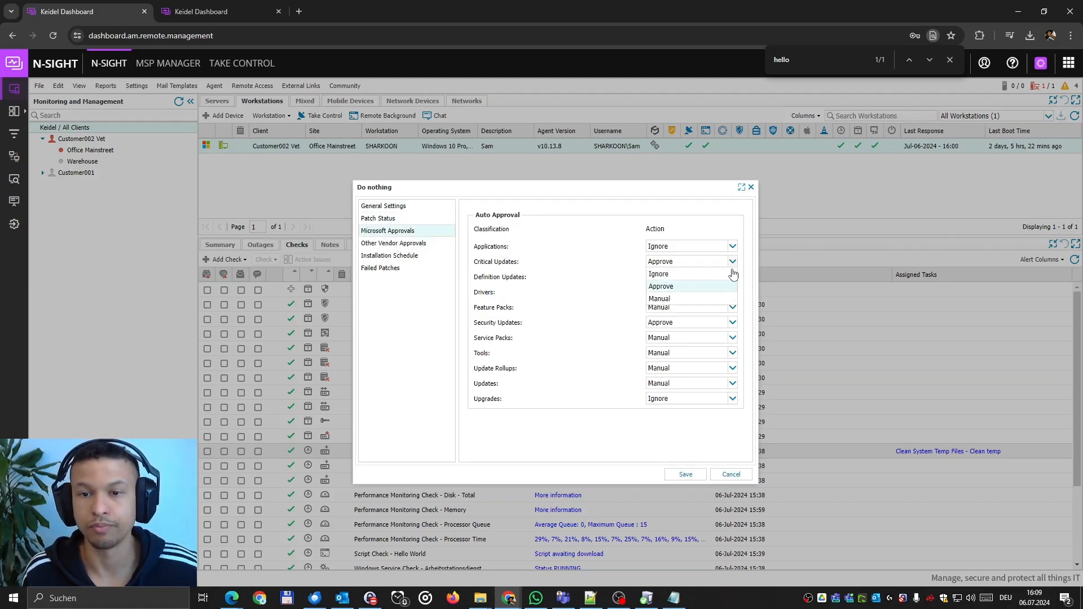
{"action": "left_click", "coordinate": [693, 299]}
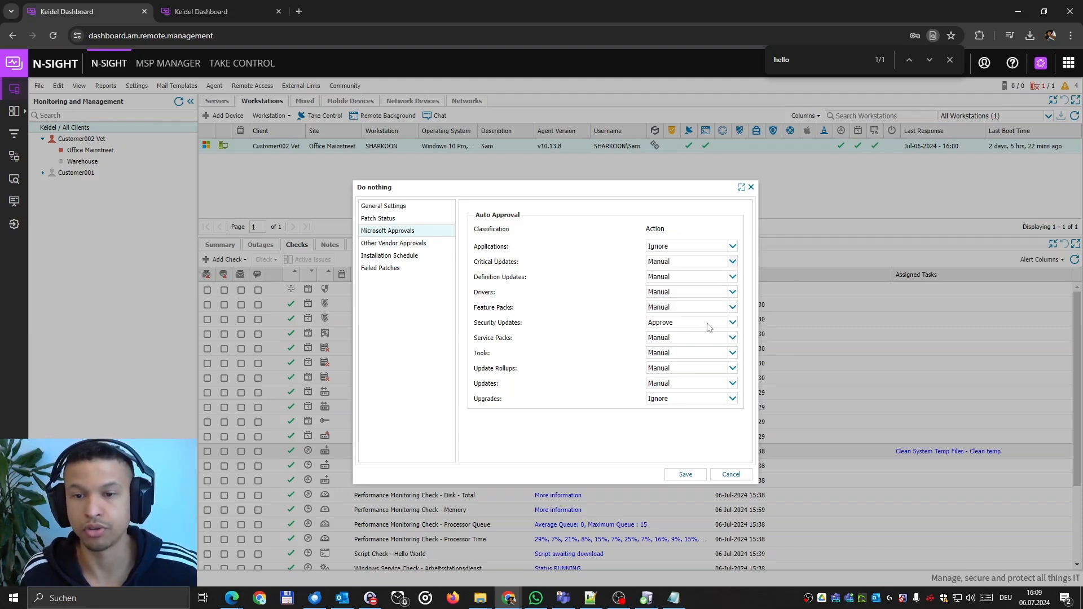
{"action": "left_click", "coordinate": [732, 322]}
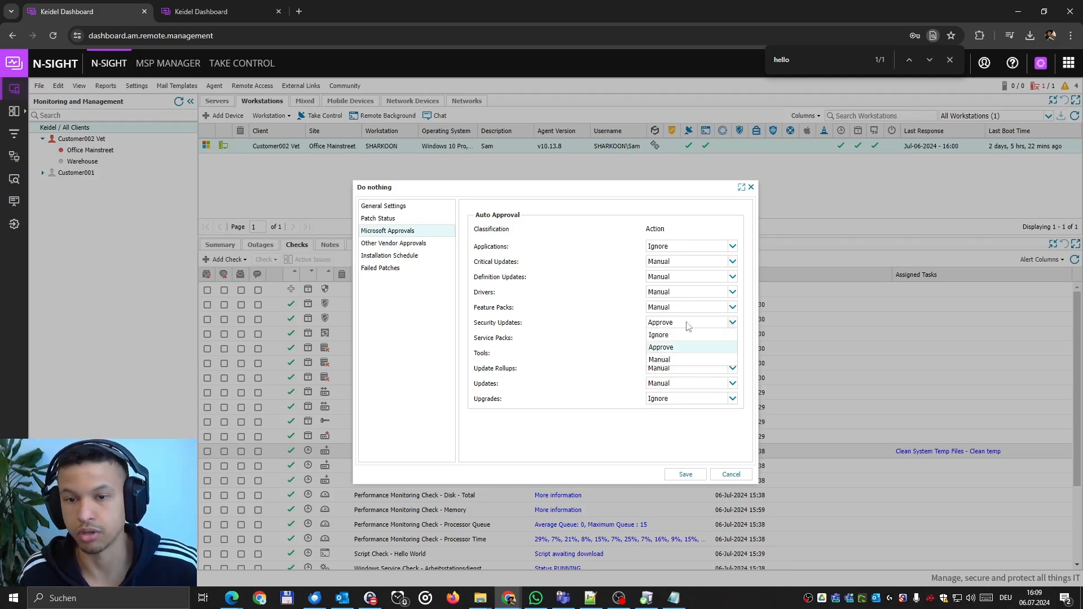
{"action": "left_click", "coordinate": [657, 359]}
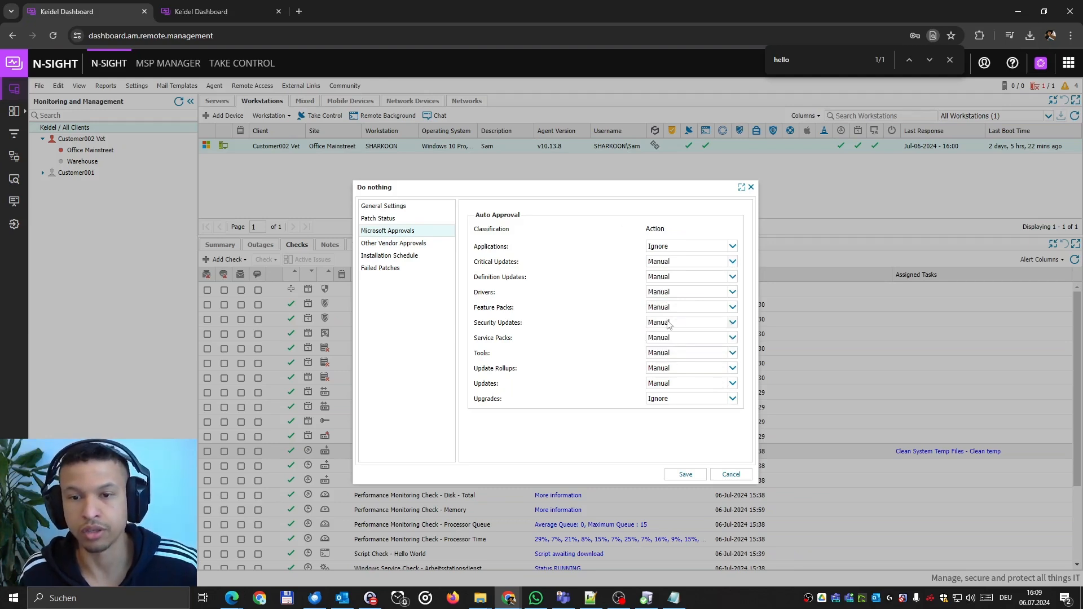
Review Other Vendor Approvals and the Installation Schedule, keeping the 09:00 install time.
{"action": "left_click", "coordinate": [377, 249]}
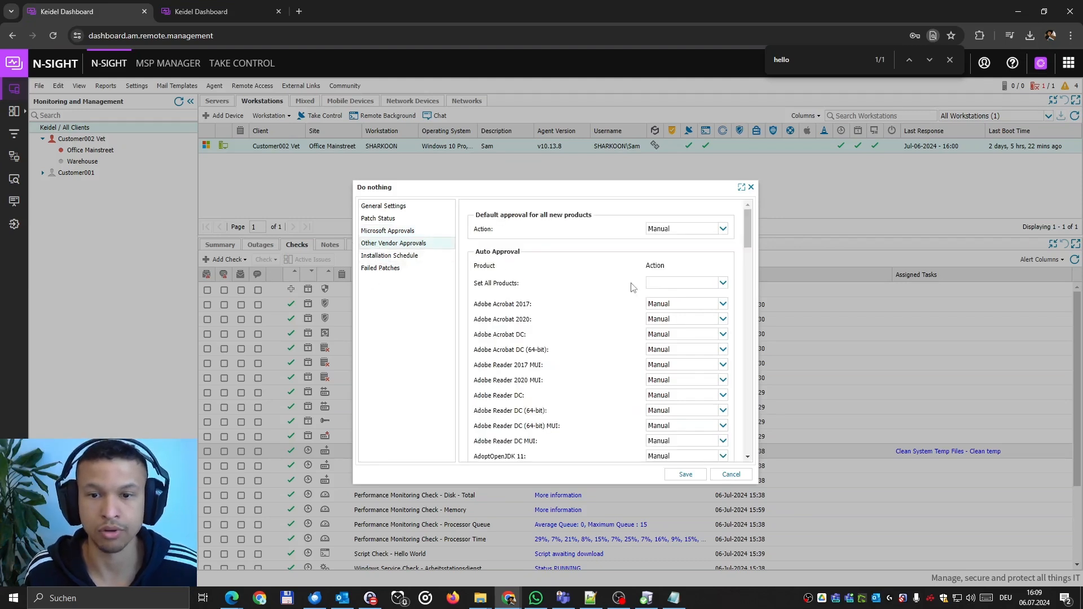
{"action": "scroll", "coordinate": [632, 287], "scroll_direction": "down", "scroll_amount": 5}
{"action": "scroll", "coordinate": [605, 287], "scroll_direction": "down", "scroll_amount": 15}
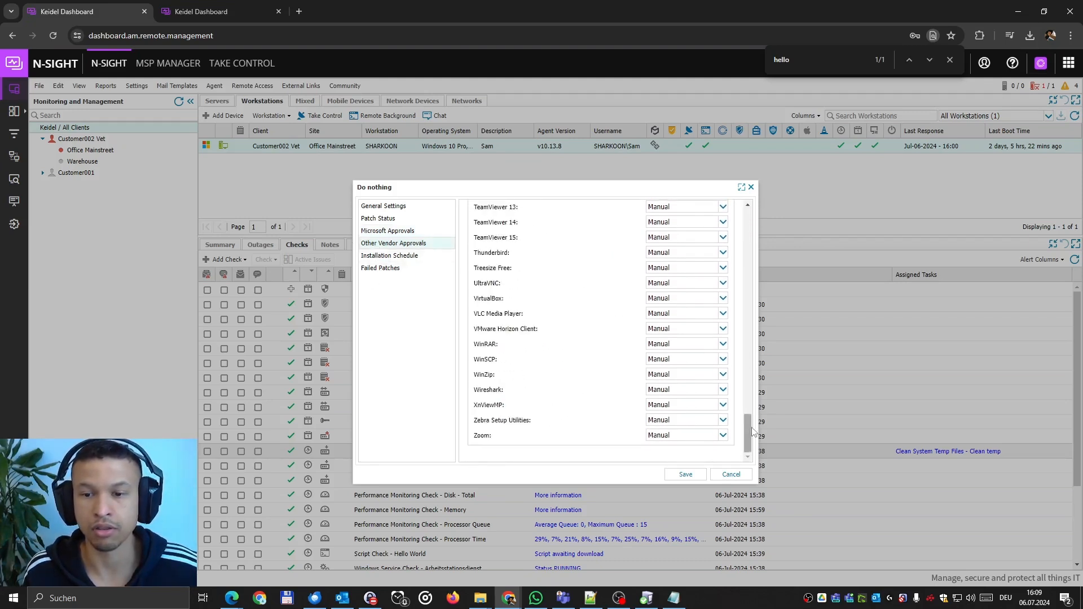
{"action": "left_click_drag", "start_coordinate": [749, 410], "coordinate": [752, 211]}
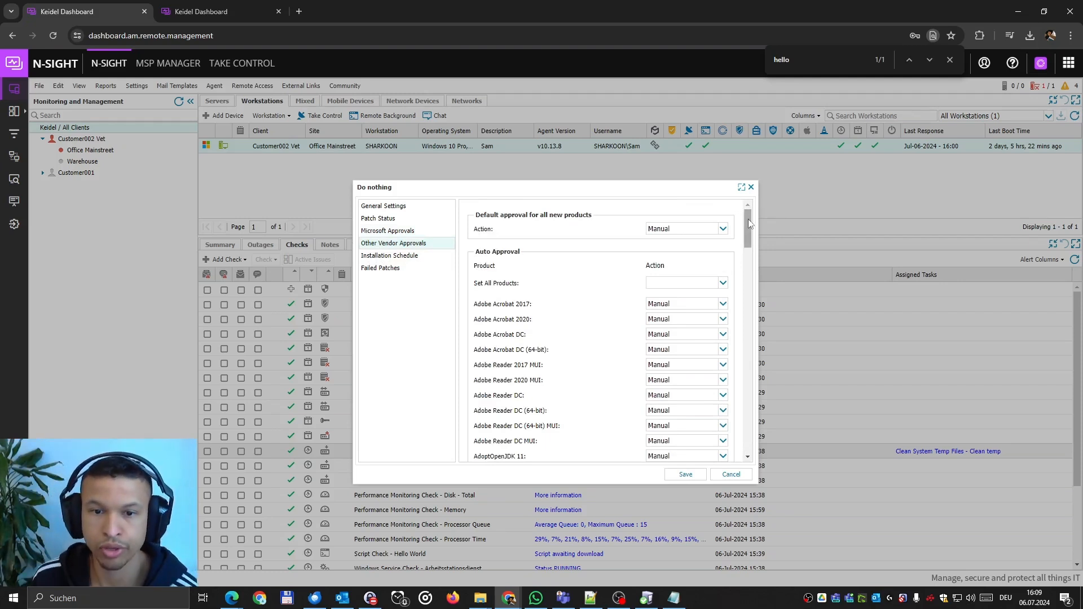
{"action": "left_click_drag", "start_coordinate": [747, 231], "coordinate": [764, 440]}
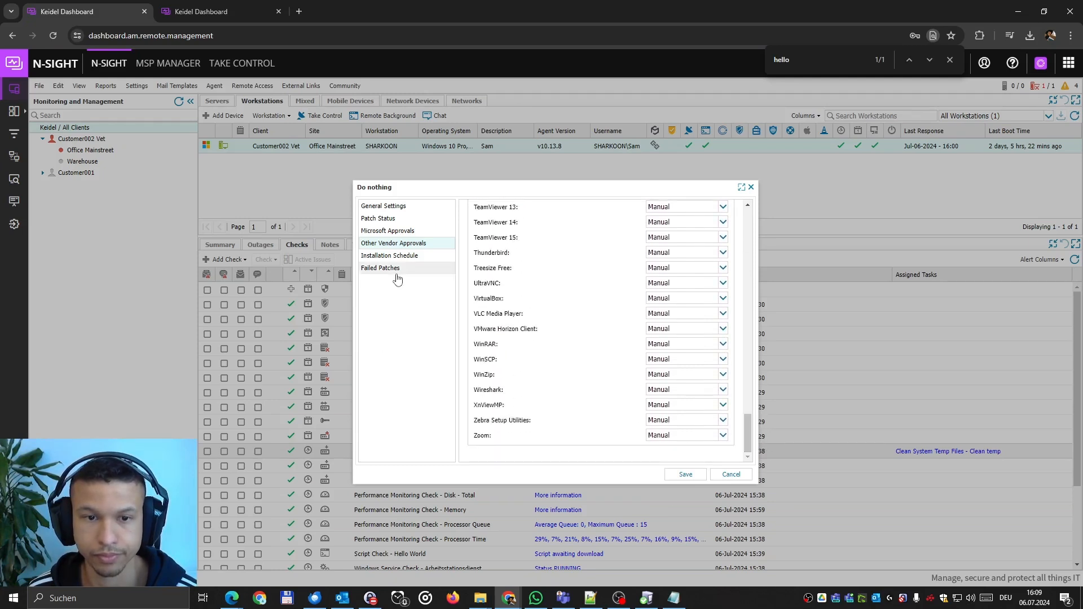
{"action": "left_click", "coordinate": [389, 255]}
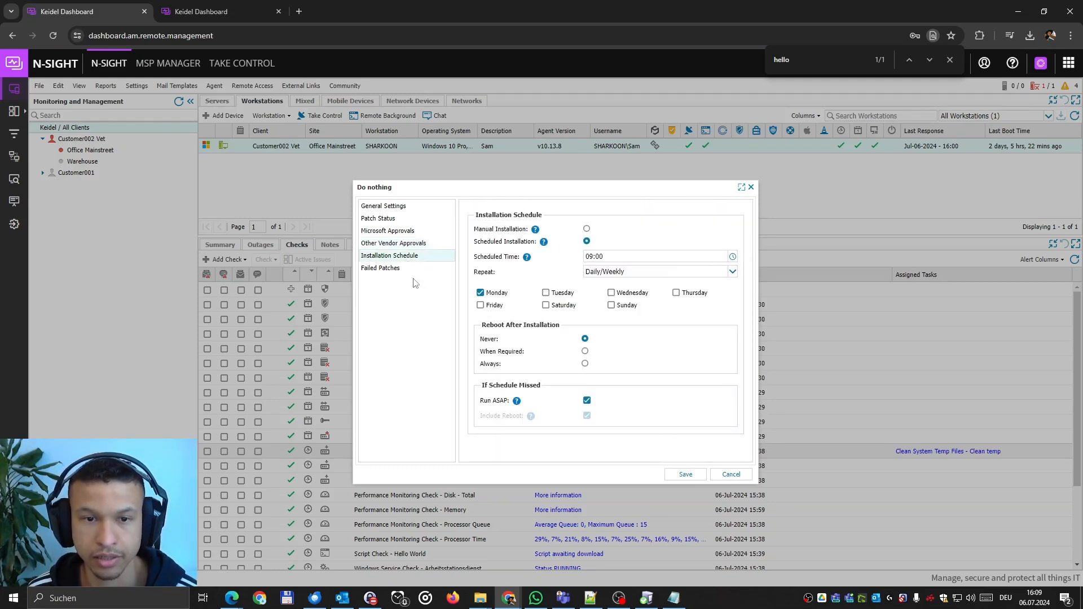
{"action": "left_click", "coordinate": [732, 257]}
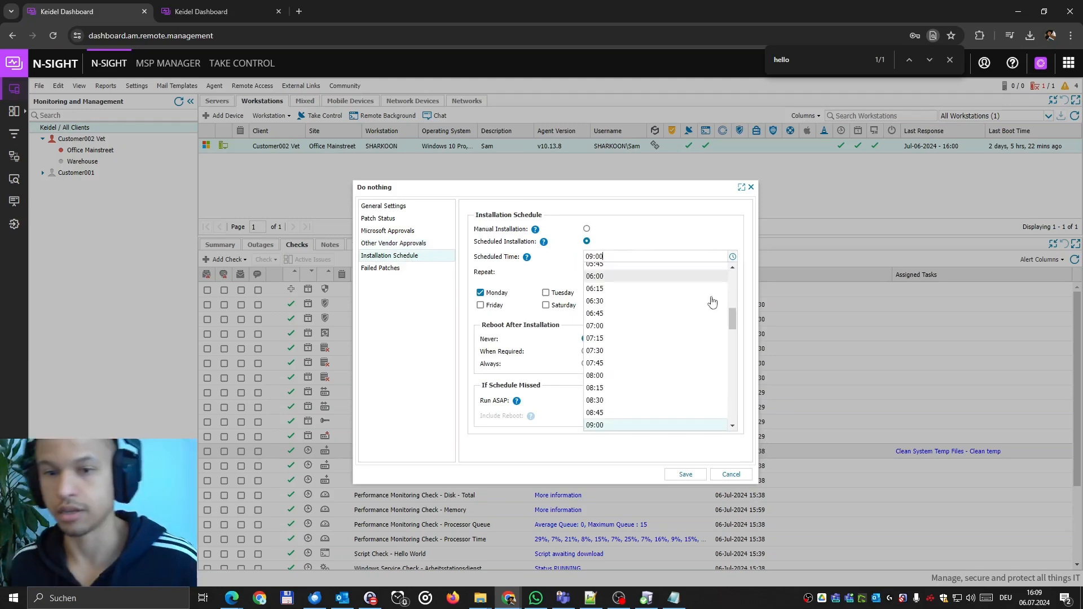
{"action": "left_click", "coordinate": [677, 238]}
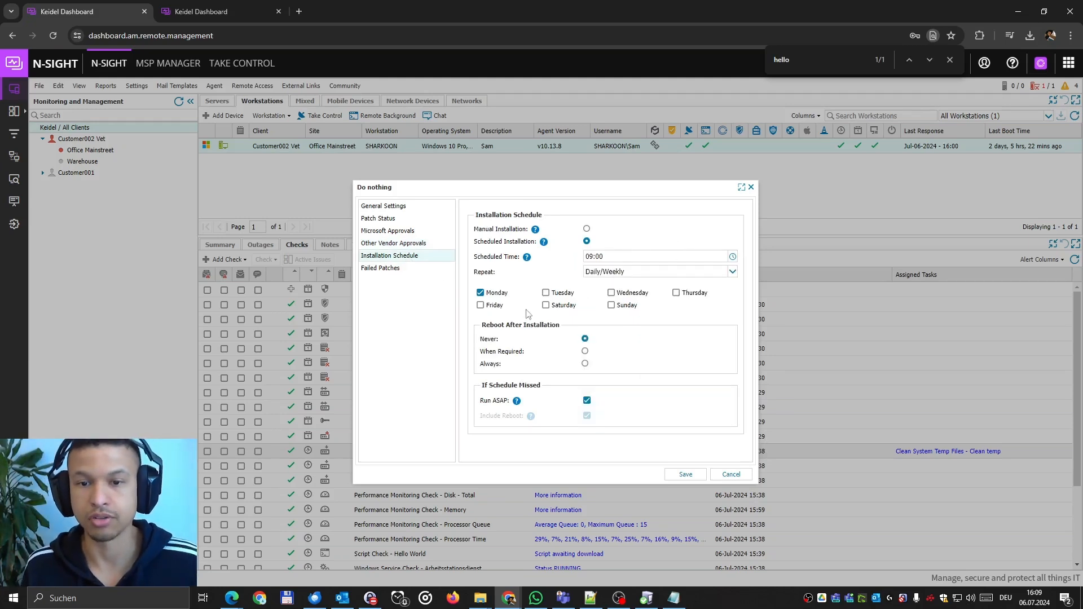
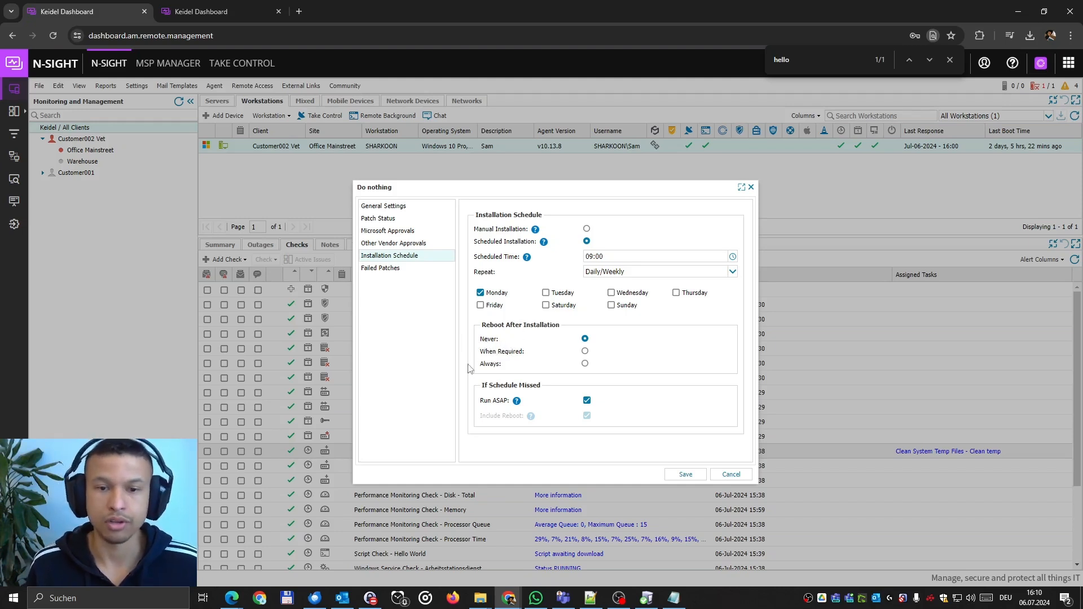
Keep reboot at Never, save the Do nothing policy, and close the Feature Policies list.
{"action": "left_click", "coordinate": [584, 351]}
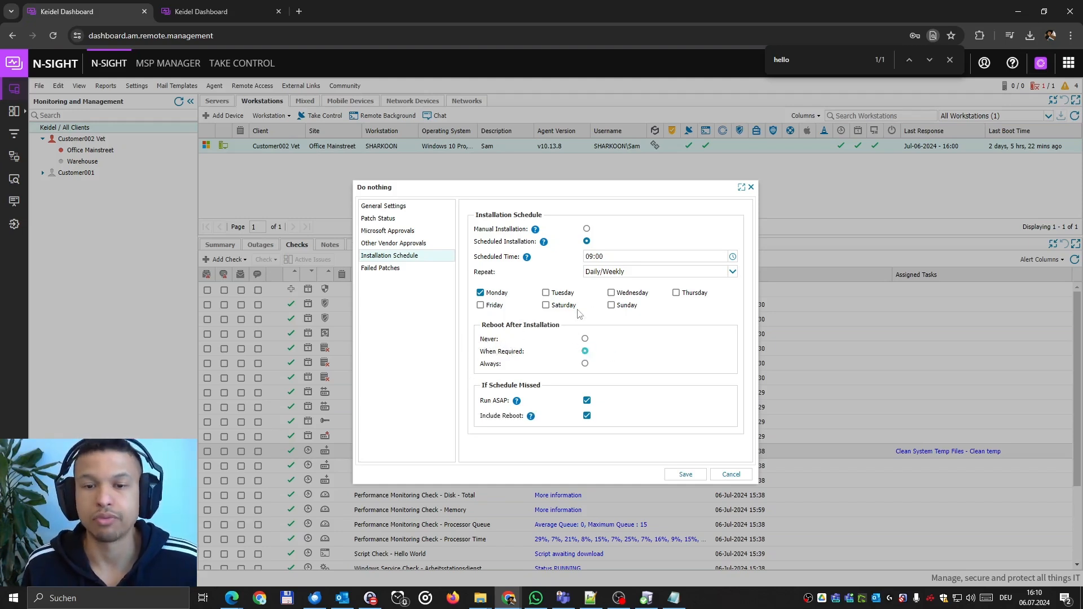
{"action": "left_click", "coordinate": [732, 271]}
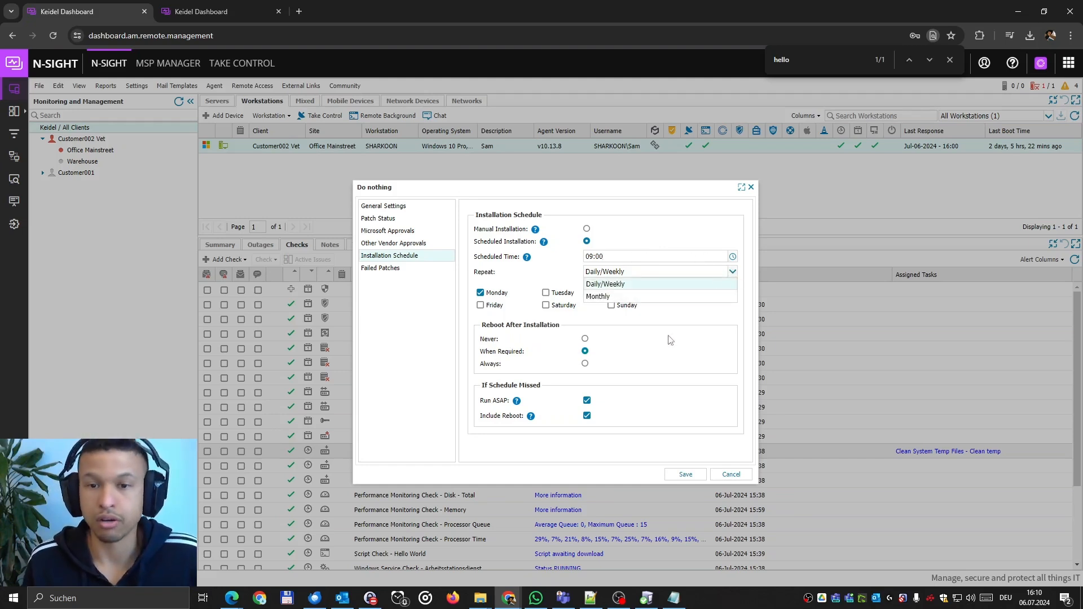
{"action": "left_click", "coordinate": [649, 282]}
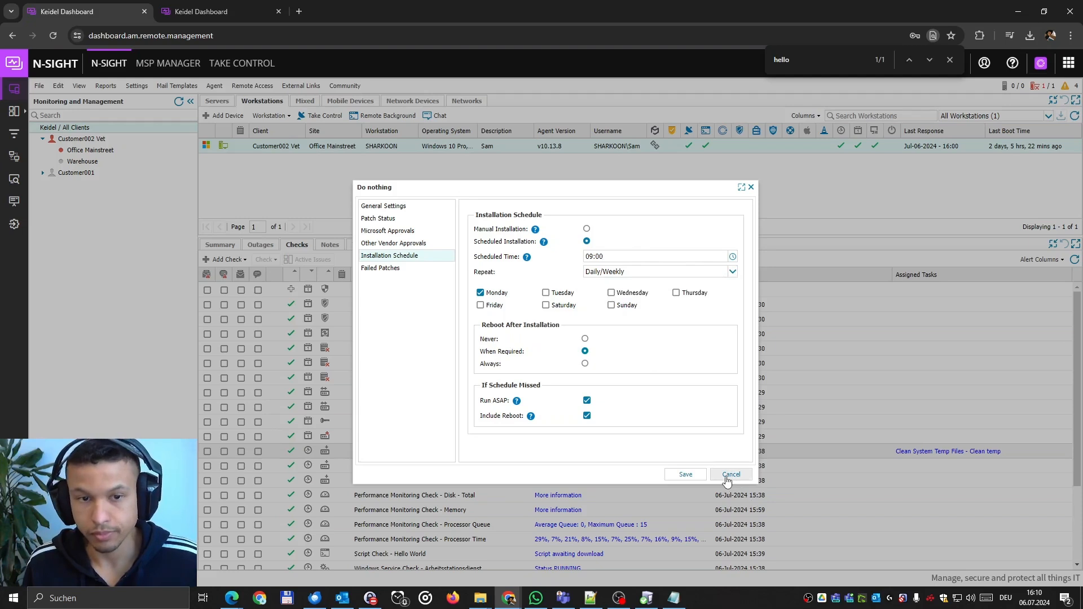
{"action": "left_click", "coordinate": [585, 339]}
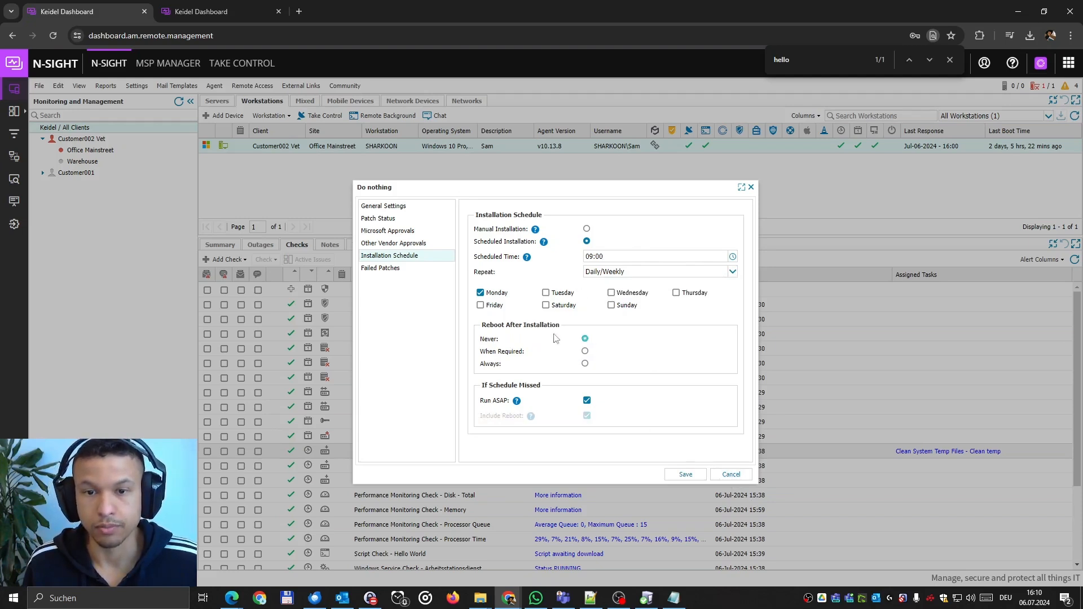
{"action": "left_click", "coordinate": [692, 477]}
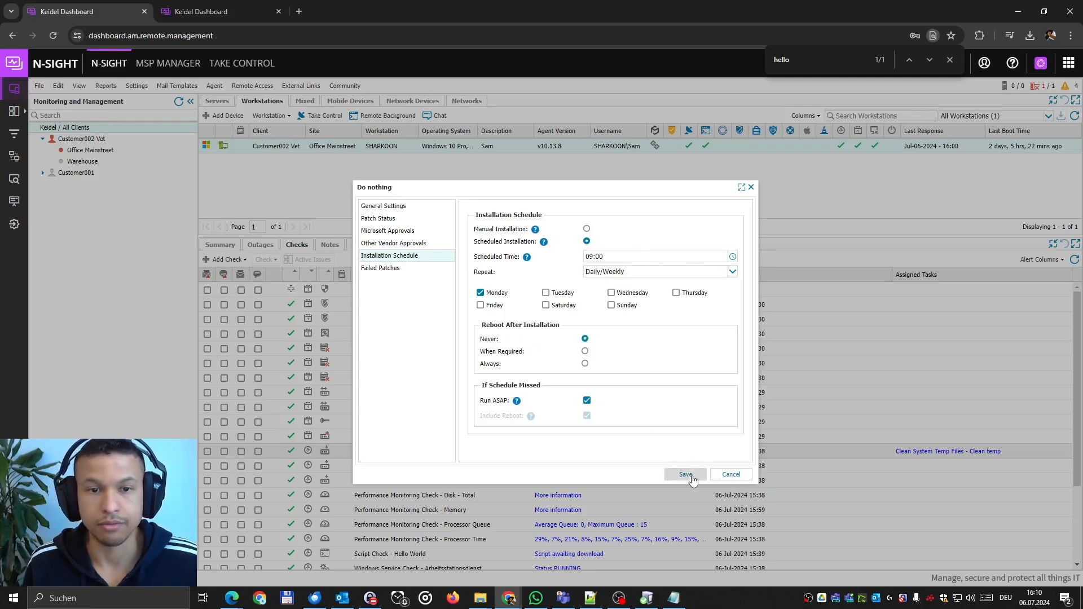
{"action": "left_click", "coordinate": [560, 358]}
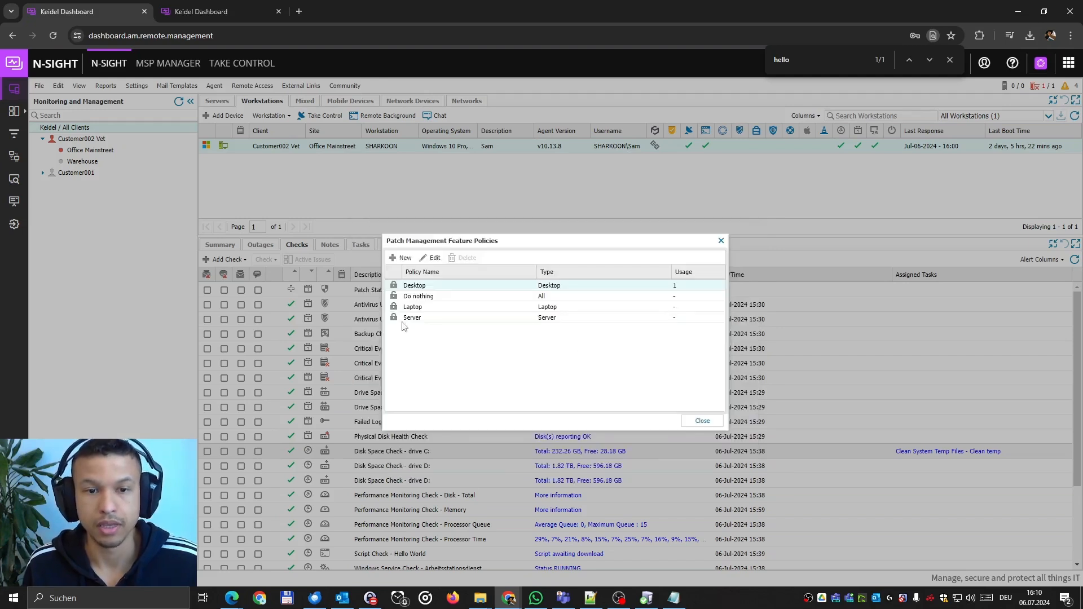
{"action": "left_click", "coordinate": [433, 297]}
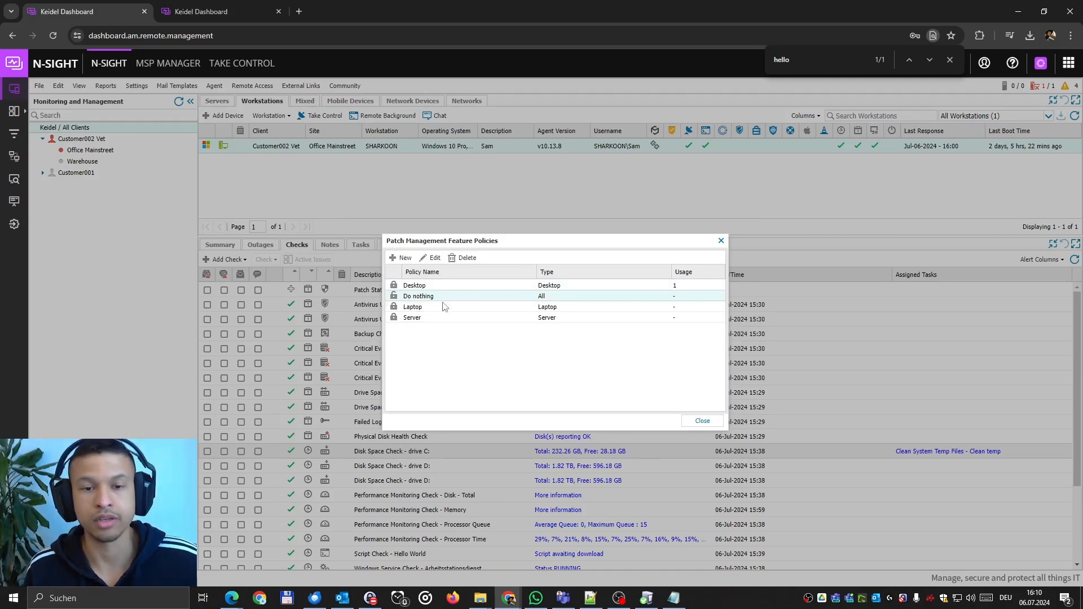
{"action": "left_click", "coordinate": [701, 421]}
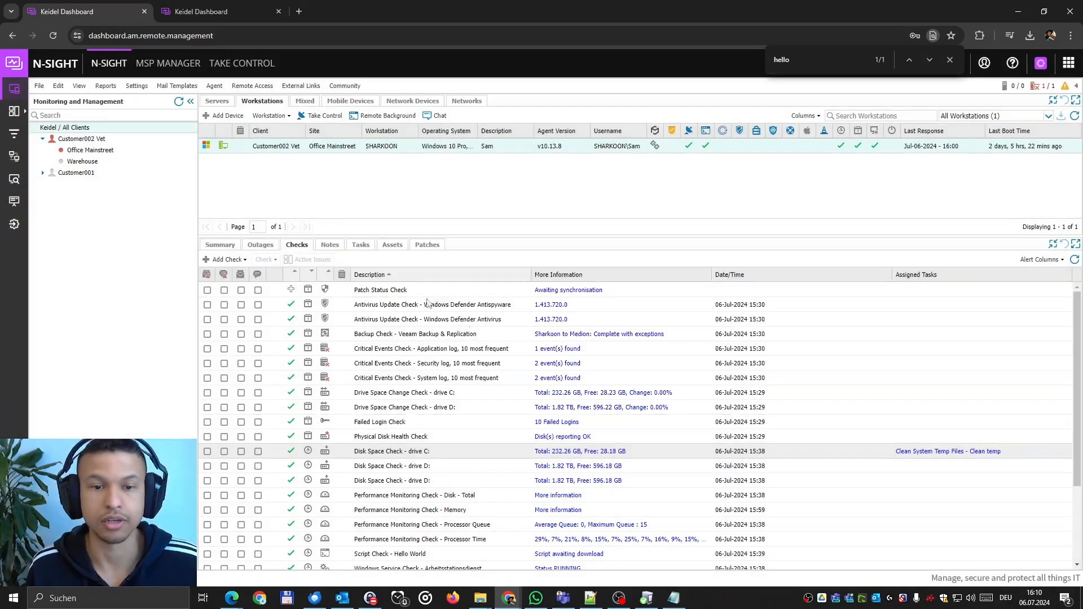
Preview SHARKOON's patch management set On with the Do nothing policy, then cancel without saving.
{"action": "double_click", "coordinate": [332, 147]}
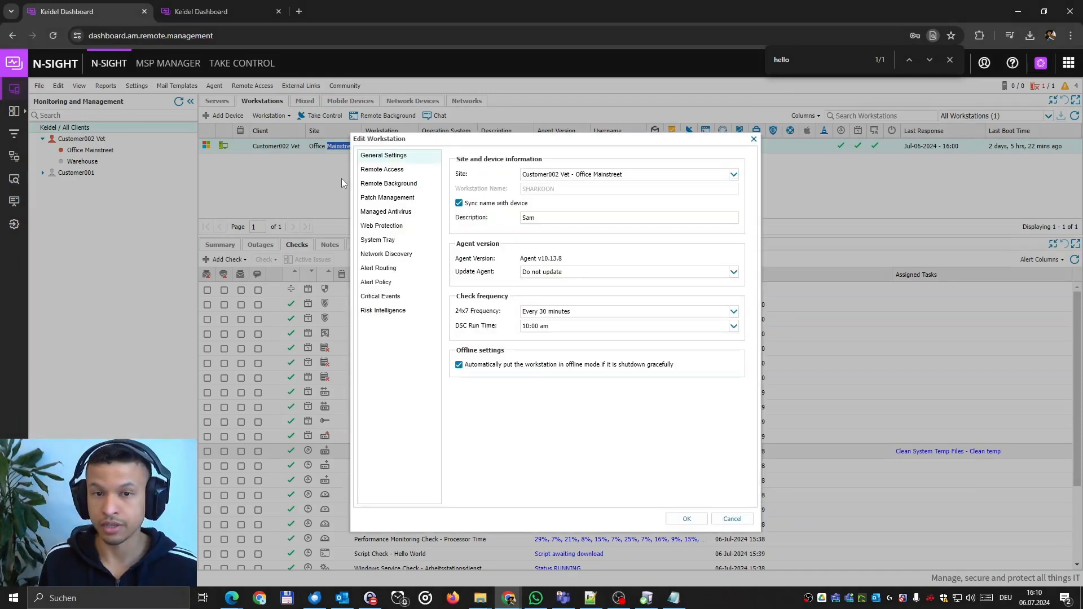
{"action": "left_click", "coordinate": [382, 199]}
{"action": "left_click", "coordinate": [617, 164]}
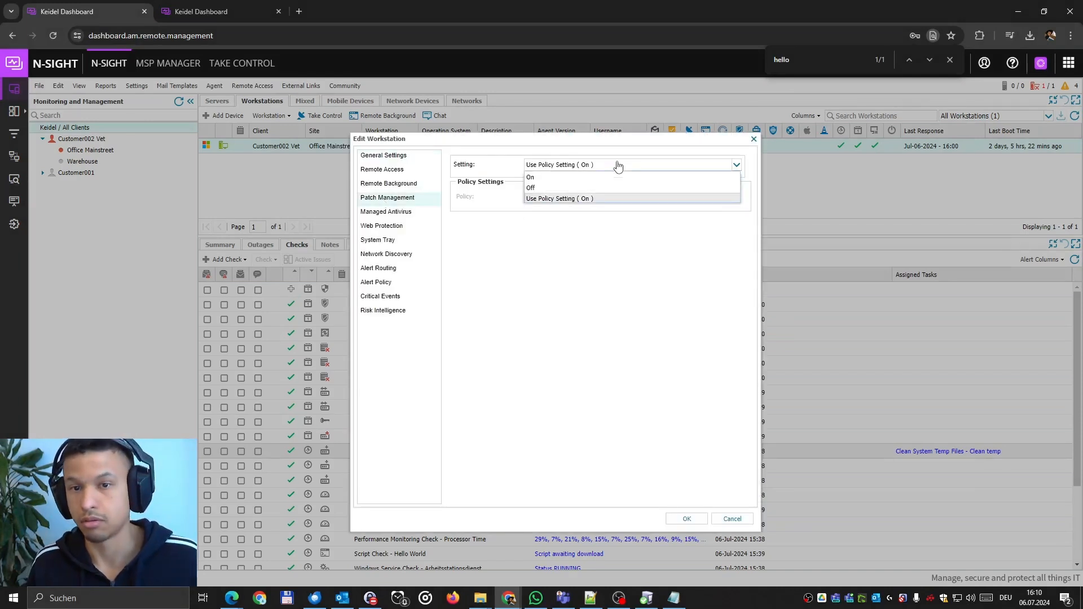
{"action": "left_click", "coordinate": [587, 185]}
{"action": "left_click", "coordinate": [581, 199]}
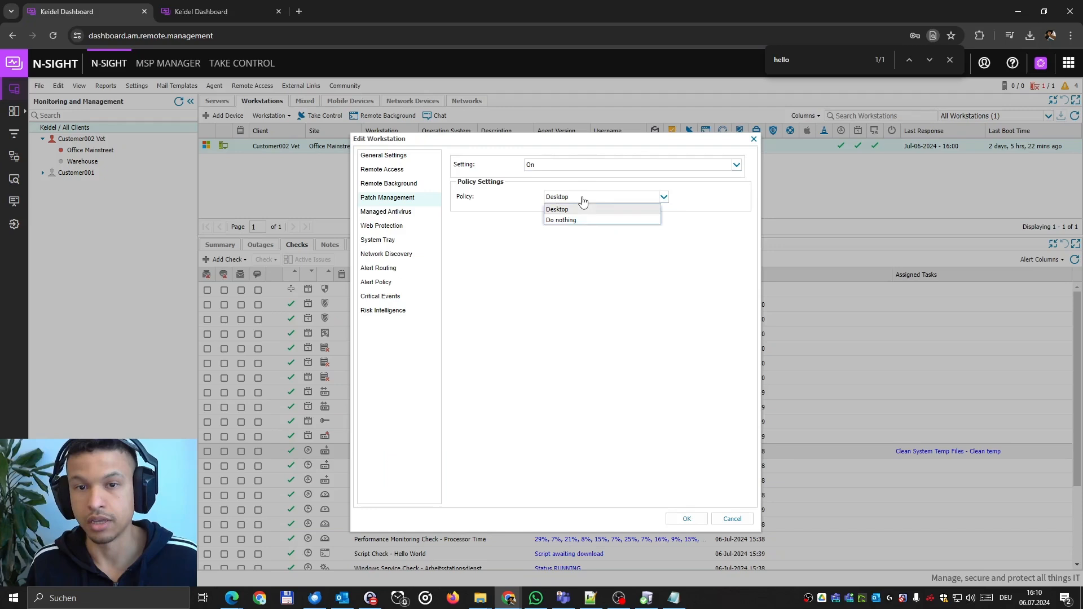
{"action": "left_click", "coordinate": [577, 226]}
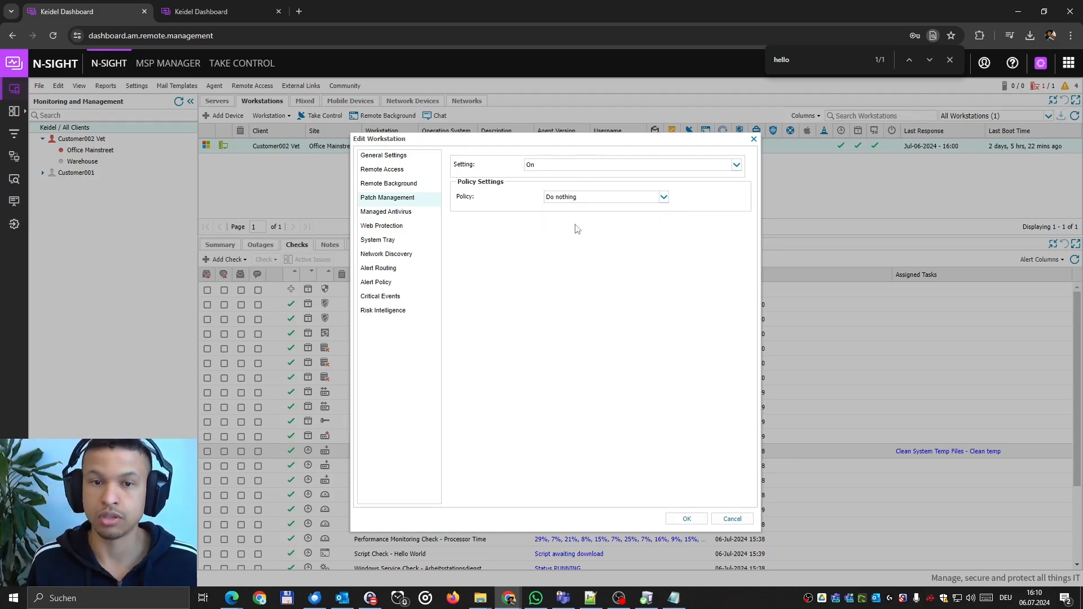
{"action": "left_click", "coordinate": [731, 520]}
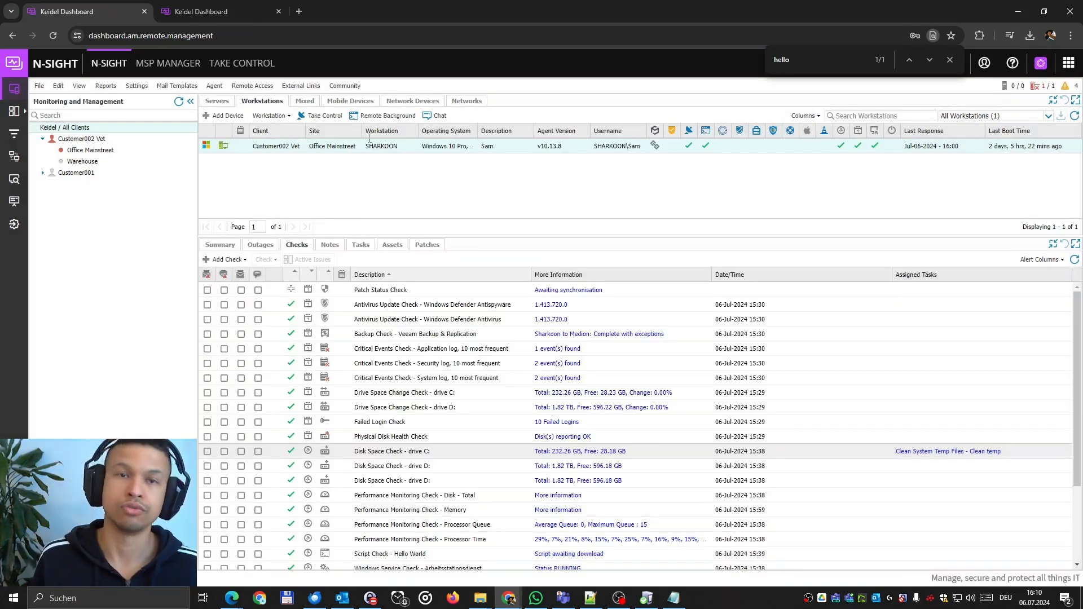
{"action": "left_click", "coordinate": [128, 90]}
{"action": "mouse_move", "coordinate": [207, 353]}
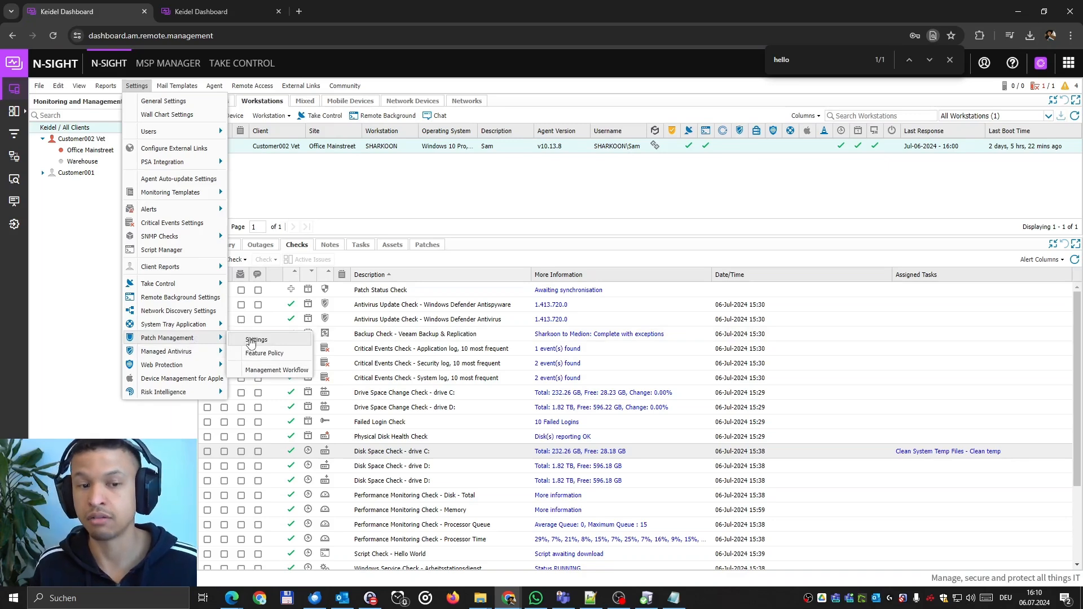
In Patch Management Settings, briefly set Workstations desktops to Do nothing, then revert to Desktop.
{"action": "left_click", "coordinate": [252, 340]}
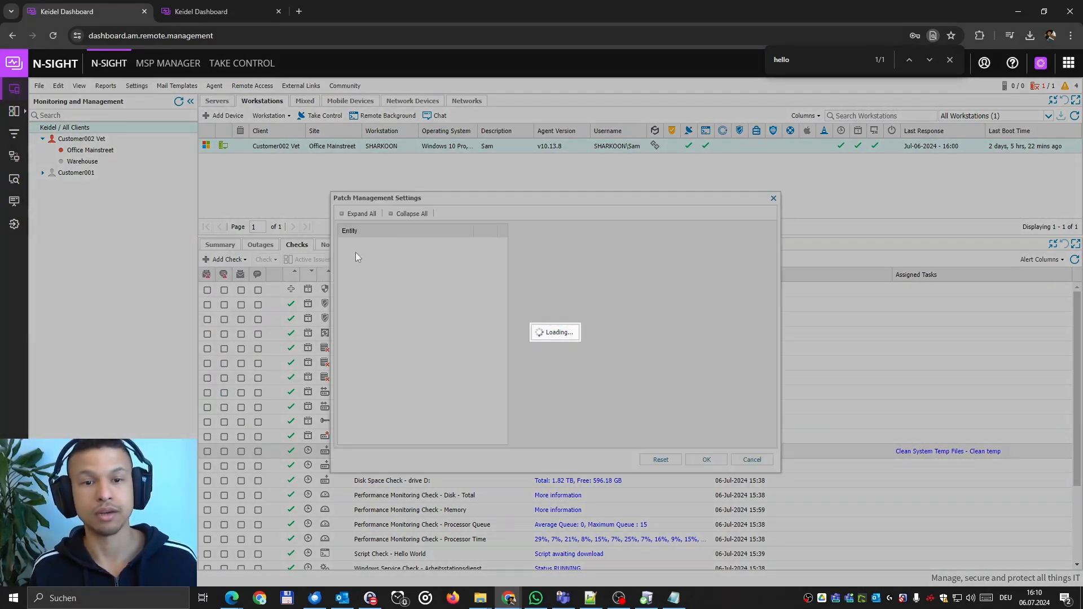
{"action": "left_click", "coordinate": [344, 257]}
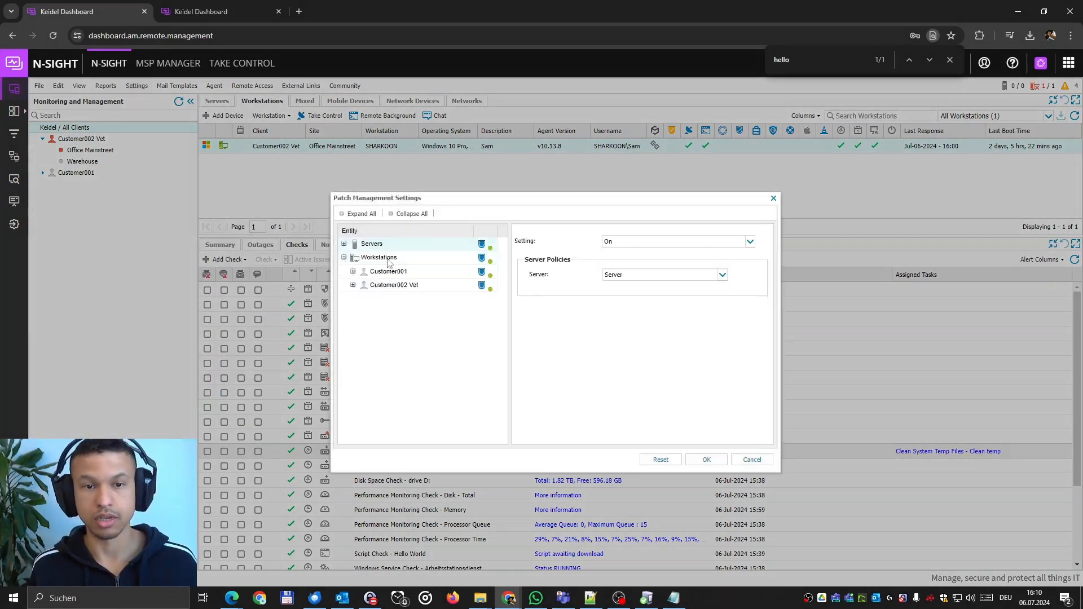
{"action": "left_click", "coordinate": [389, 258]}
{"action": "left_click", "coordinate": [630, 278]}
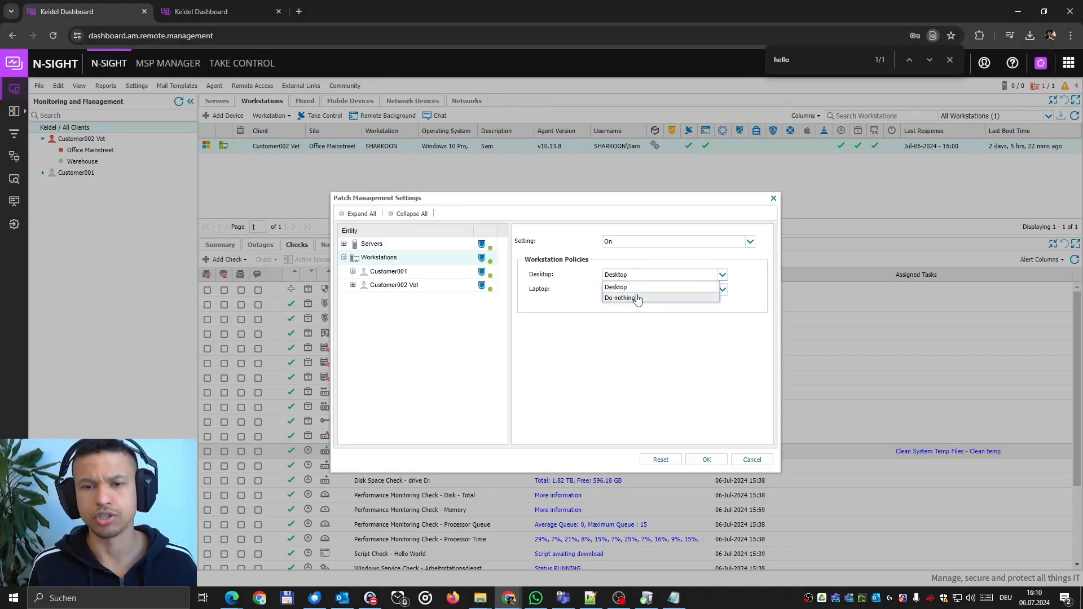
{"action": "left_click", "coordinate": [637, 297]}
{"action": "left_click", "coordinate": [618, 289]}
{"action": "left_click", "coordinate": [617, 288]}
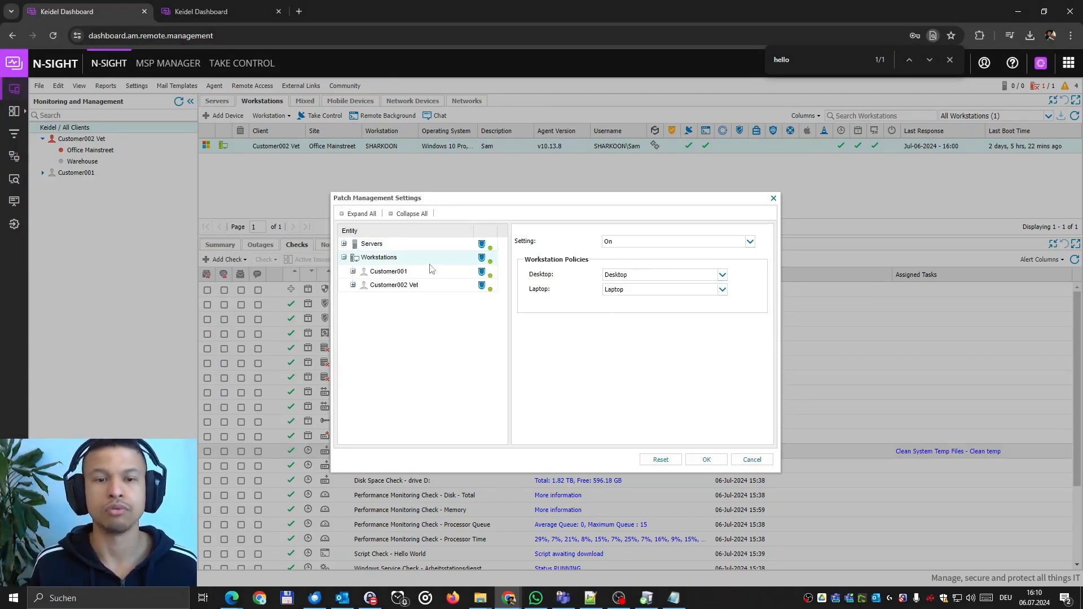
Turn Customer002 Vet patch management On with Do nothing for desktops, and apply.
{"action": "left_click", "coordinate": [390, 288]}
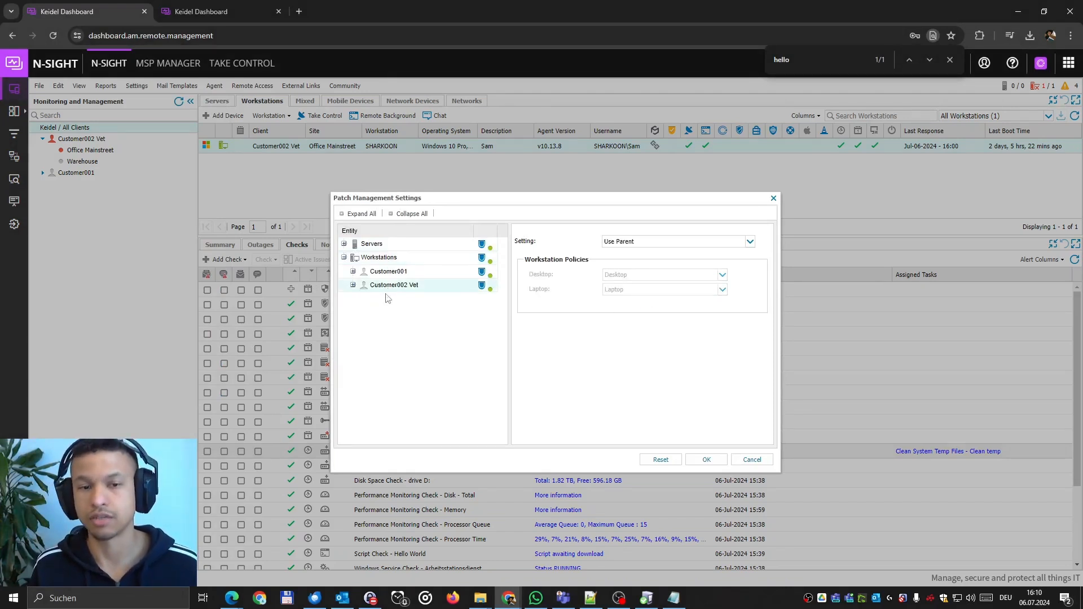
{"action": "left_click", "coordinate": [627, 244]}
{"action": "left_click", "coordinate": [633, 254]}
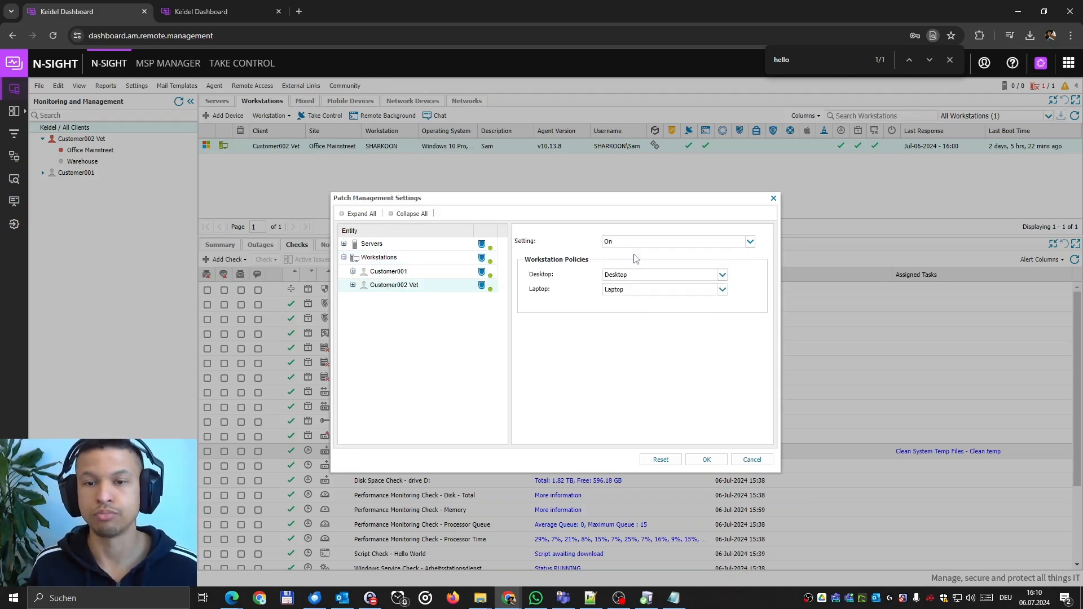
{"action": "left_click", "coordinate": [629, 277]}
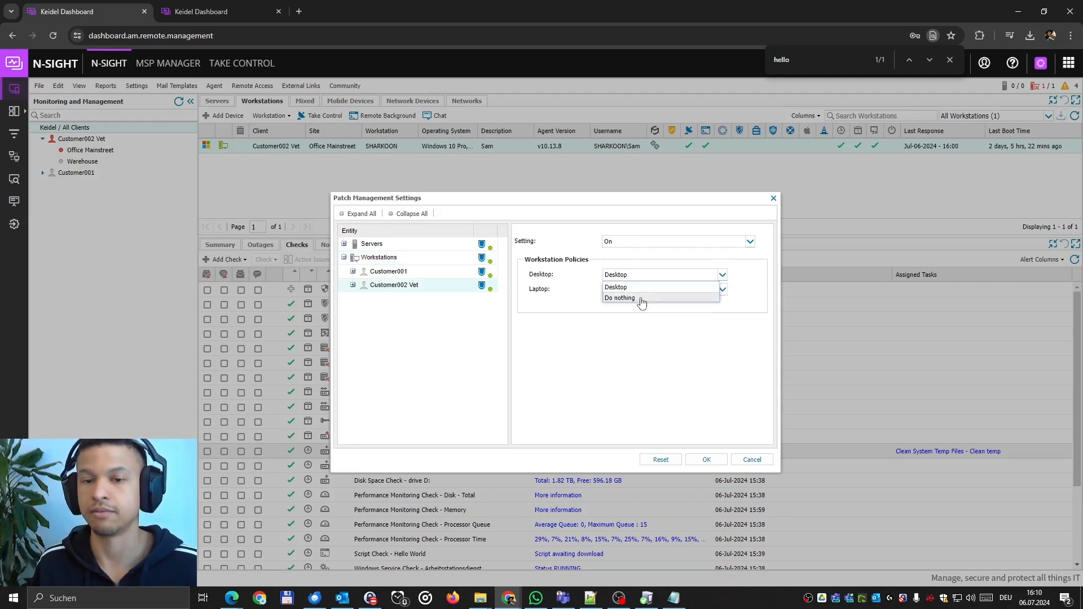
{"action": "left_click", "coordinate": [642, 299]}
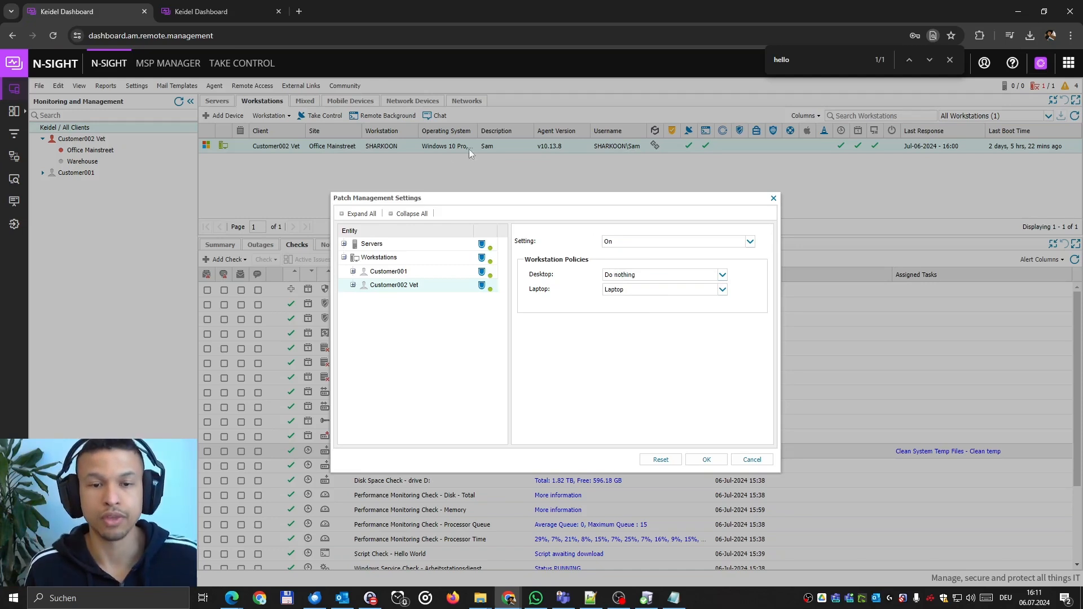
{"action": "left_click", "coordinate": [353, 285]}
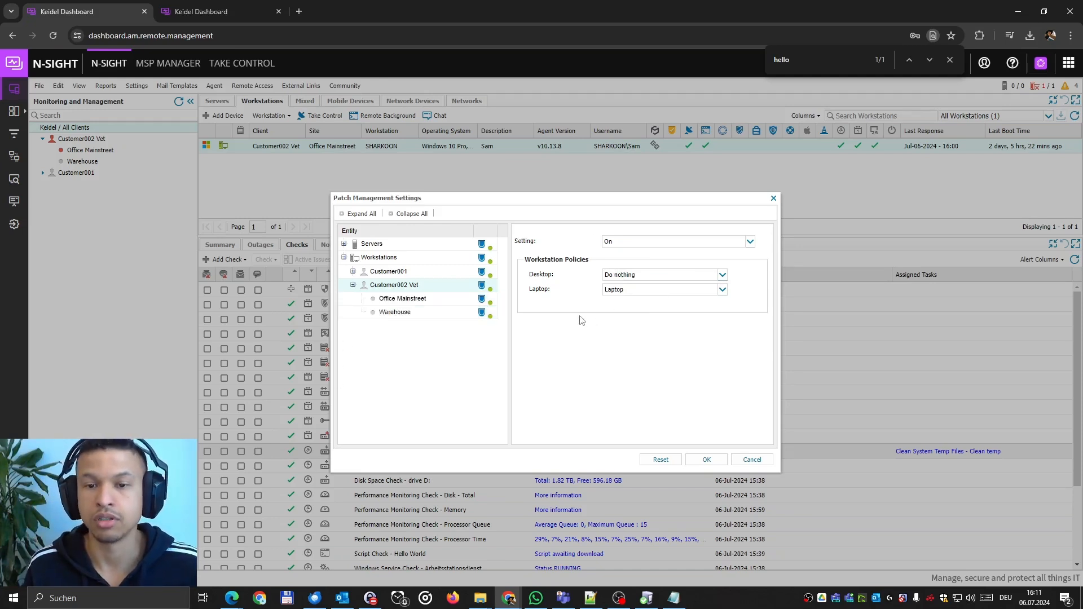
{"action": "left_click", "coordinate": [405, 302]}
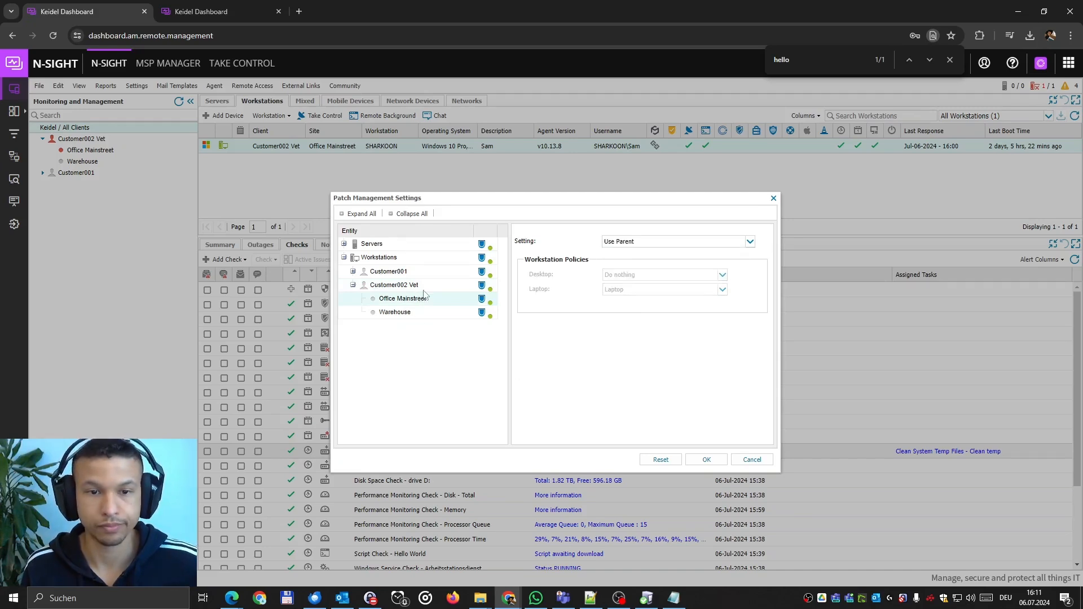
{"action": "left_click", "coordinate": [394, 285]}
{"action": "left_click", "coordinate": [701, 460]}
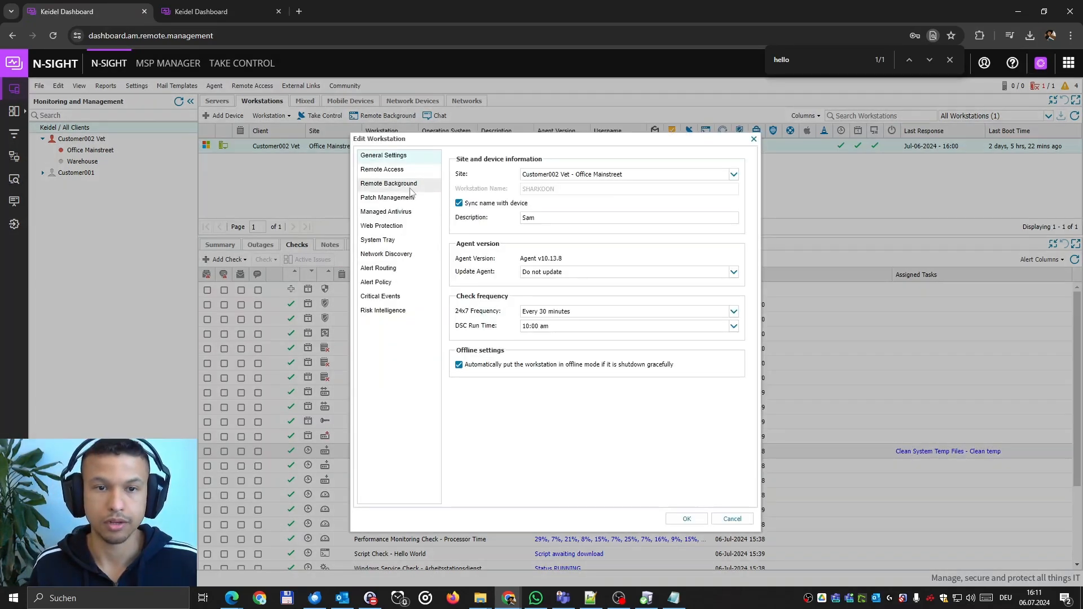
Confirm SHARKOON's Patch Management page shows the inherited setting and a Patch Status Check.
{"action": "left_click", "coordinate": [410, 185]}
{"action": "left_click", "coordinate": [410, 196]}
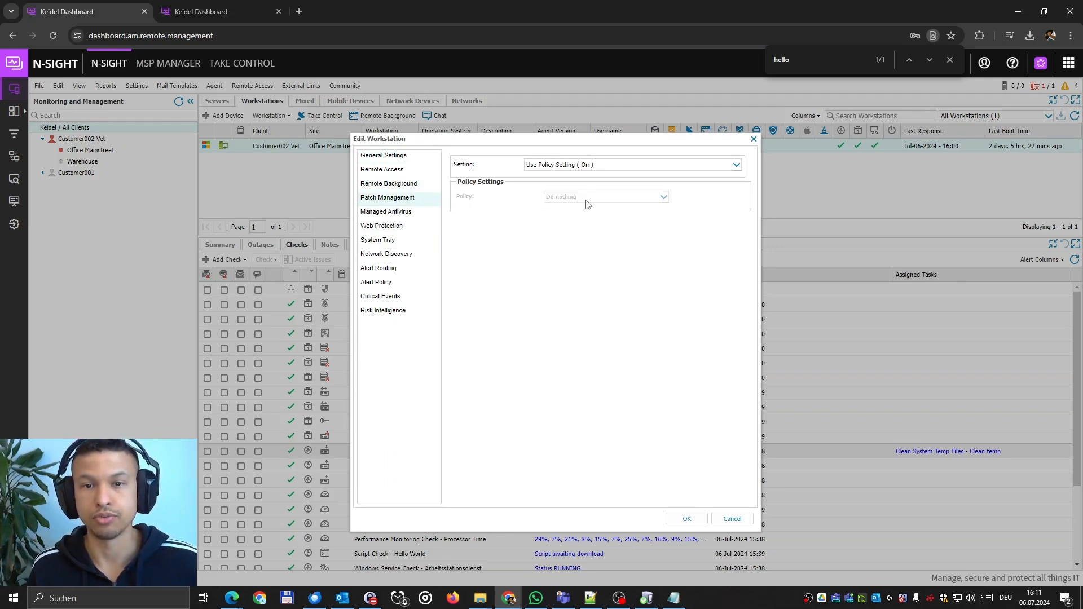
{"action": "left_click", "coordinate": [556, 165]}
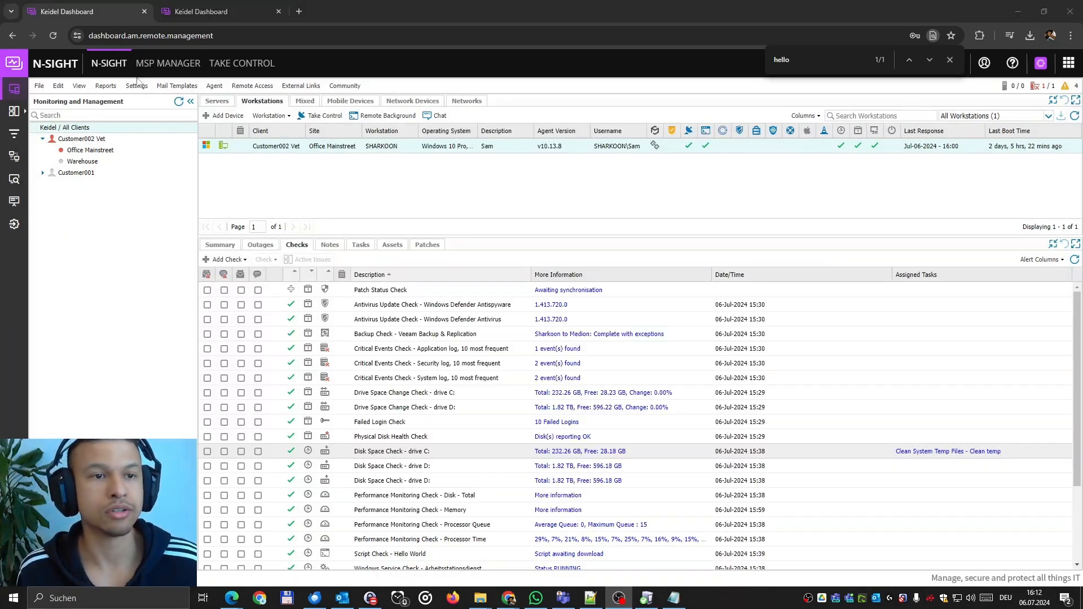
Open Managed Antivirus > Protection Policy and accept the terms to proceed.
{"action": "left_click", "coordinate": [137, 78]}
{"action": "left_click", "coordinate": [136, 87]}
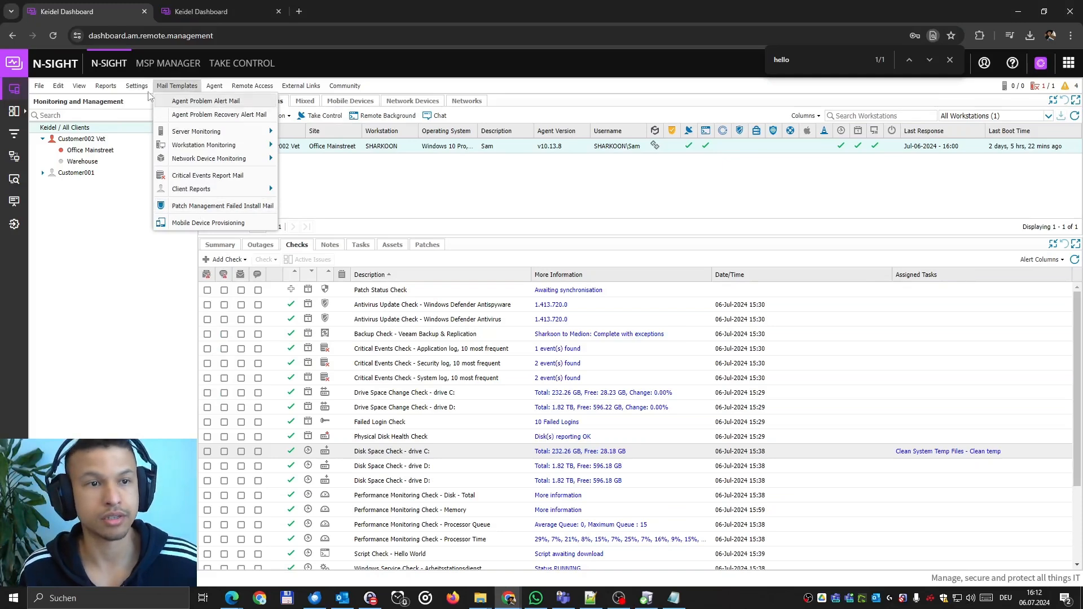
{"action": "mouse_move", "coordinate": [137, 86]}
{"action": "mouse_move", "coordinate": [176, 352]}
{"action": "left_click", "coordinate": [282, 368]}
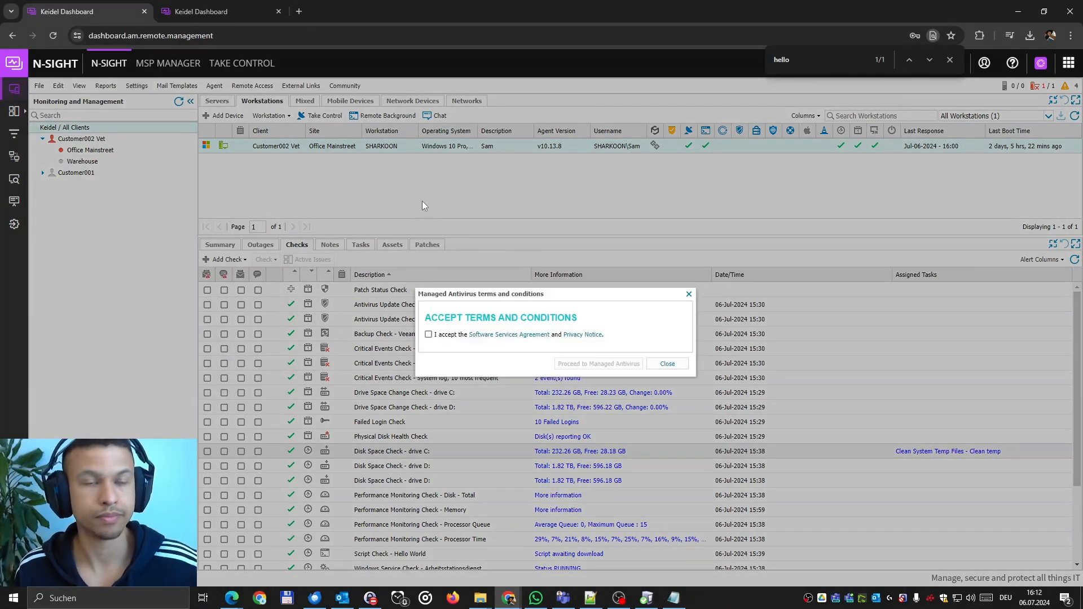
{"action": "left_click", "coordinate": [428, 335]}
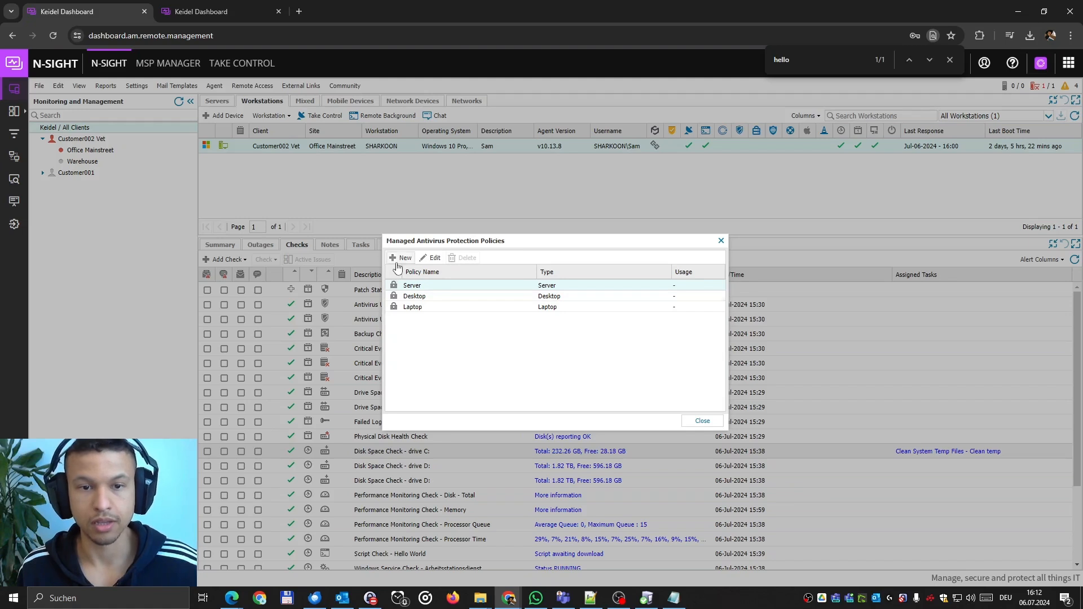
Review the Server antivirus policy's installation, scan, protection, remediation, exclusion and encryption pages.
{"action": "double_click", "coordinate": [416, 286]}
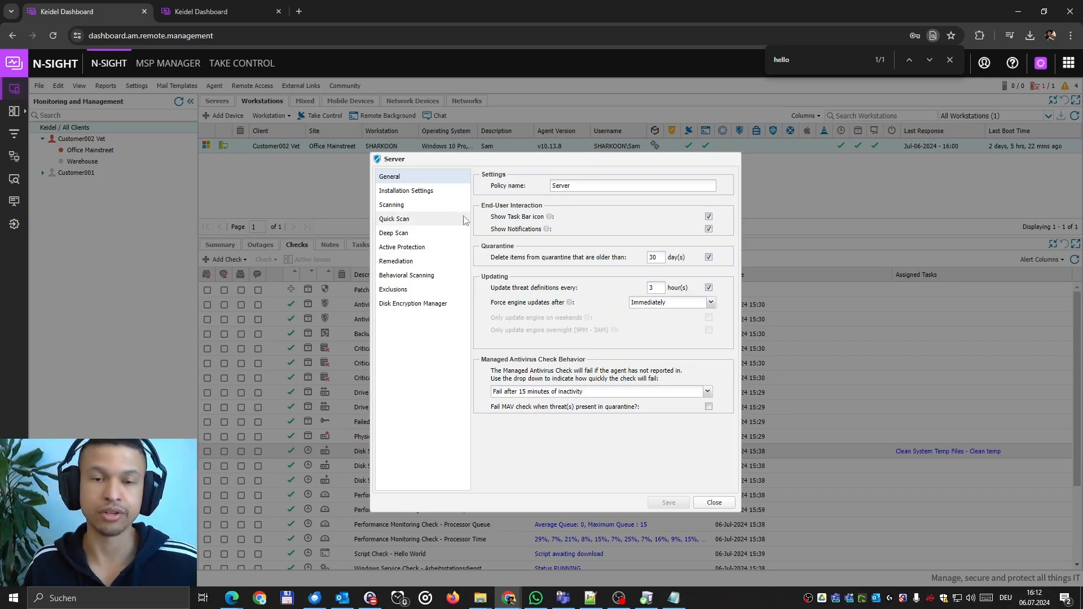
{"action": "left_click", "coordinate": [444, 194]}
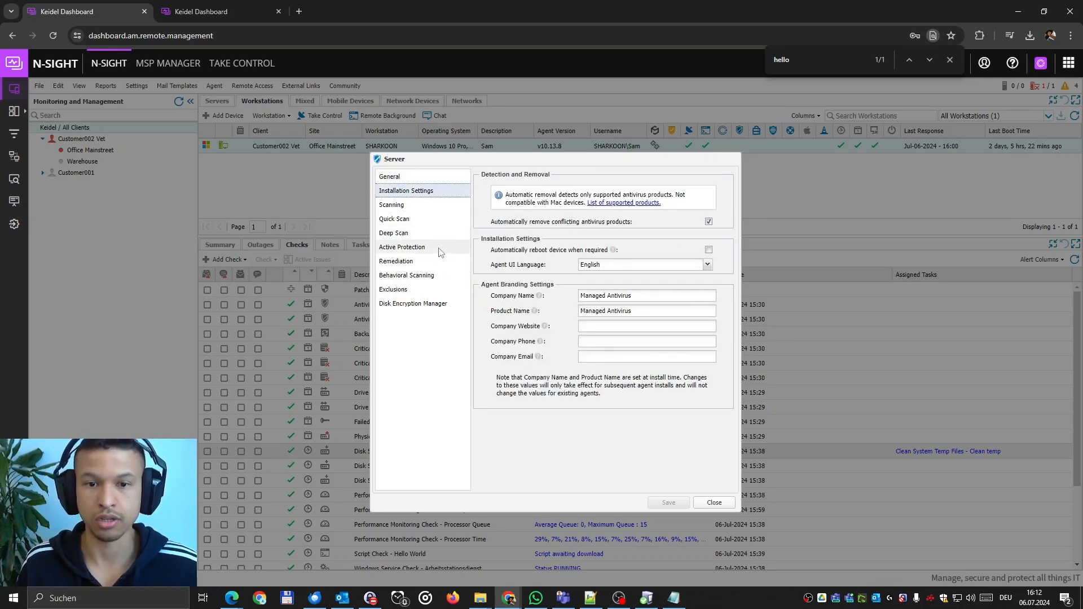
{"action": "left_click", "coordinate": [411, 207]}
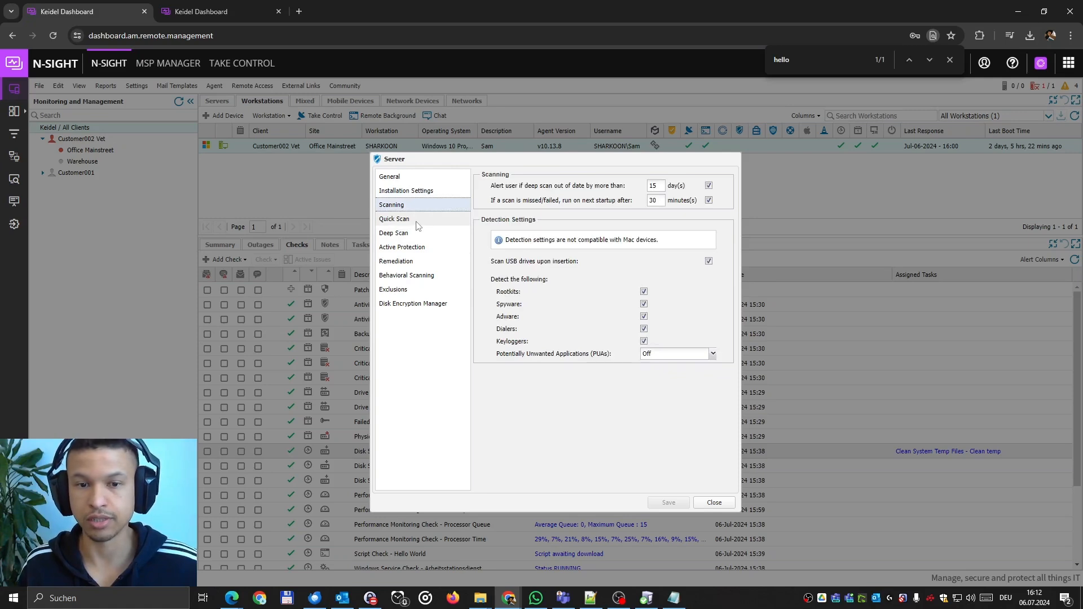
{"action": "left_click", "coordinate": [417, 220]}
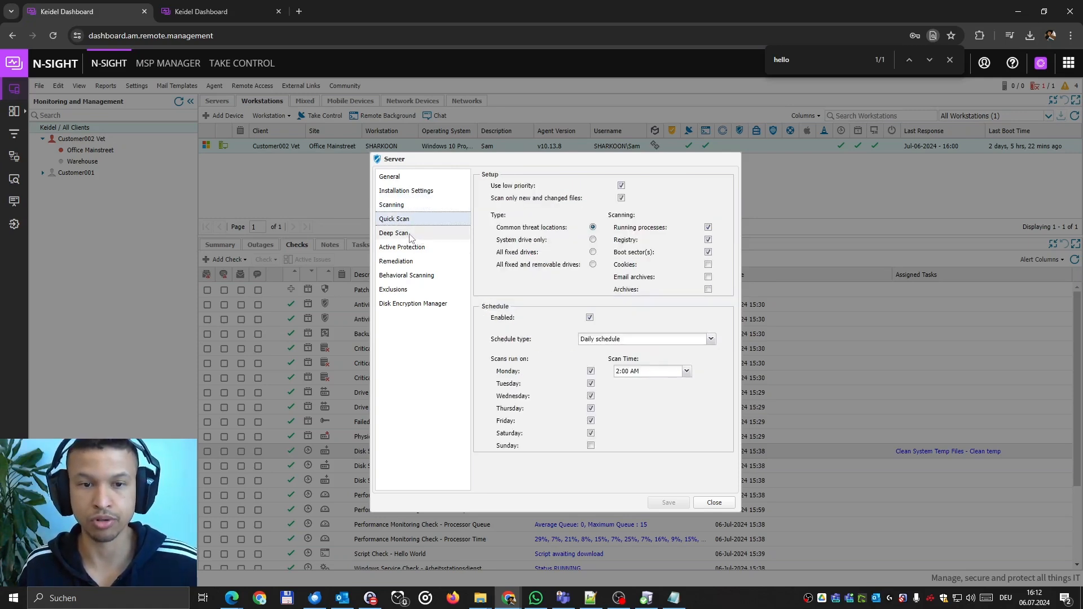
{"action": "left_click", "coordinate": [410, 235]}
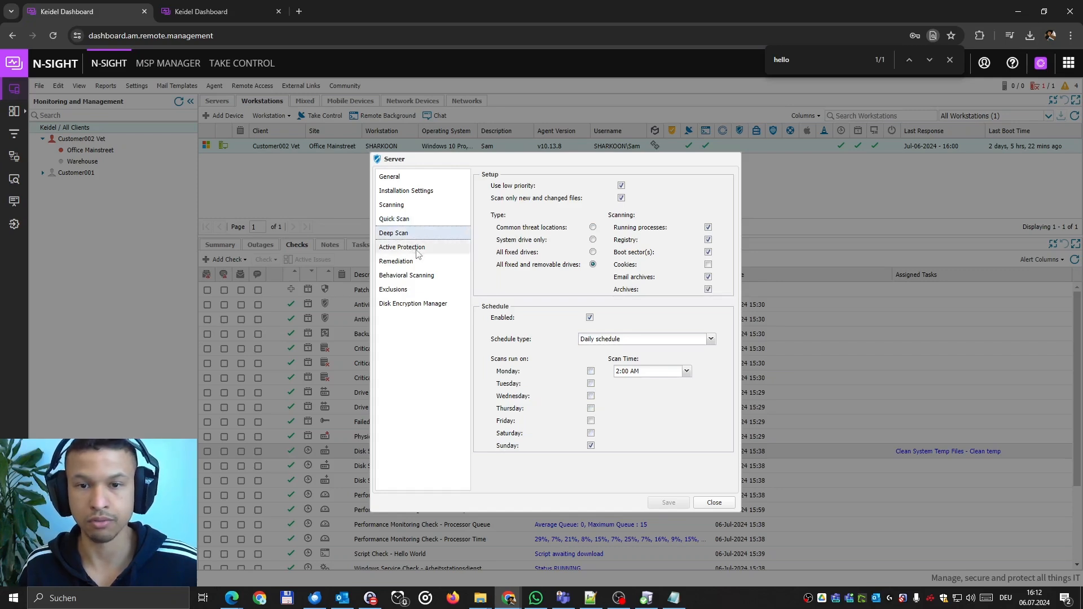
{"action": "left_click", "coordinate": [417, 253]}
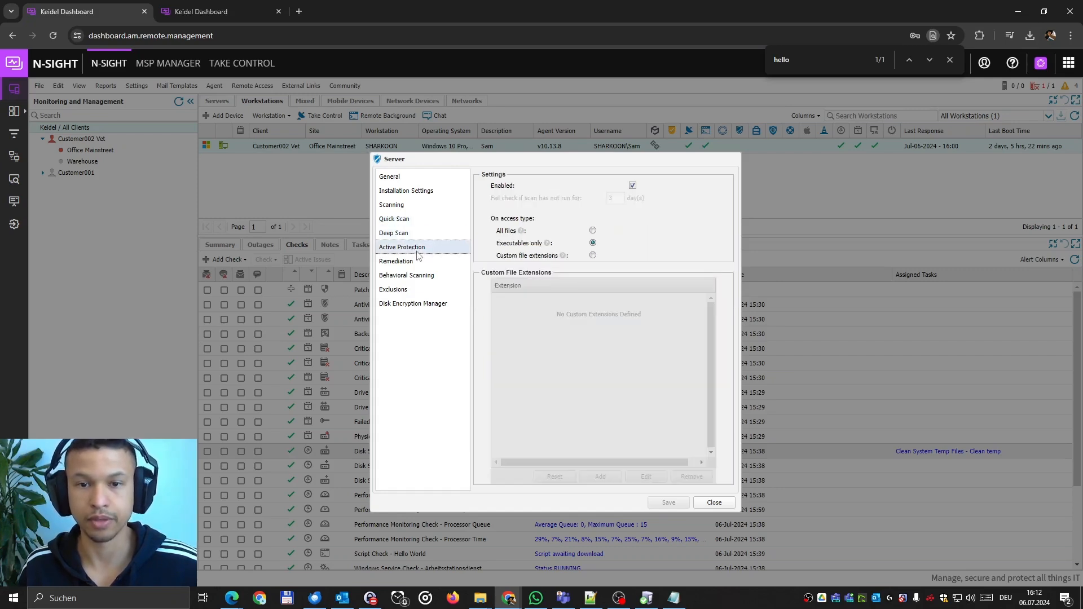
{"action": "left_click", "coordinate": [415, 263]}
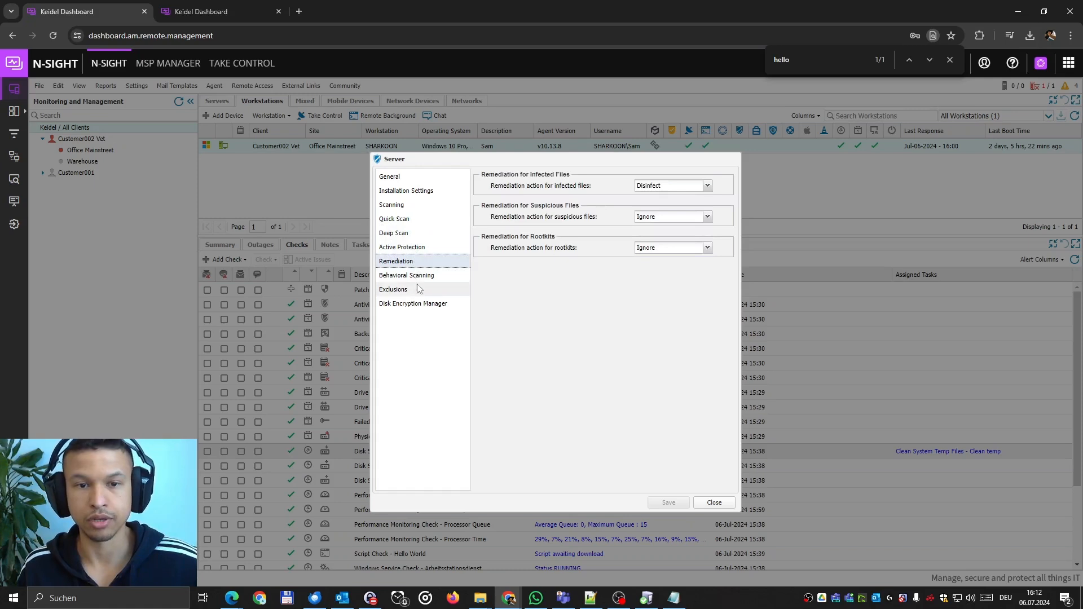
{"action": "left_click", "coordinate": [419, 279]}
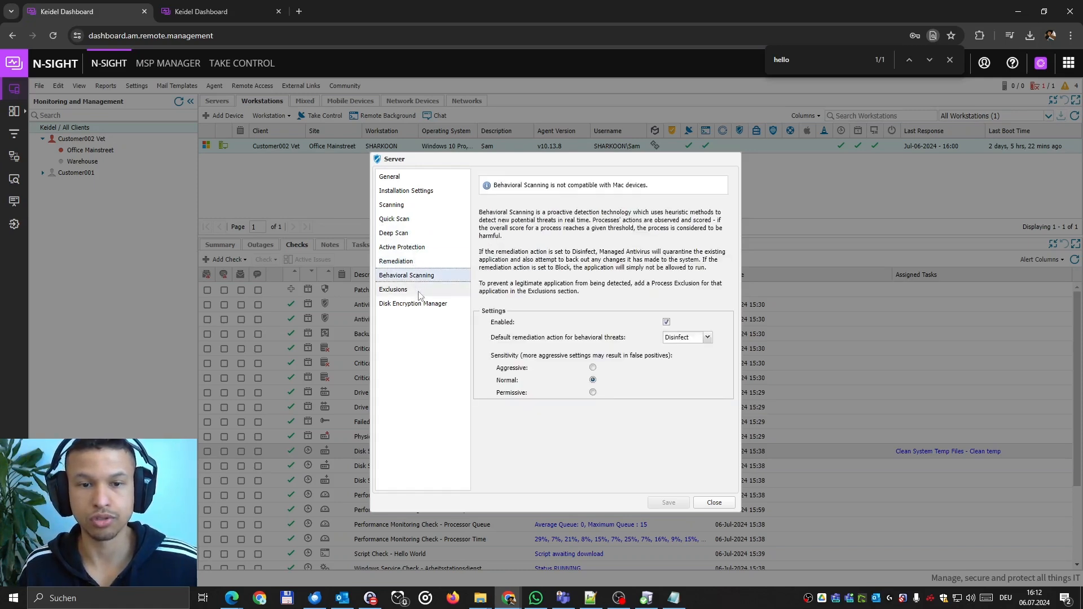
{"action": "left_click", "coordinate": [419, 293]}
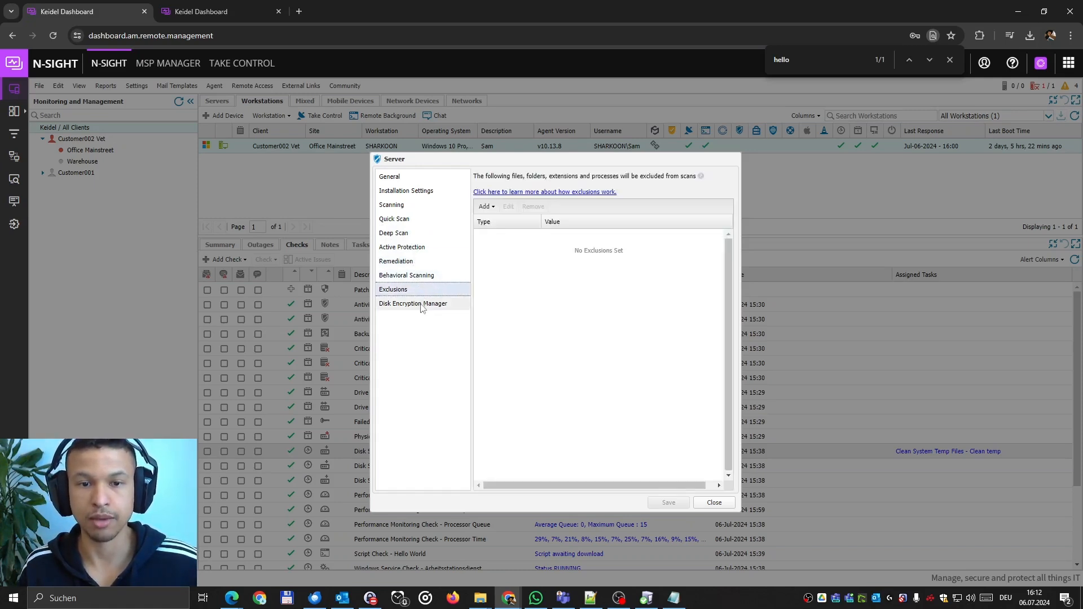
{"action": "left_click", "coordinate": [422, 307]}
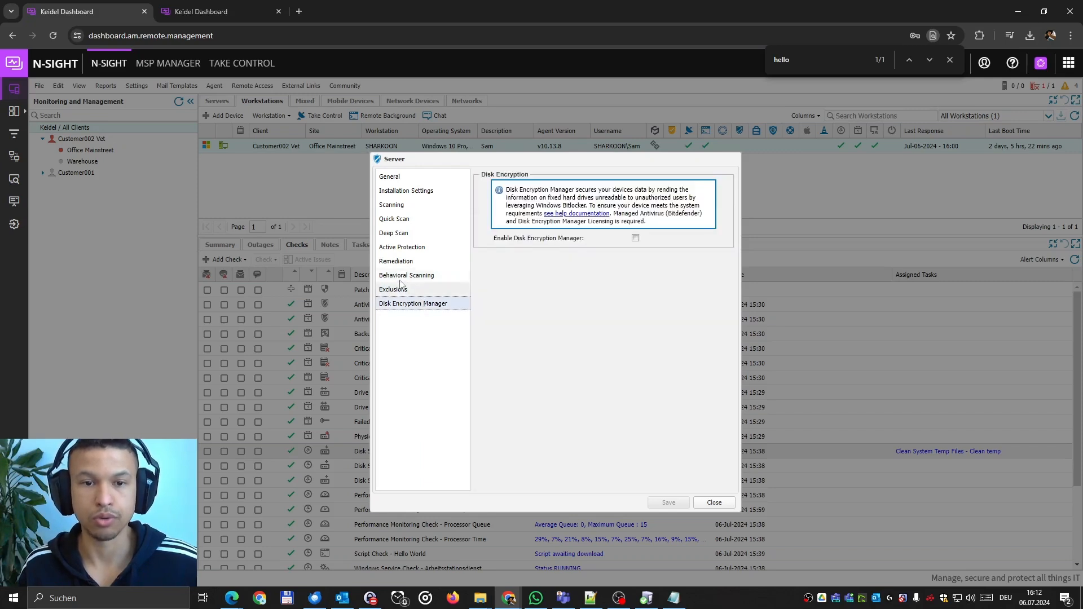
{"action": "left_click", "coordinate": [414, 220]}
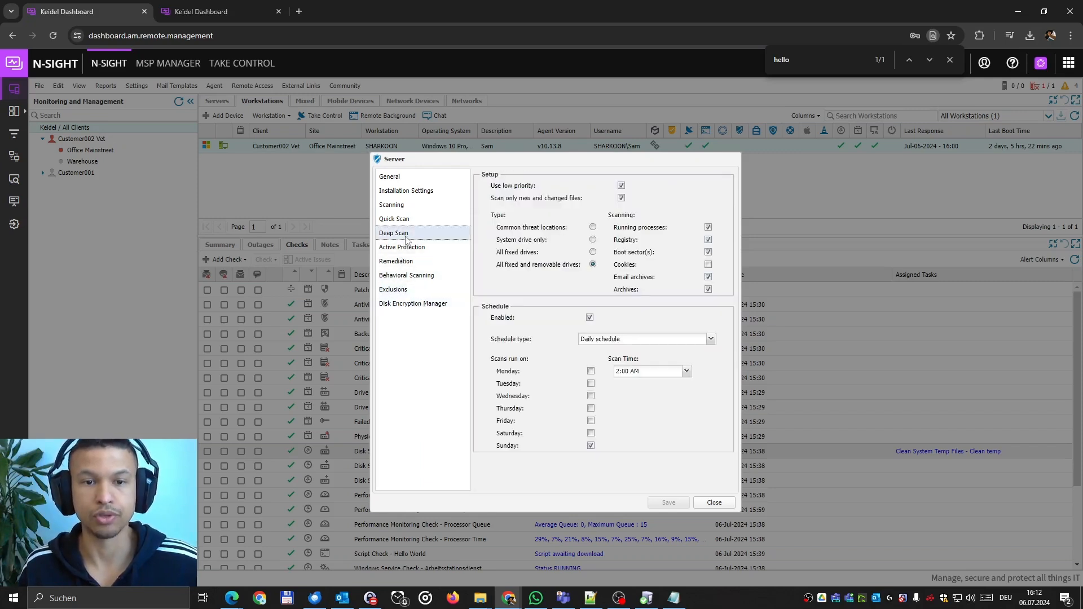
Close the Server policy and the protection policies list to return to SHARKOON's checks.
{"action": "left_click", "coordinate": [414, 209]}
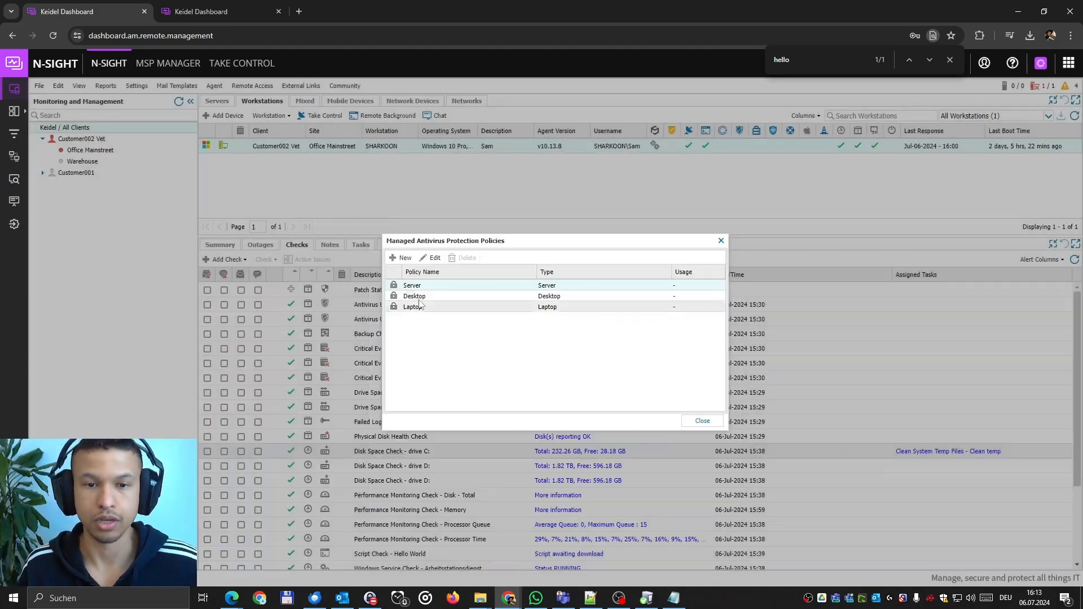
{"action": "left_click", "coordinate": [702, 422]}
{"action": "left_click", "coordinate": [137, 85]}
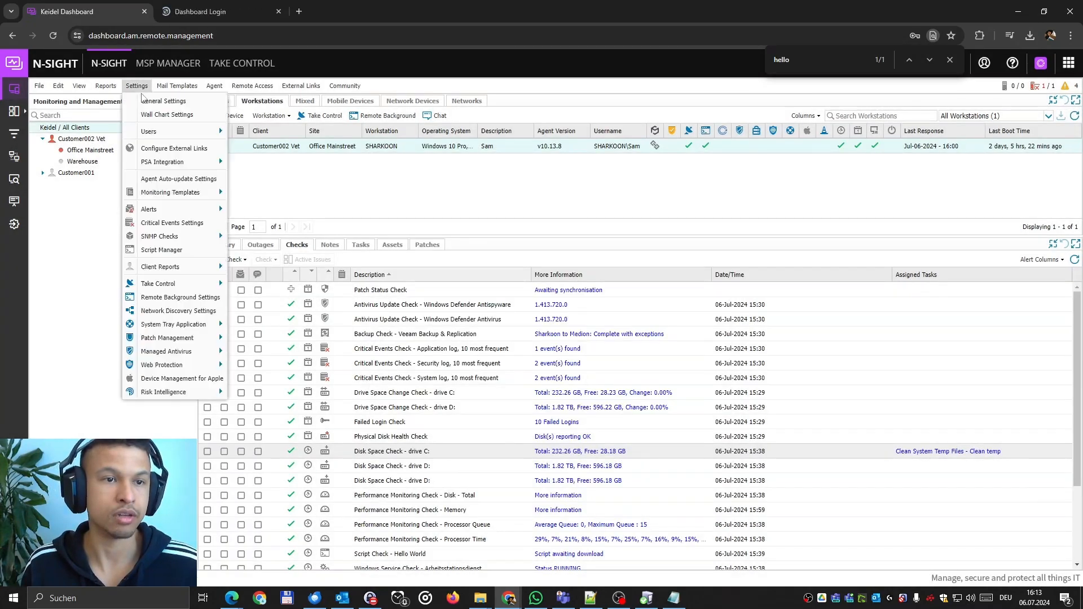
{"action": "mouse_move", "coordinate": [191, 358]}
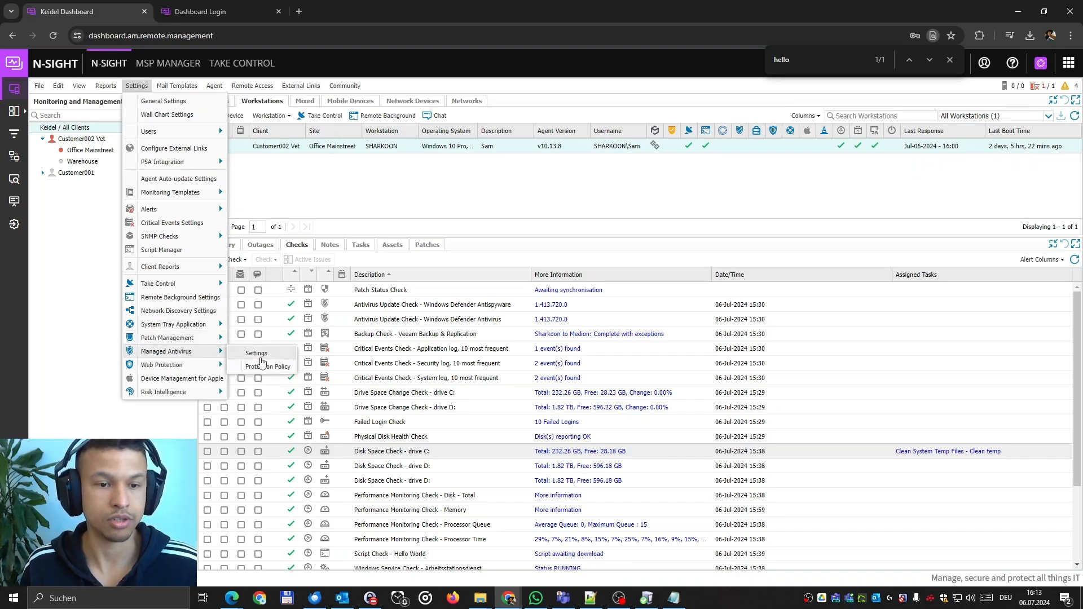
{"action": "left_click", "coordinate": [271, 357]}
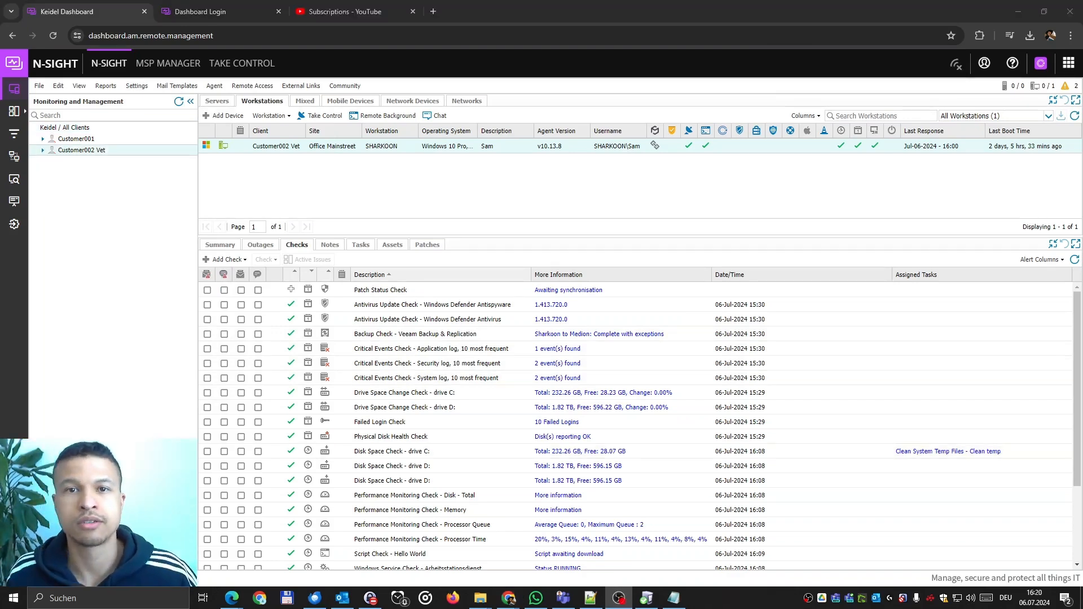
Choose Add Check > Add 24x7 Check > Event Log Check for SHARKOON.
{"action": "left_click", "coordinate": [228, 259]}
{"action": "mouse_move", "coordinate": [235, 277]}
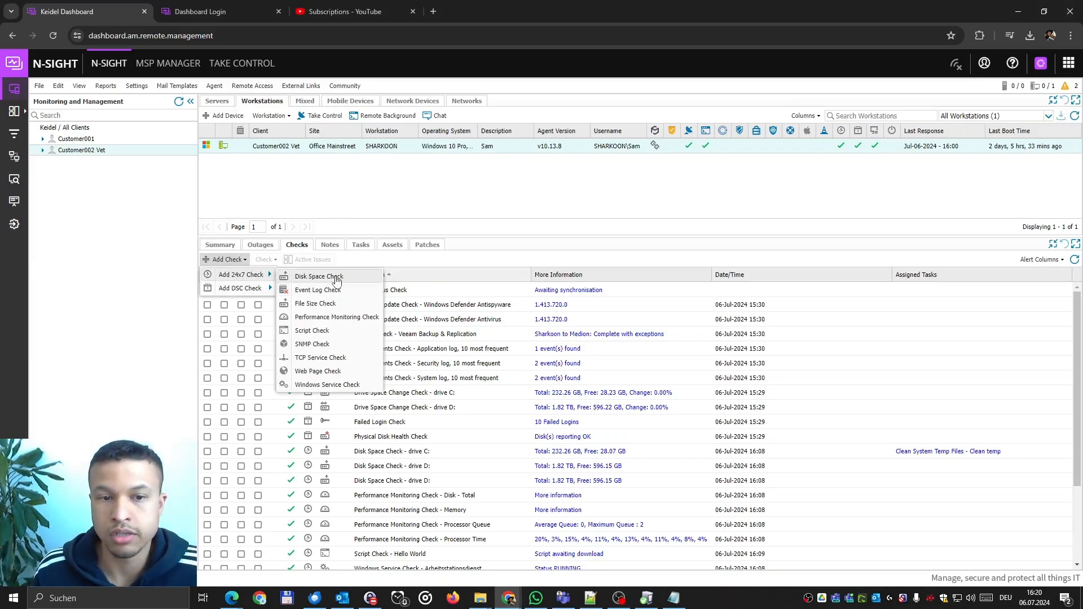
{"action": "left_click", "coordinate": [338, 294]}
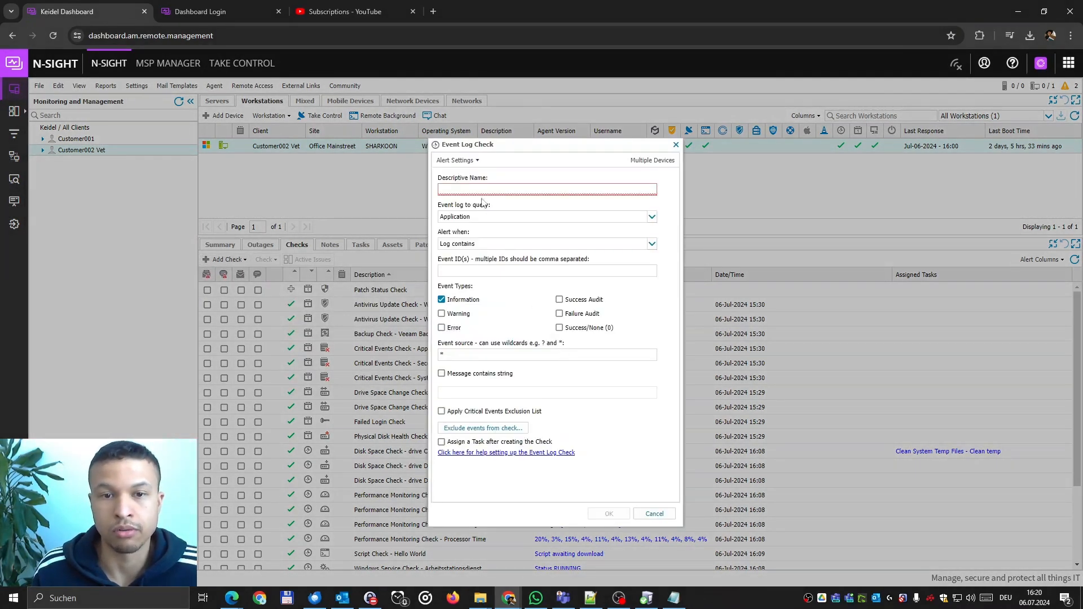
Name the Event Log Check 'test', watching the Application log for event ID 2001, then close it.
{"action": "left_click", "coordinate": [480, 191]}
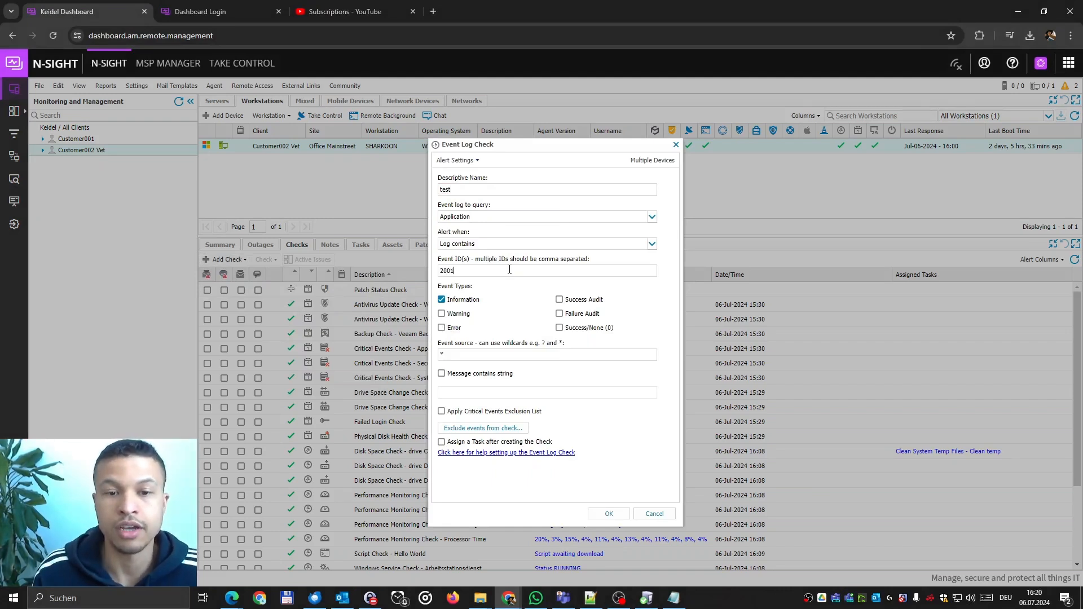
{"action": "left_click", "coordinate": [481, 220]}
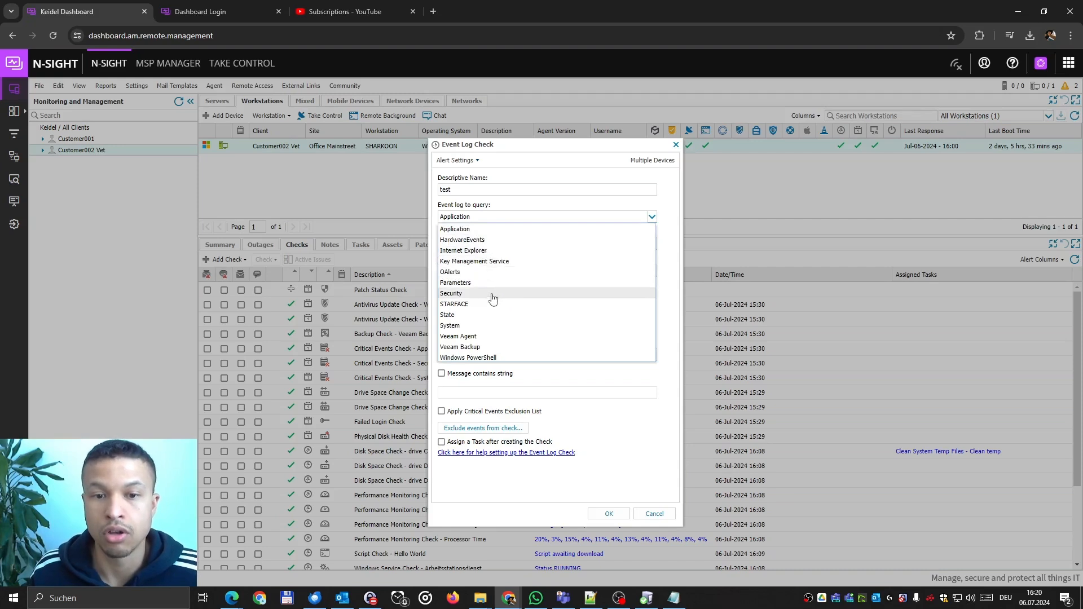
{"action": "left_click", "coordinate": [667, 365]}
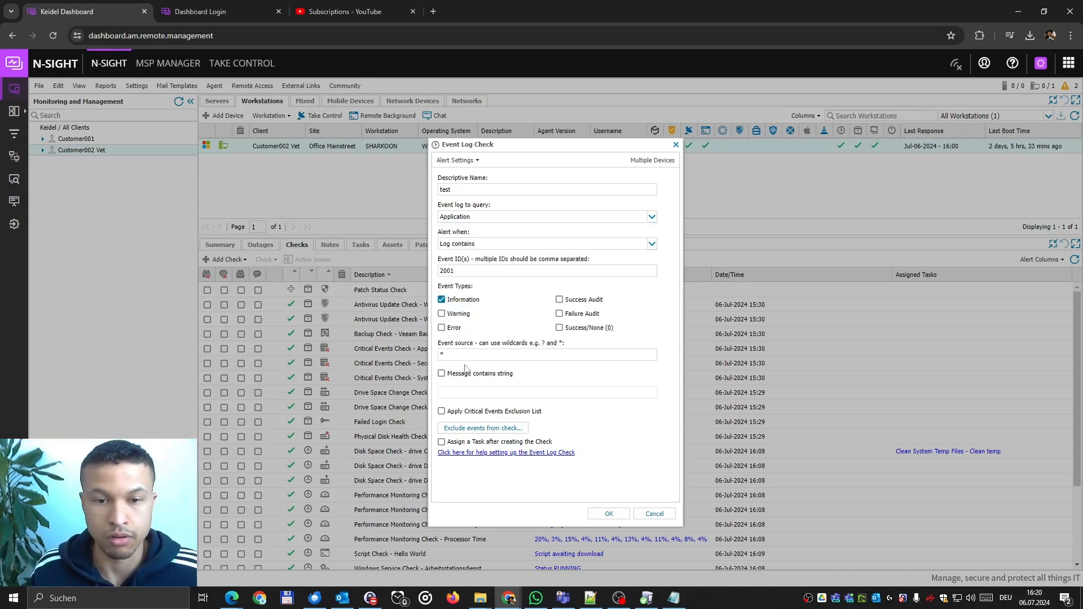
{"action": "left_click", "coordinate": [488, 245]}
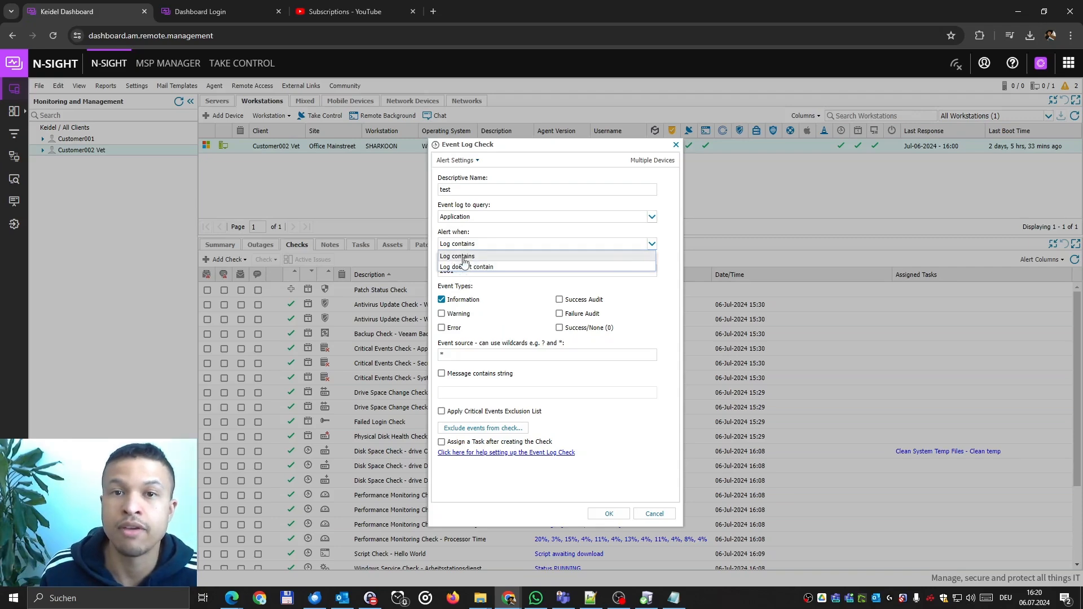
{"action": "left_click", "coordinate": [539, 232]}
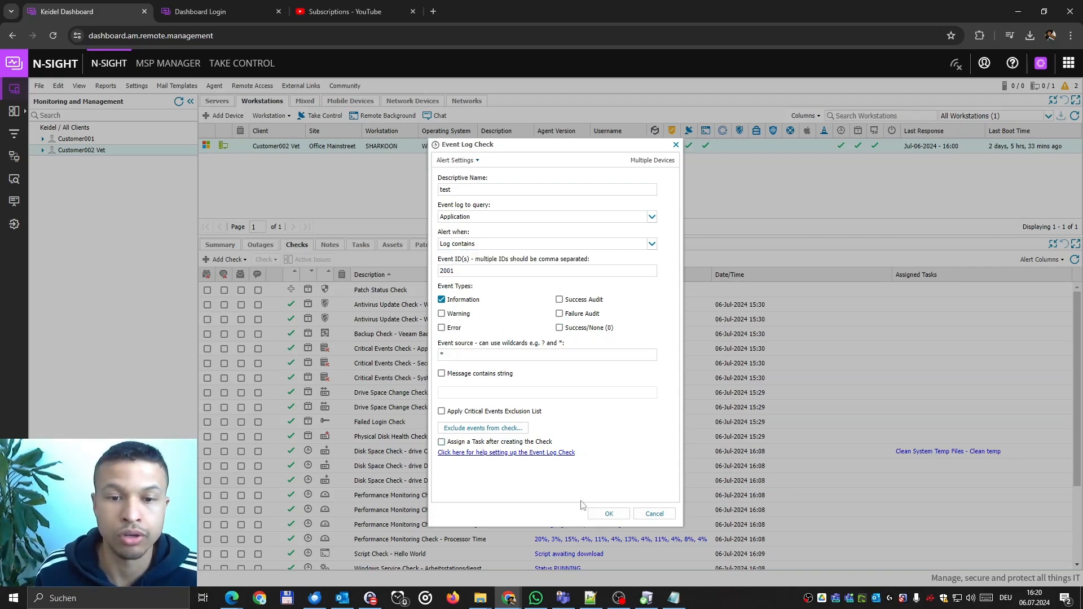
{"action": "left_click", "coordinate": [655, 513]}
{"action": "left_click", "coordinate": [227, 259]}
Preview a Performance Monitoring Check through Memory, Network, Processor Queue/Utilisation and Physical Disk types, then cancel.
{"action": "mouse_move", "coordinate": [260, 282]}
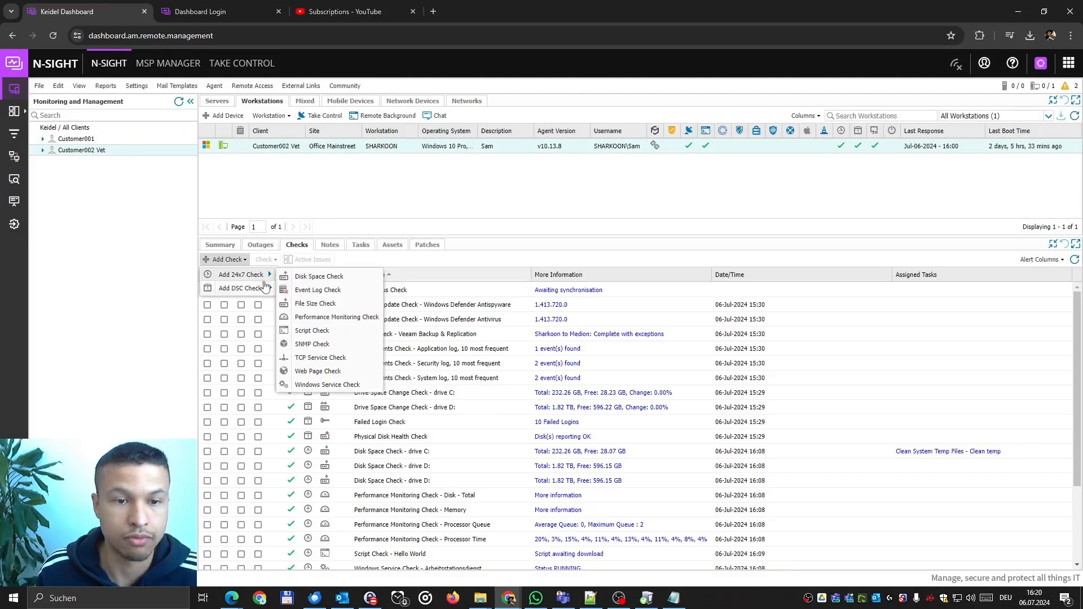
{"action": "left_click", "coordinate": [314, 303]}
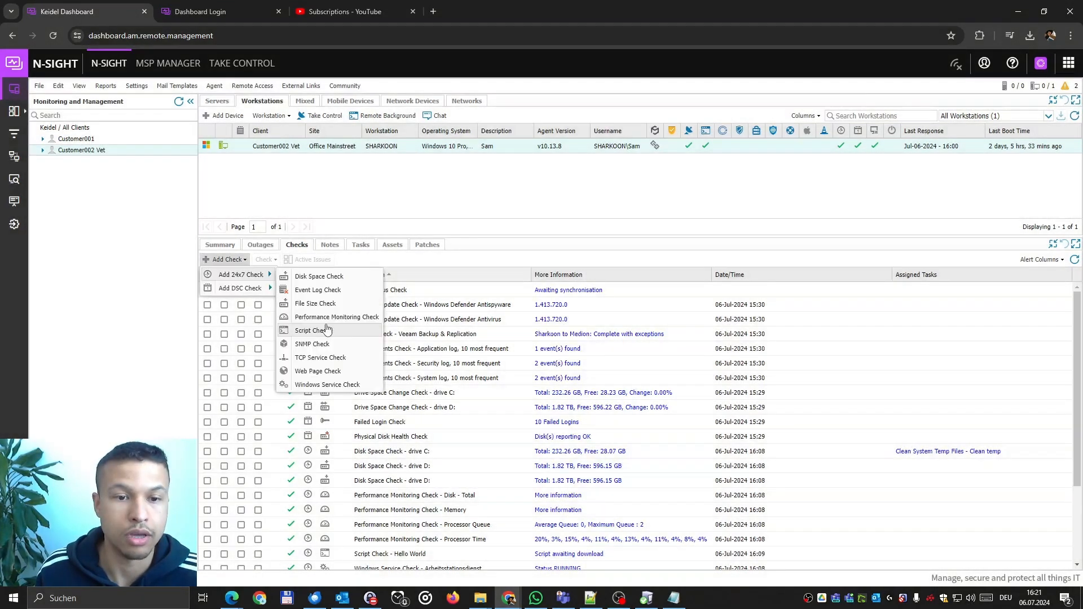
{"action": "left_click", "coordinate": [314, 317]}
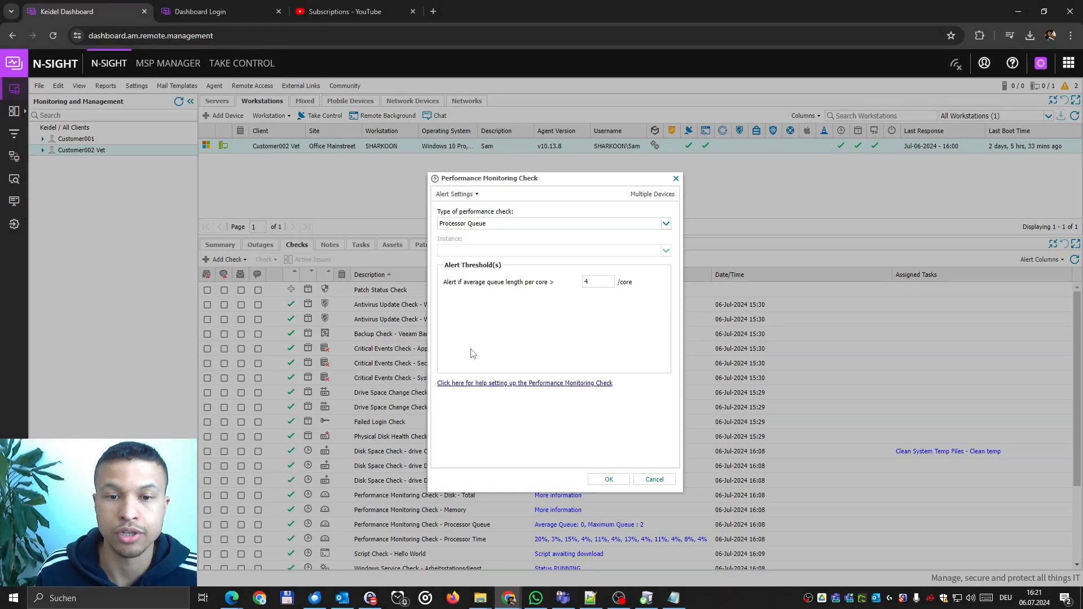
{"action": "left_click", "coordinate": [468, 225]}
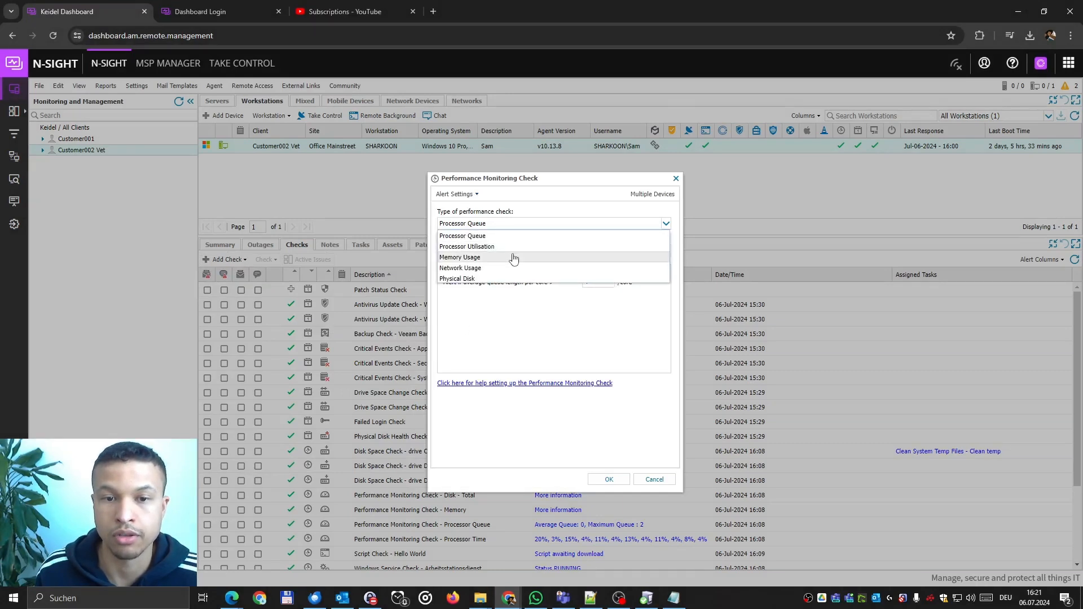
{"action": "left_click", "coordinate": [478, 263]}
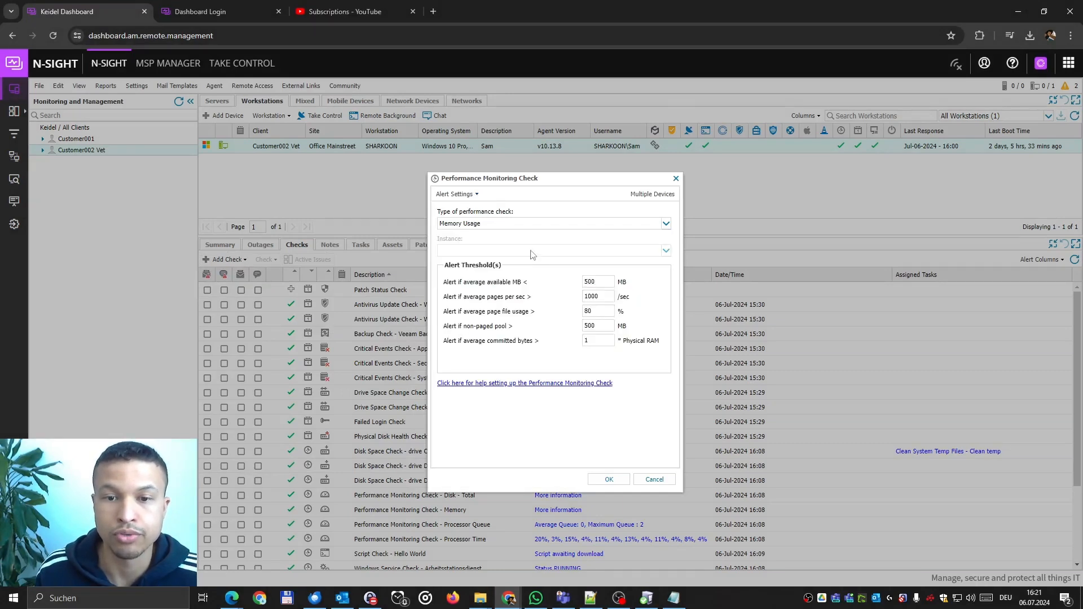
{"action": "left_click", "coordinate": [519, 228]}
{"action": "left_click", "coordinate": [499, 269]}
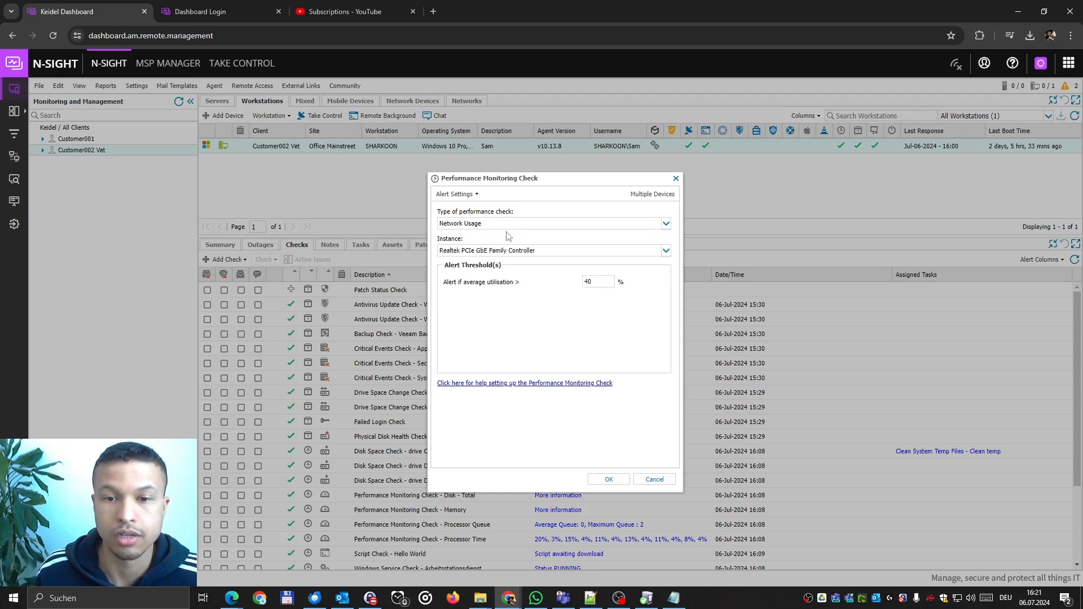
{"action": "left_click", "coordinate": [510, 224]}
{"action": "left_click", "coordinate": [497, 235]}
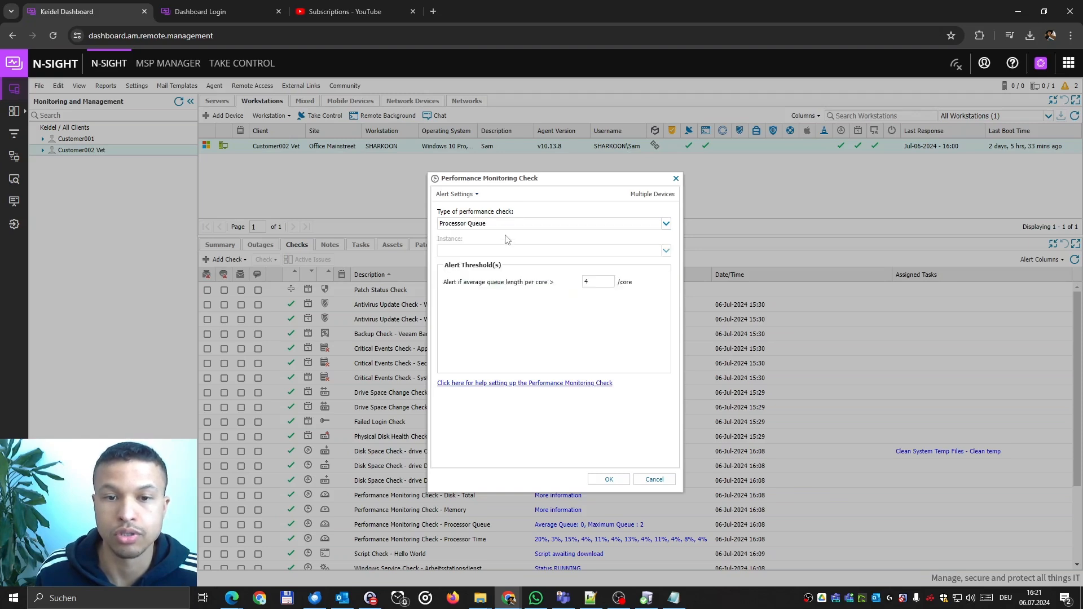
{"action": "left_click", "coordinate": [510, 224]}
{"action": "left_click", "coordinate": [507, 247]}
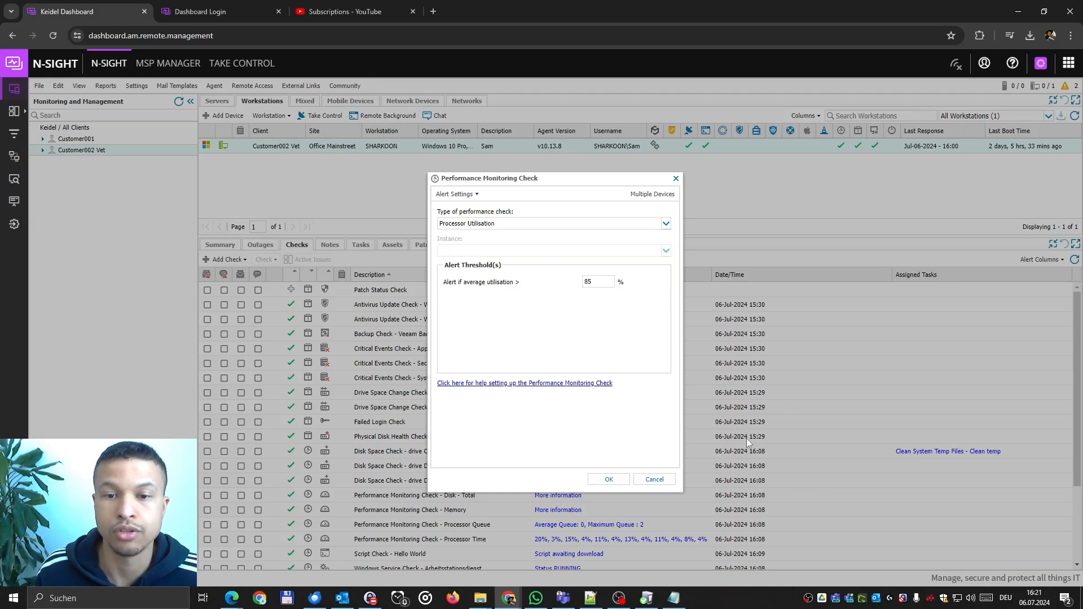
{"action": "left_click", "coordinate": [499, 224]}
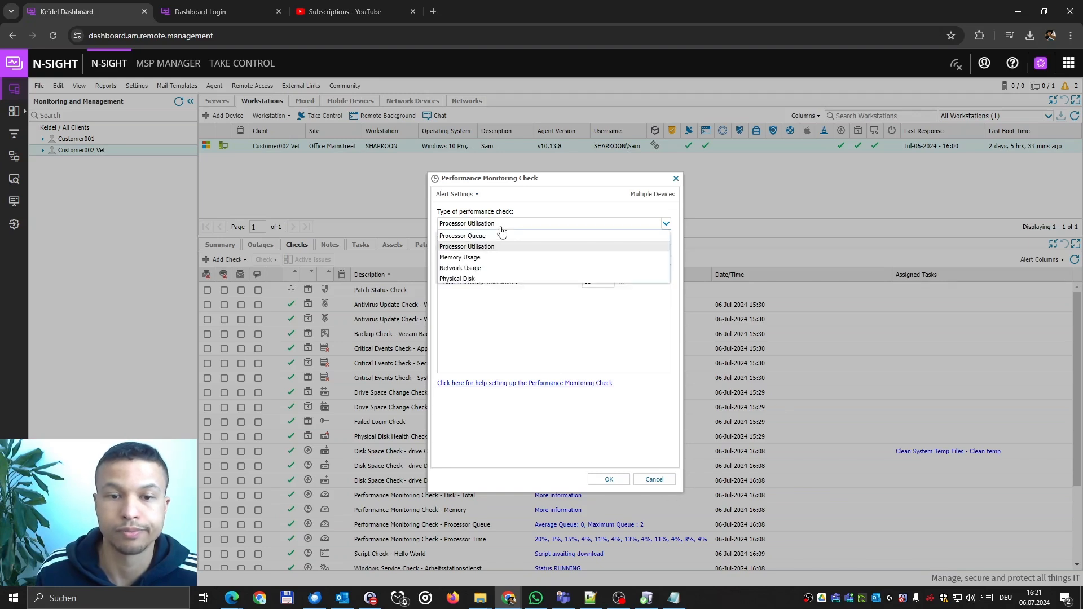
{"action": "left_click", "coordinate": [513, 278]}
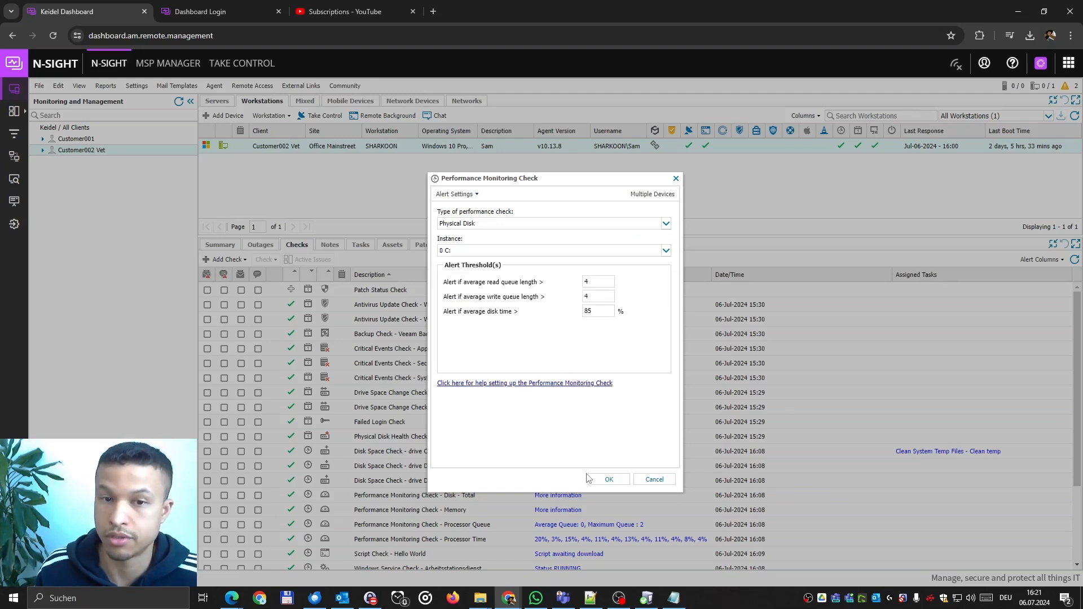
{"action": "left_click", "coordinate": [654, 480]}
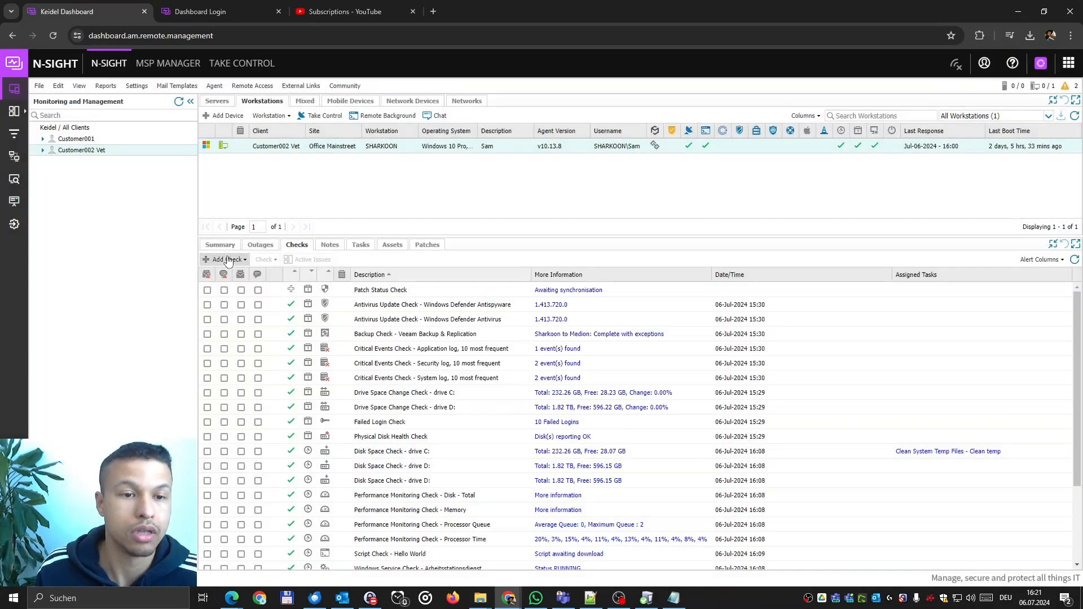
Browse the 24x7 Script Check library, including Hello World, and the DSC Script Check, then cancel.
{"action": "left_click", "coordinate": [226, 259]}
{"action": "mouse_move", "coordinate": [261, 277]}
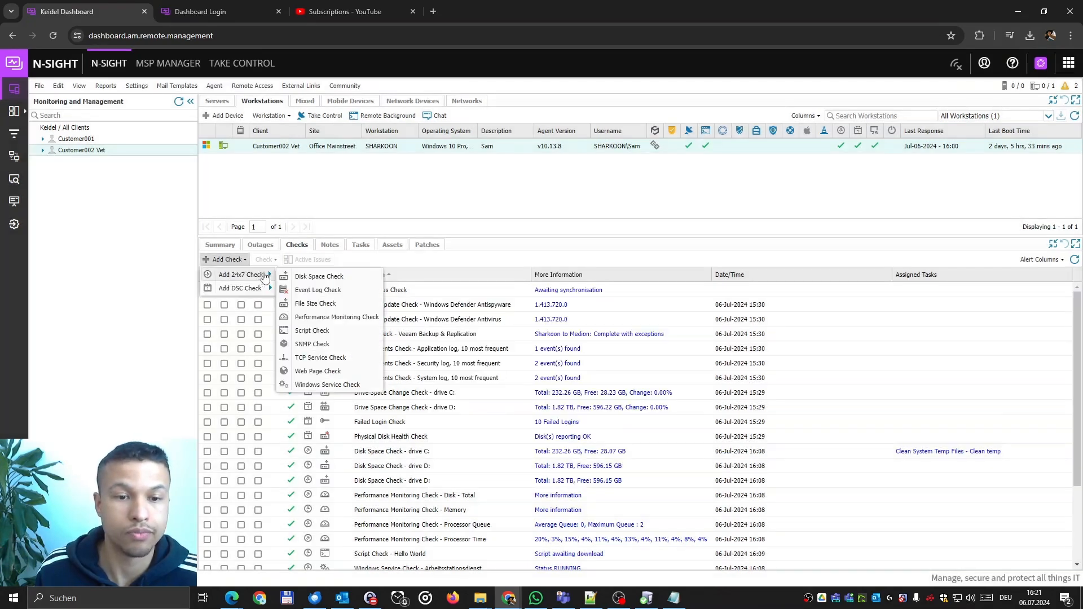
{"action": "left_click", "coordinate": [341, 334]}
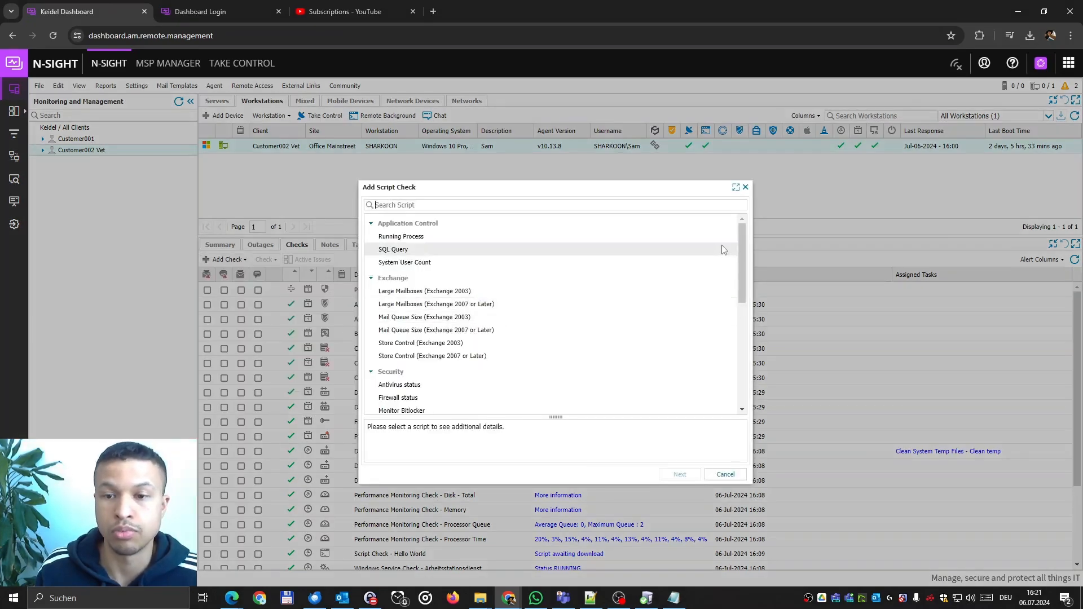
{"action": "left_click_drag", "start_coordinate": [739, 243], "coordinate": [765, 367]}
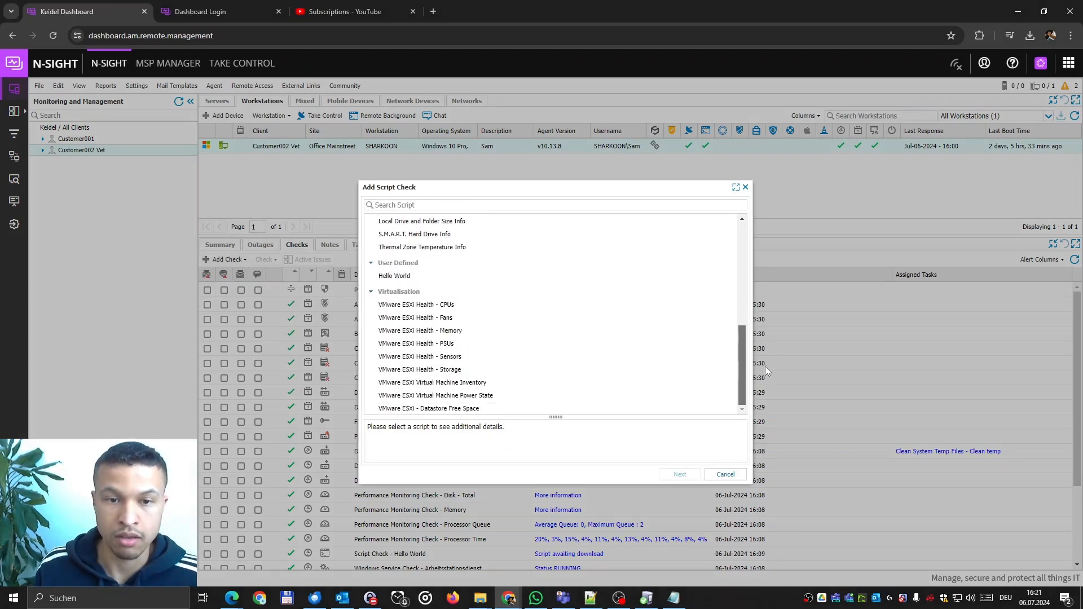
{"action": "left_click", "coordinate": [420, 276]}
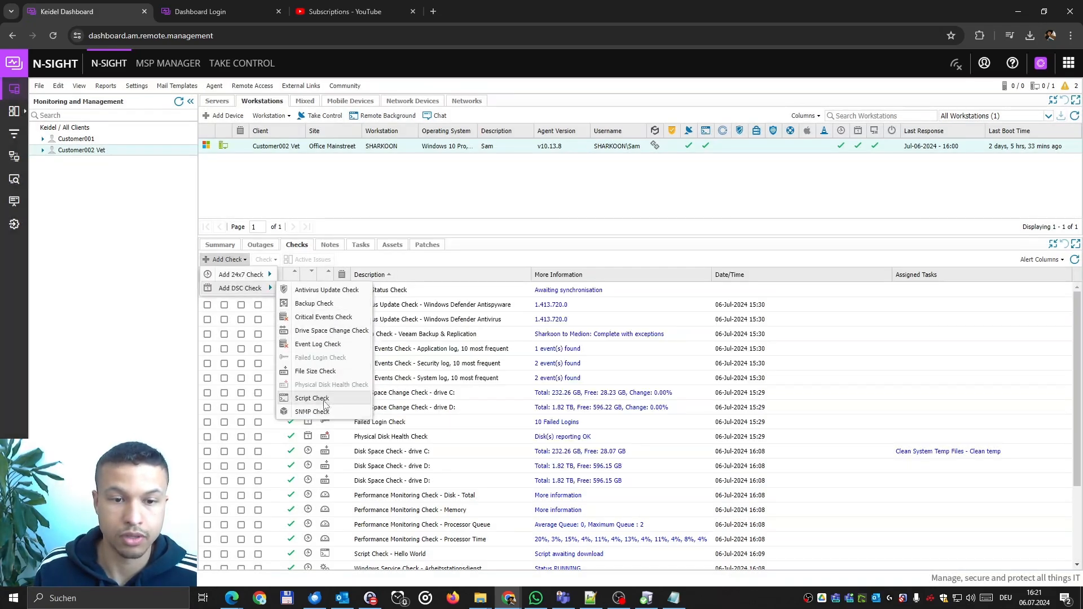
{"action": "left_click", "coordinate": [357, 400]}
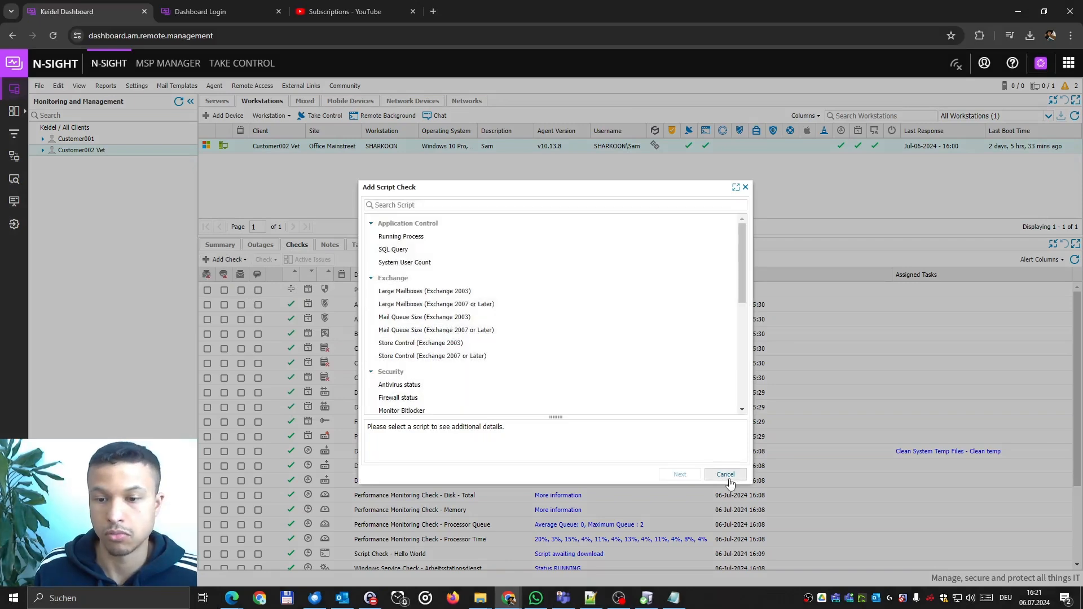
{"action": "left_click", "coordinate": [727, 475]}
{"action": "left_click", "coordinate": [226, 259]}
{"action": "mouse_move", "coordinate": [249, 276]}
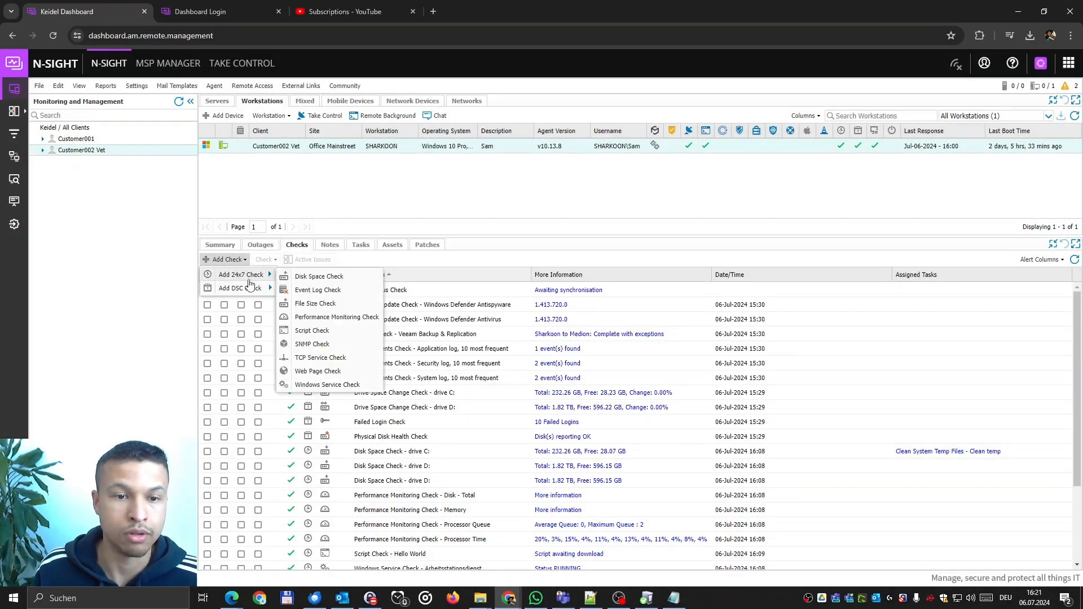
Preview an SNMP check with vendor QNAP and check QNAP NAS Volume 1 Status, then cancel.
{"action": "left_click", "coordinate": [335, 345]}
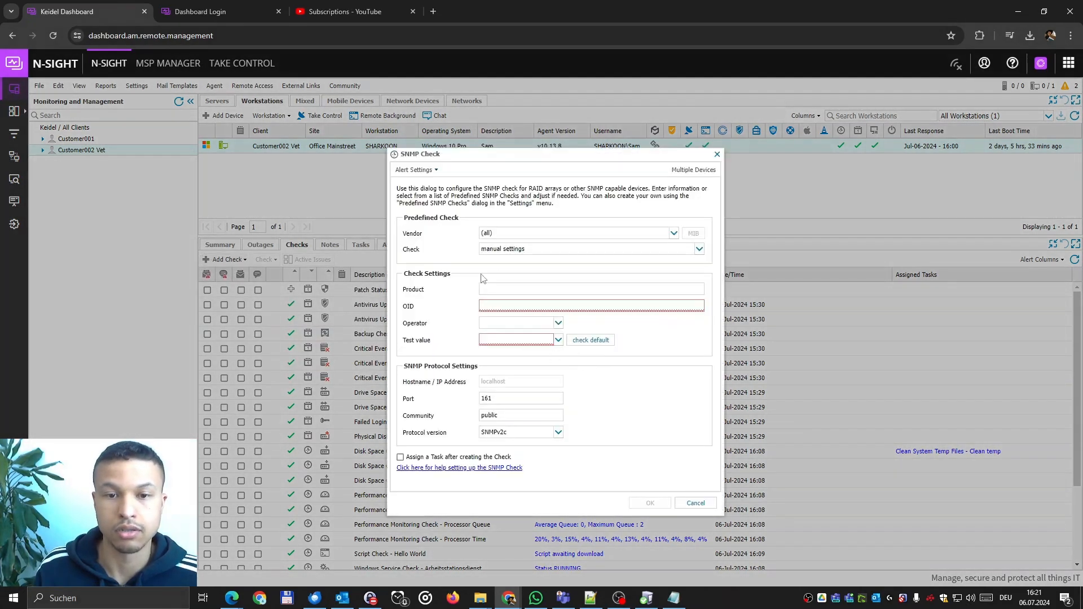
{"action": "left_click", "coordinate": [527, 235]}
{"action": "scroll", "coordinate": [533, 248], "scroll_direction": "down", "scroll_amount": 3}
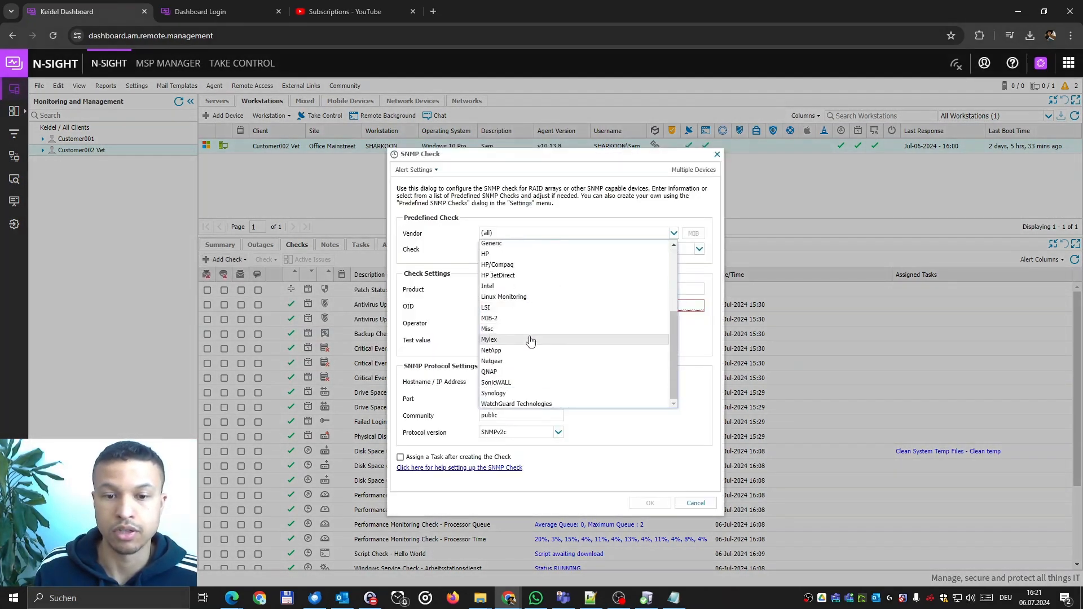
{"action": "left_click", "coordinate": [510, 372]}
{"action": "left_click", "coordinate": [498, 251]}
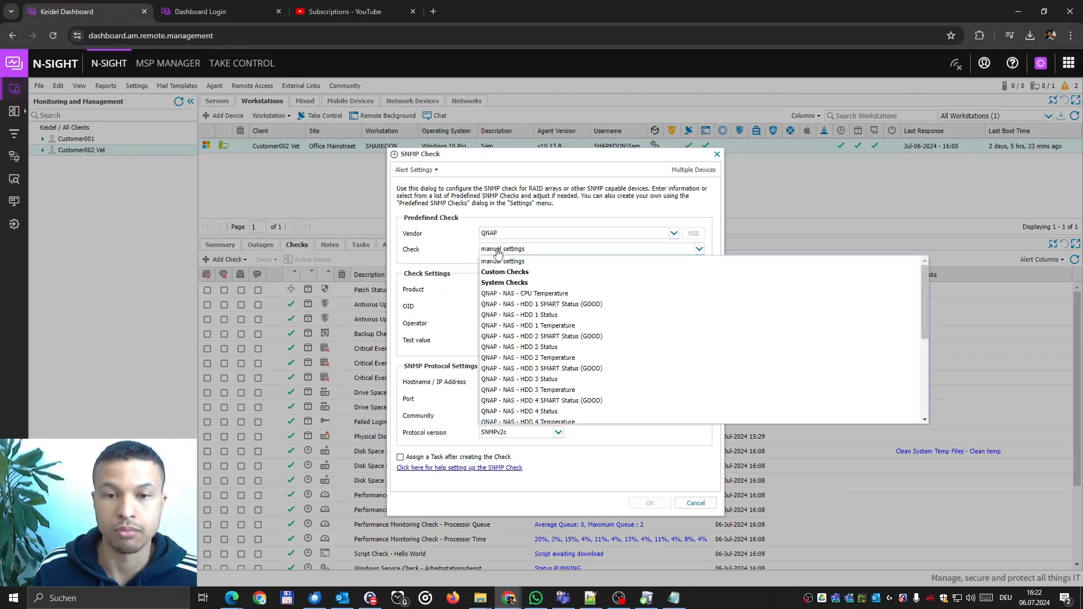
{"action": "scroll", "coordinate": [545, 395], "scroll_direction": "down", "scroll_amount": 5}
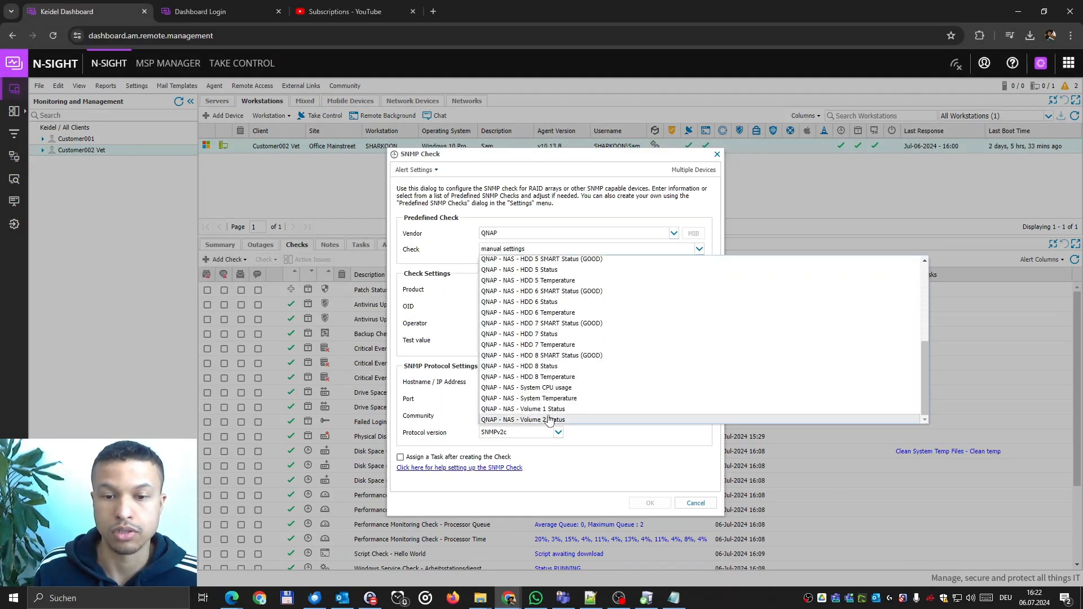
{"action": "left_click", "coordinate": [550, 410]}
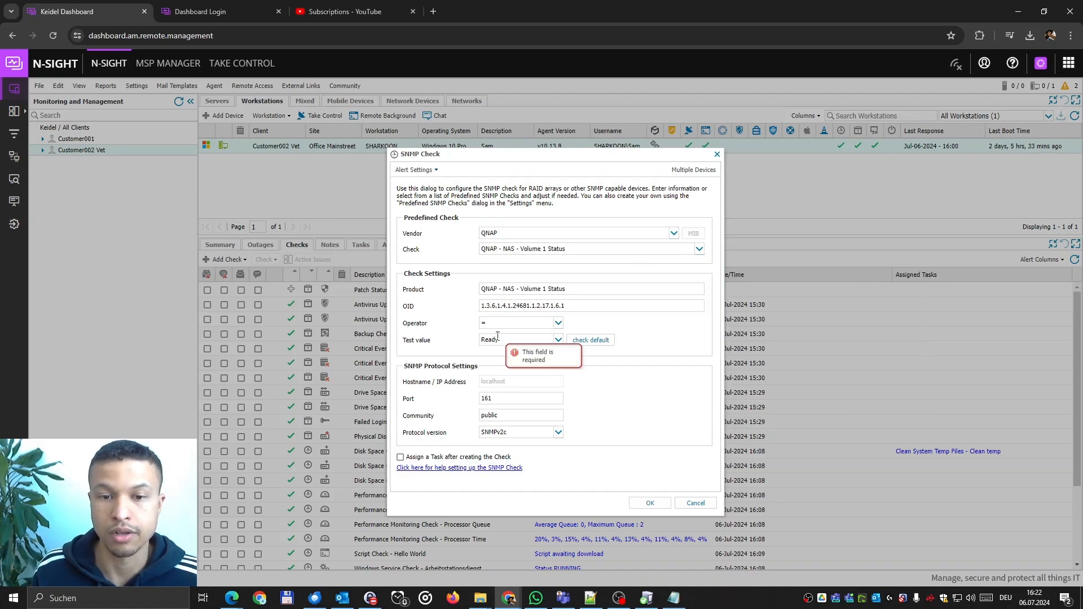
{"action": "left_click_drag", "start_coordinate": [583, 307], "coordinate": [444, 319]}
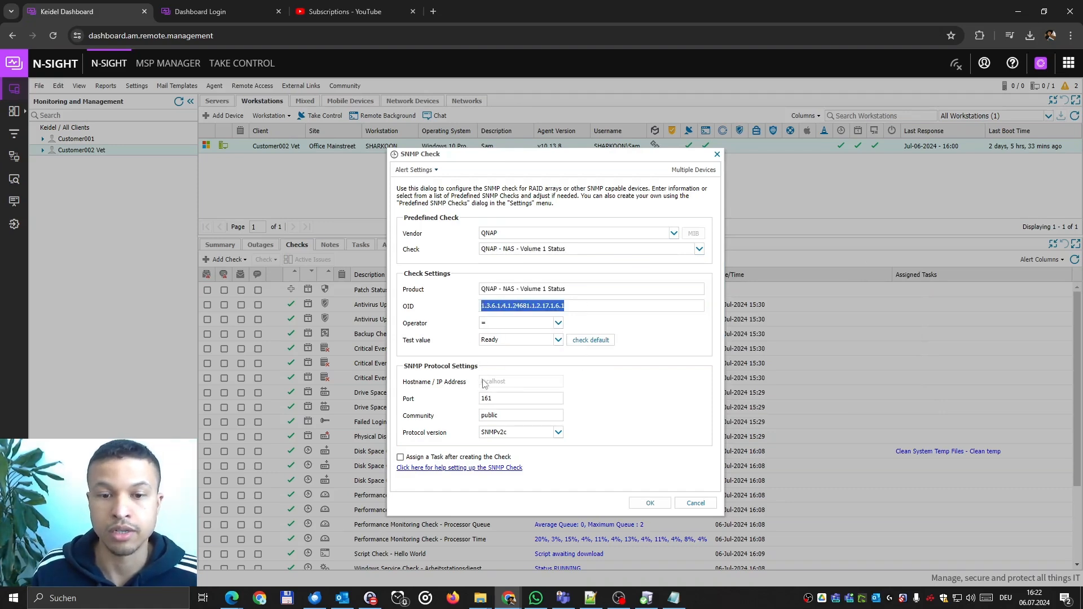
{"action": "left_click", "coordinate": [441, 341]}
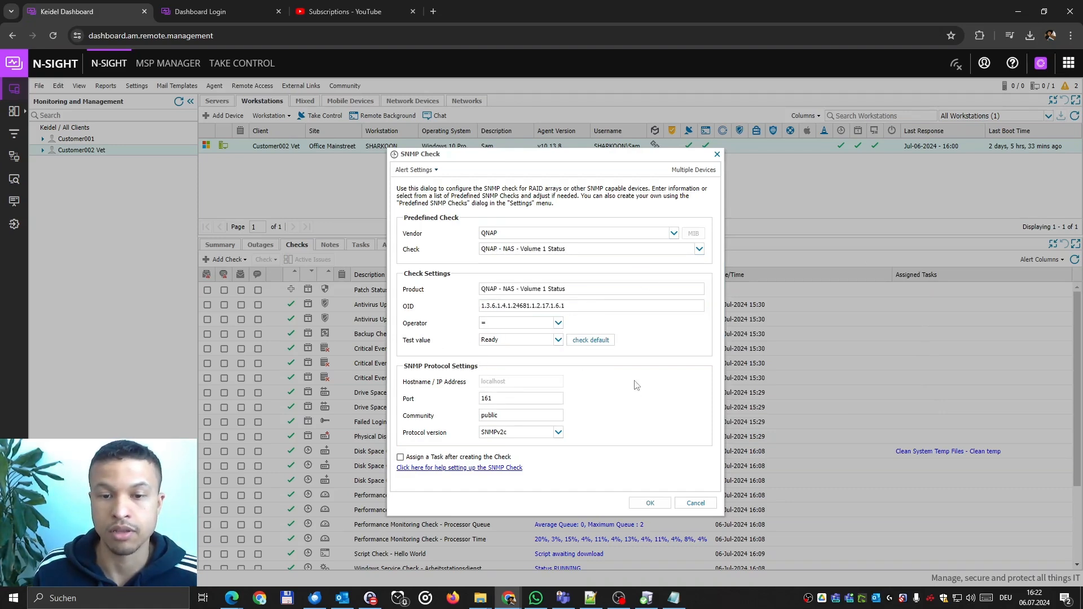
{"action": "left_click", "coordinate": [695, 503]}
Open a DSC Backup Check, browse its supported products list, and cancel without adding it.
{"action": "left_click", "coordinate": [226, 259]}
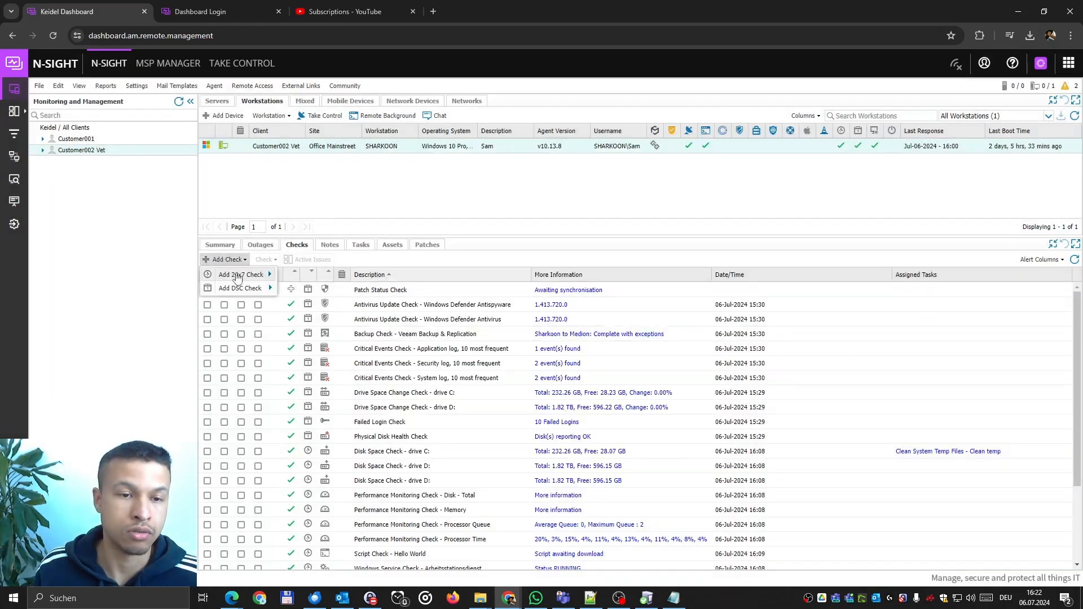
{"action": "mouse_move", "coordinate": [247, 292]}
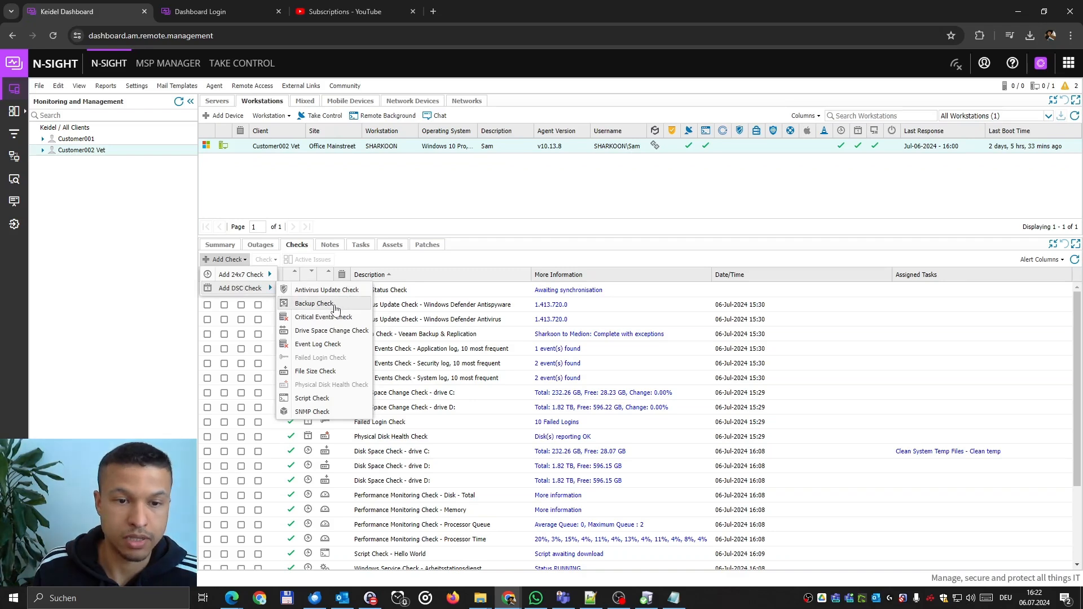
{"action": "left_click", "coordinate": [336, 304]}
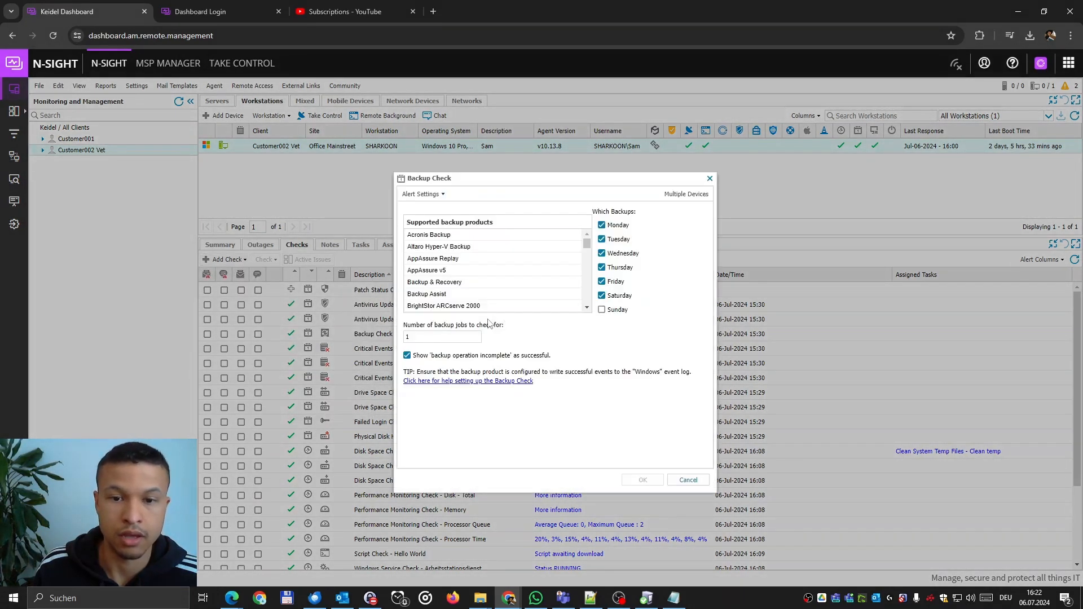
{"action": "mouse_move", "coordinate": [586, 243]}
{"action": "left_mouse_down"}
{"action": "mouse_move", "coordinate": [590, 304]}
{"action": "mouse_move", "coordinate": [600, 245]}
{"action": "left_mouse_up"}
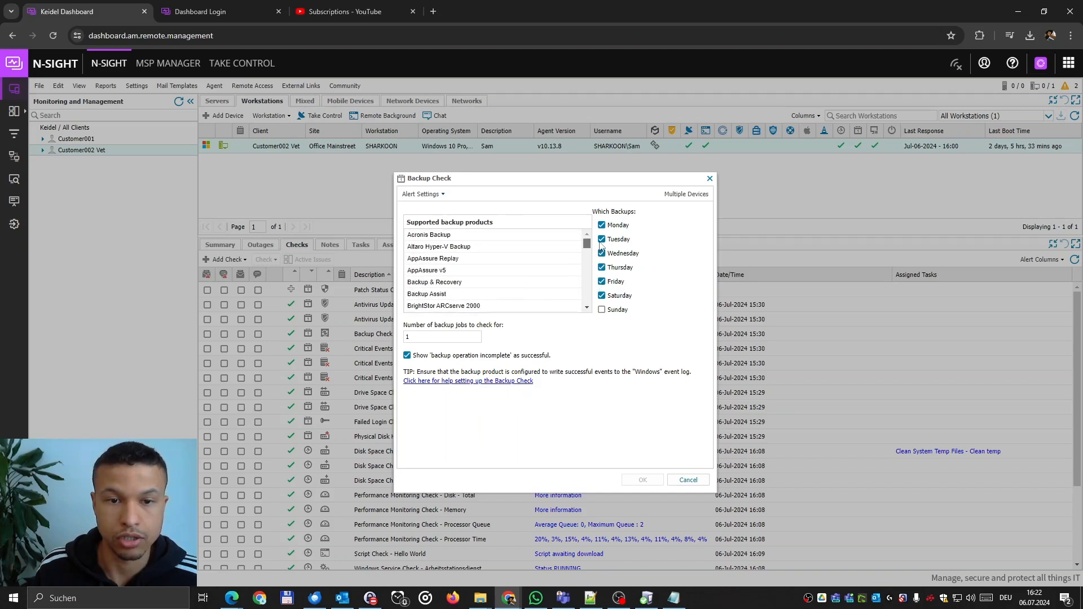
{"action": "scroll", "coordinate": [549, 296], "scroll_direction": "down", "scroll_amount": 10}
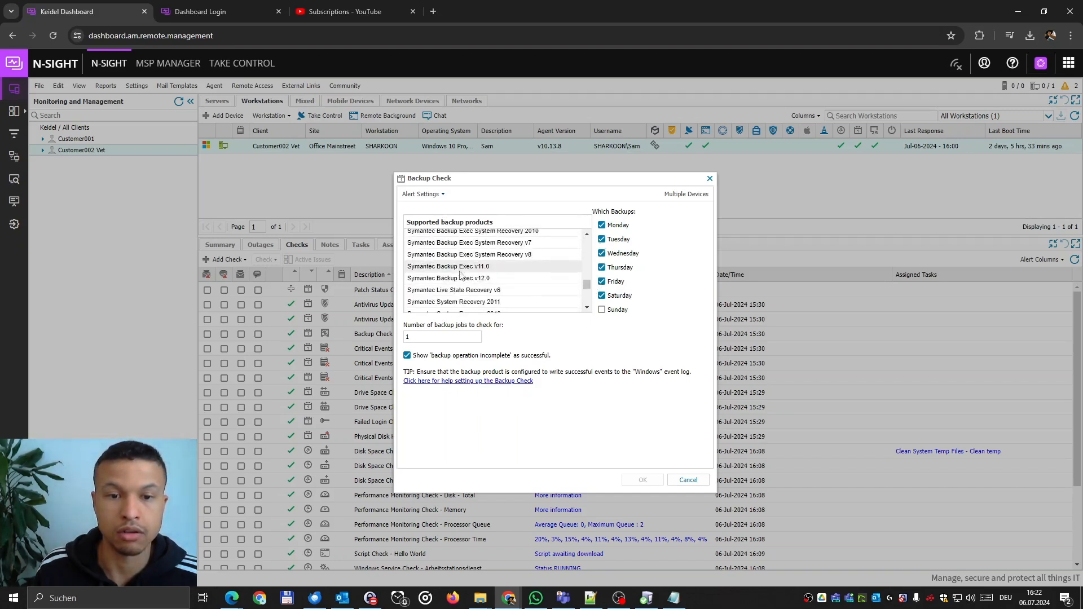
{"action": "scroll", "coordinate": [547, 294], "scroll_direction": "up", "scroll_amount": 10}
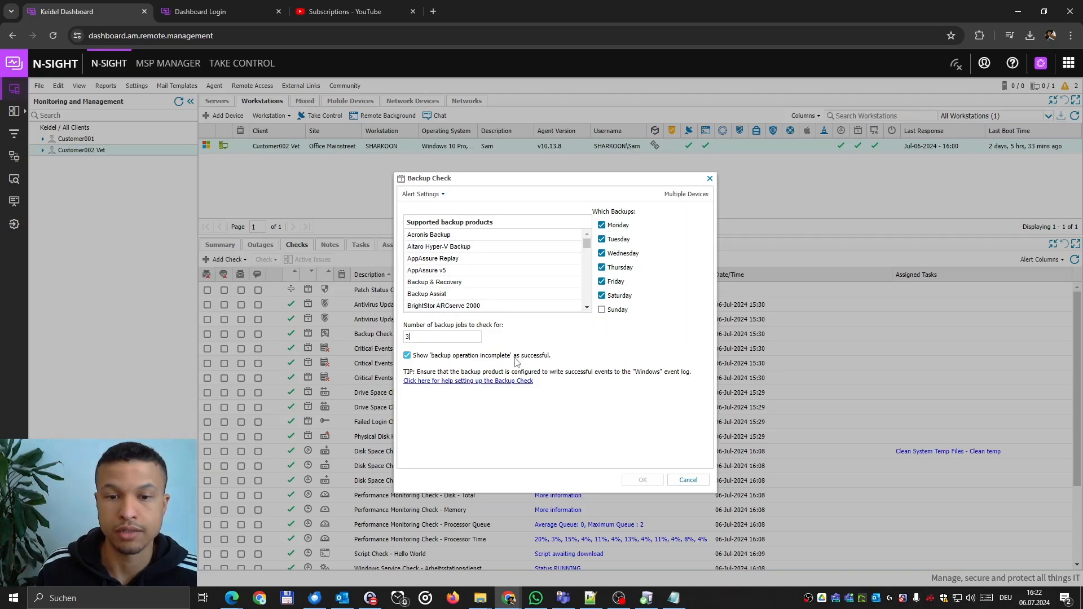
{"action": "left_click", "coordinate": [687, 481]}
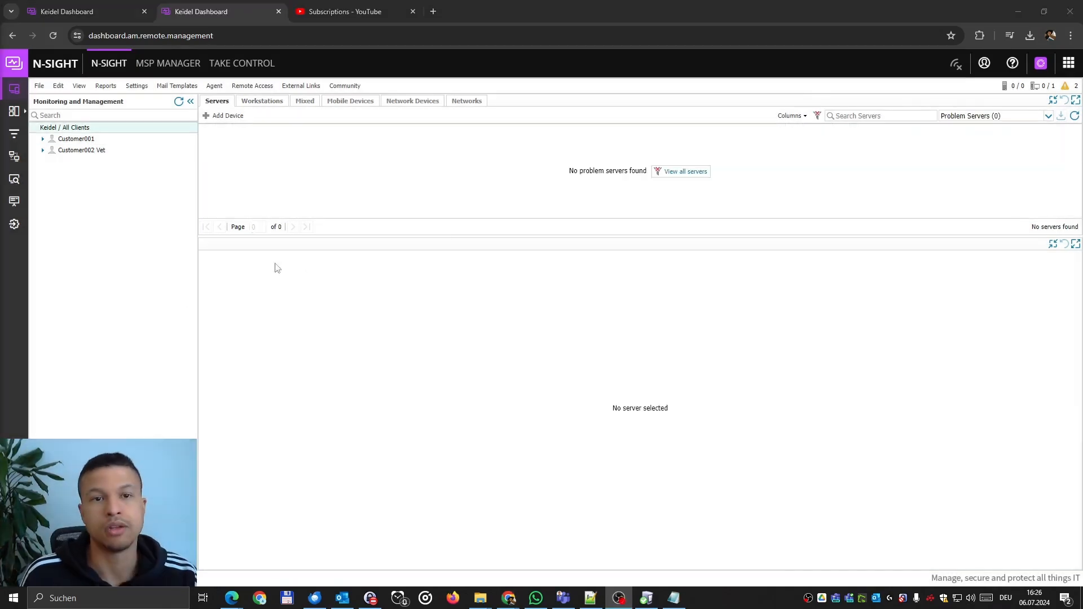
Load n-able.com in a new tab and open the N-sight RMM free trial sign-up form.
{"action": "left_click", "coordinate": [433, 11]}
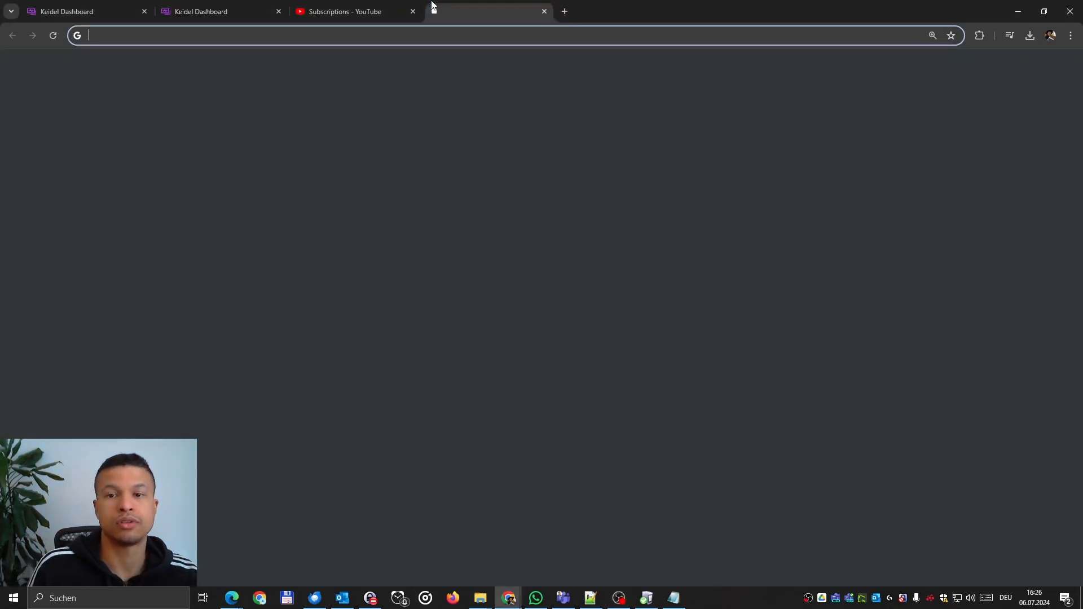
{"action": "type", "text": "https://www.n-able.com"}
{"action": "key", "text": "Return"}
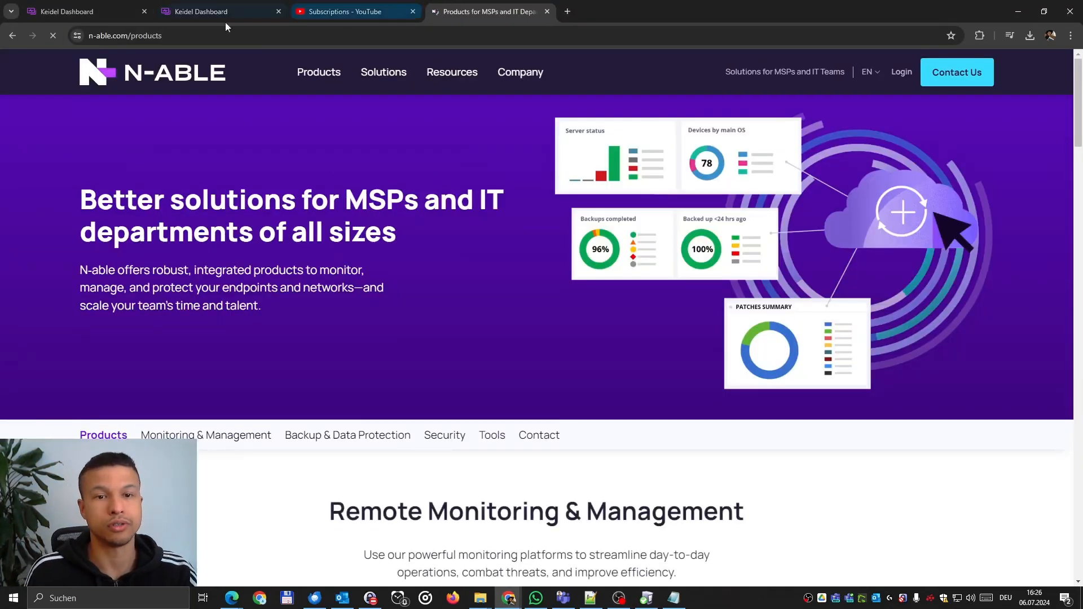
{"action": "left_click", "coordinate": [194, 41]}
{"action": "type", "text": "https://www.n-able.com"}
{"action": "key", "text": "Return"}
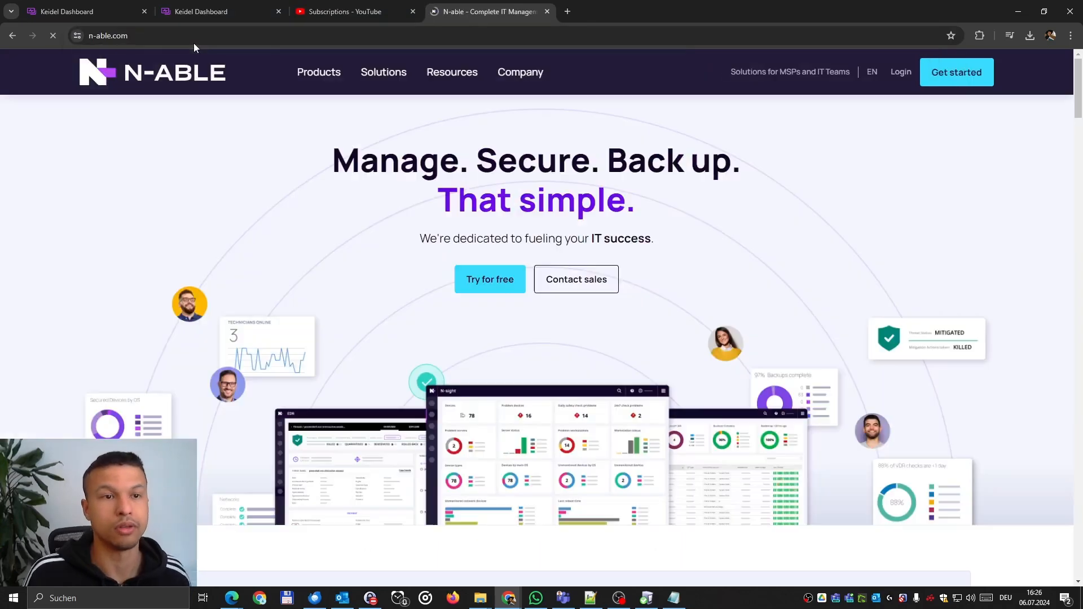
{"action": "left_click", "coordinate": [479, 290]}
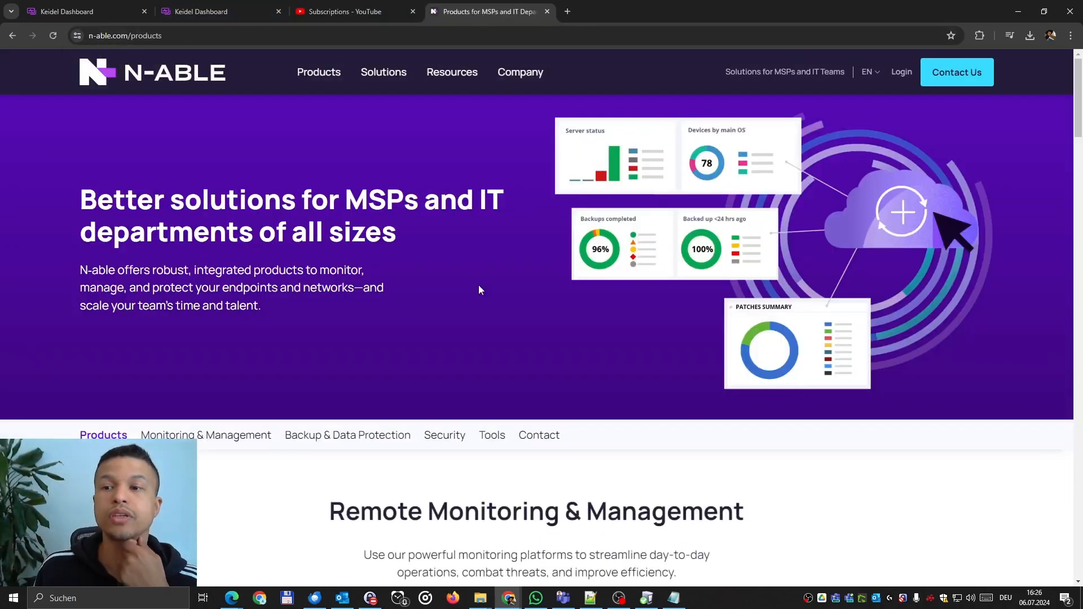
{"action": "scroll", "coordinate": [574, 283], "scroll_direction": "down", "scroll_amount": 8}
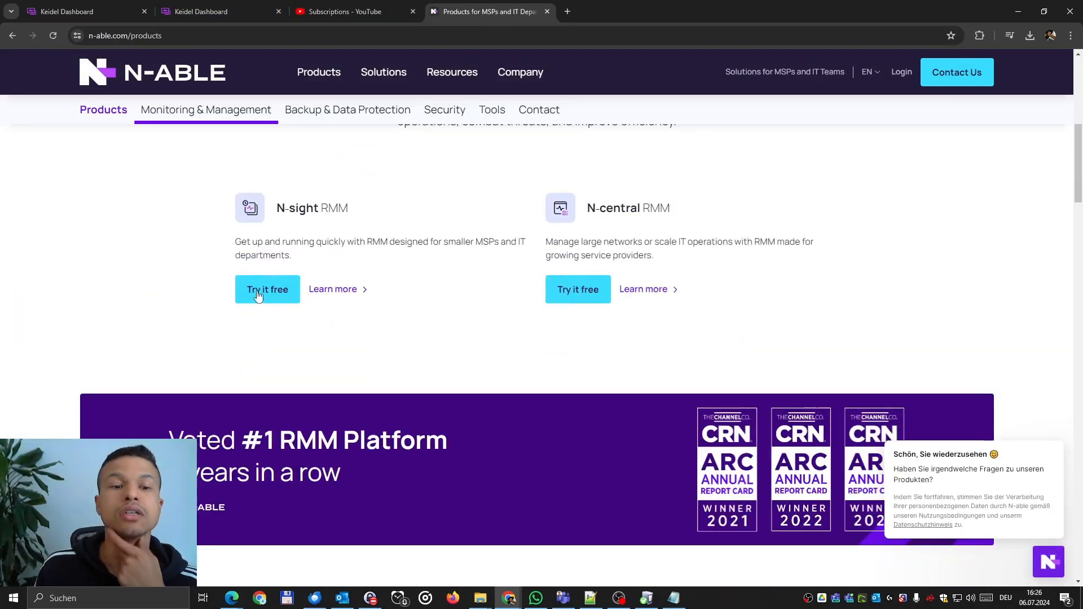
{"action": "left_click", "coordinate": [260, 292]}
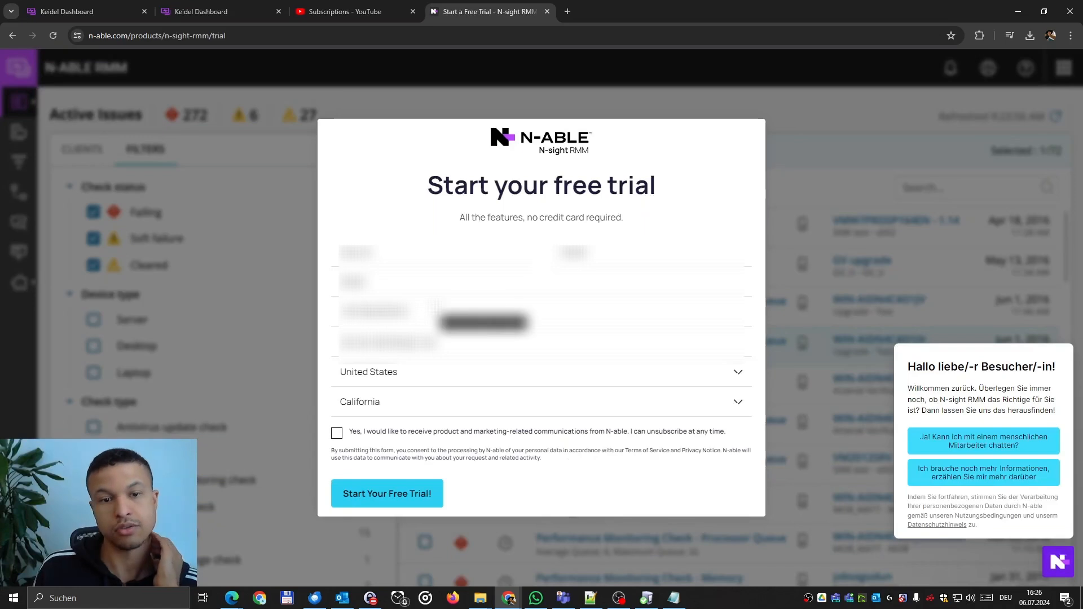
Clear the fourth and fifth sign-up form fields and select the third field's text.
{"action": "left_click_drag", "start_coordinate": [434, 308], "coordinate": [142, 323]}
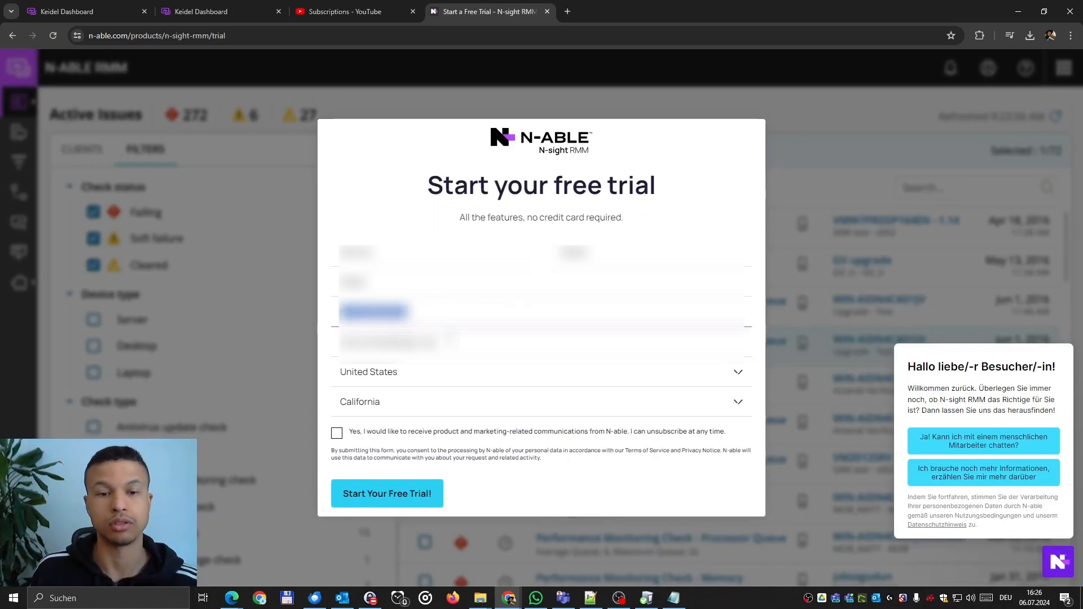
{"action": "key", "text": "BackSpace"}
{"action": "left_click_drag", "start_coordinate": [450, 340], "coordinate": [202, 352]}
{"action": "key", "text": "BackSpace"}
{"action": "left_click", "coordinate": [485, 287]}
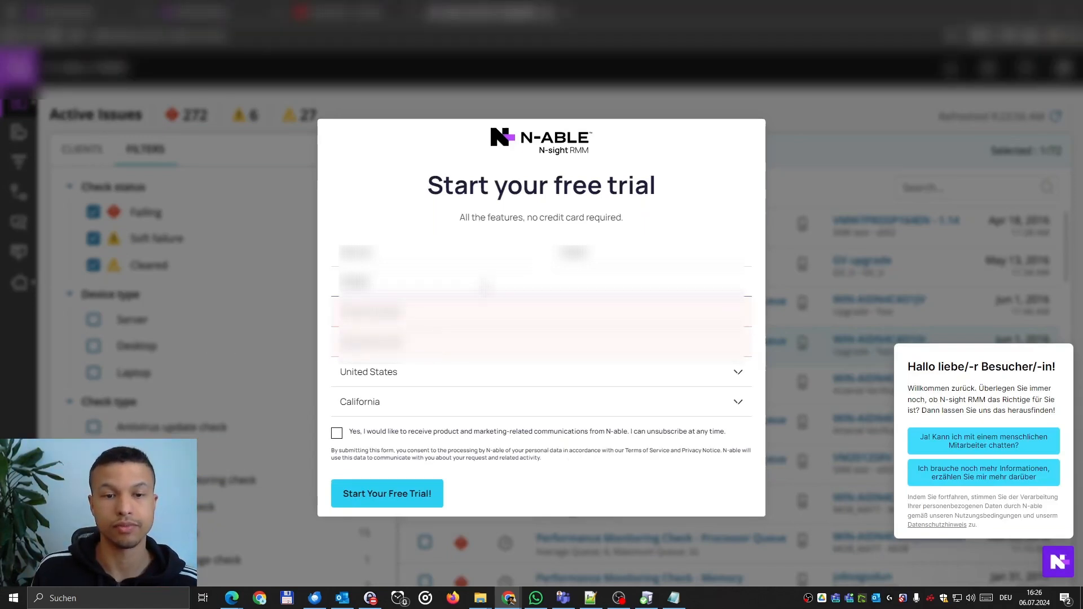
{"action": "key", "text": "ctrl+a"}
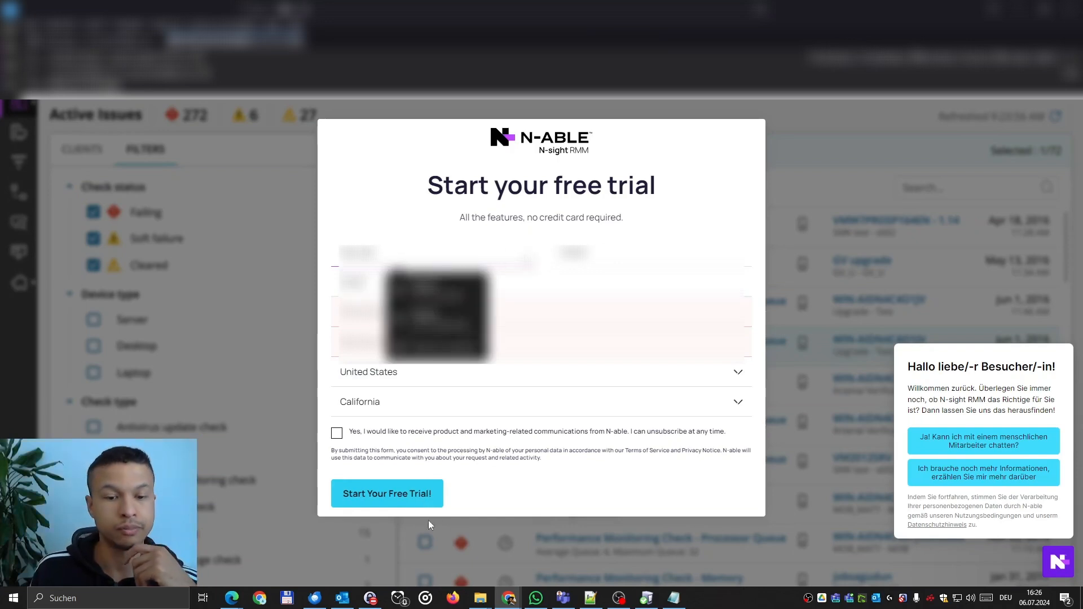